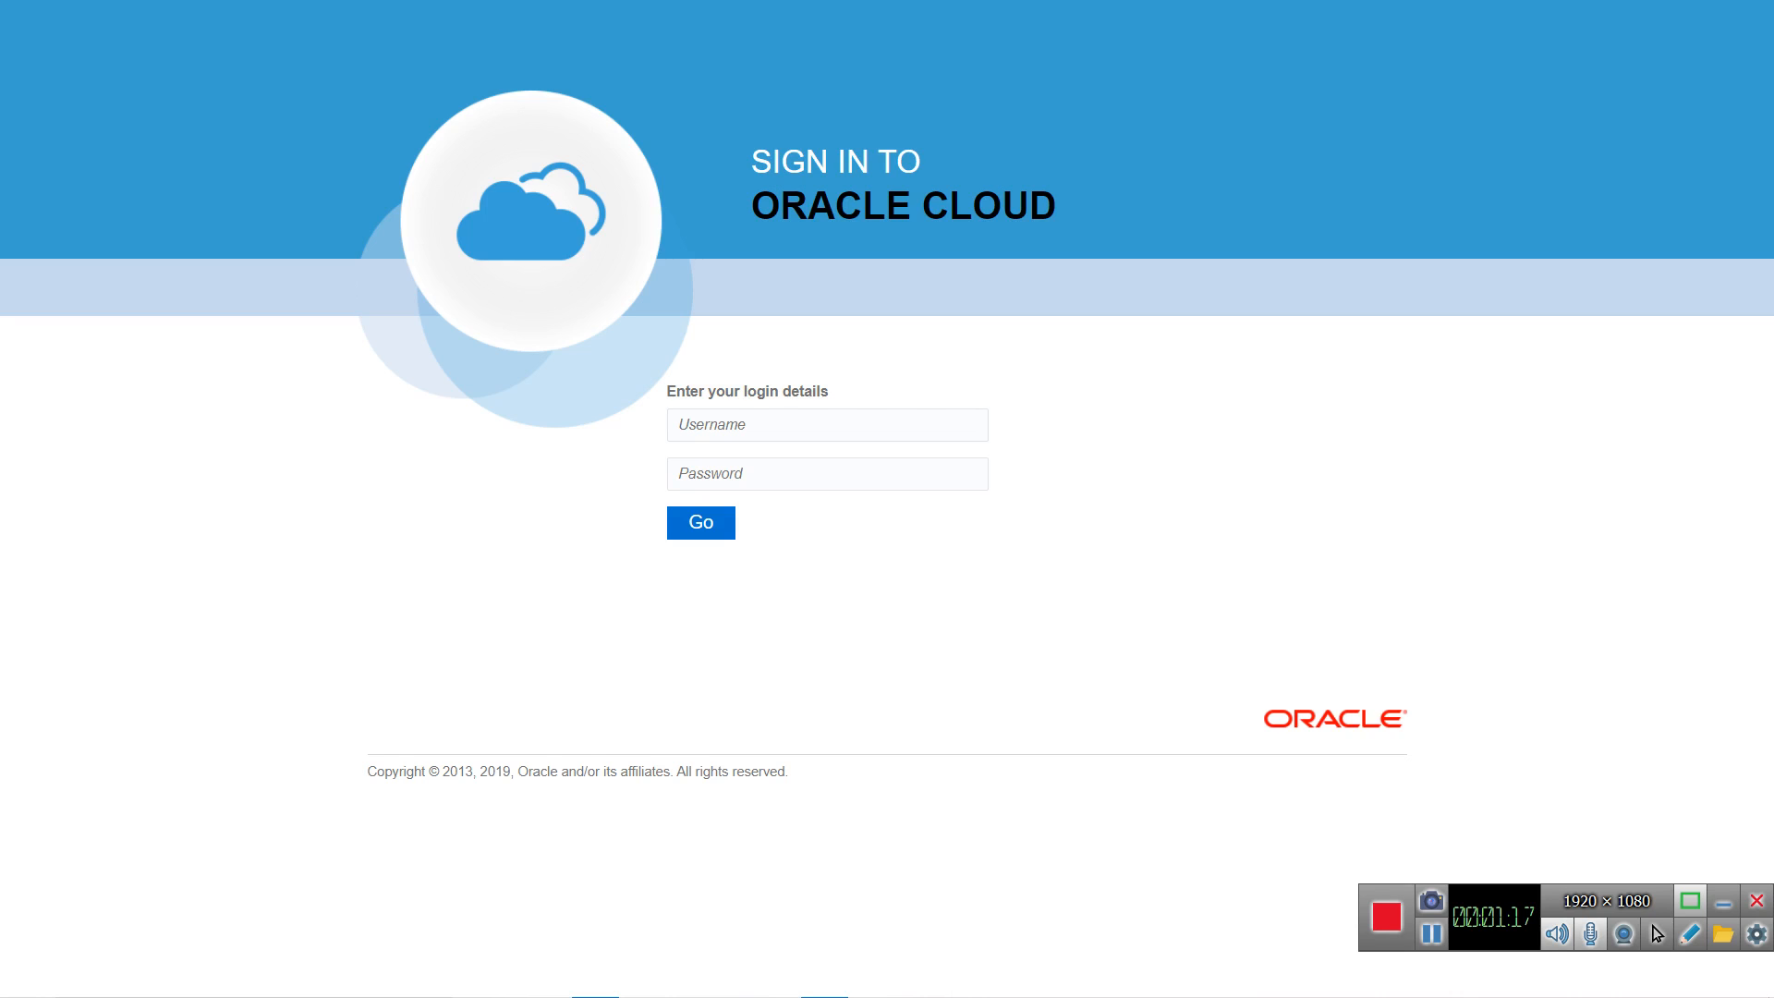
Step: Sign in to Oracle Cloud with the first saved login, filling in its username and password
click(780, 422)
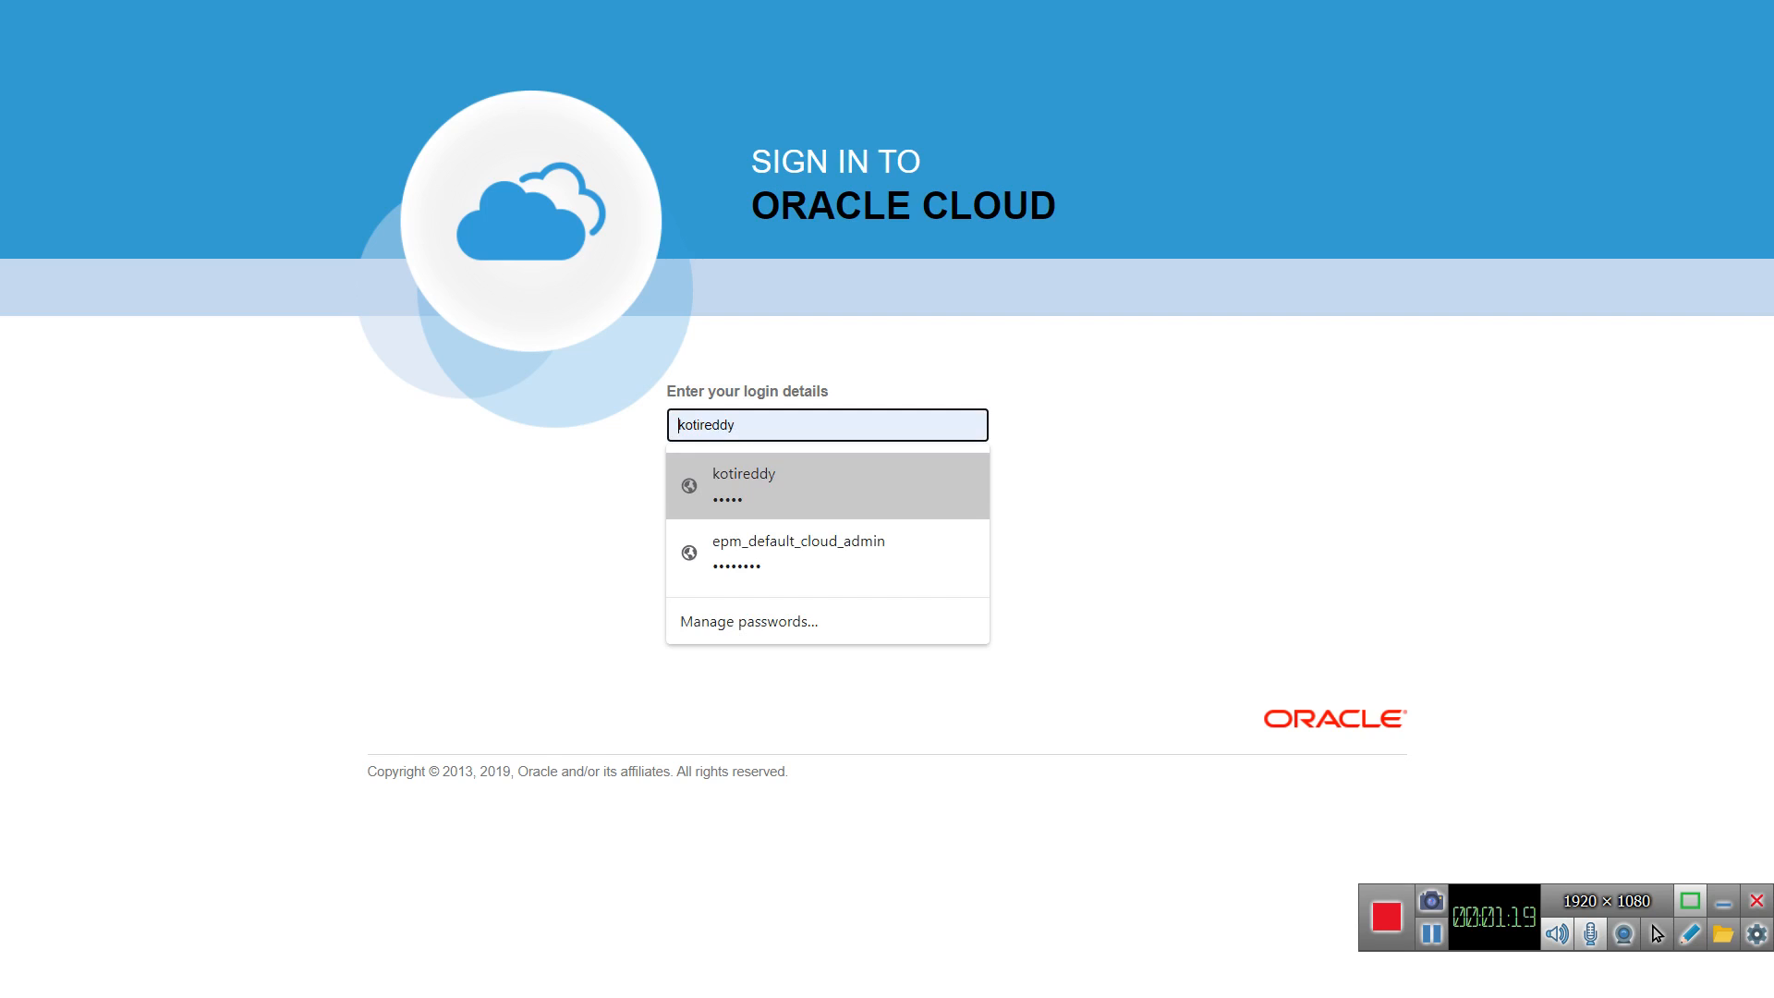
click(774, 485)
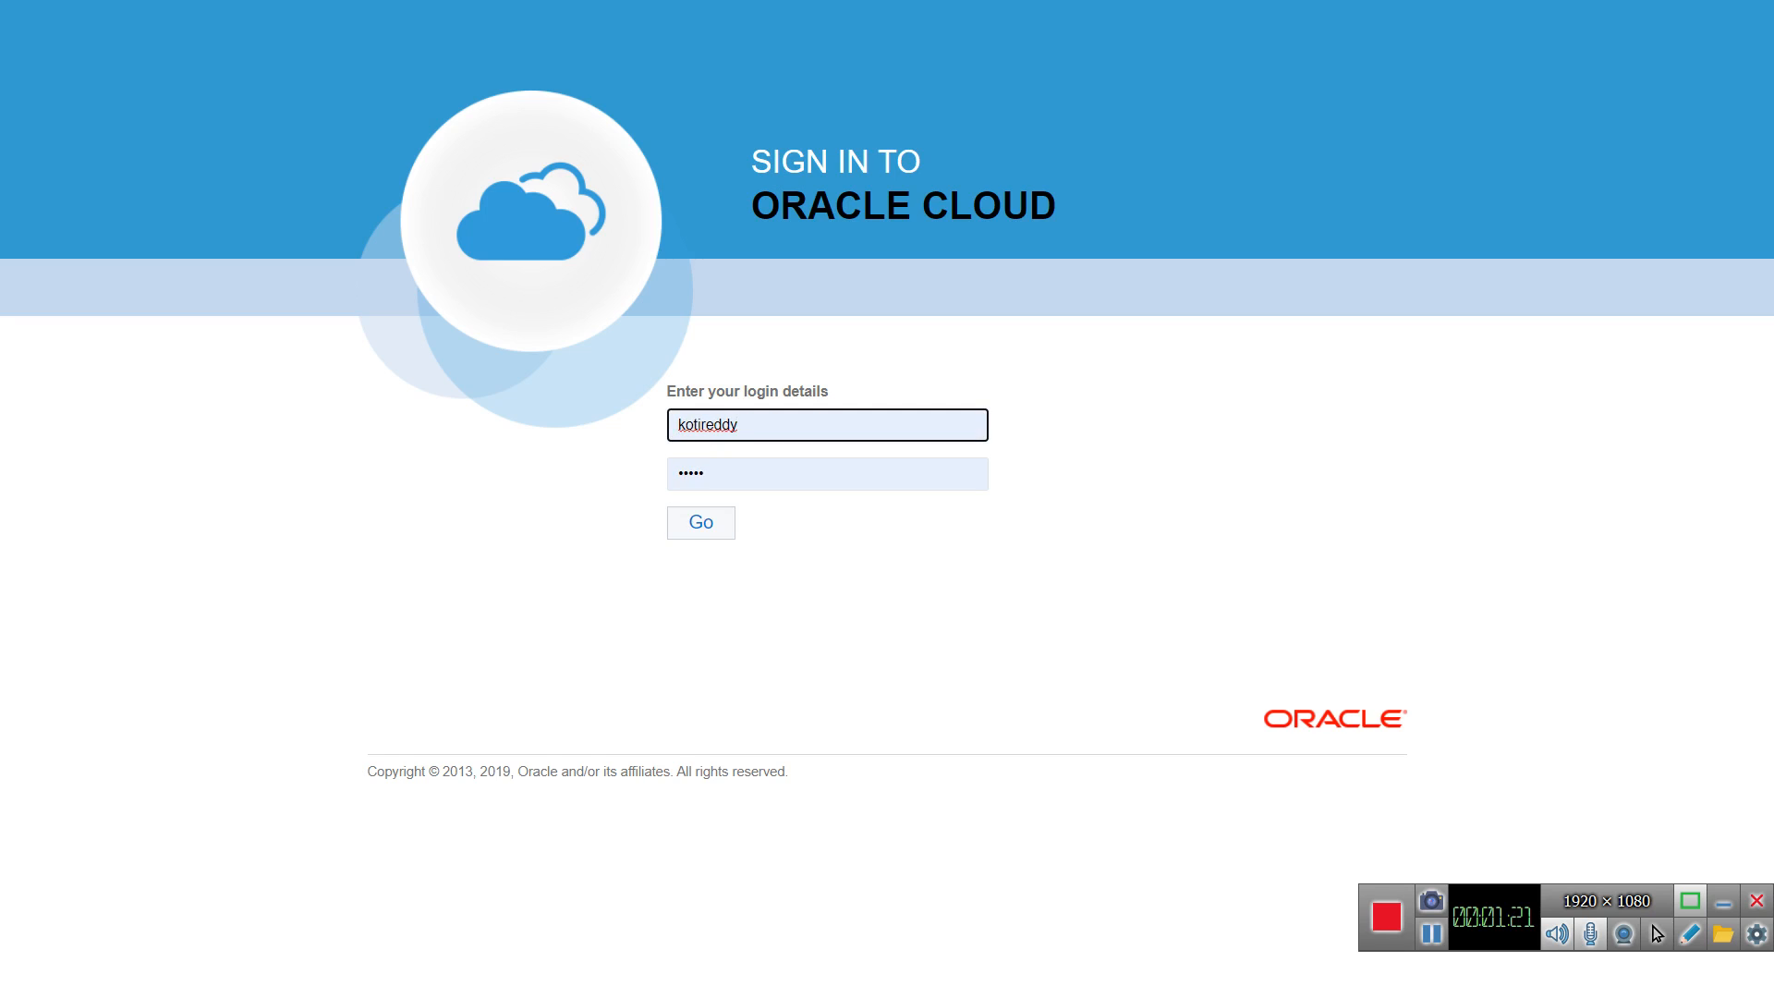
click(701, 523)
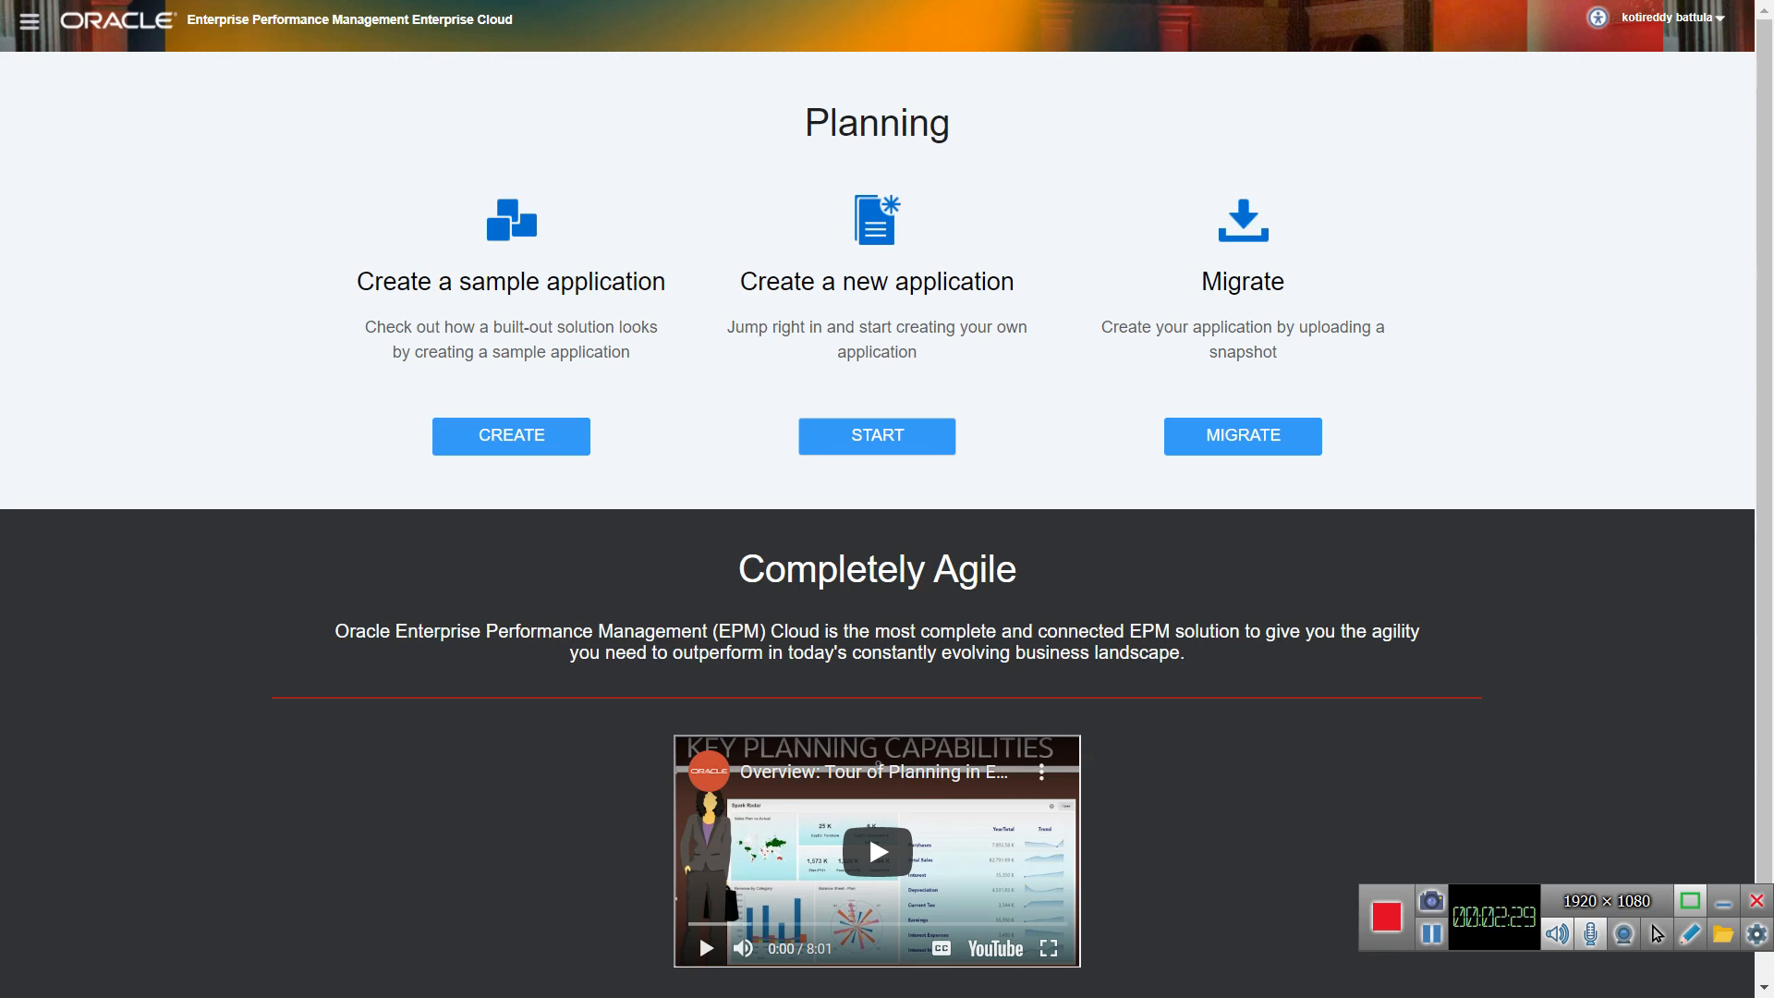
Step: Start creating a new planning application and name it Finapp1
click(877, 435)
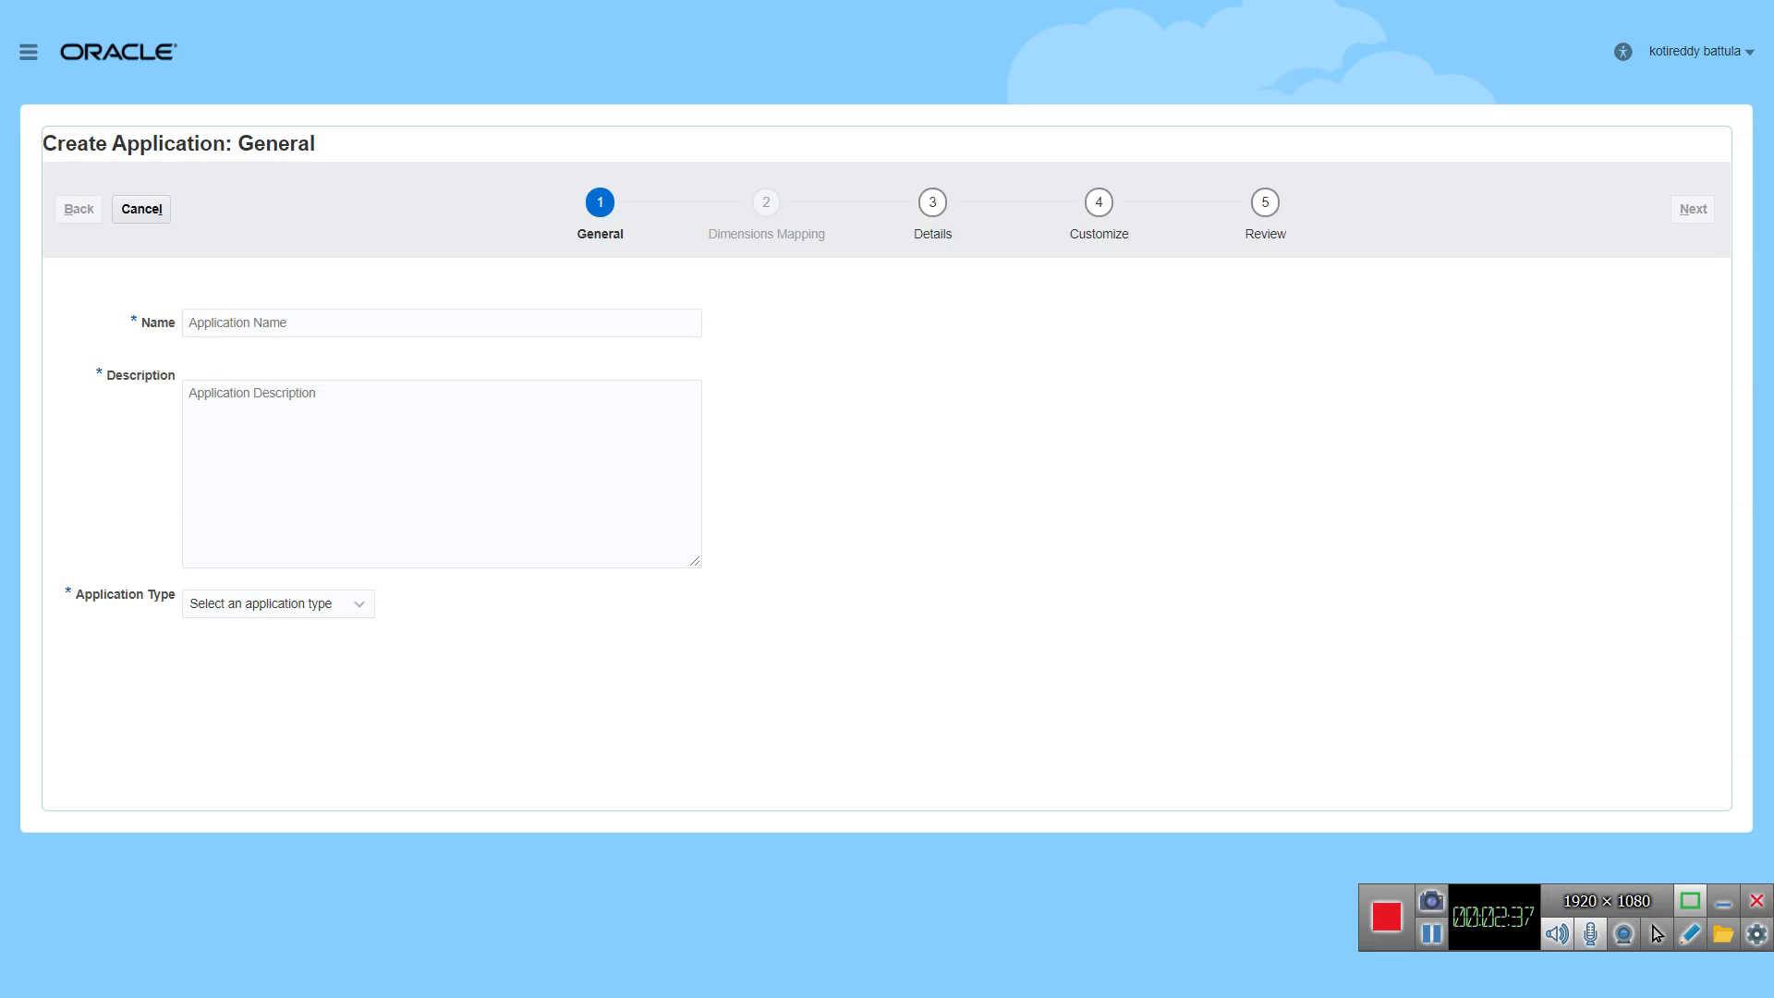
click(442, 323)
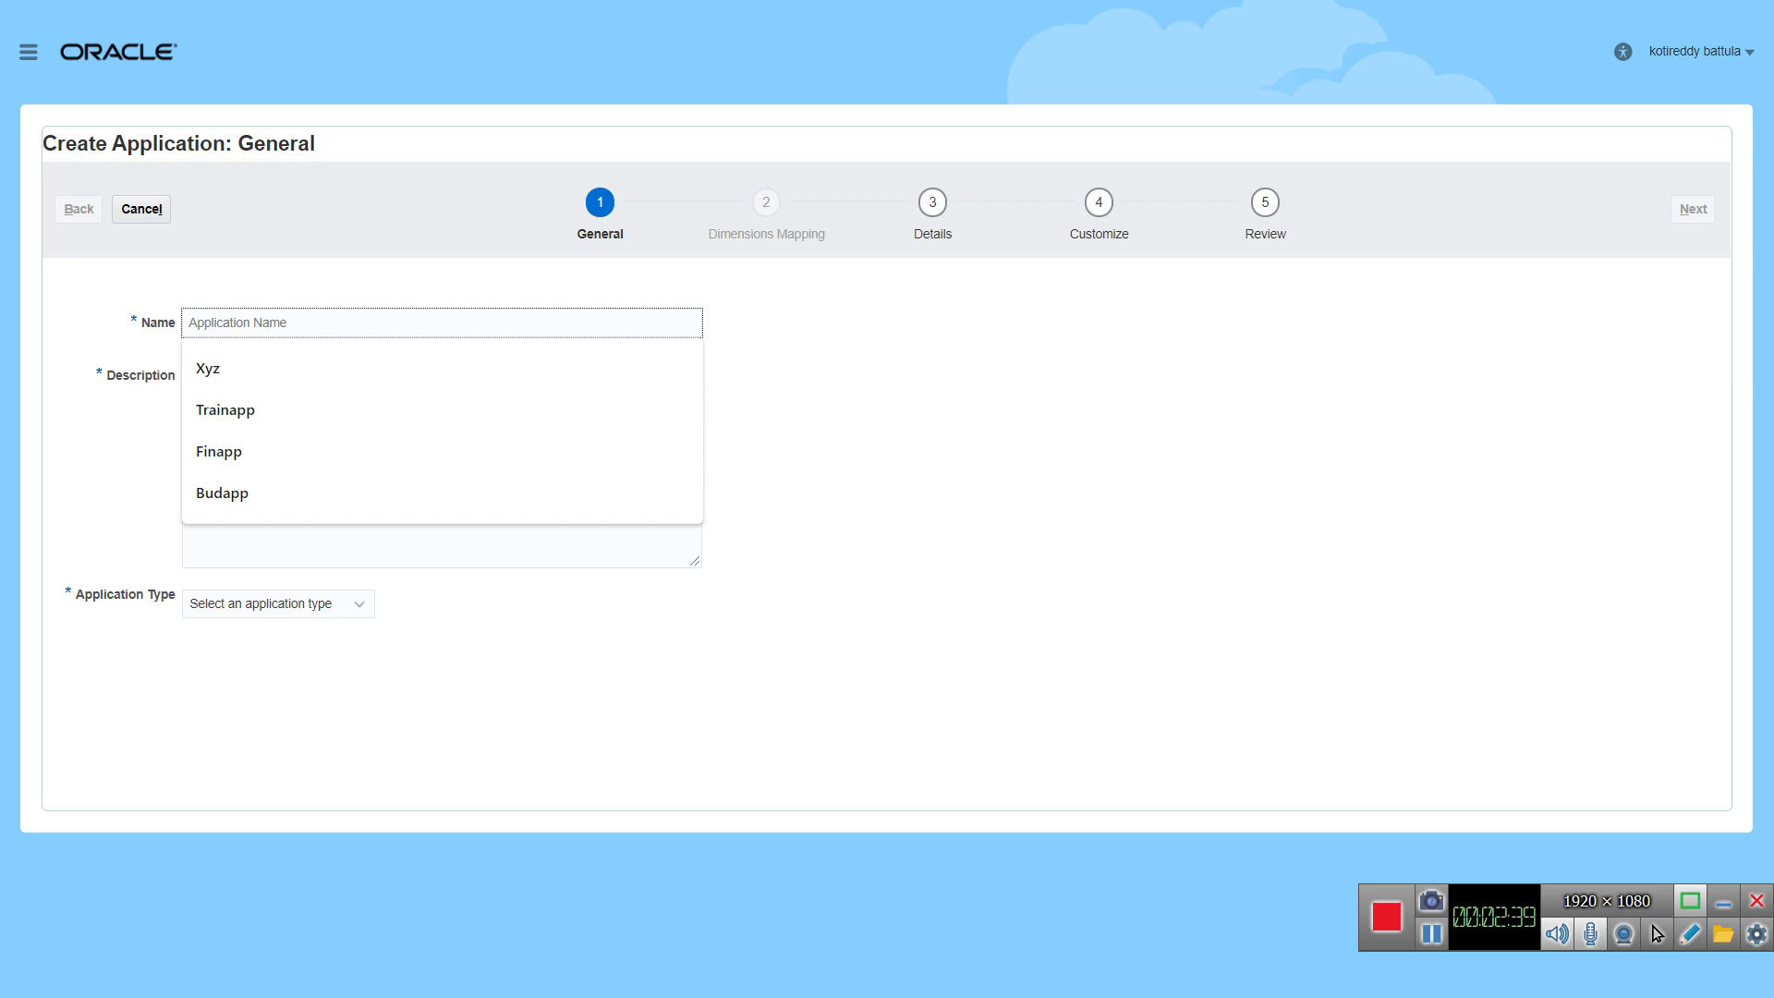
text(Fin)
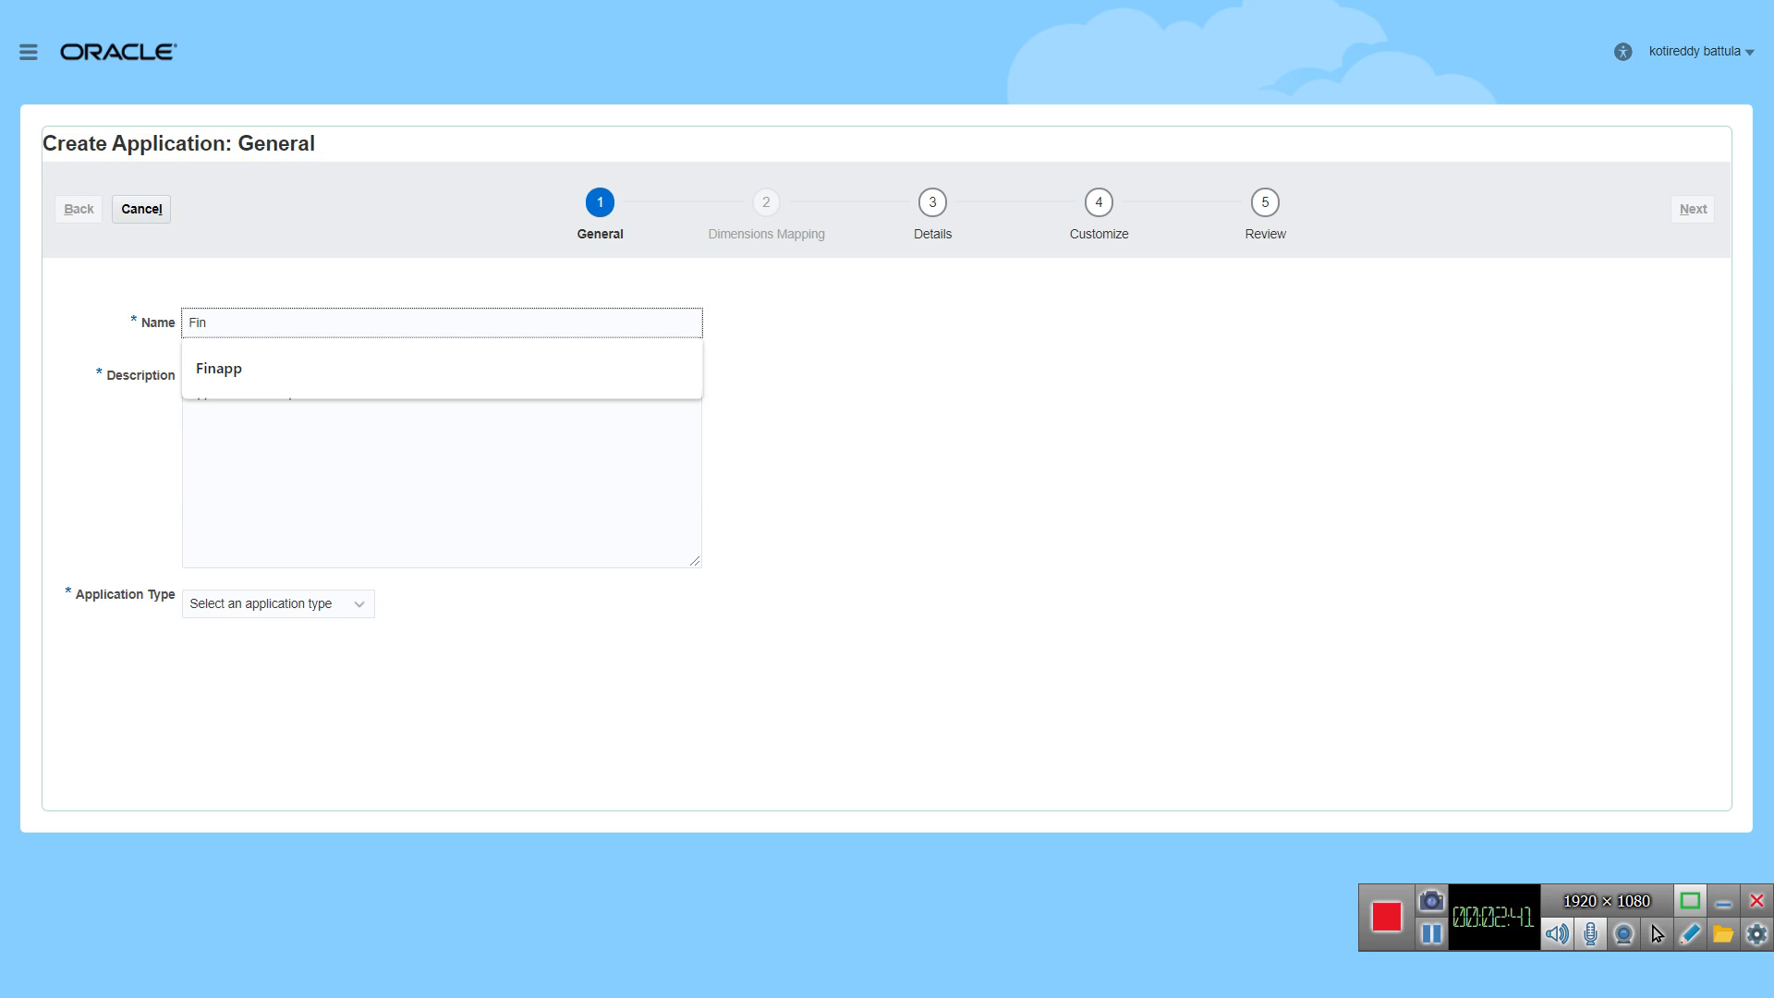
text(app1)
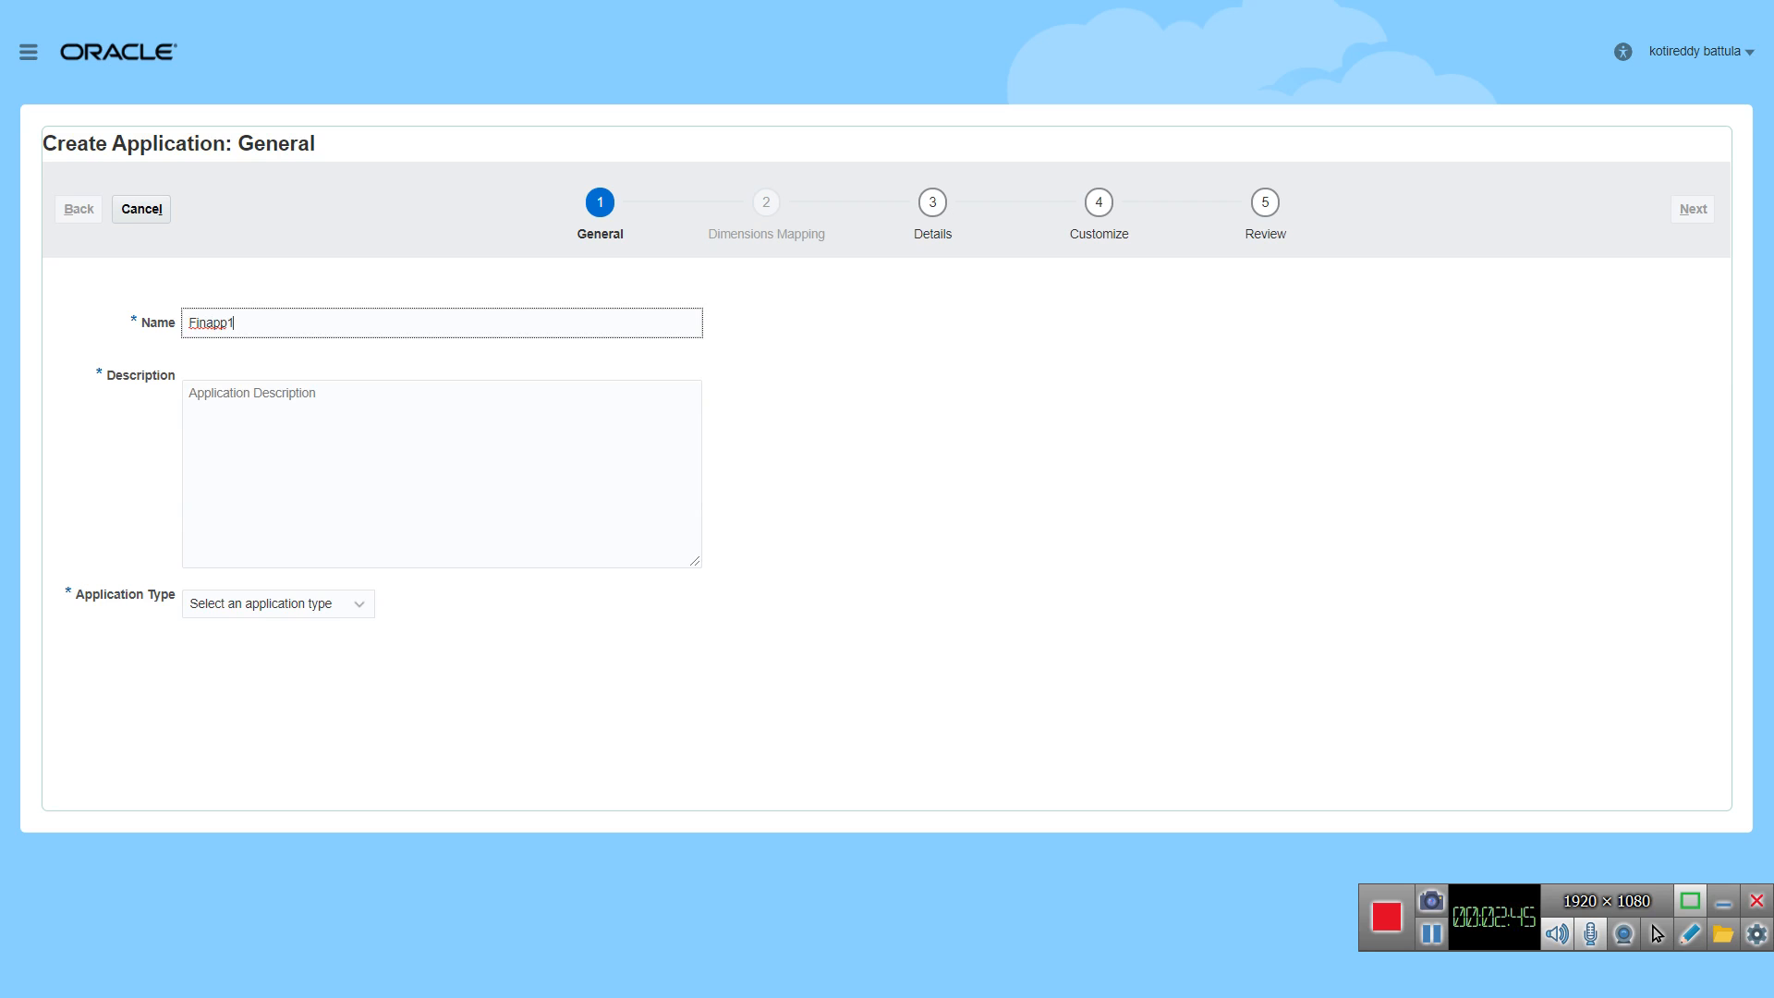
Step: Enter "This is An EPBCS application" as the application description
click(277, 398)
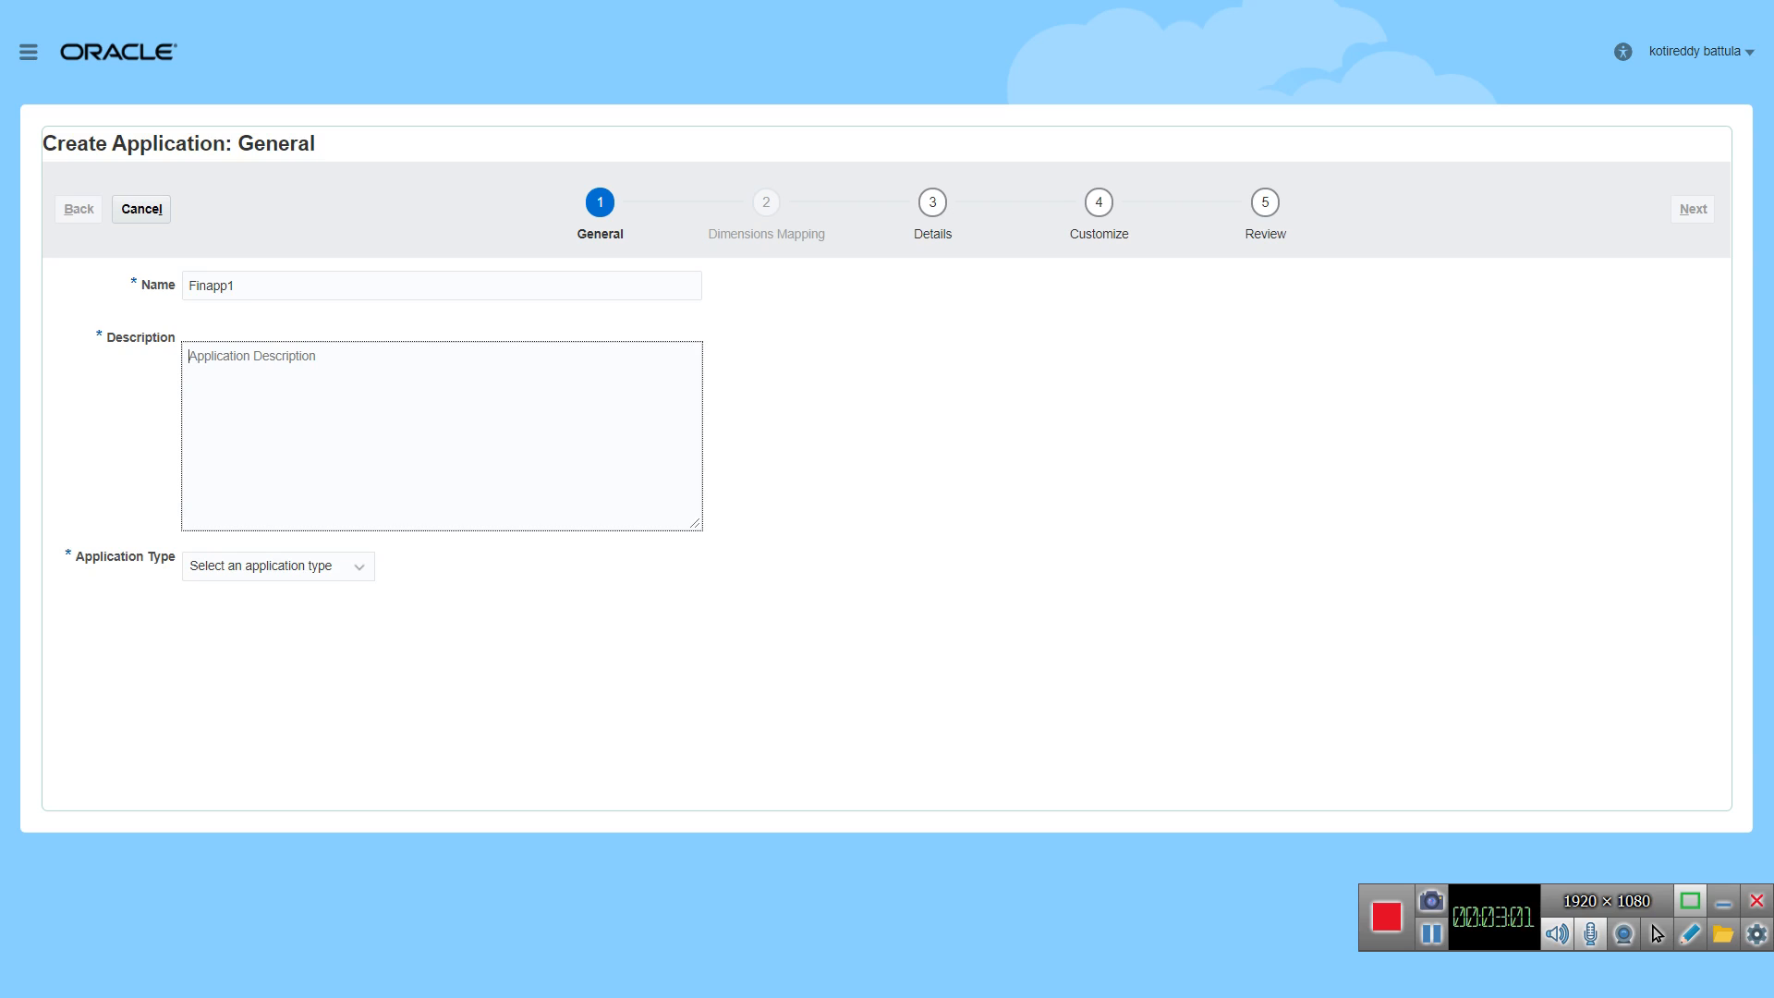
text(This is An EPBCS application)
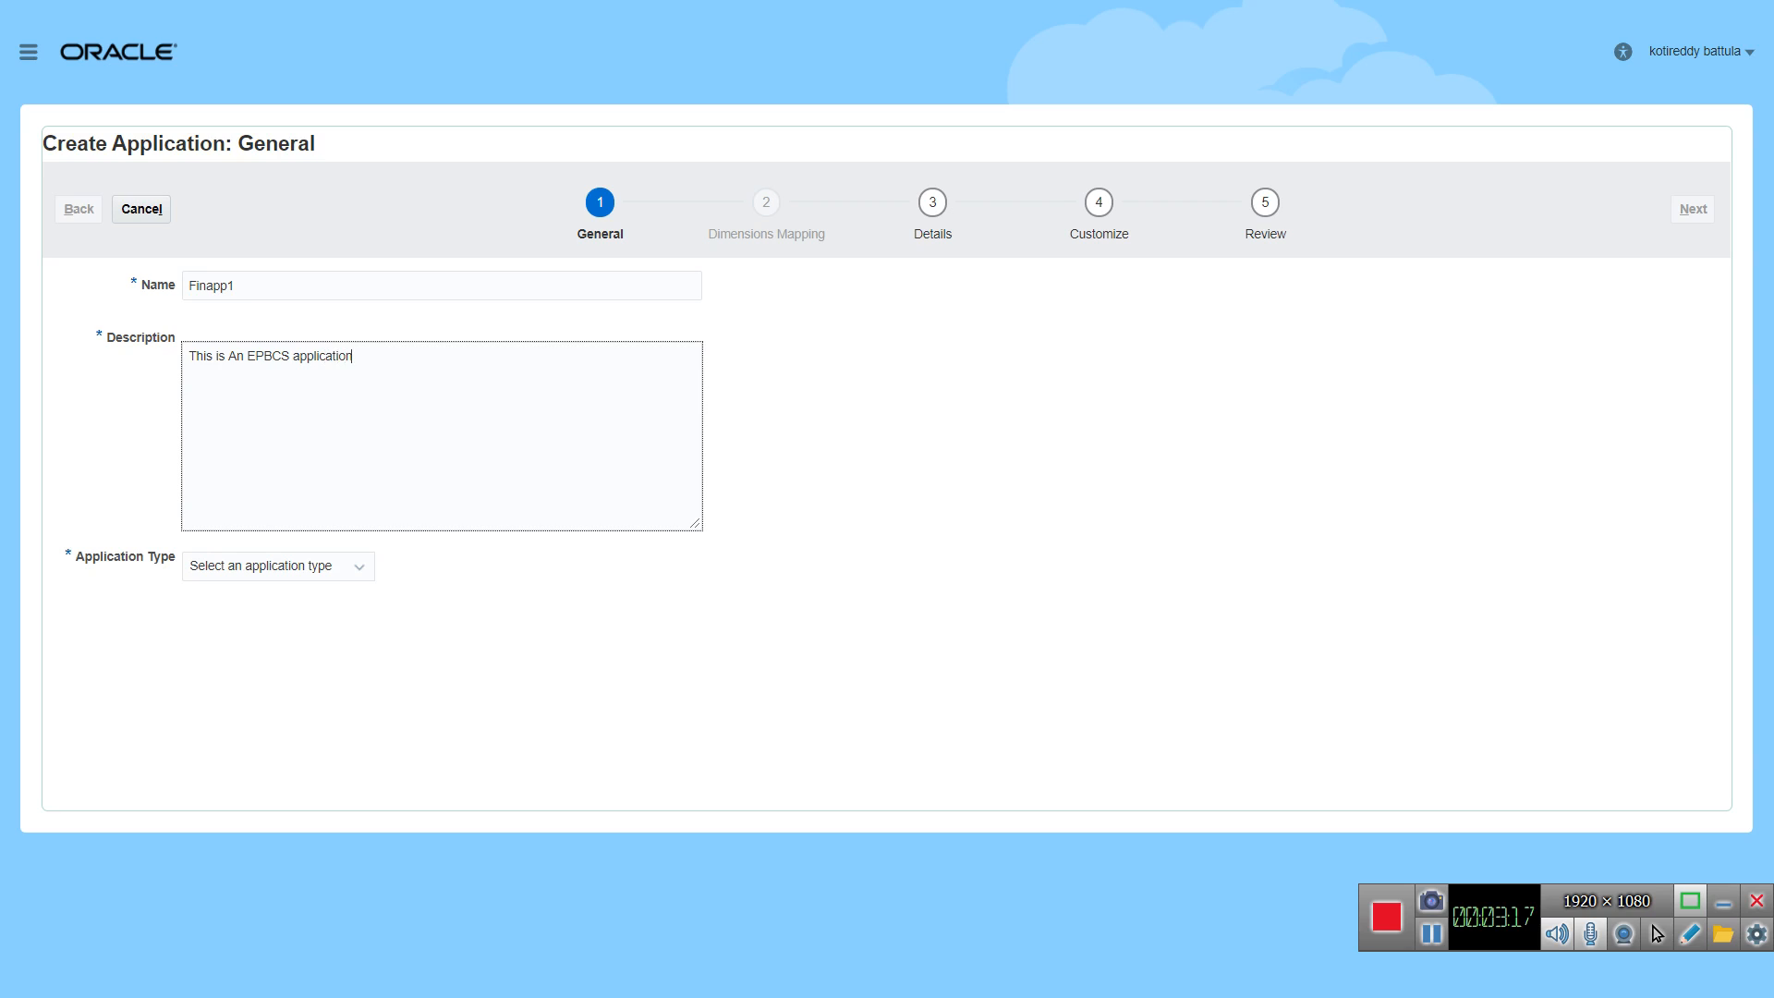
Step: Set the application type to Modules and continue to the application details
click(352, 567)
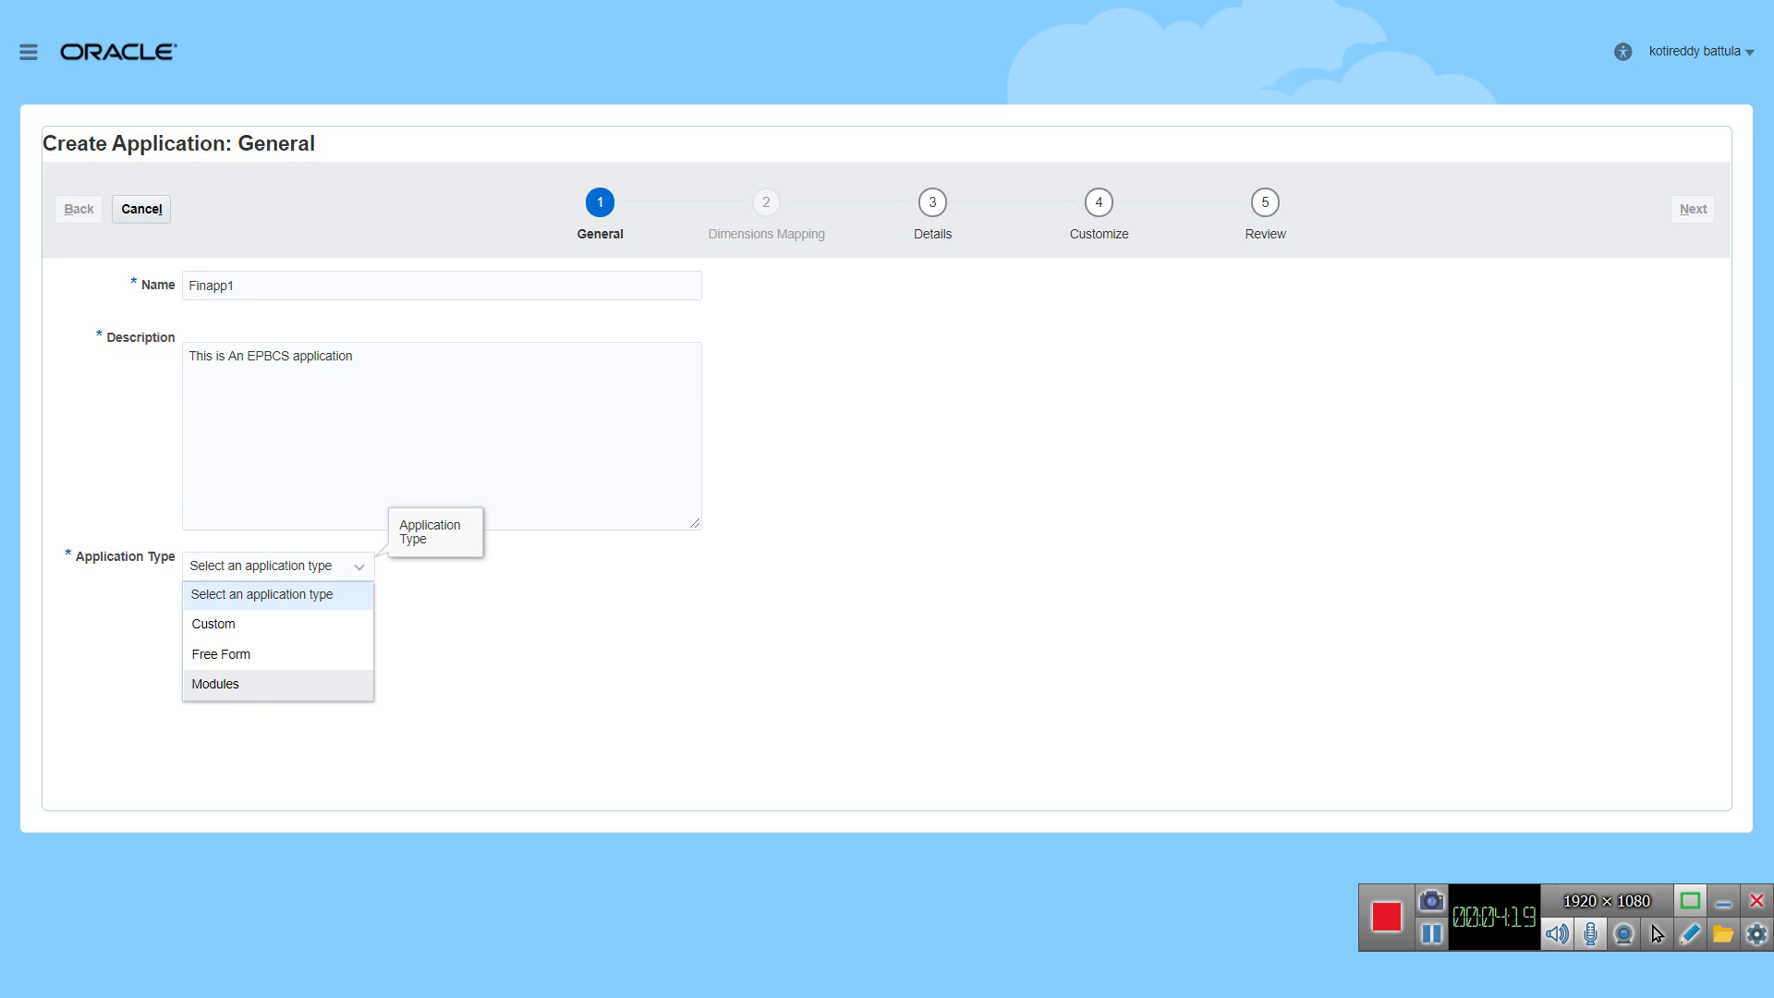
click(216, 684)
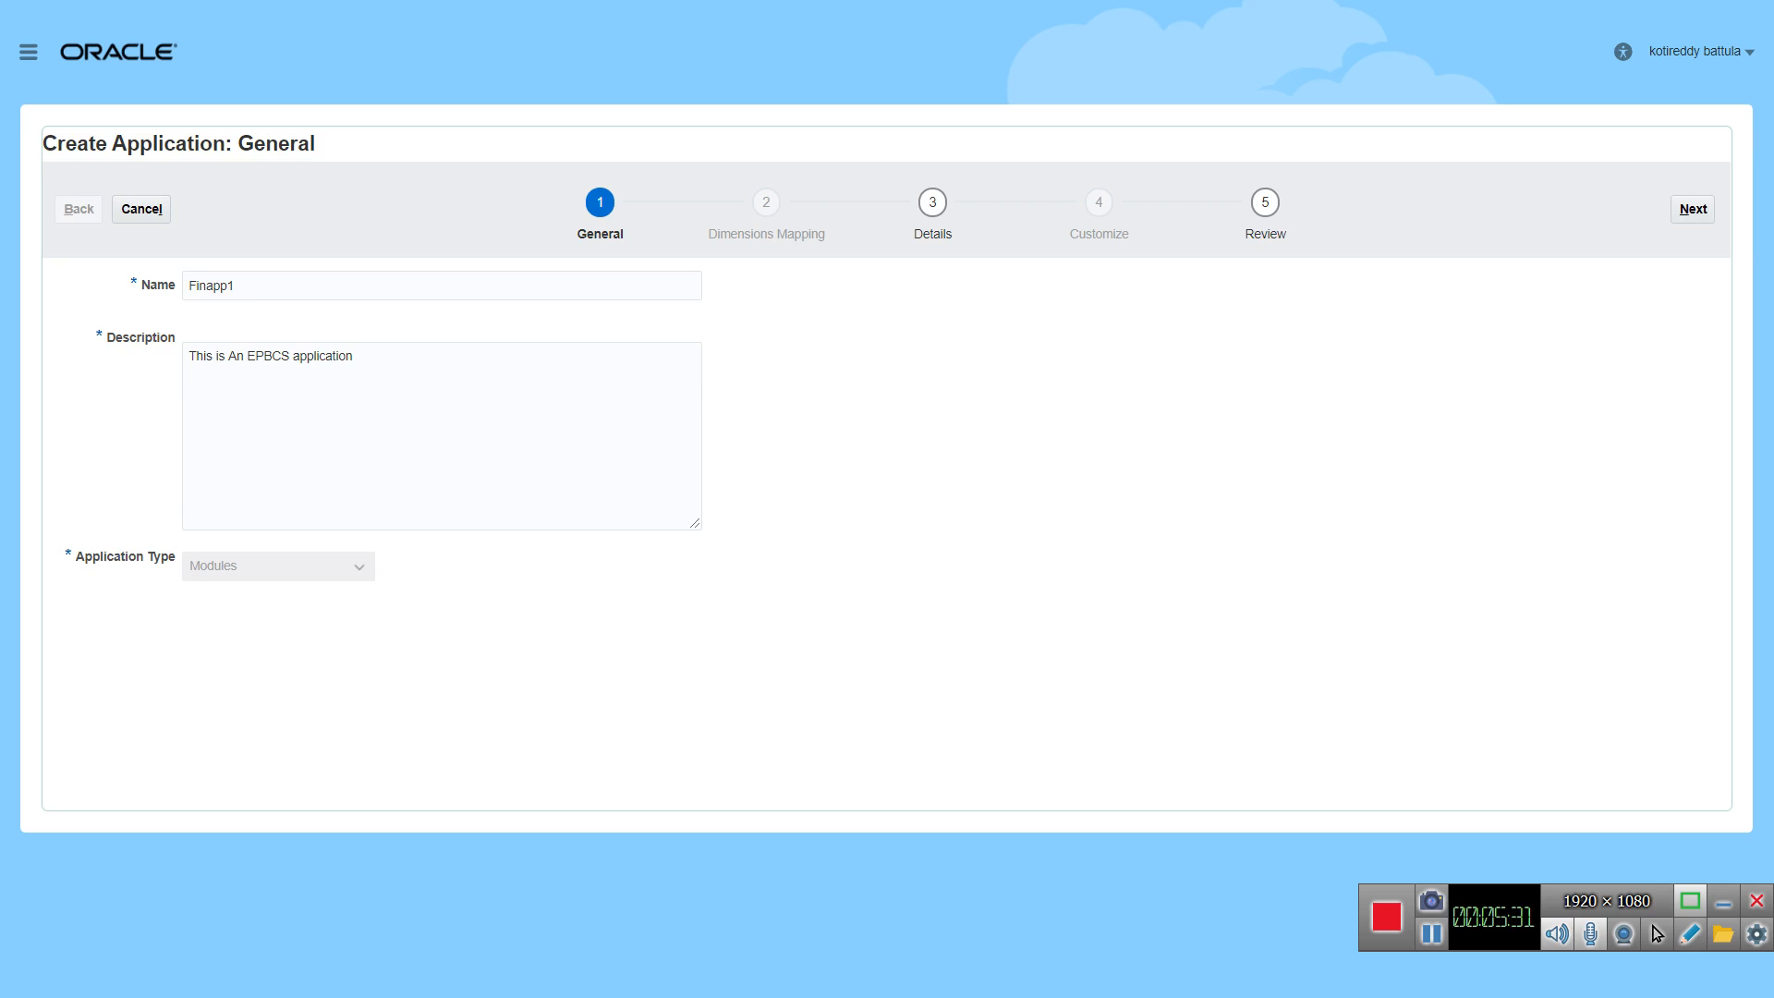
click(1693, 209)
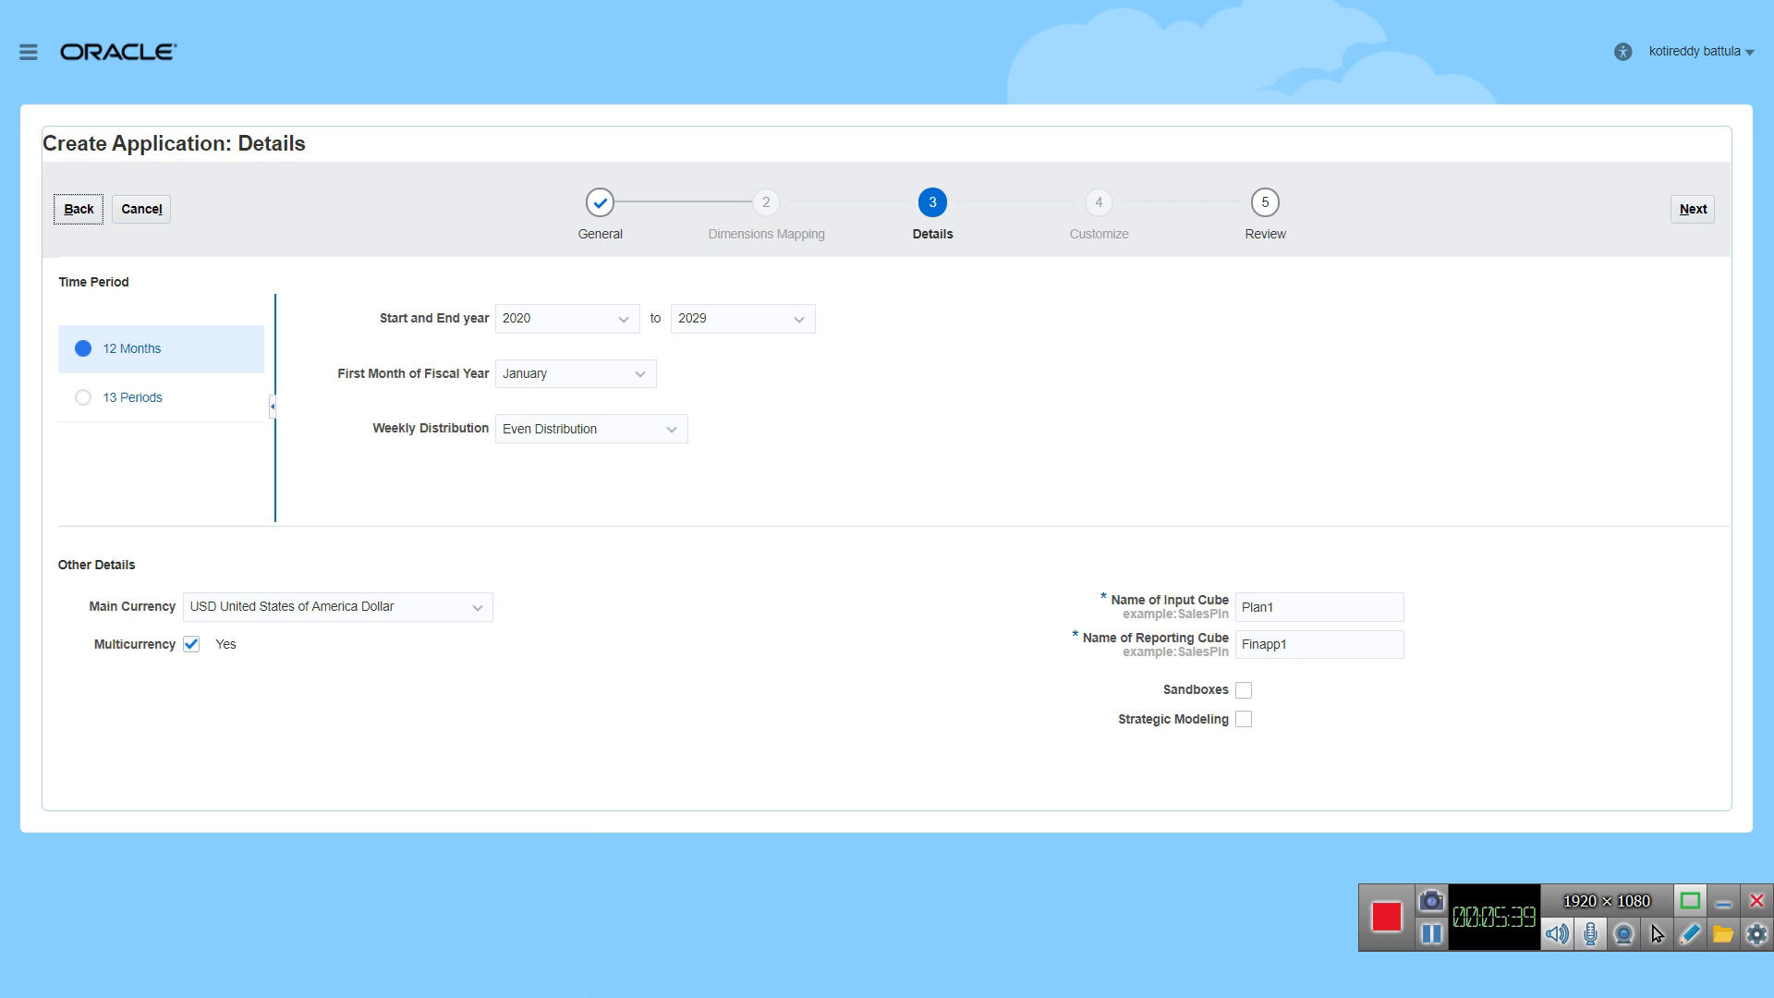
Step: Try April as the first month of the fiscal year and restore January
drag(275, 416, 354, 416)
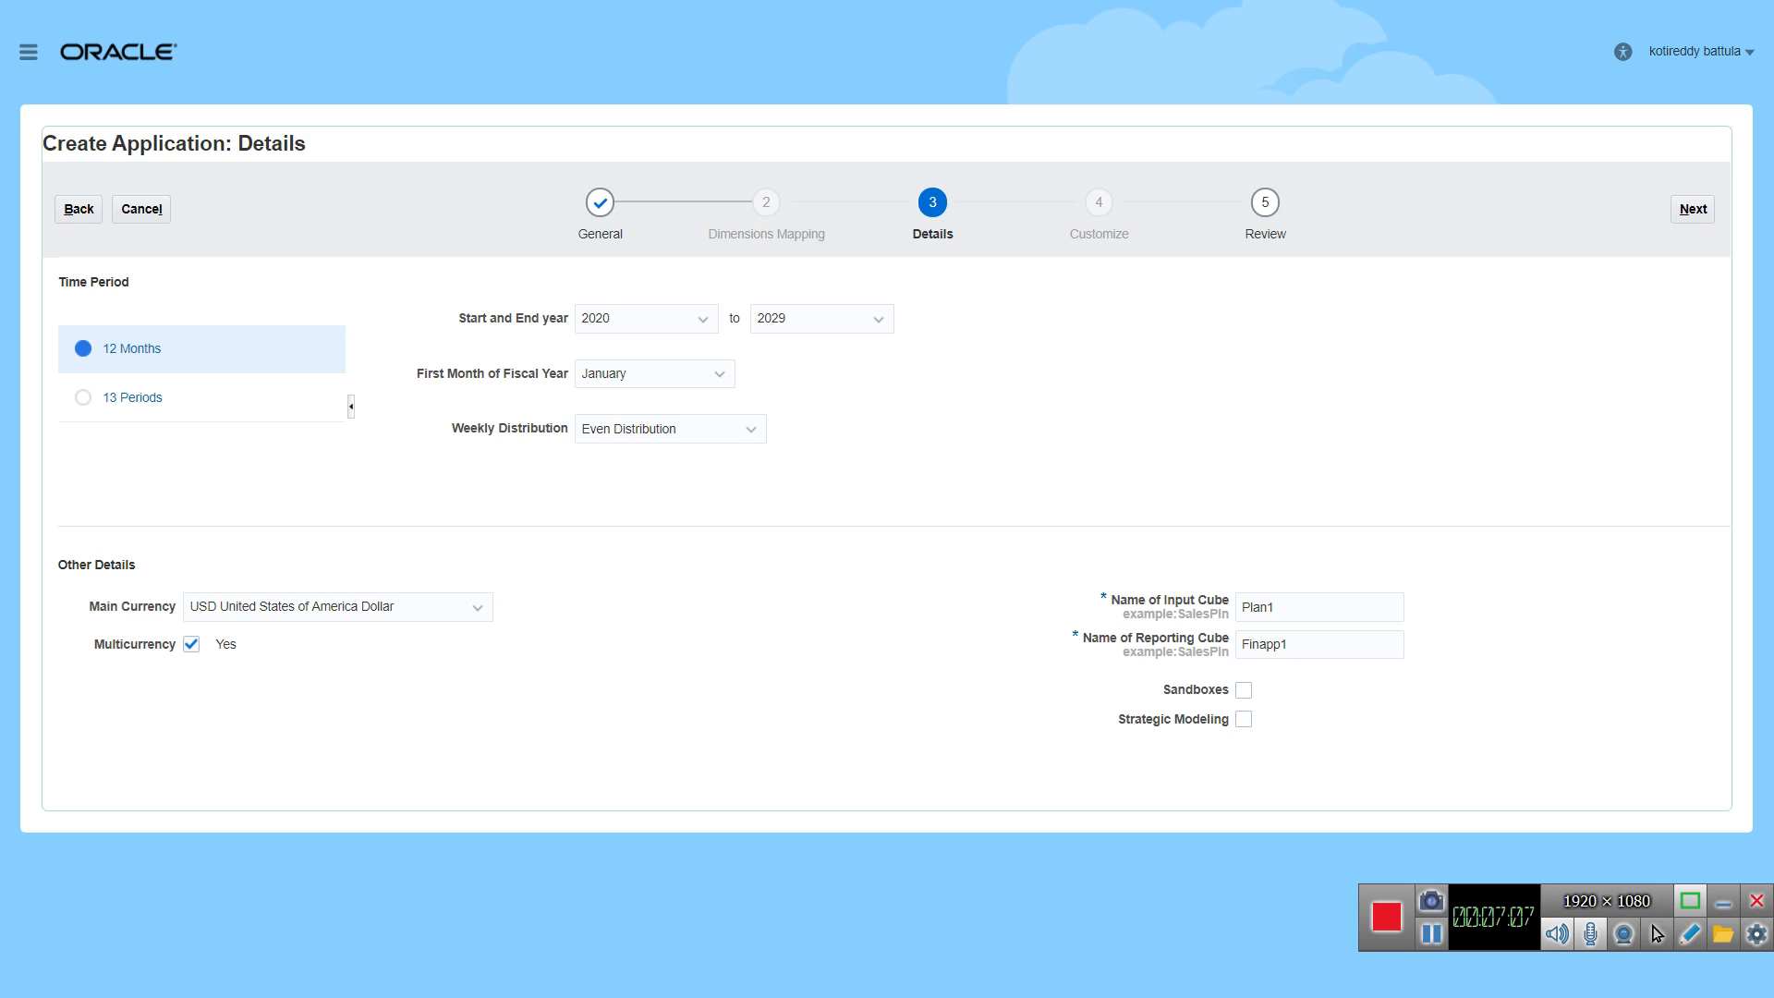
click(720, 375)
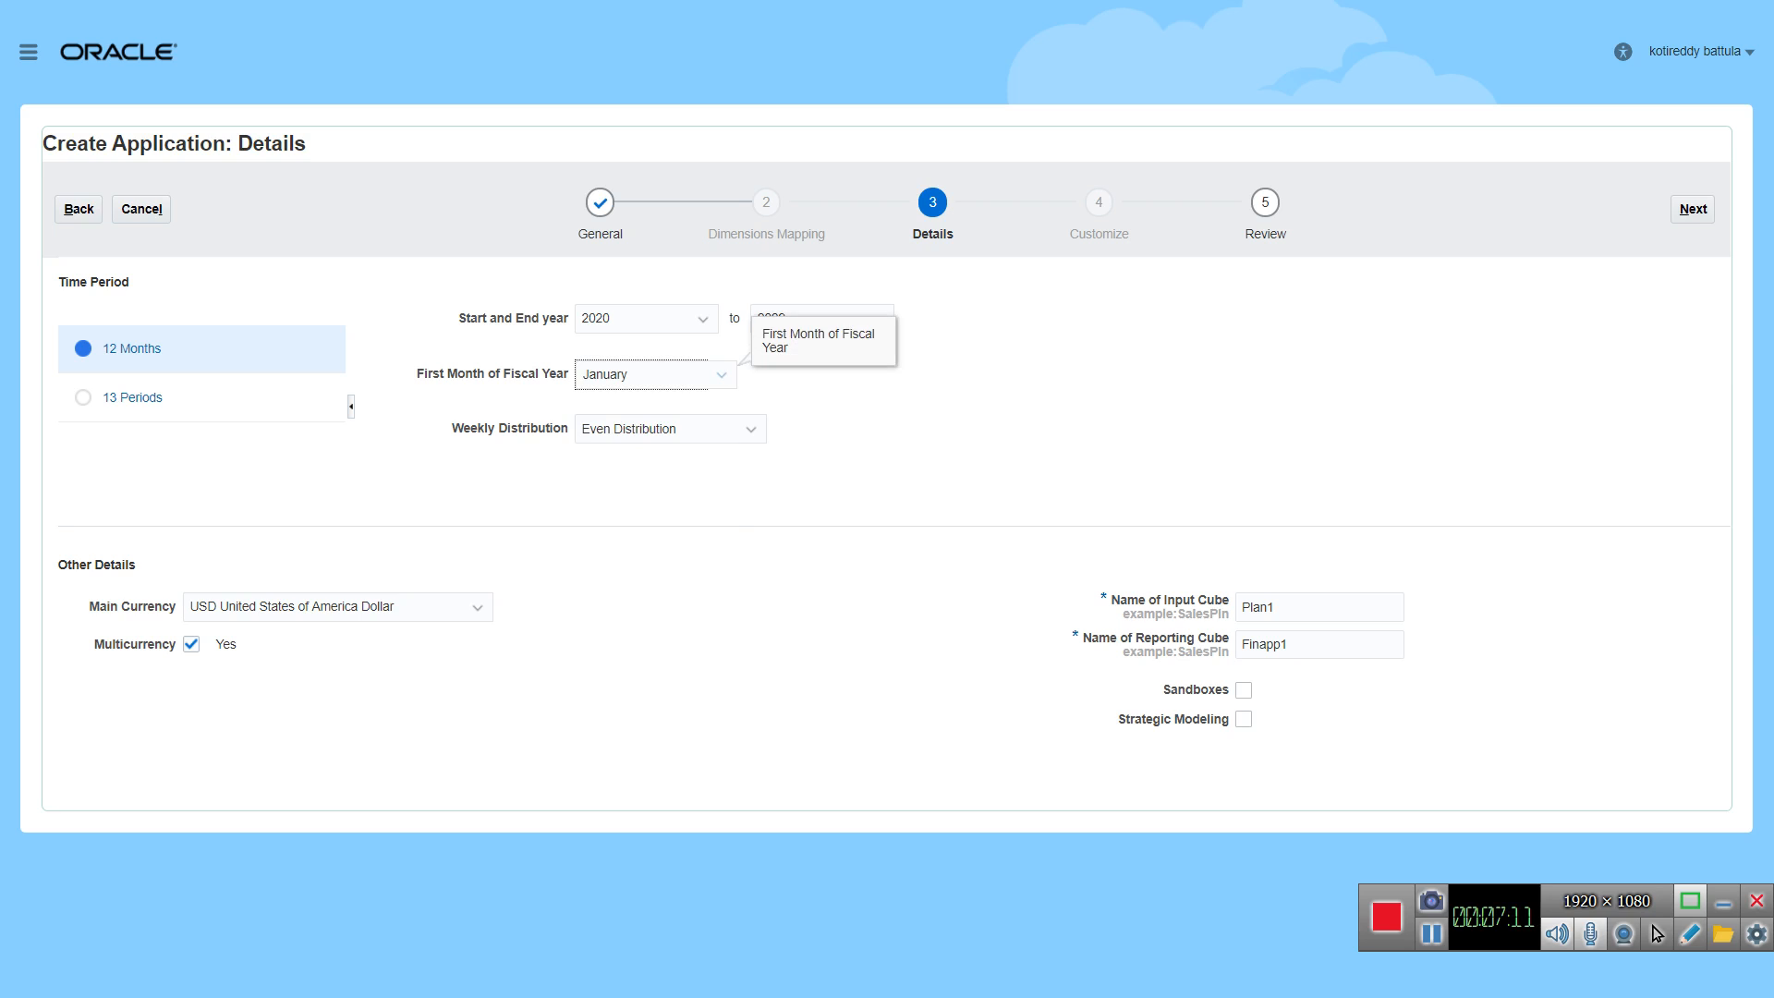
click(721, 374)
click(638, 493)
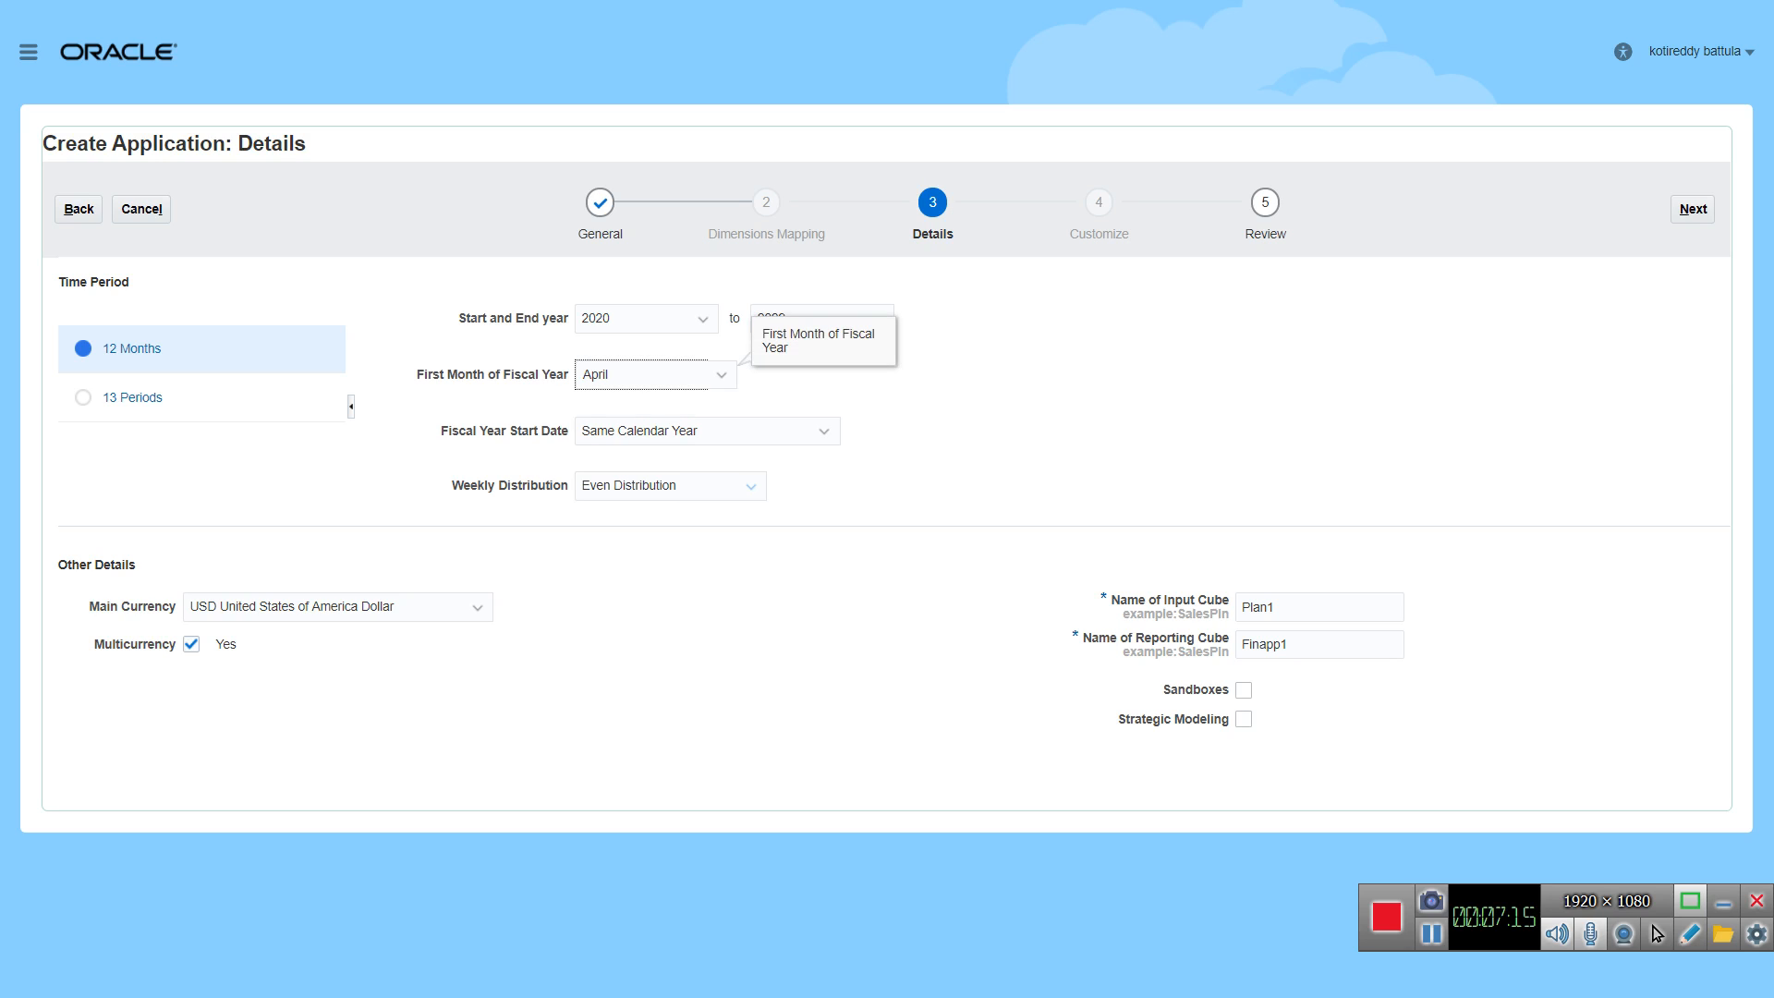
click(721, 375)
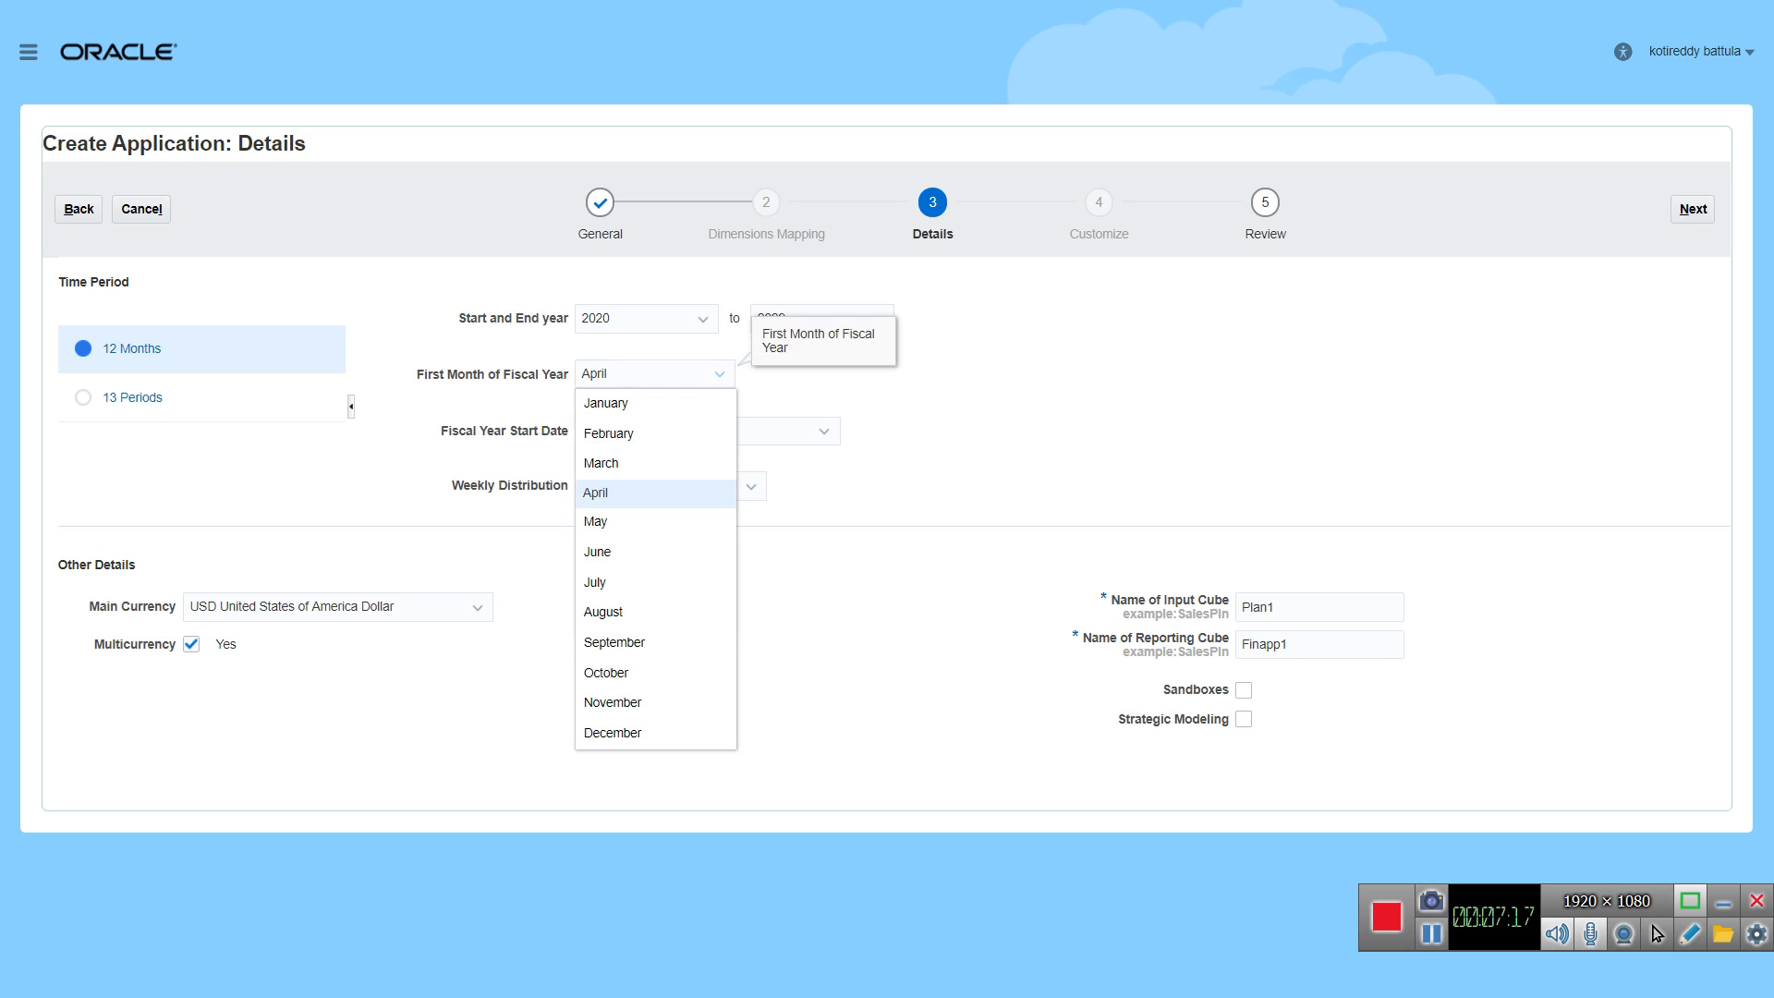
click(637, 403)
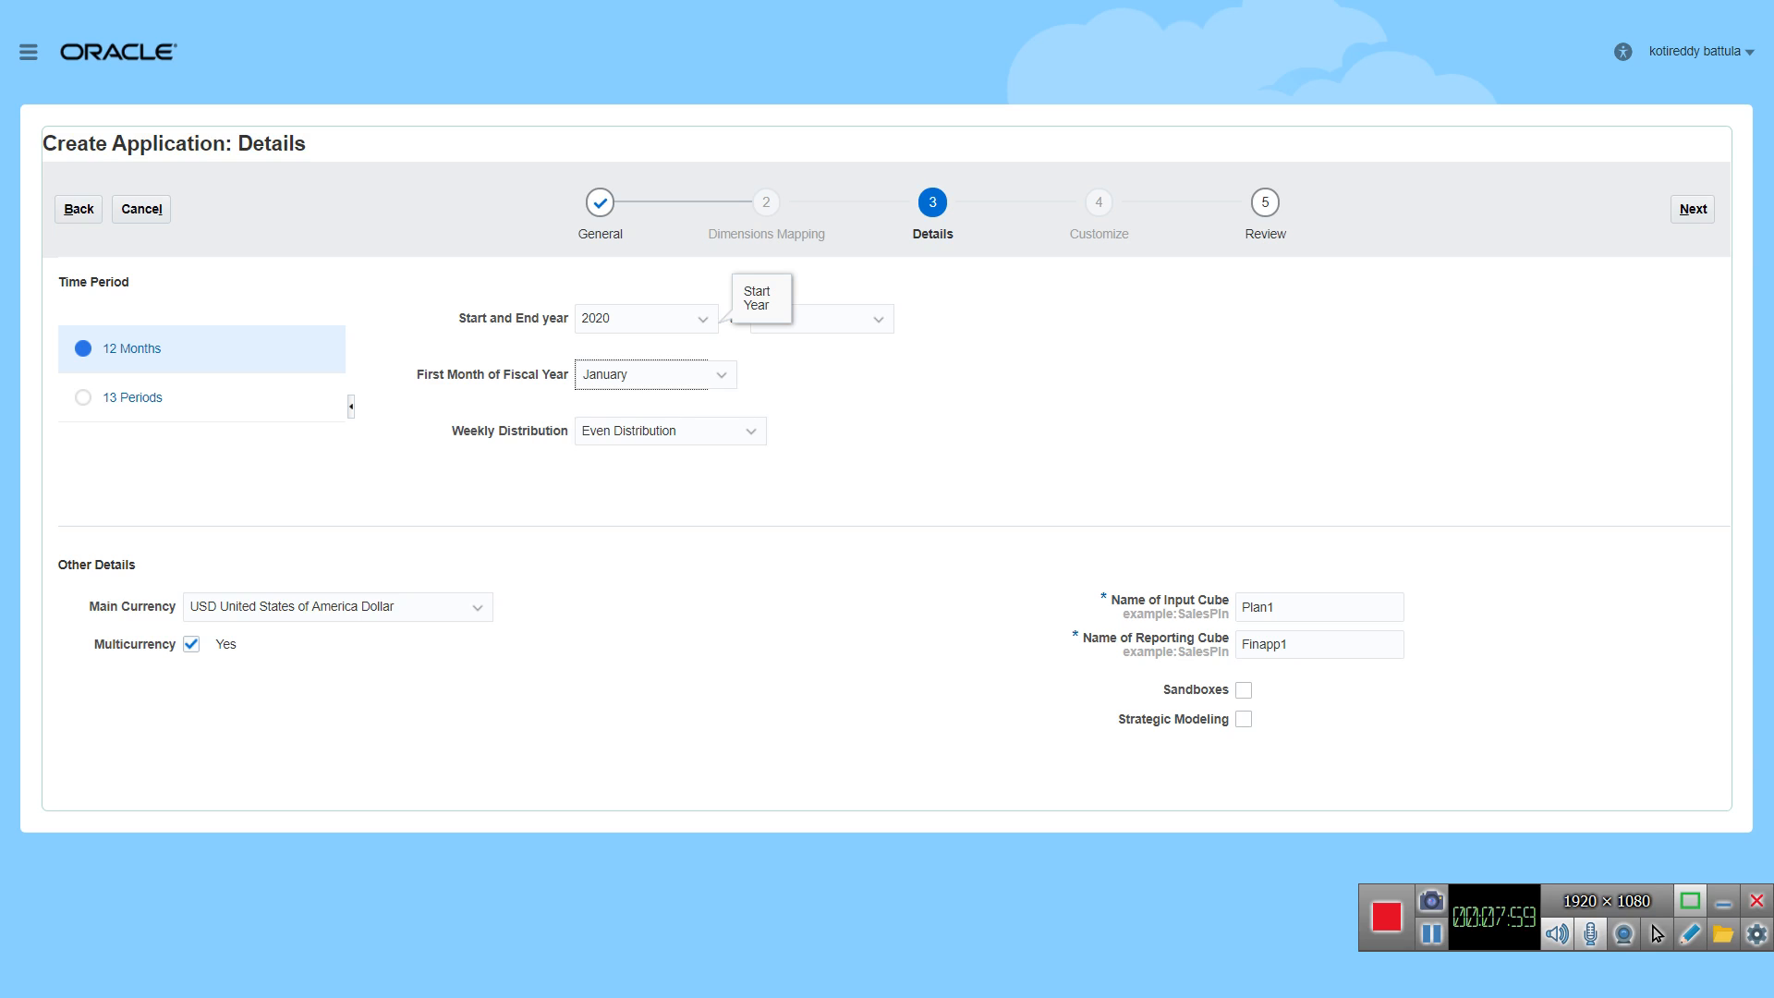
Step: Set the application's time period from 2019 to 2028, with Even Distribution as the weekly distribution
click(703, 320)
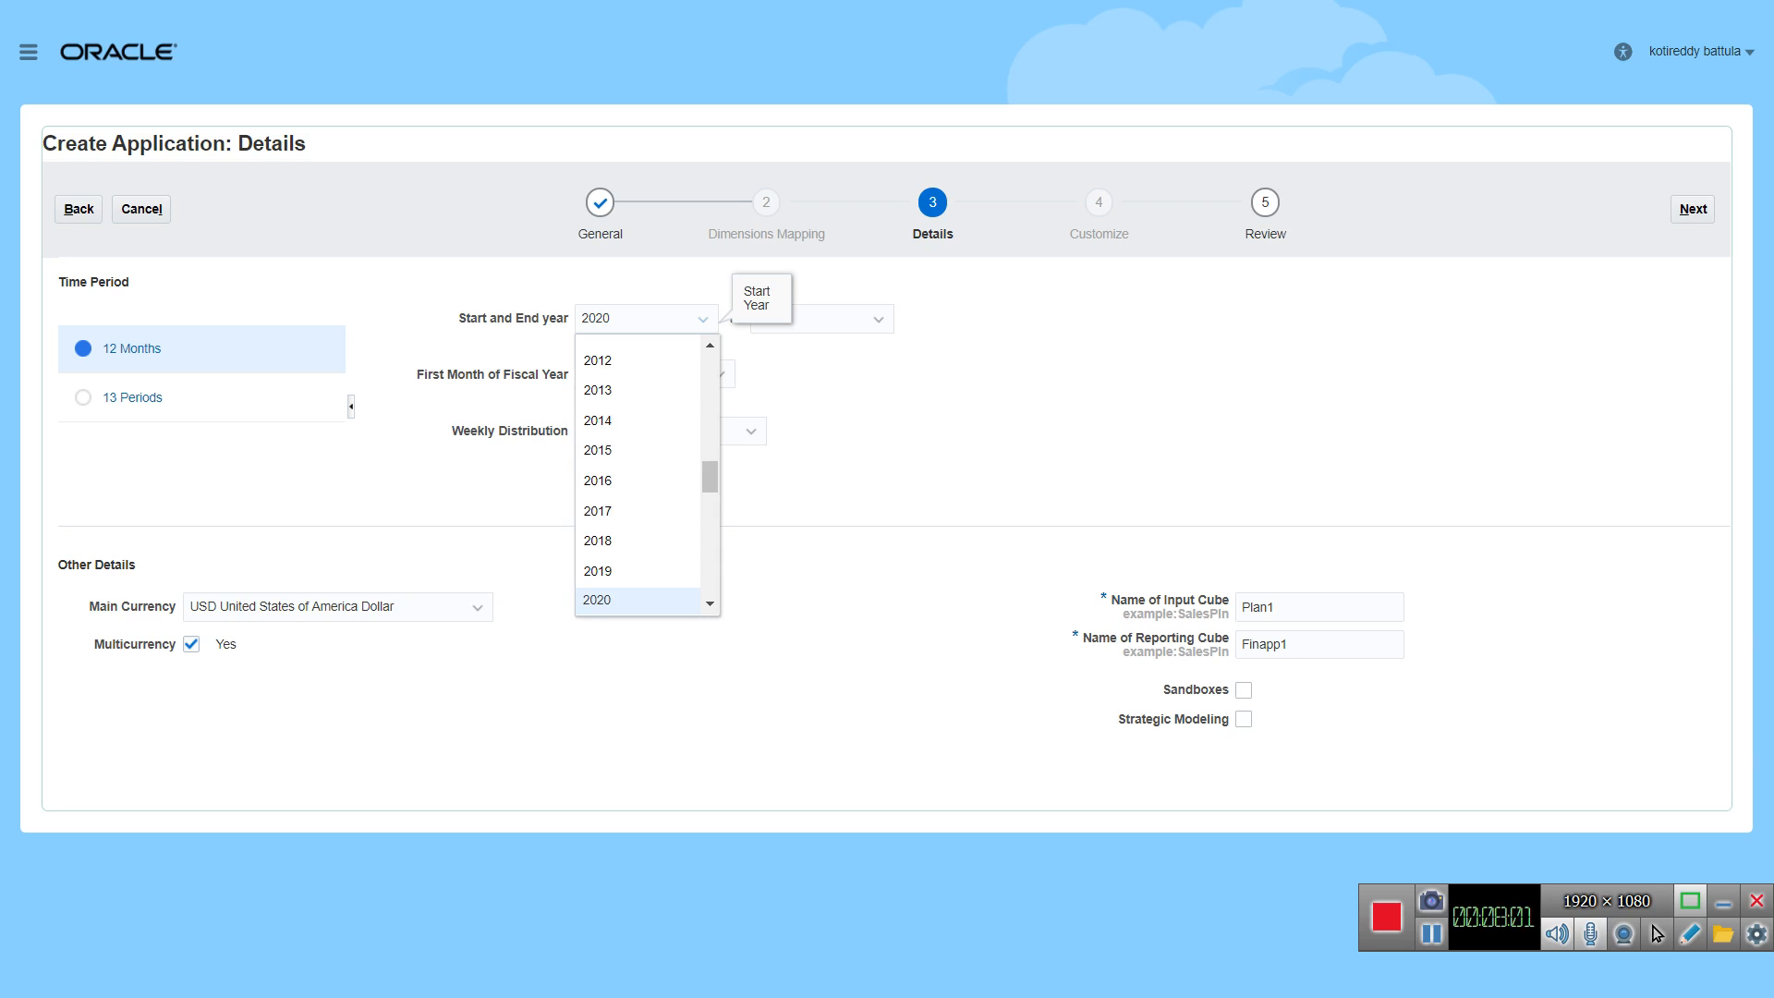
click(597, 571)
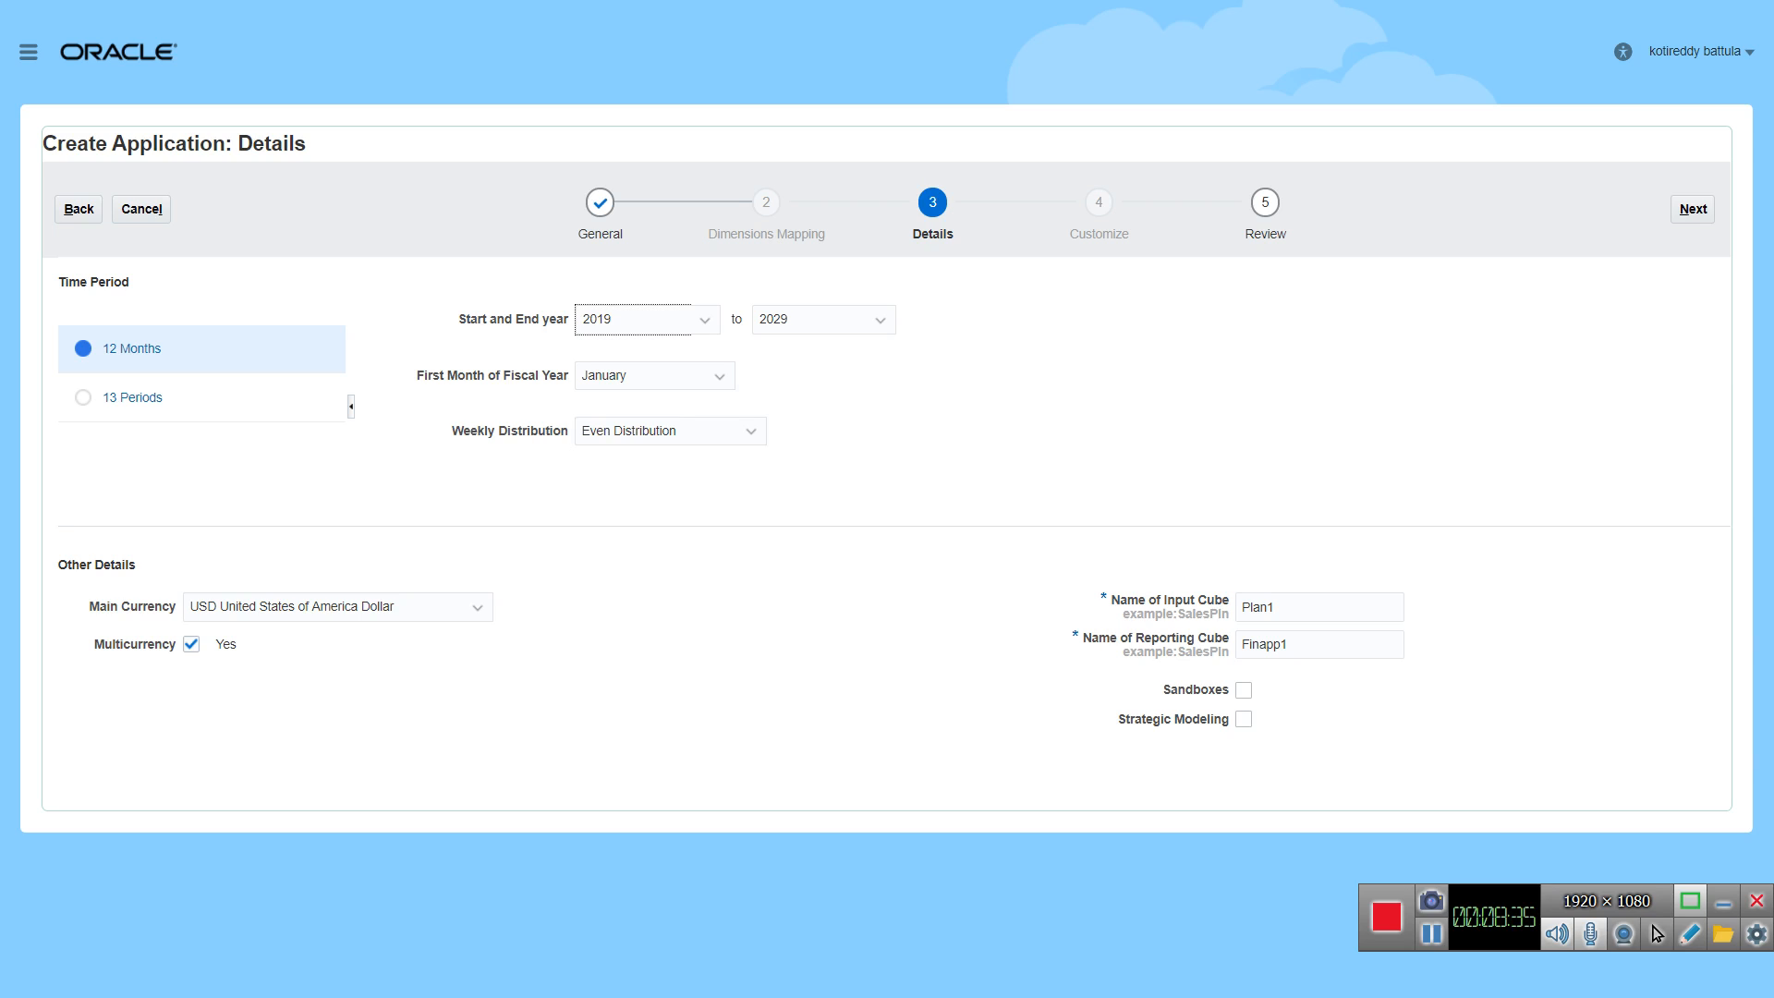
click(878, 319)
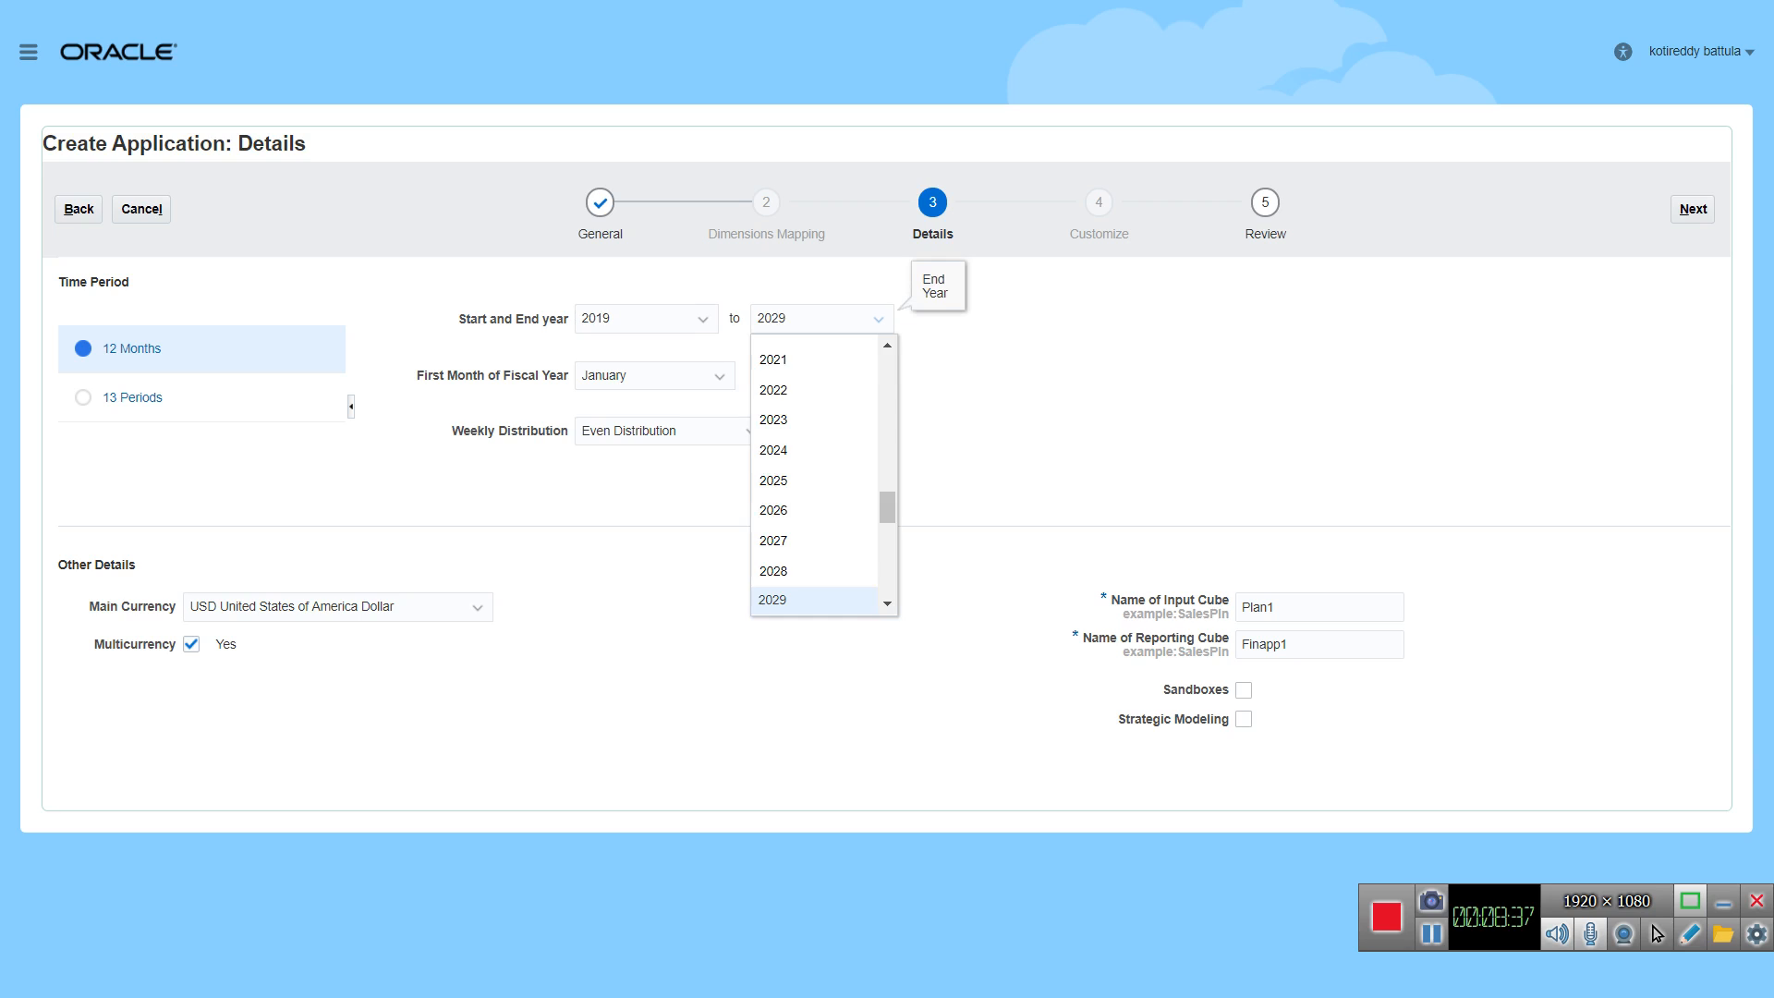
click(773, 571)
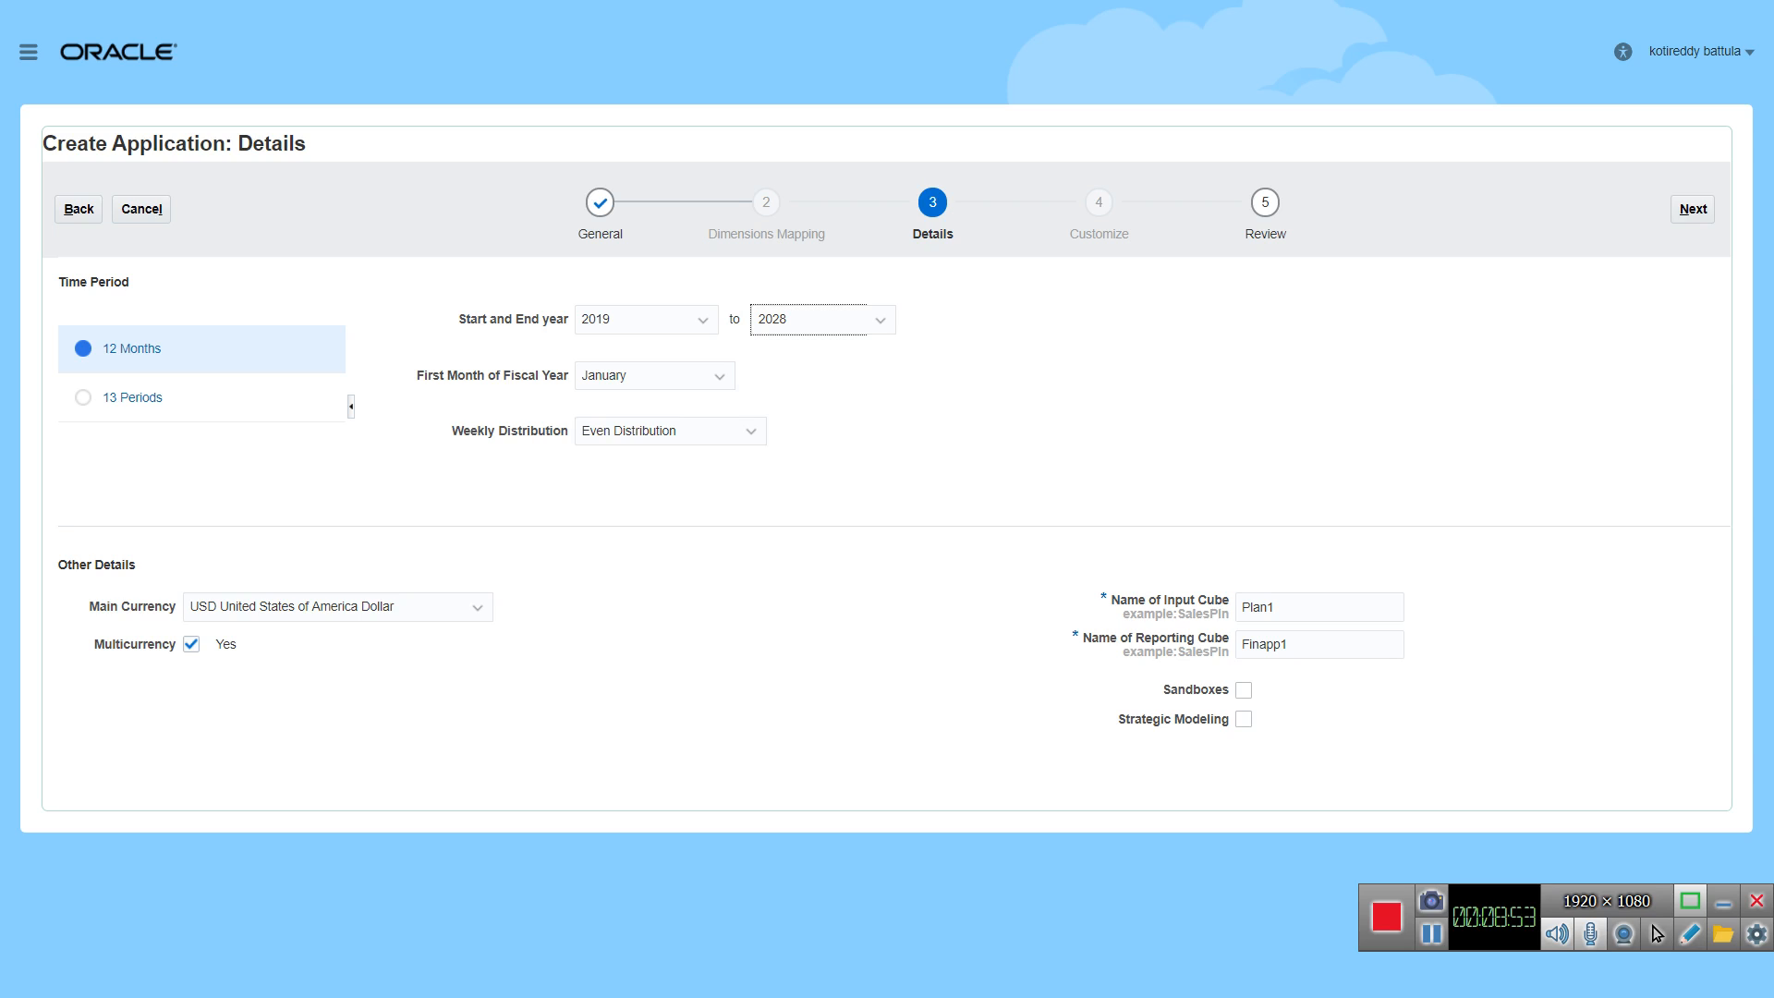
click(751, 432)
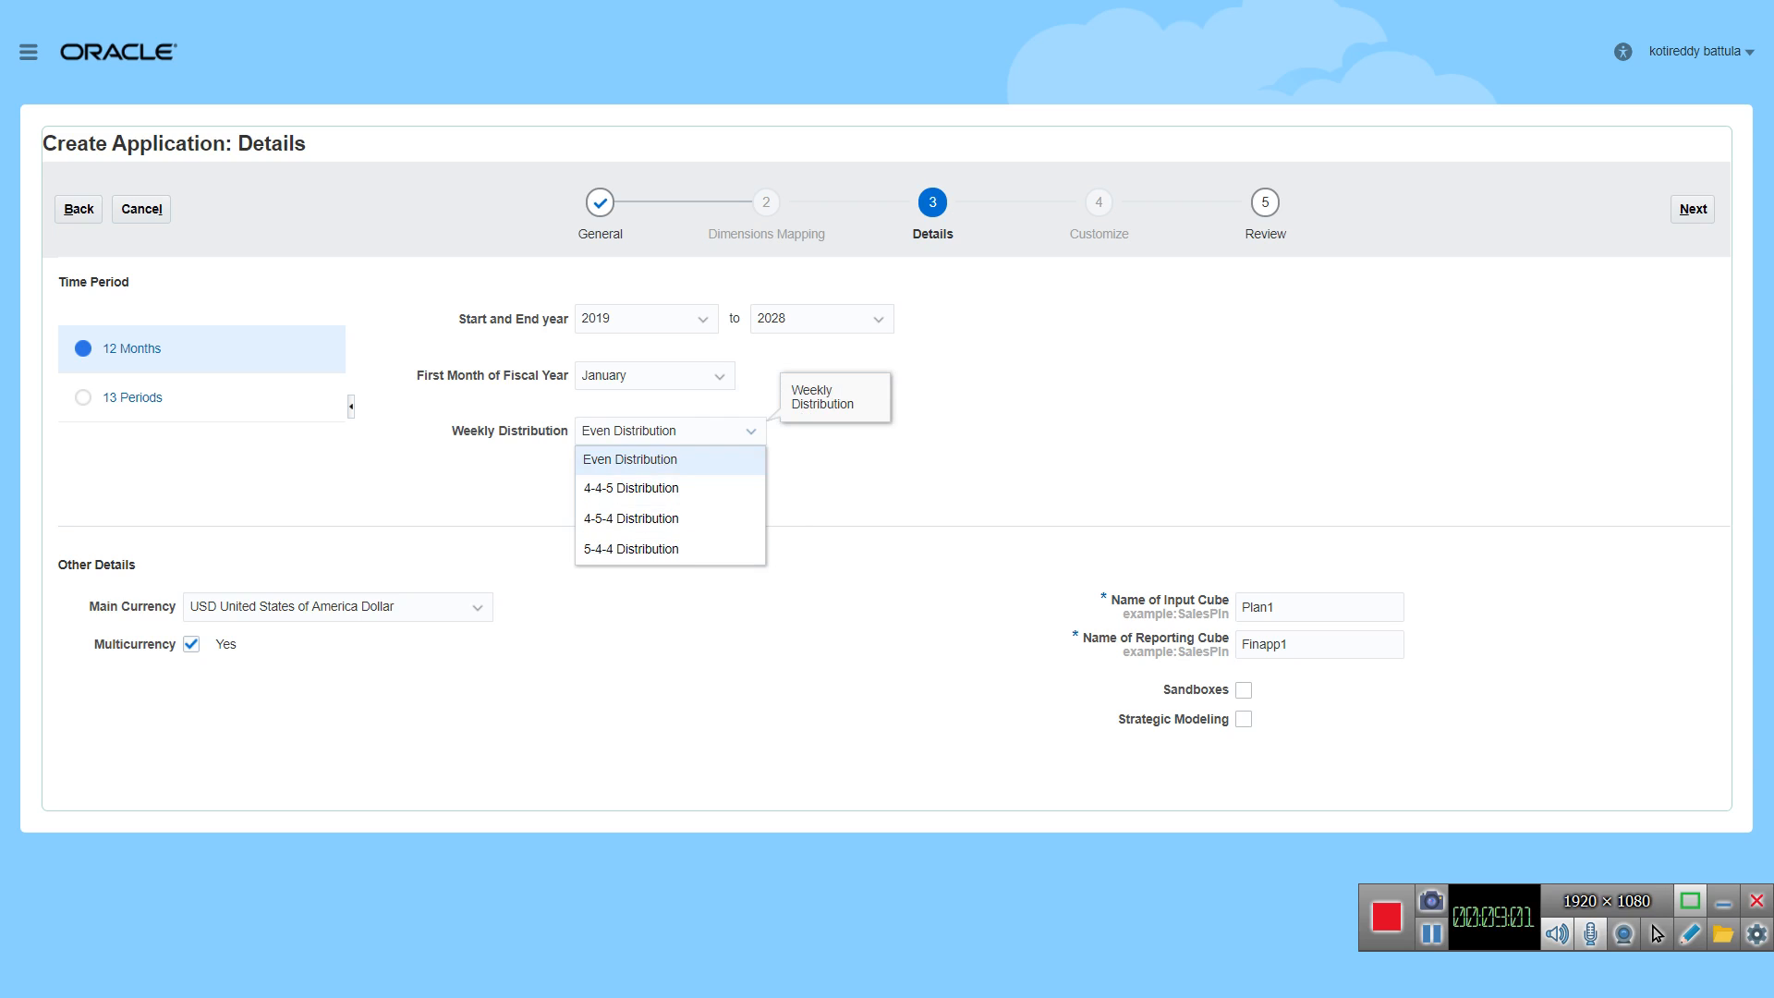
click(630, 460)
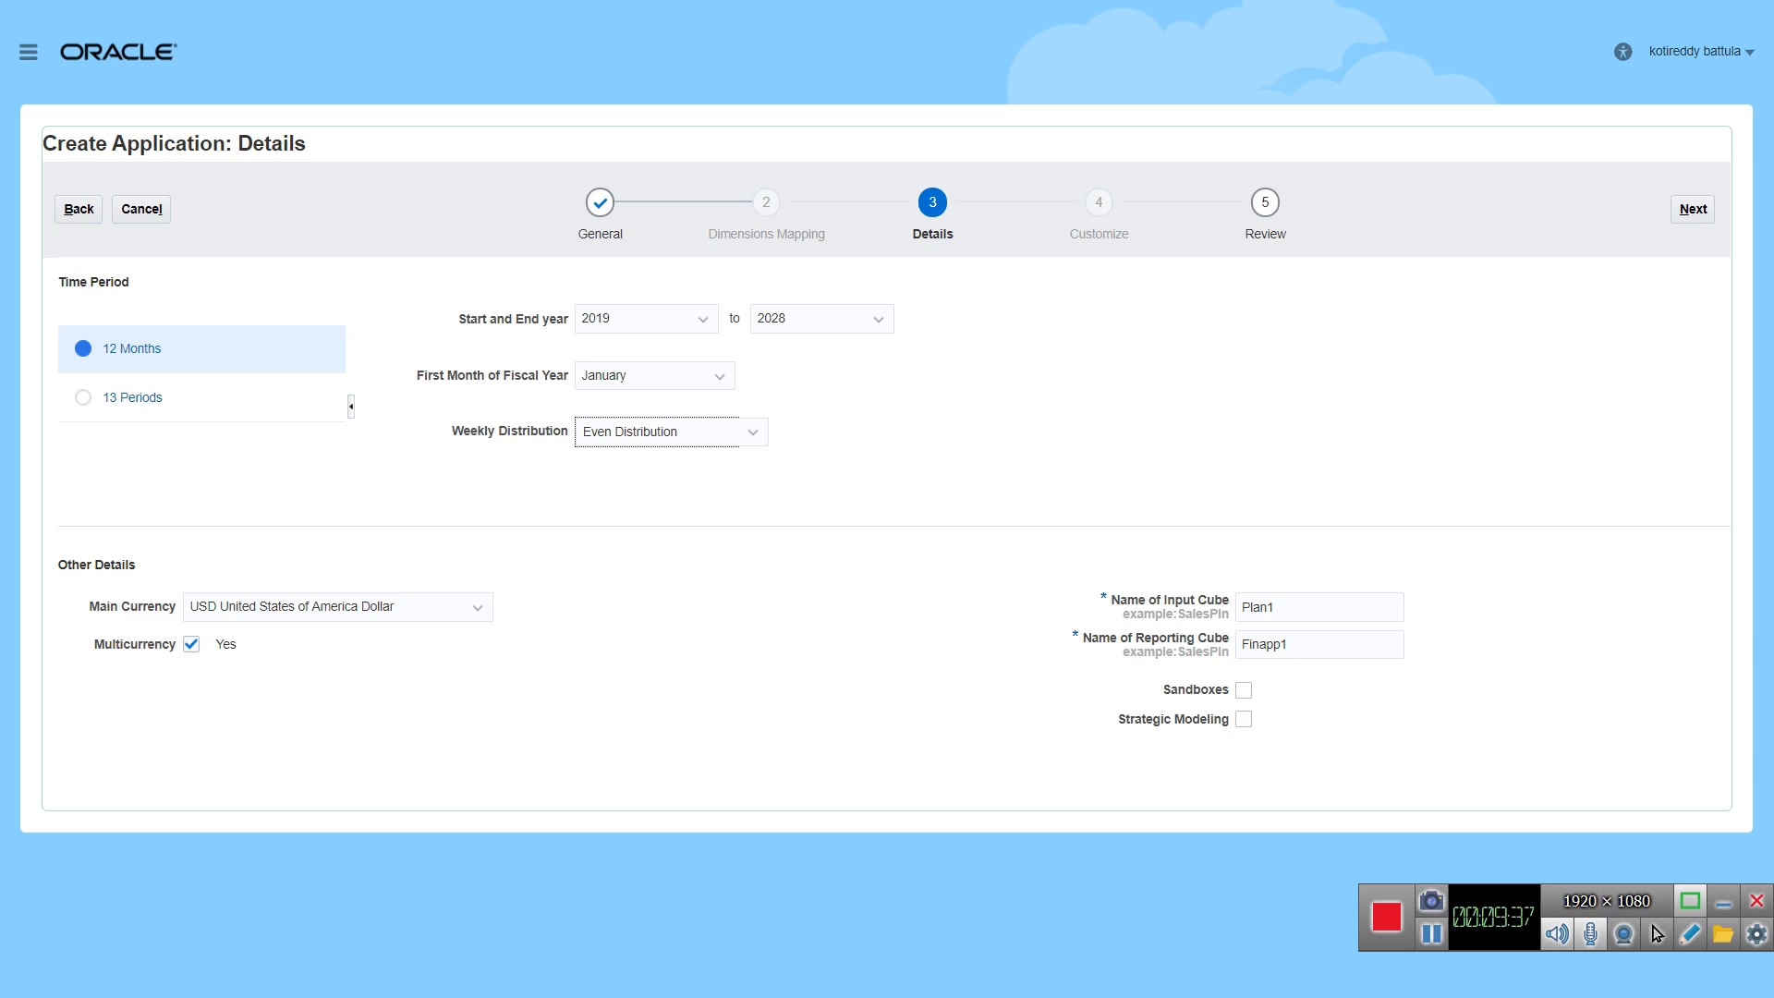
Step: Disable multicurrency and check the main currency choices, keeping USD United States of America Dollar
click(191, 644)
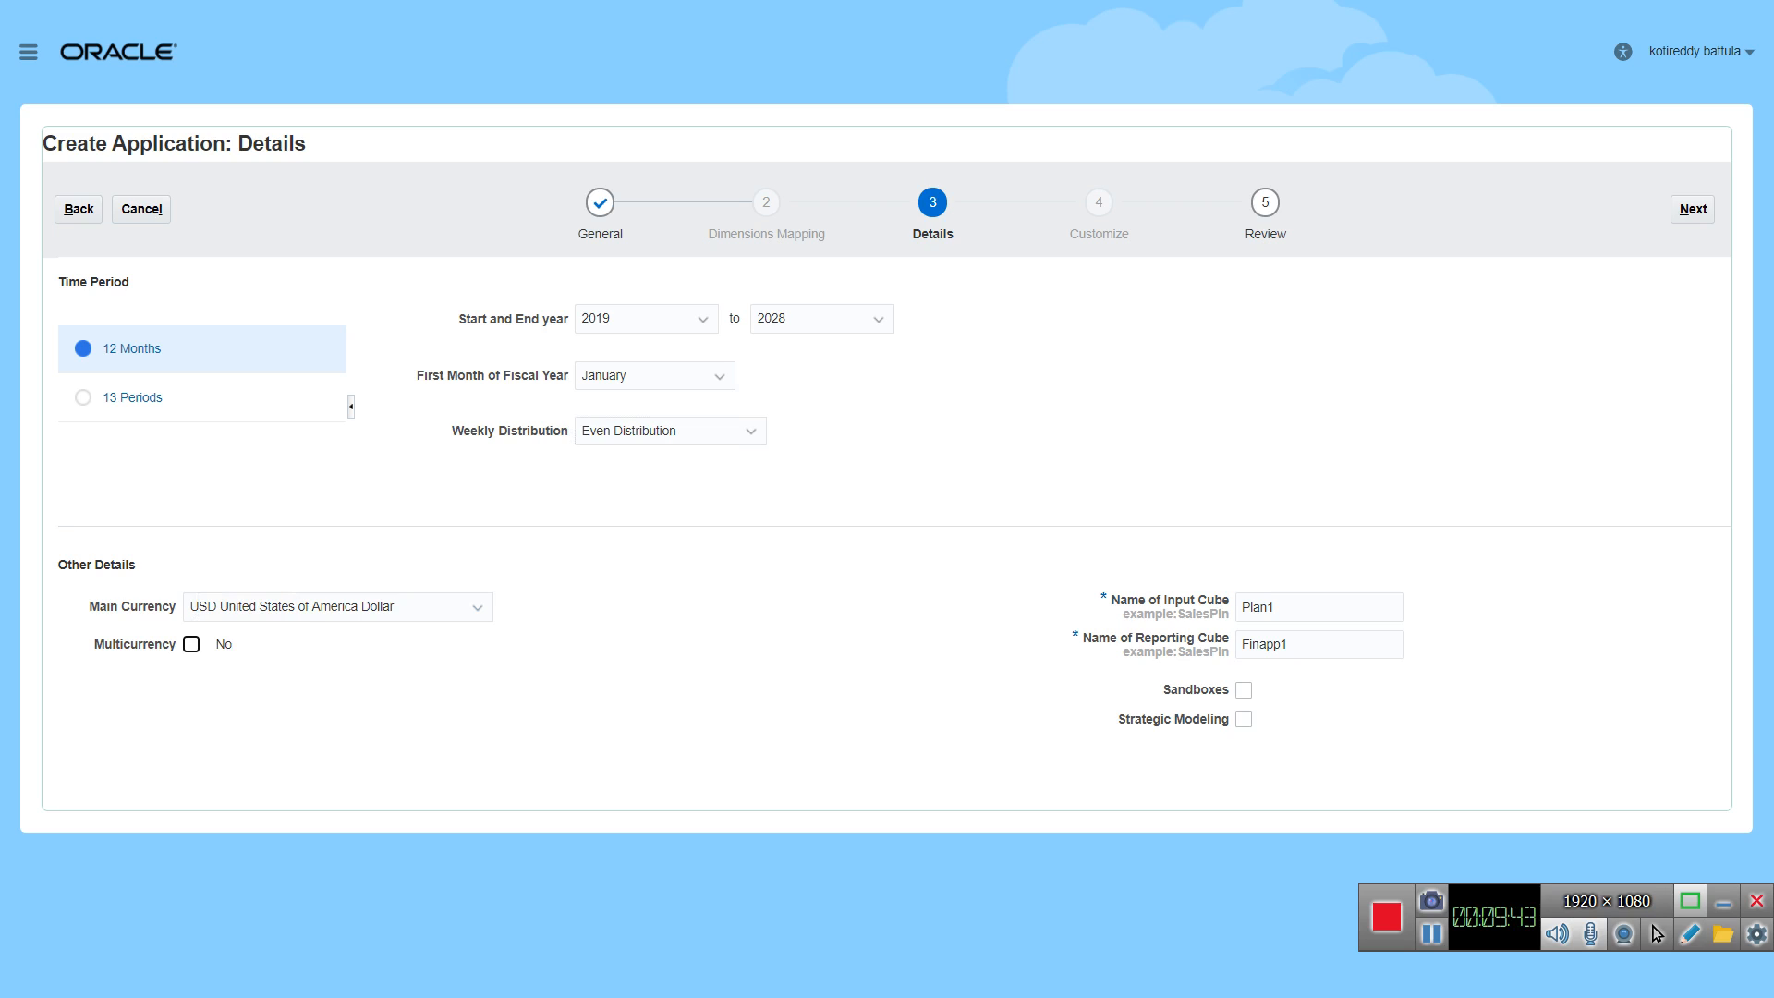
click(477, 607)
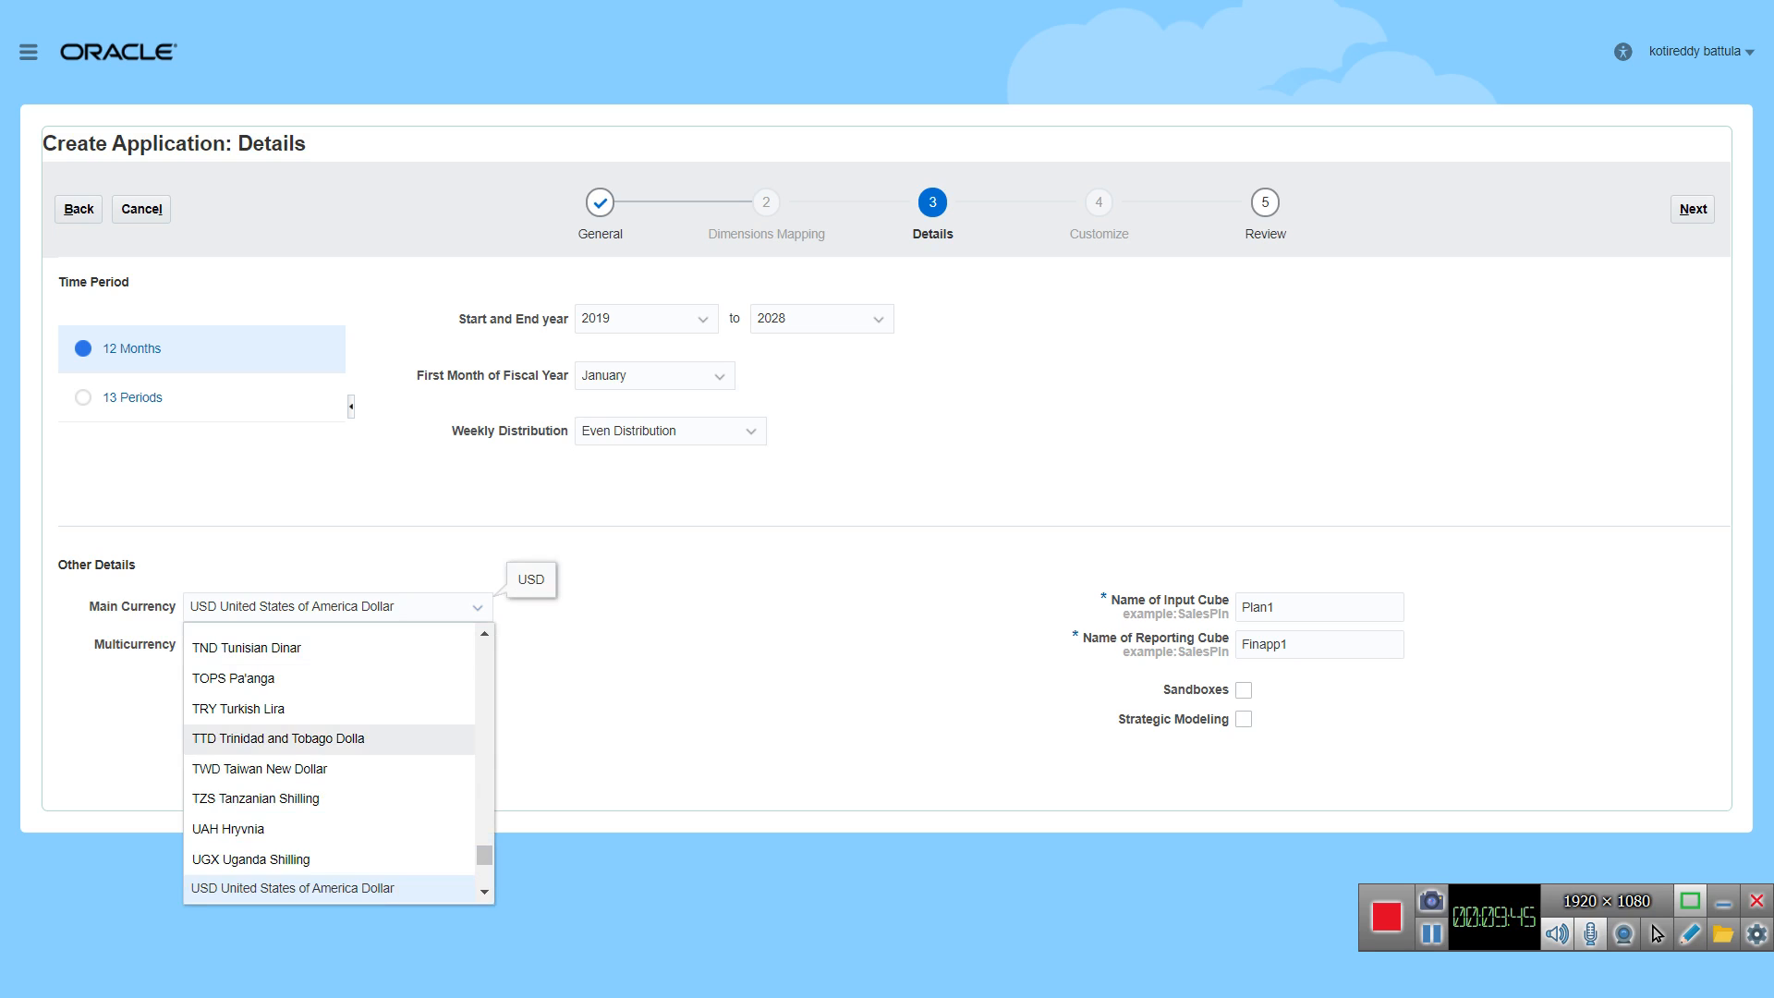
click(554, 550)
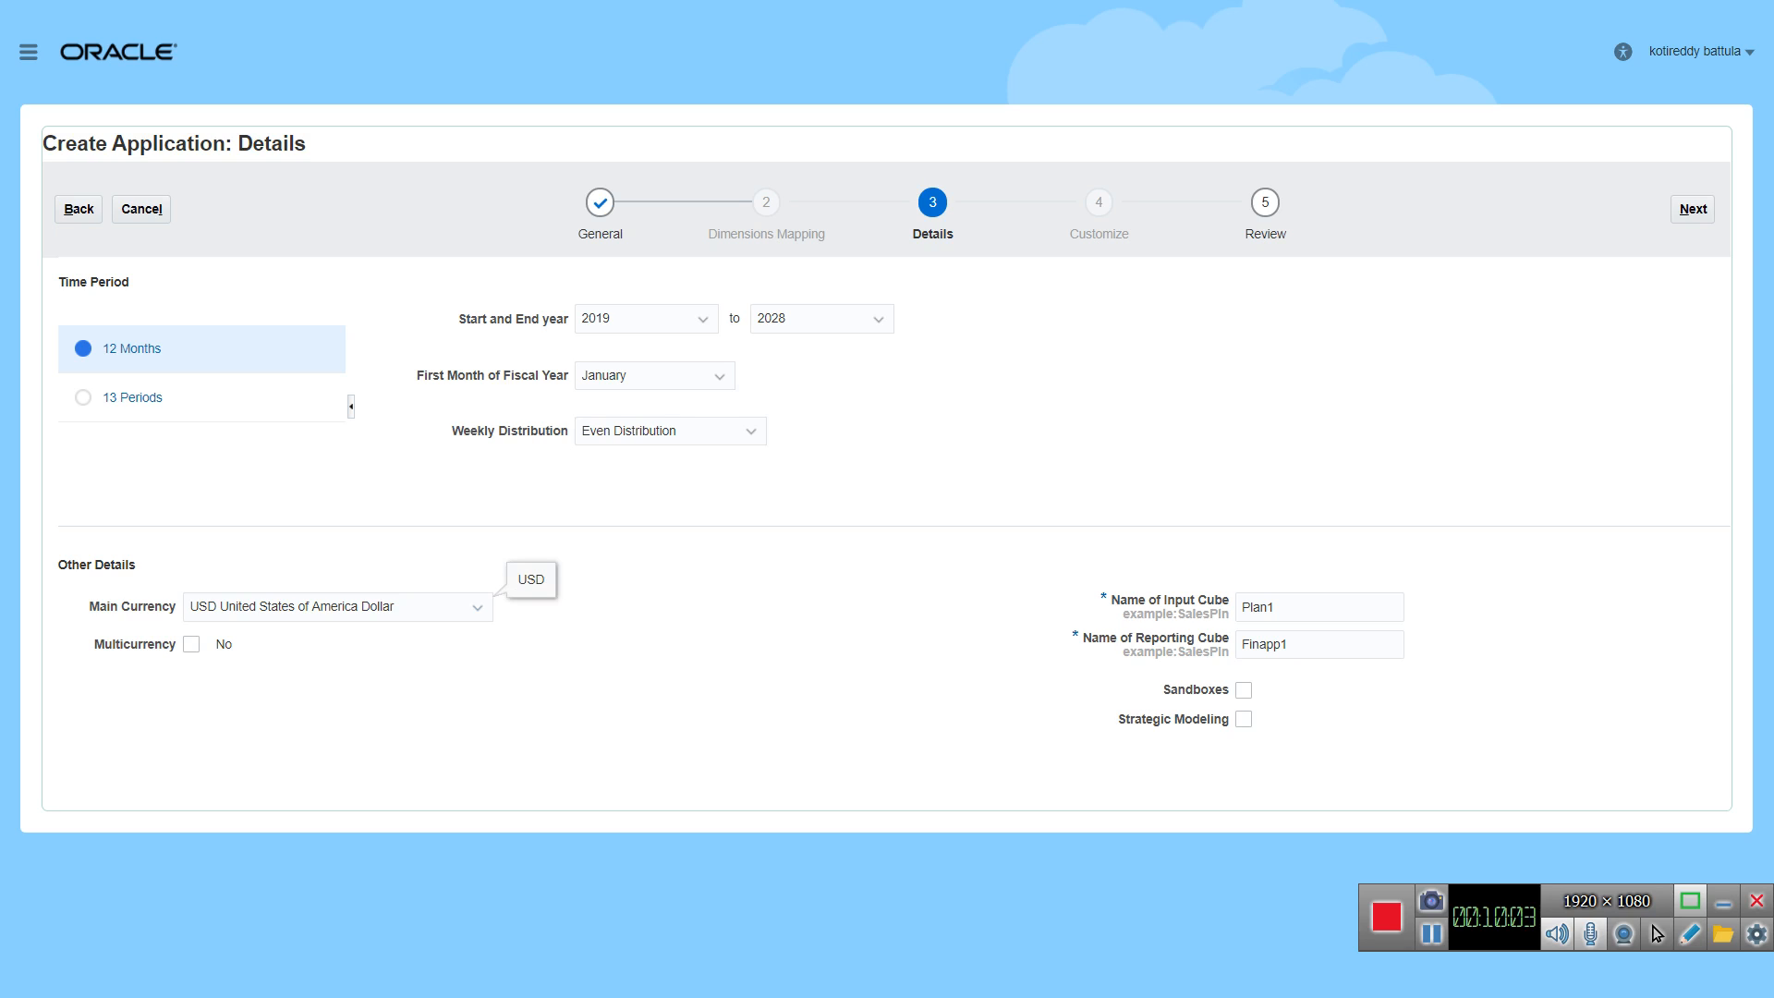
click(477, 607)
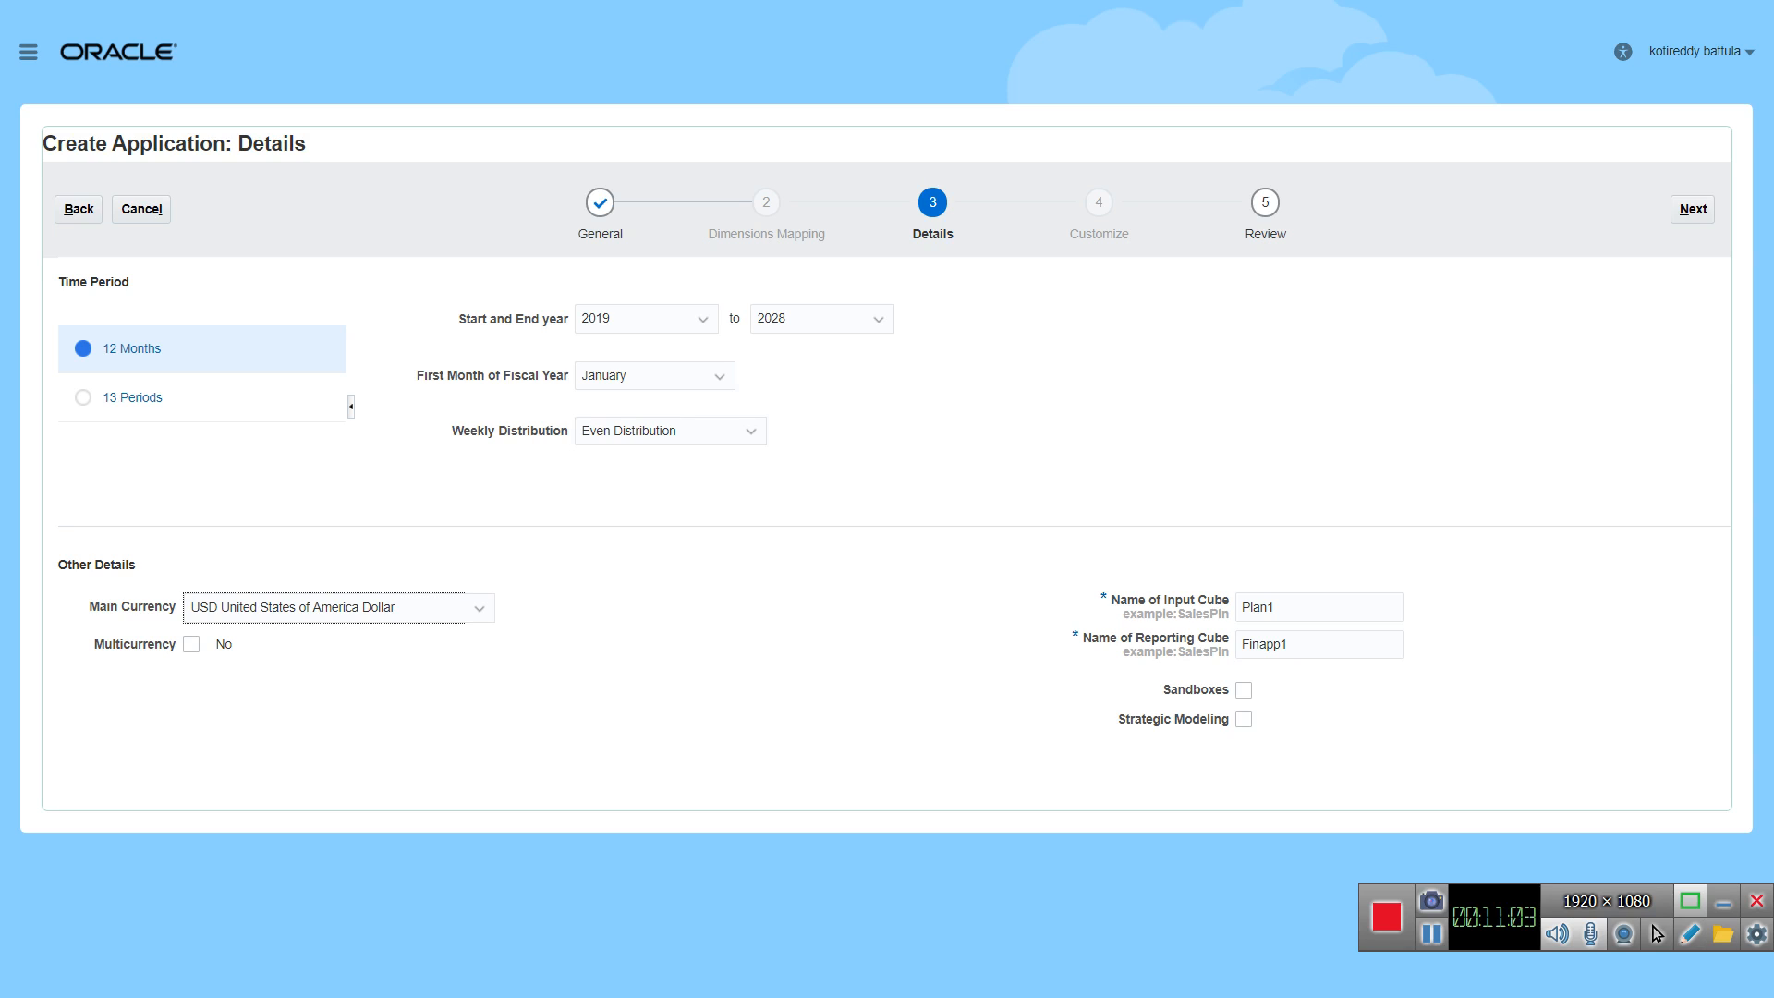
Step: Replace the input cube's default name with Finpl1
click(1312, 607)
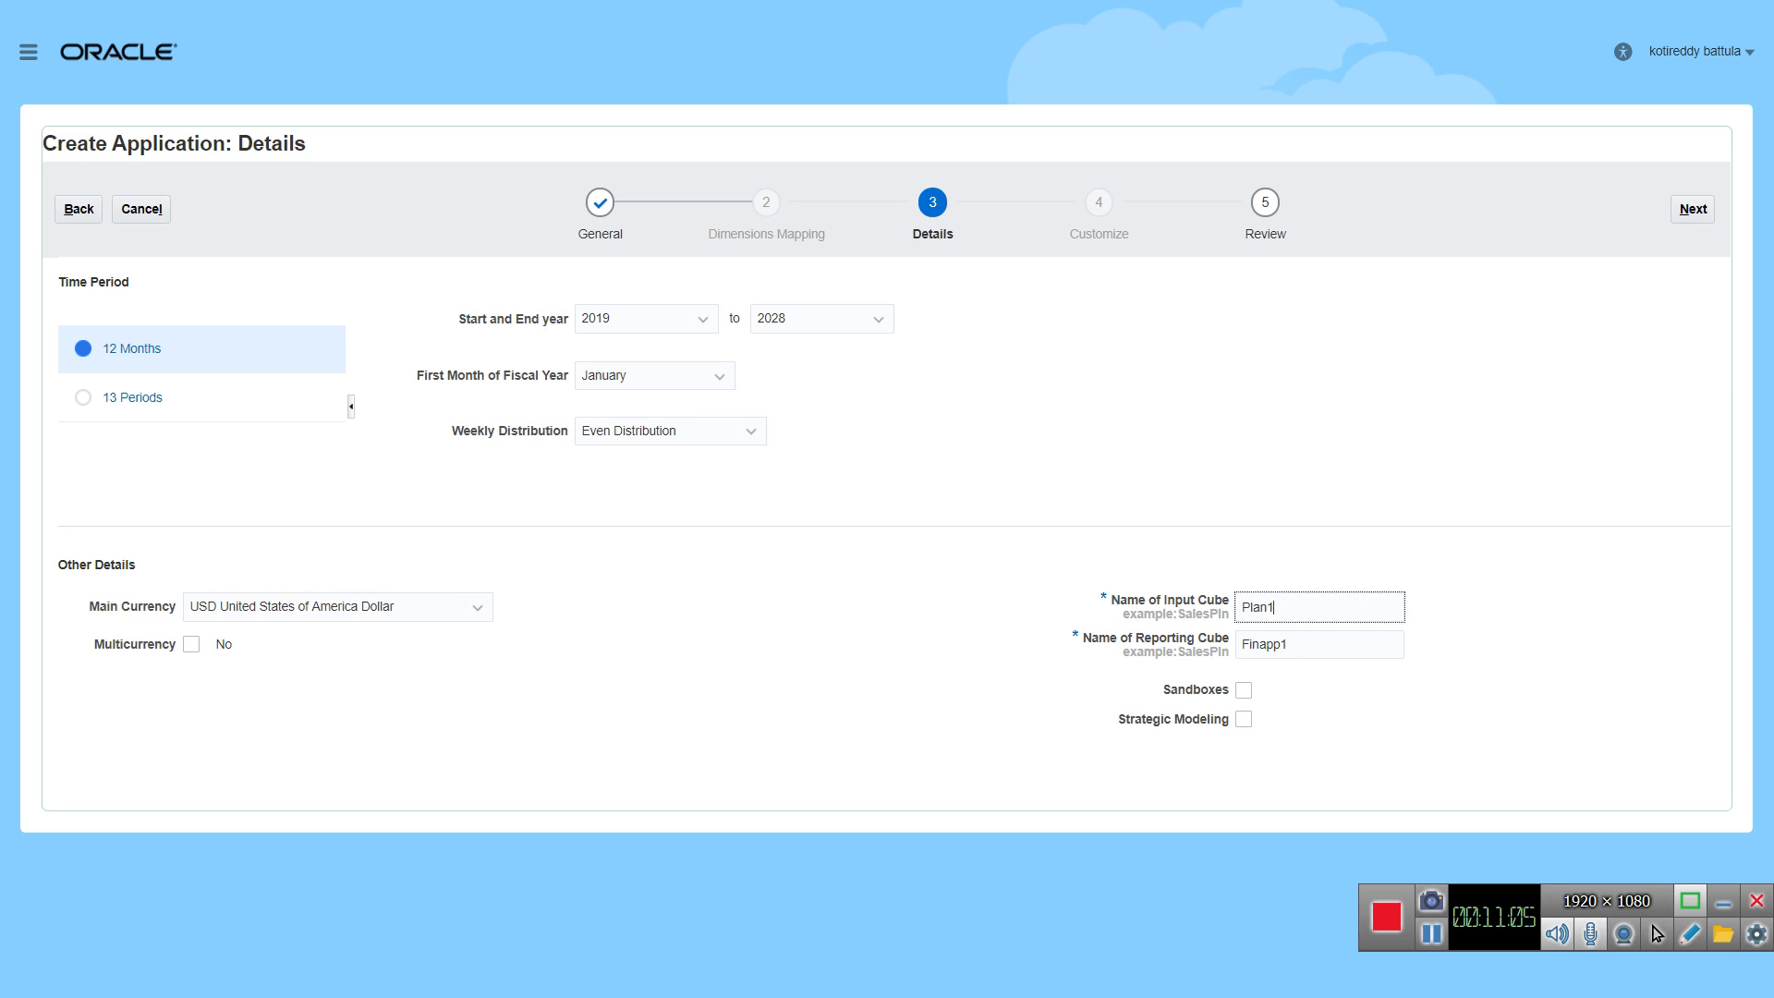
key(BackSpace)
key(BackSpace)
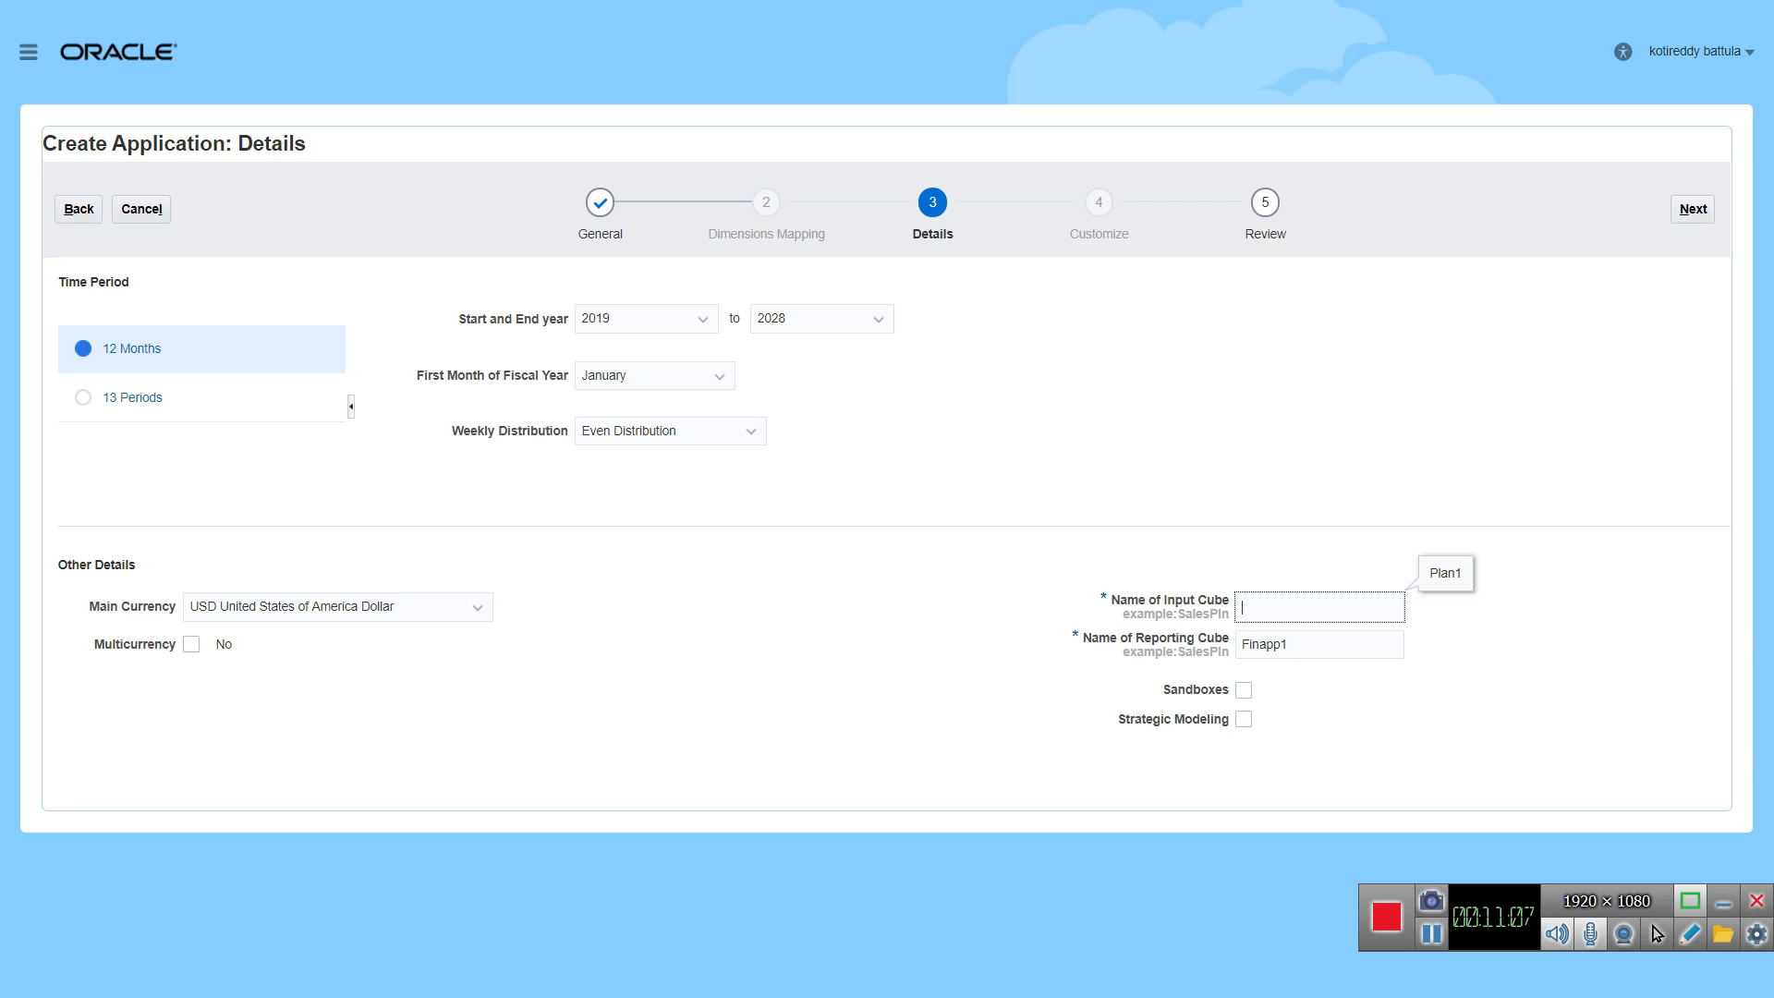
text(Finpl1)
Step: Rename the reporting cube as Finrep
key(Tab)
key(BackSpace)
key(BackSpace)
key(BackSpace)
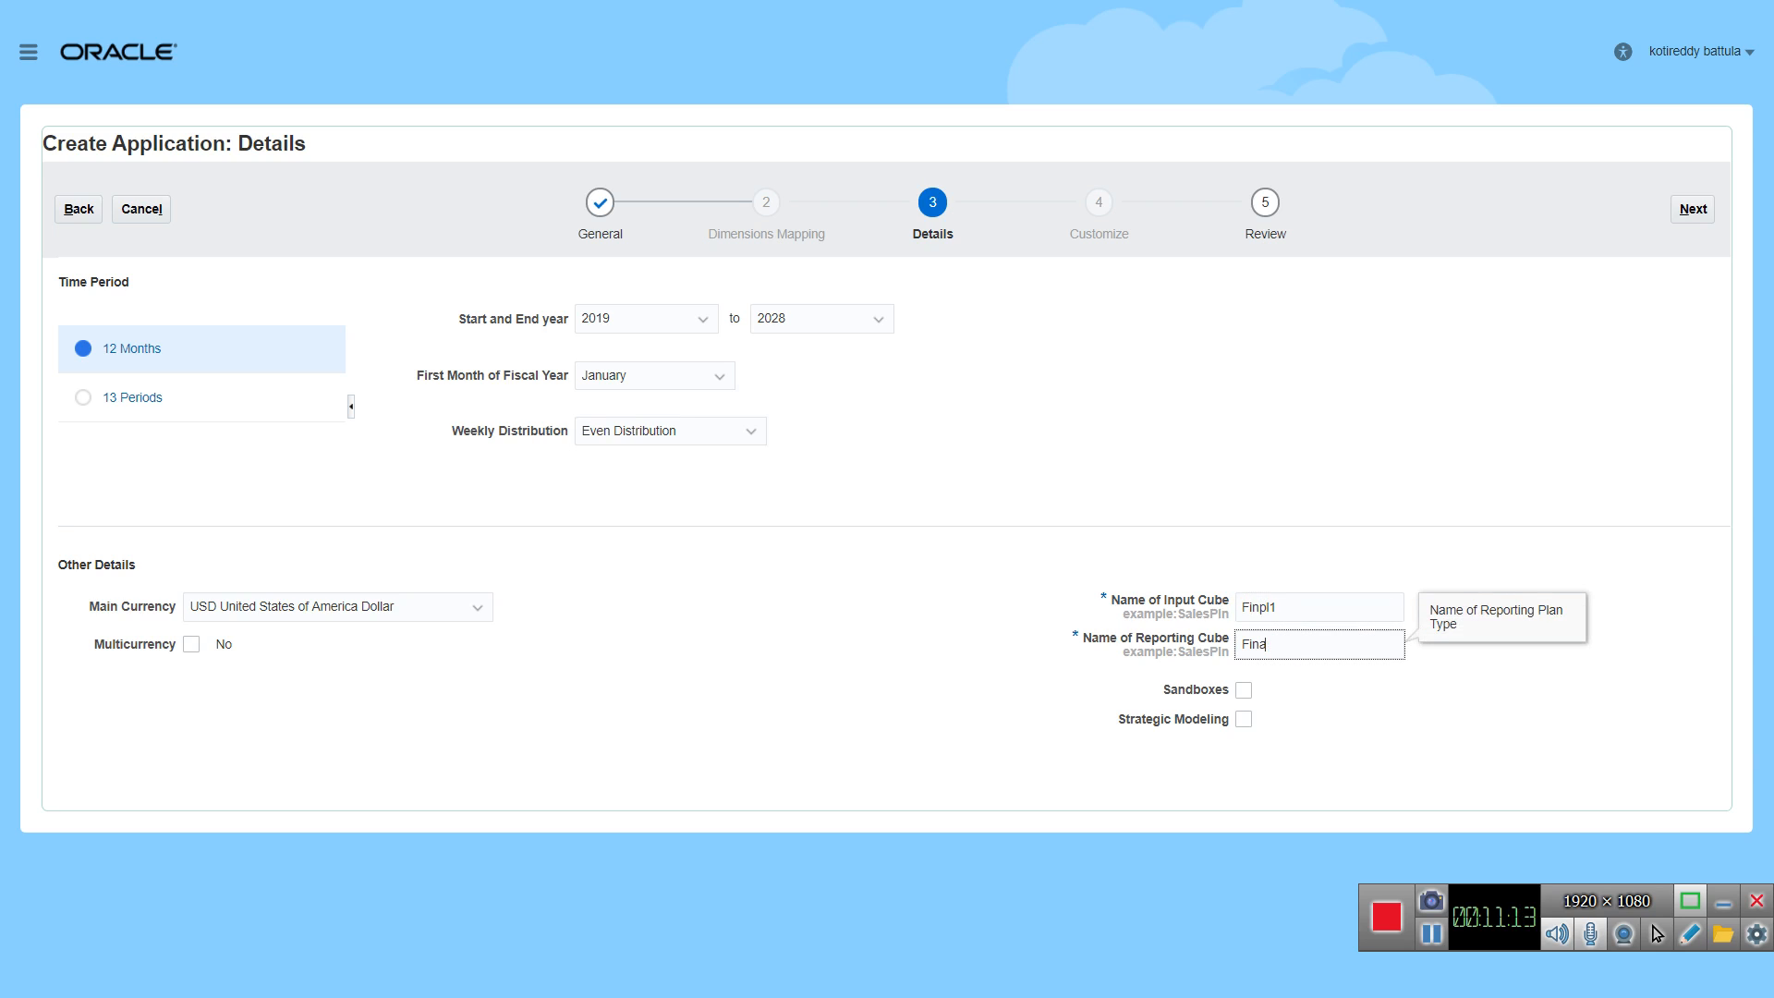
text(ep)
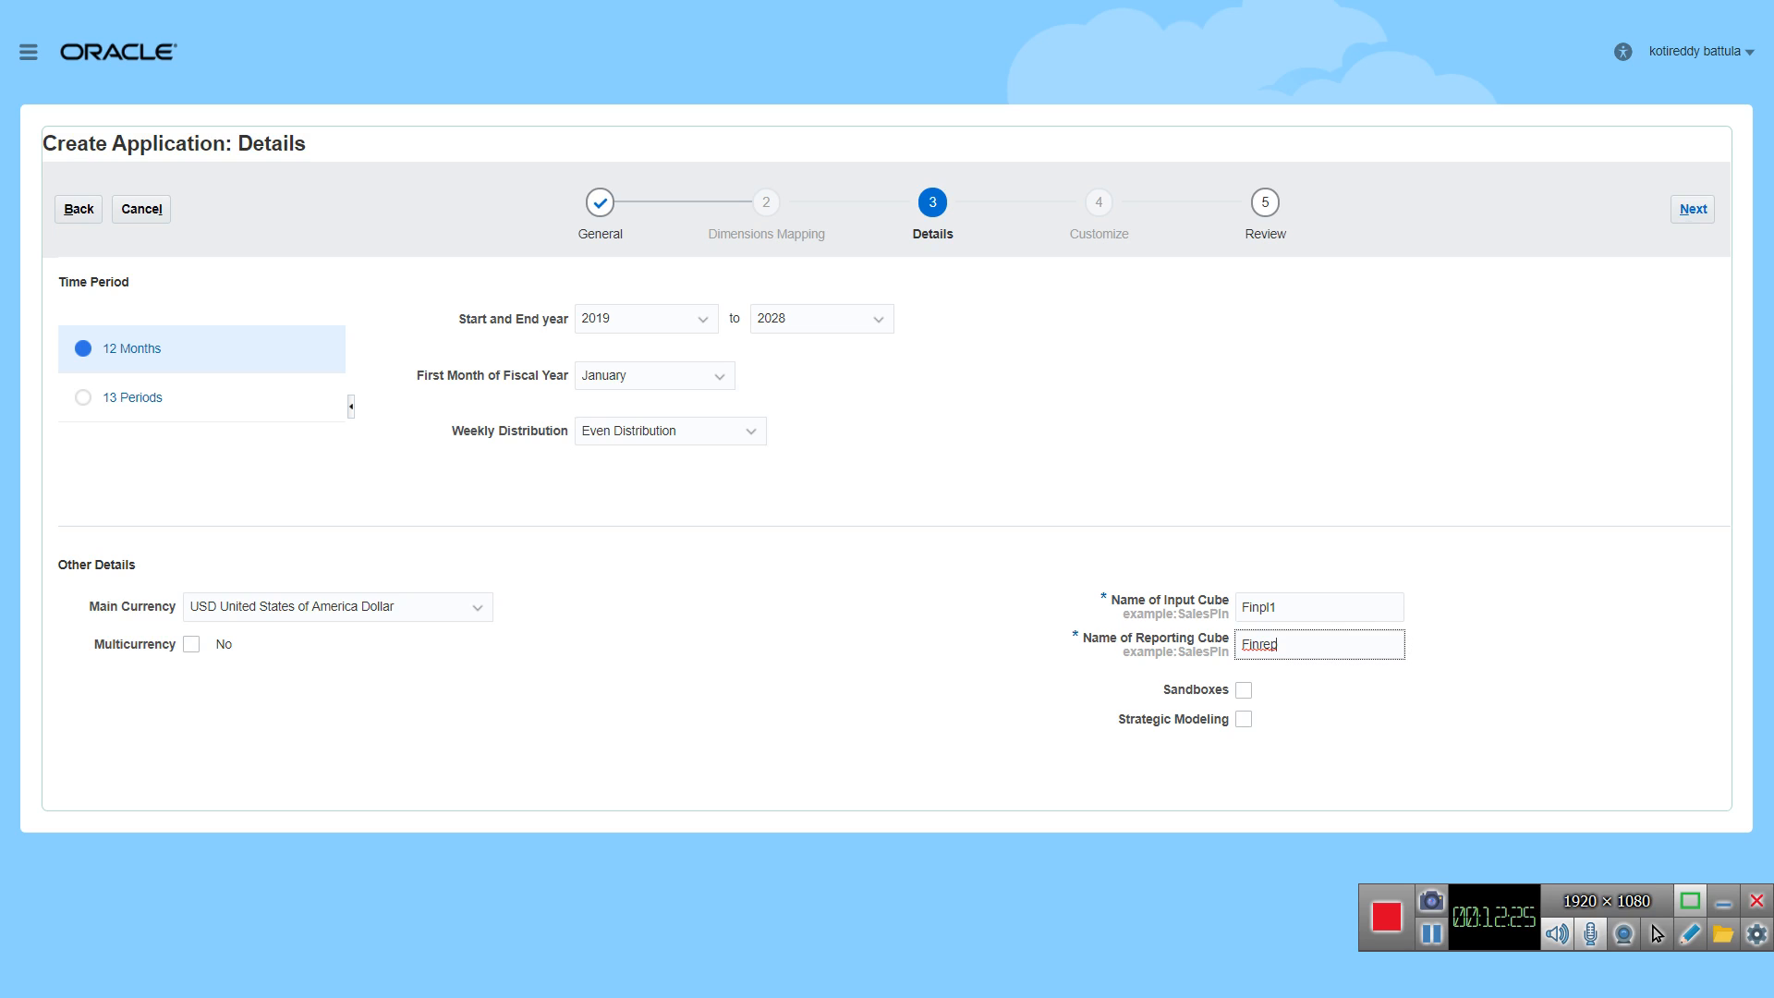
Step: Continue to the review stage and look through the summary of the new application's settings and cubes
click(1693, 209)
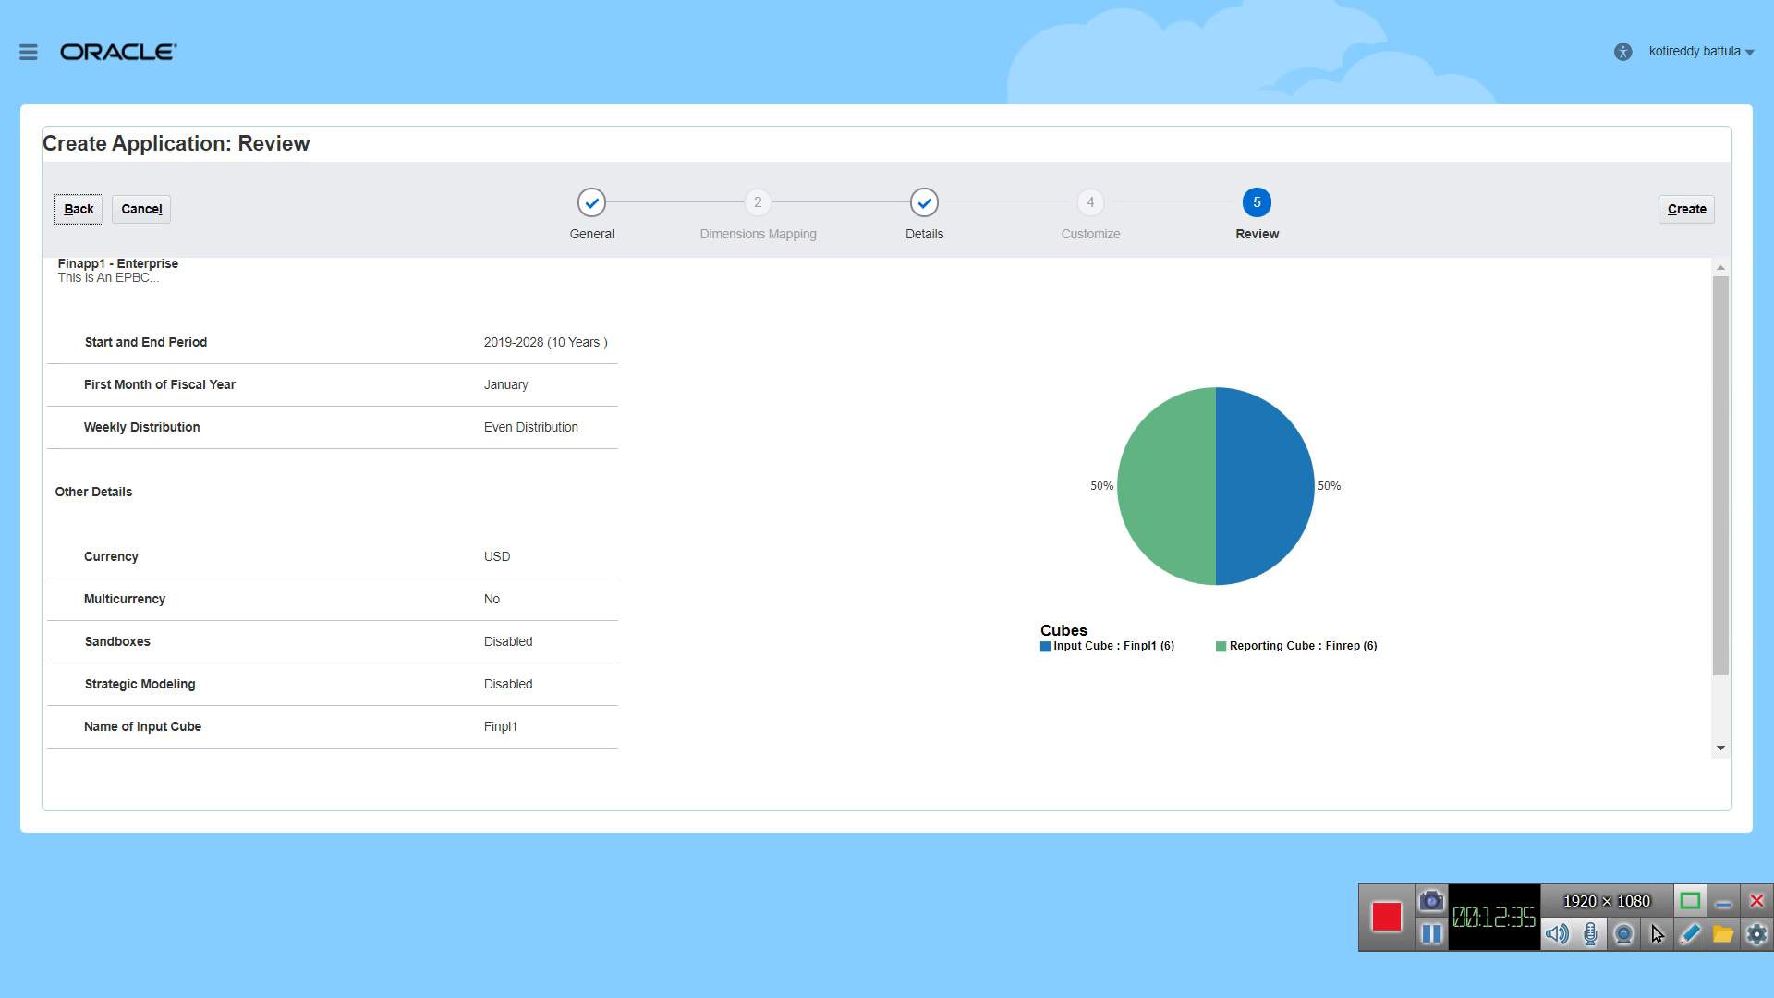
scroll(887, 504, down, 2)
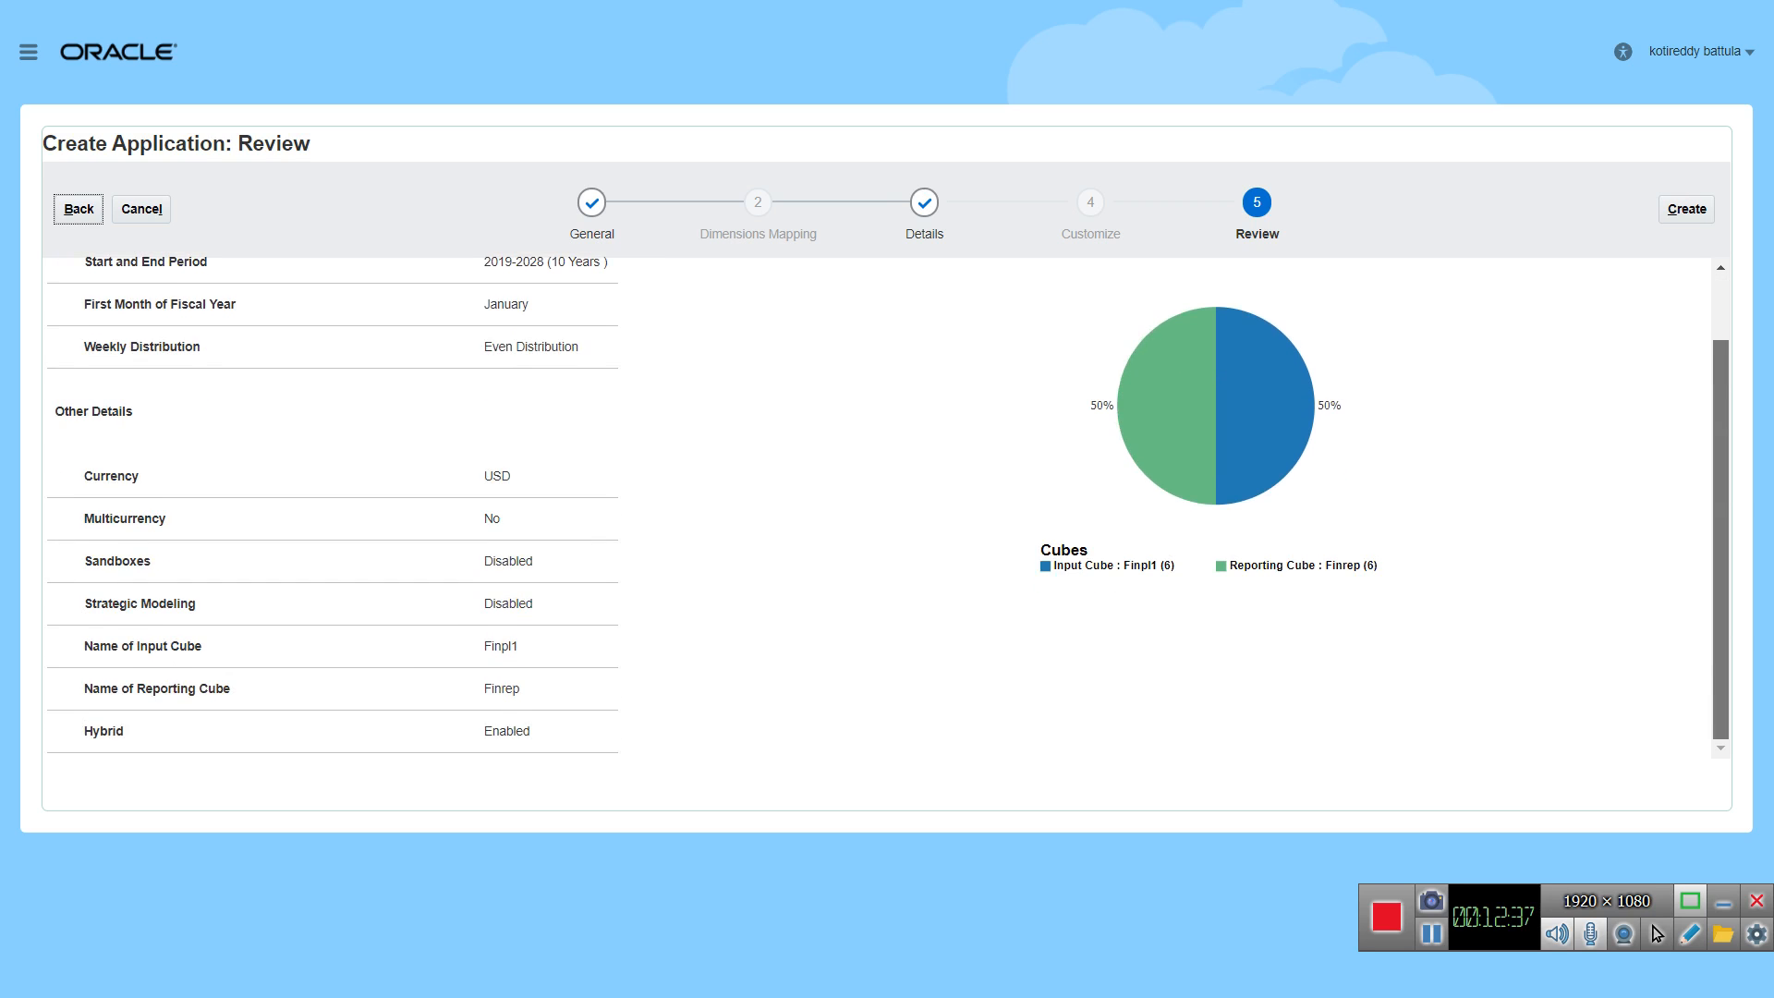
scroll(887, 505, up, 2)
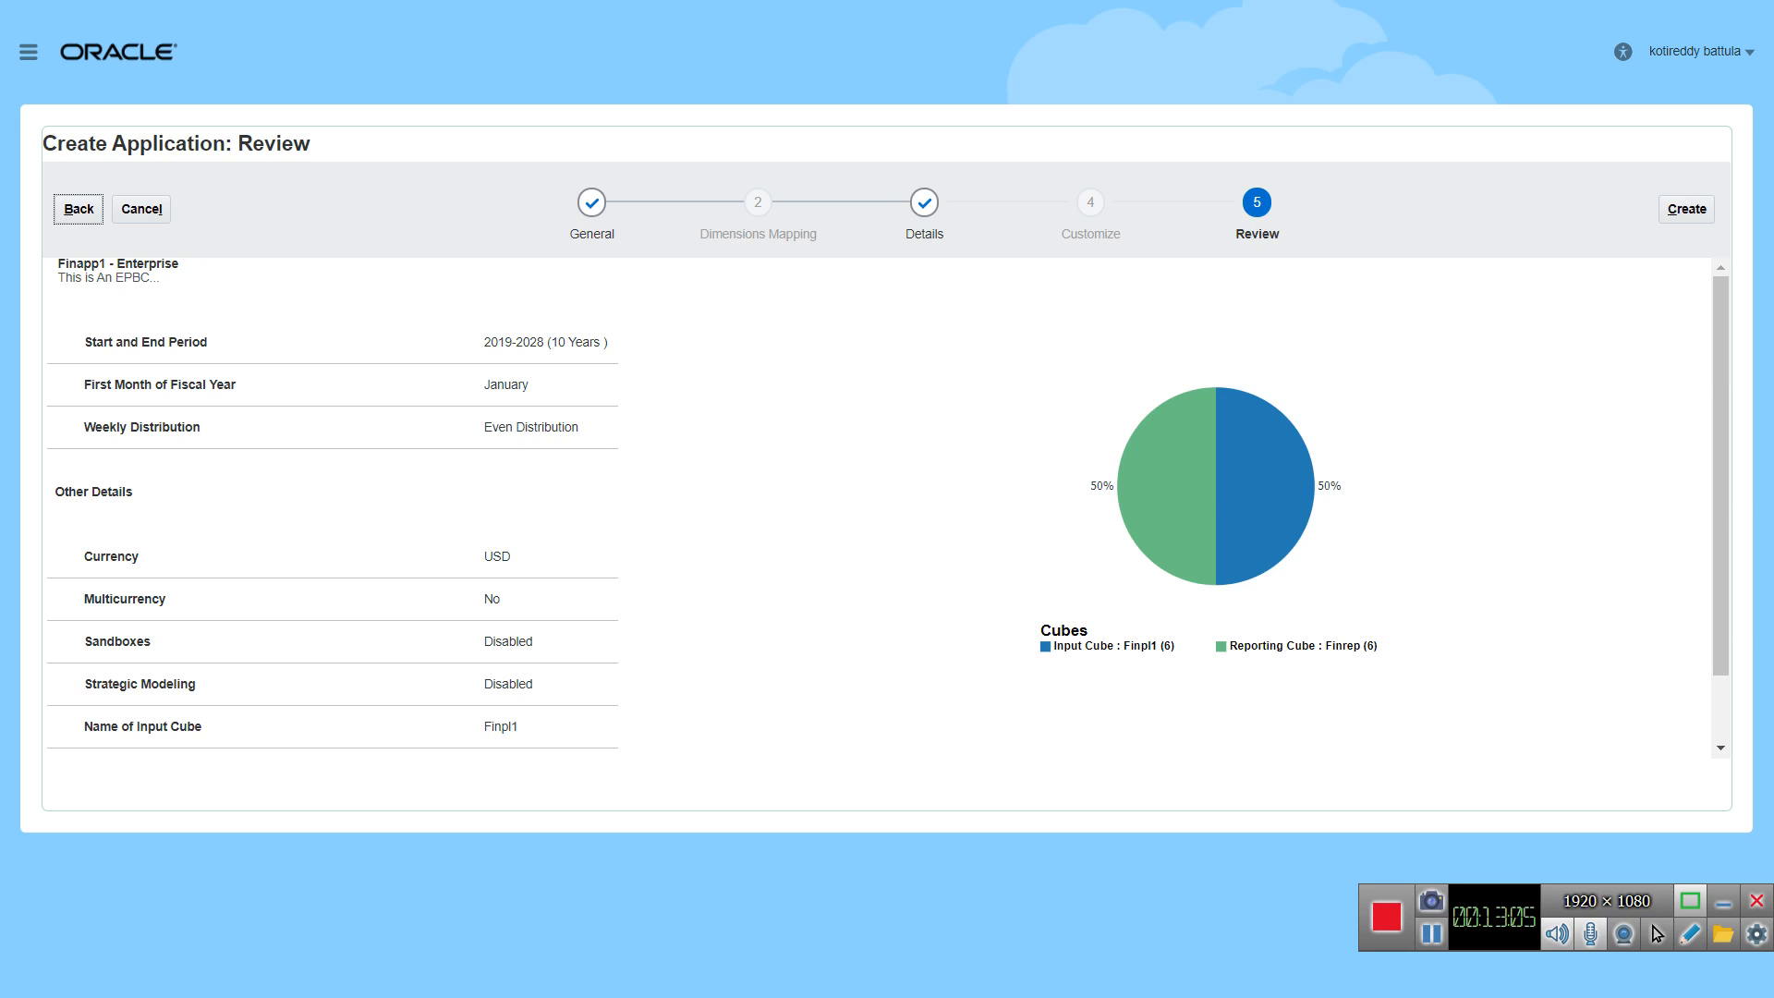
scroll(888, 506, down, 2)
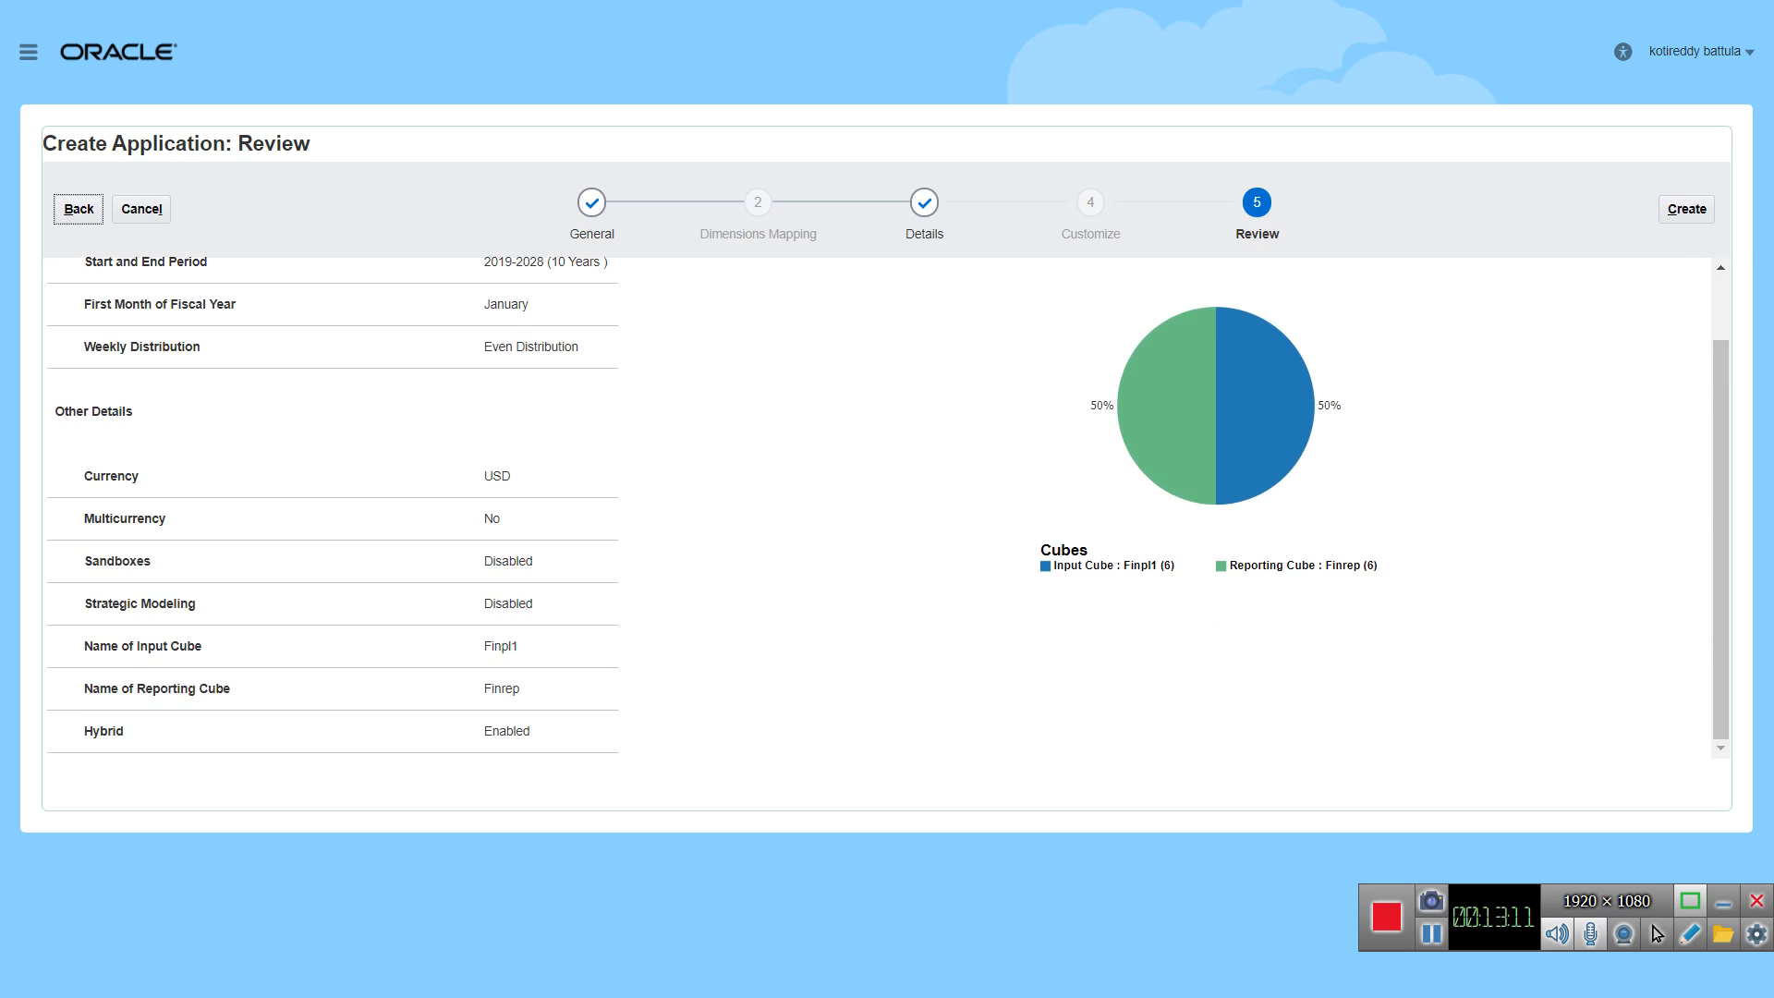
Step: Revisit the Details stage briefly and recheck the review summary of Finapp1's time periods, currency settings and cubes
scroll(887, 507, up, 1)
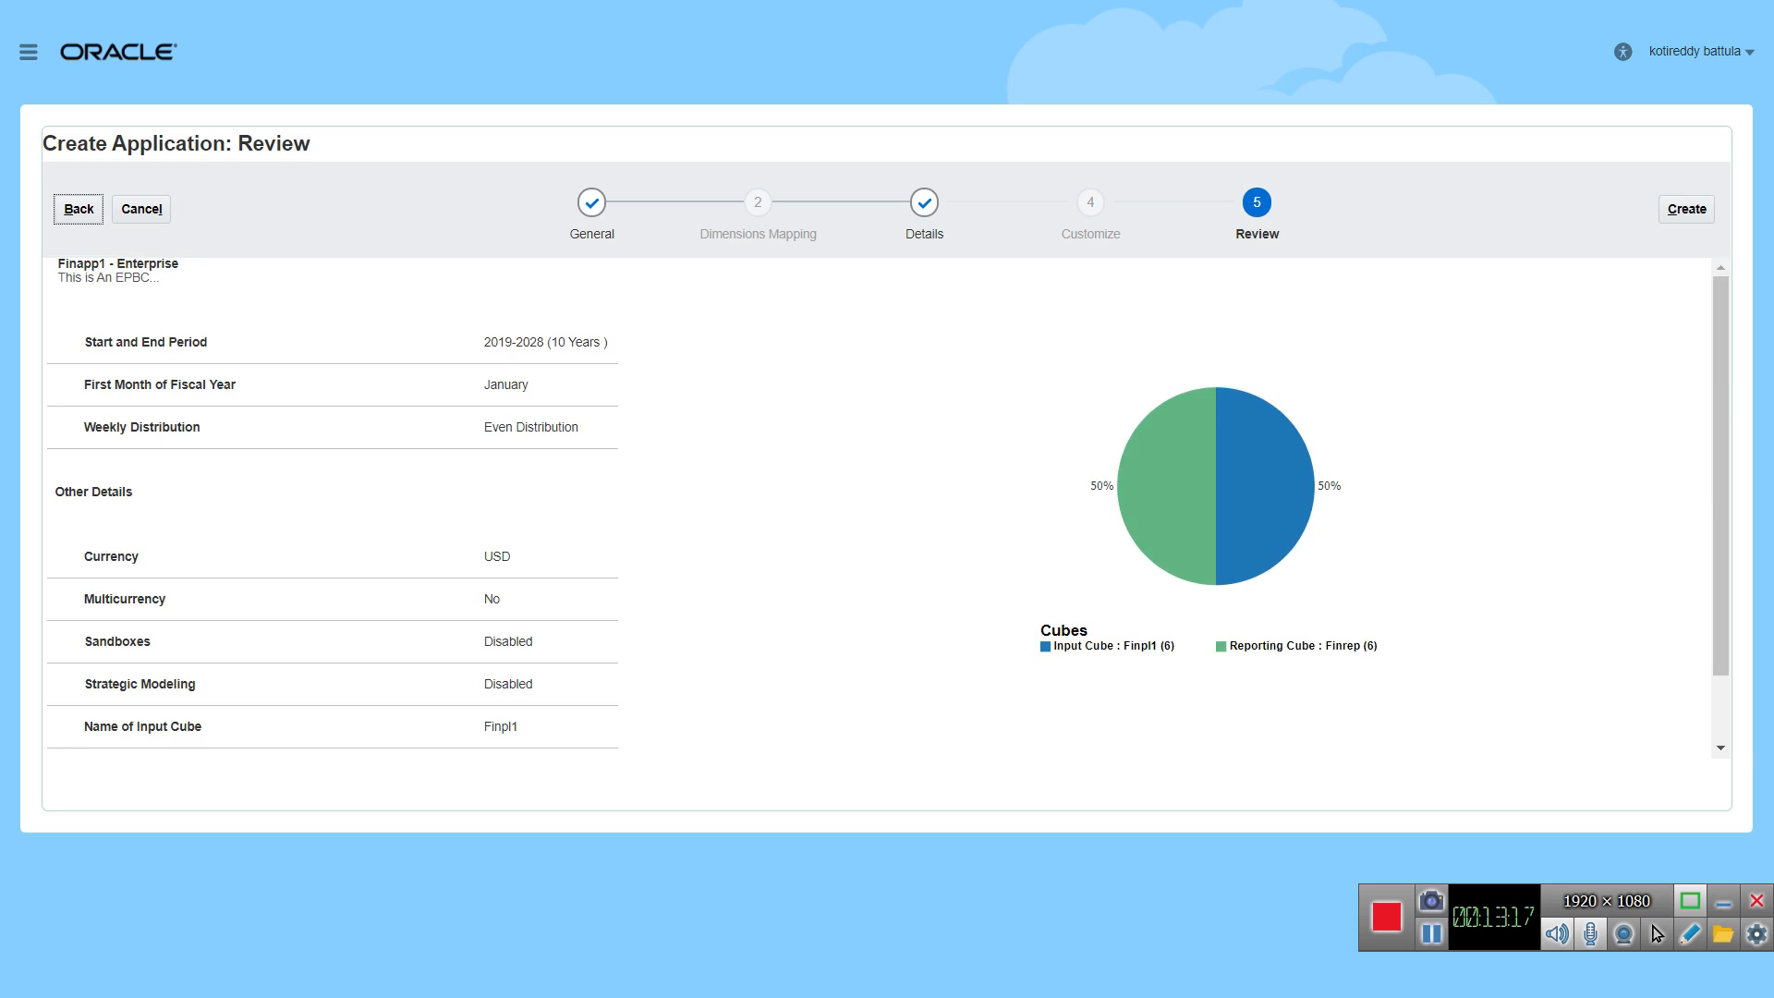
click(79, 209)
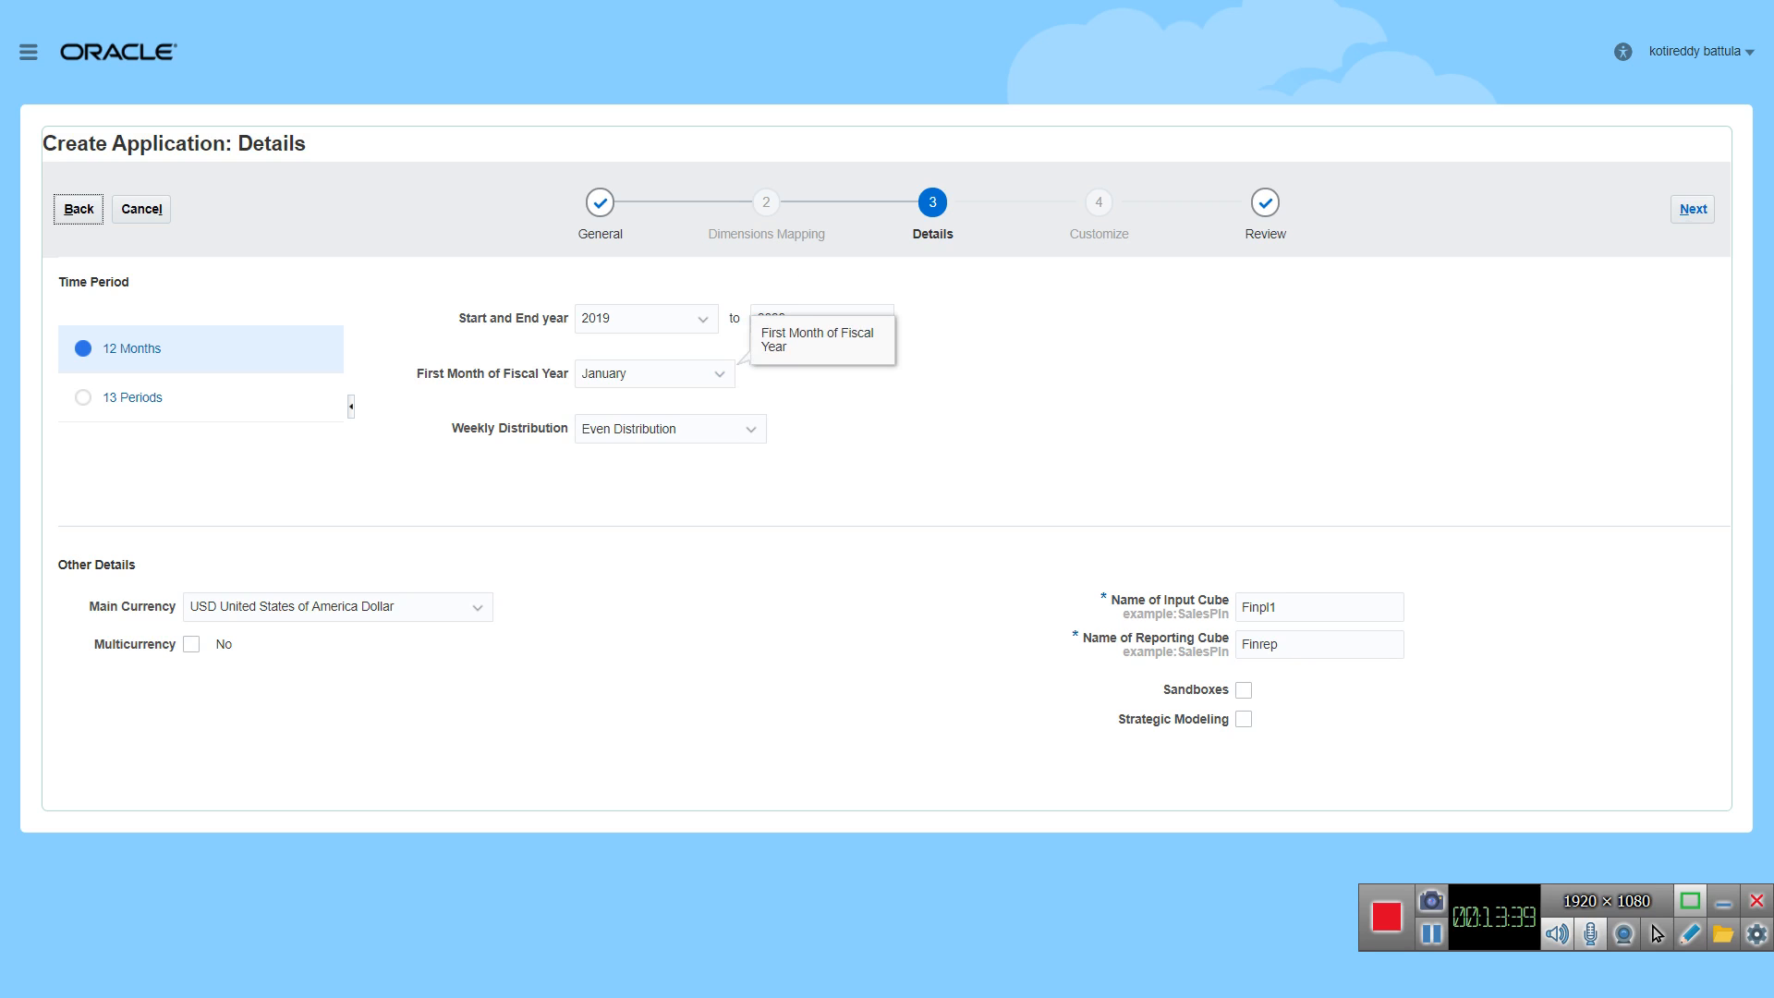
click(1693, 209)
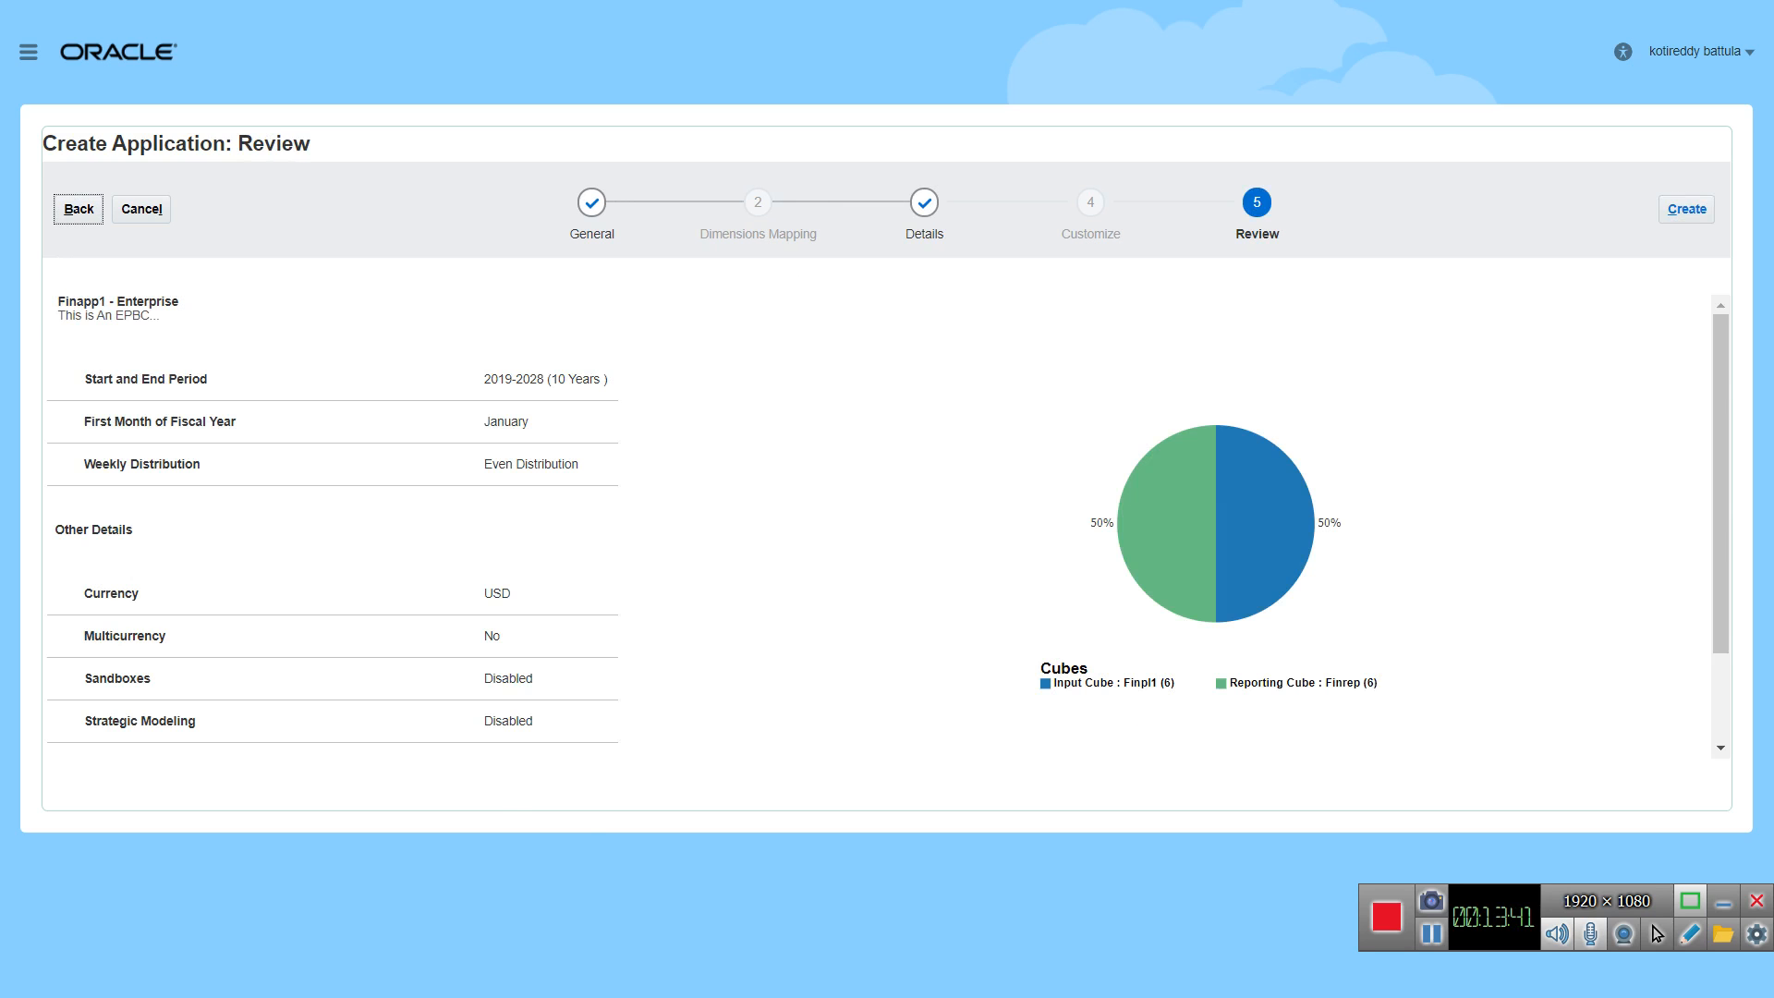
scroll(887, 504, down, 1)
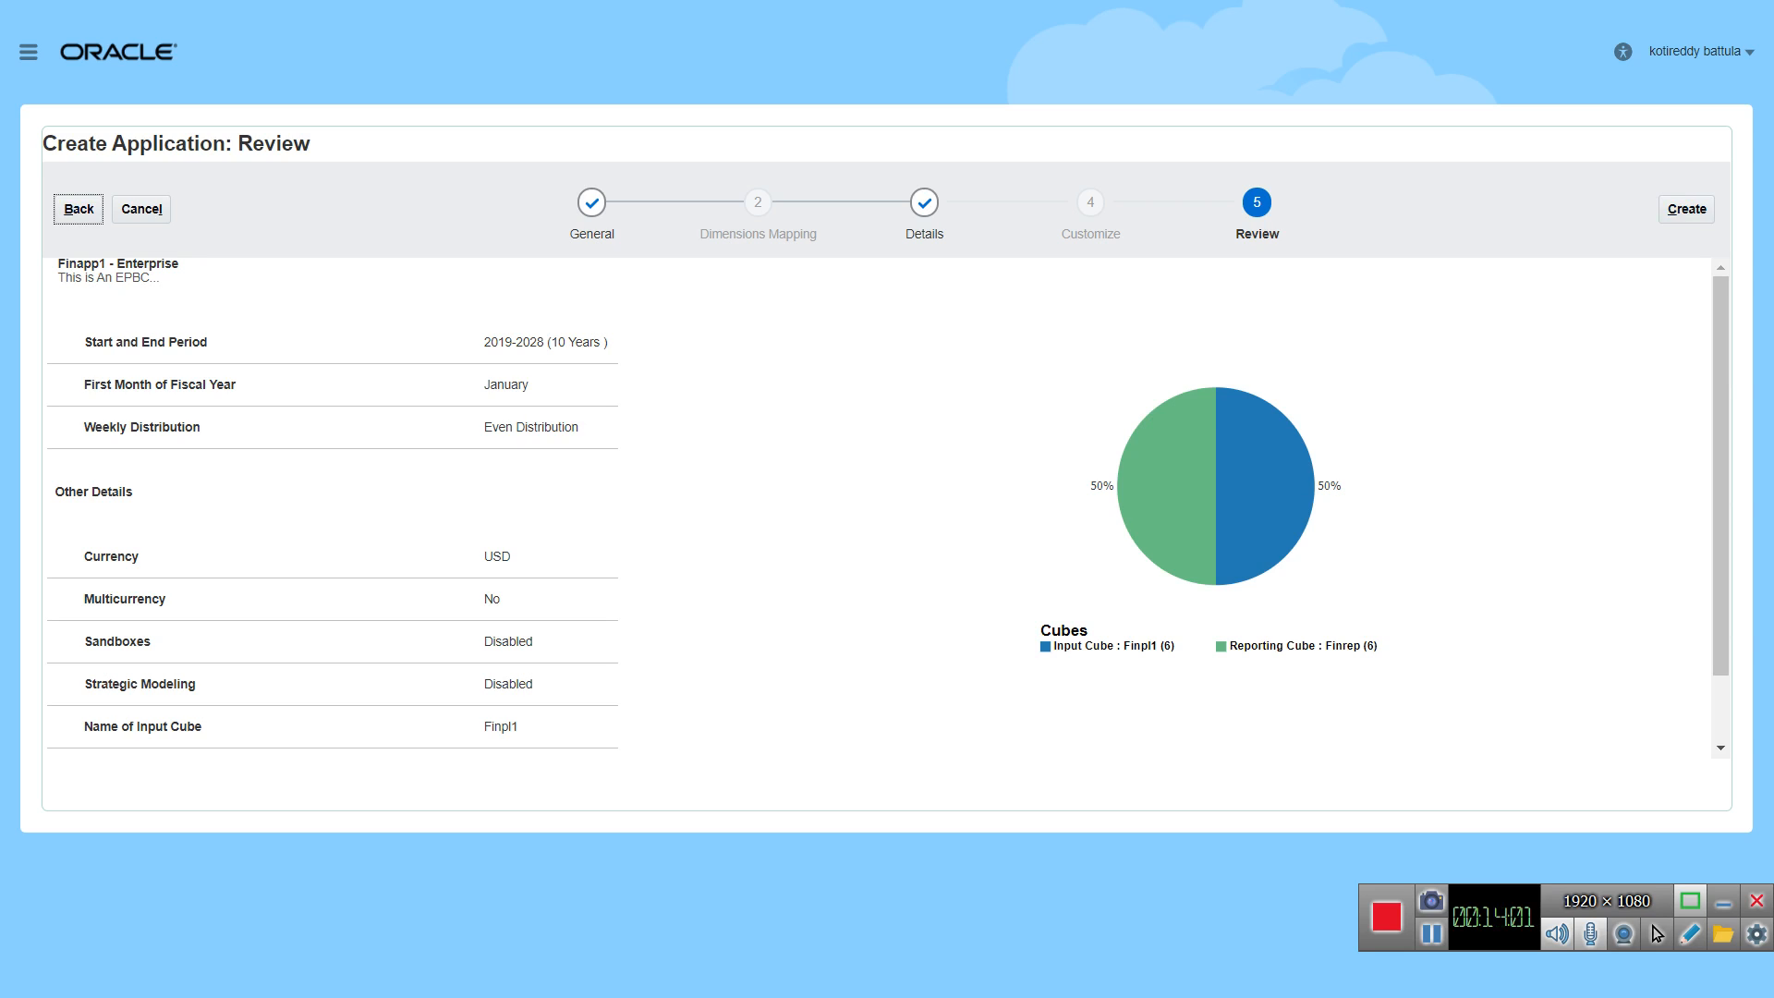
scroll(888, 504, down, 1)
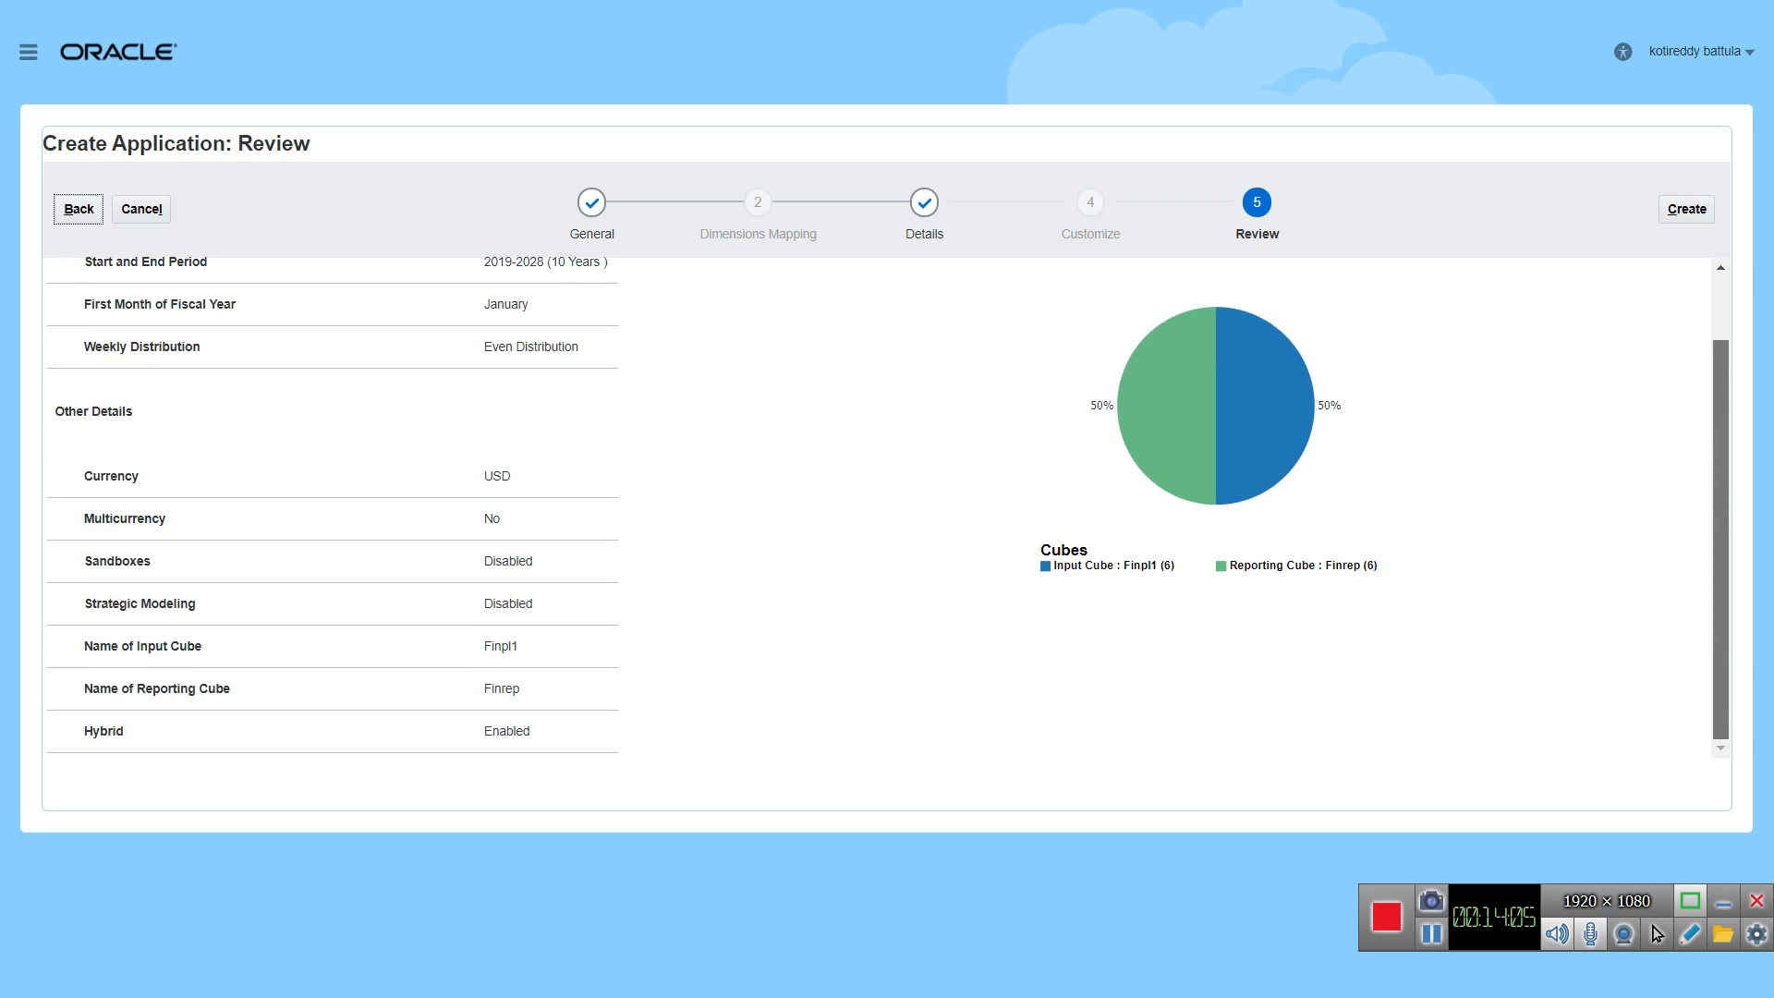
scroll(888, 504, up, 2)
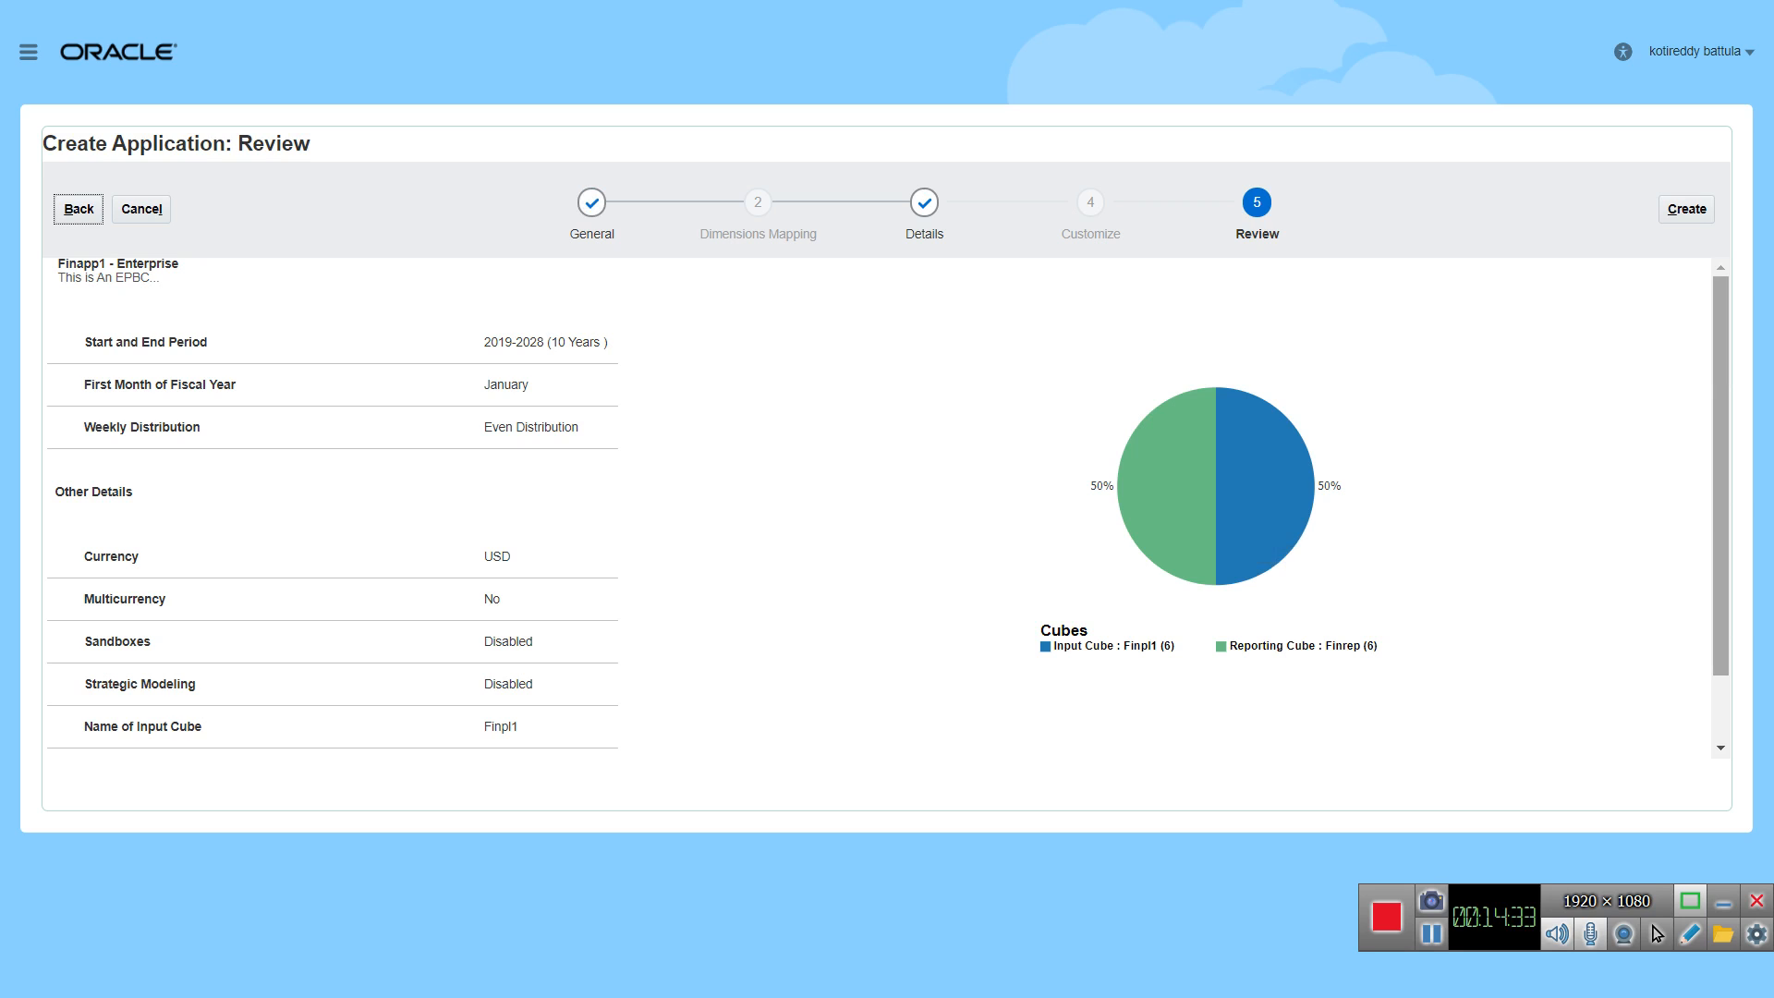
scroll(888, 508, down, 2)
scroll(888, 507, up, 2)
scroll(887, 504, down, 1)
scroll(887, 505, up, 1)
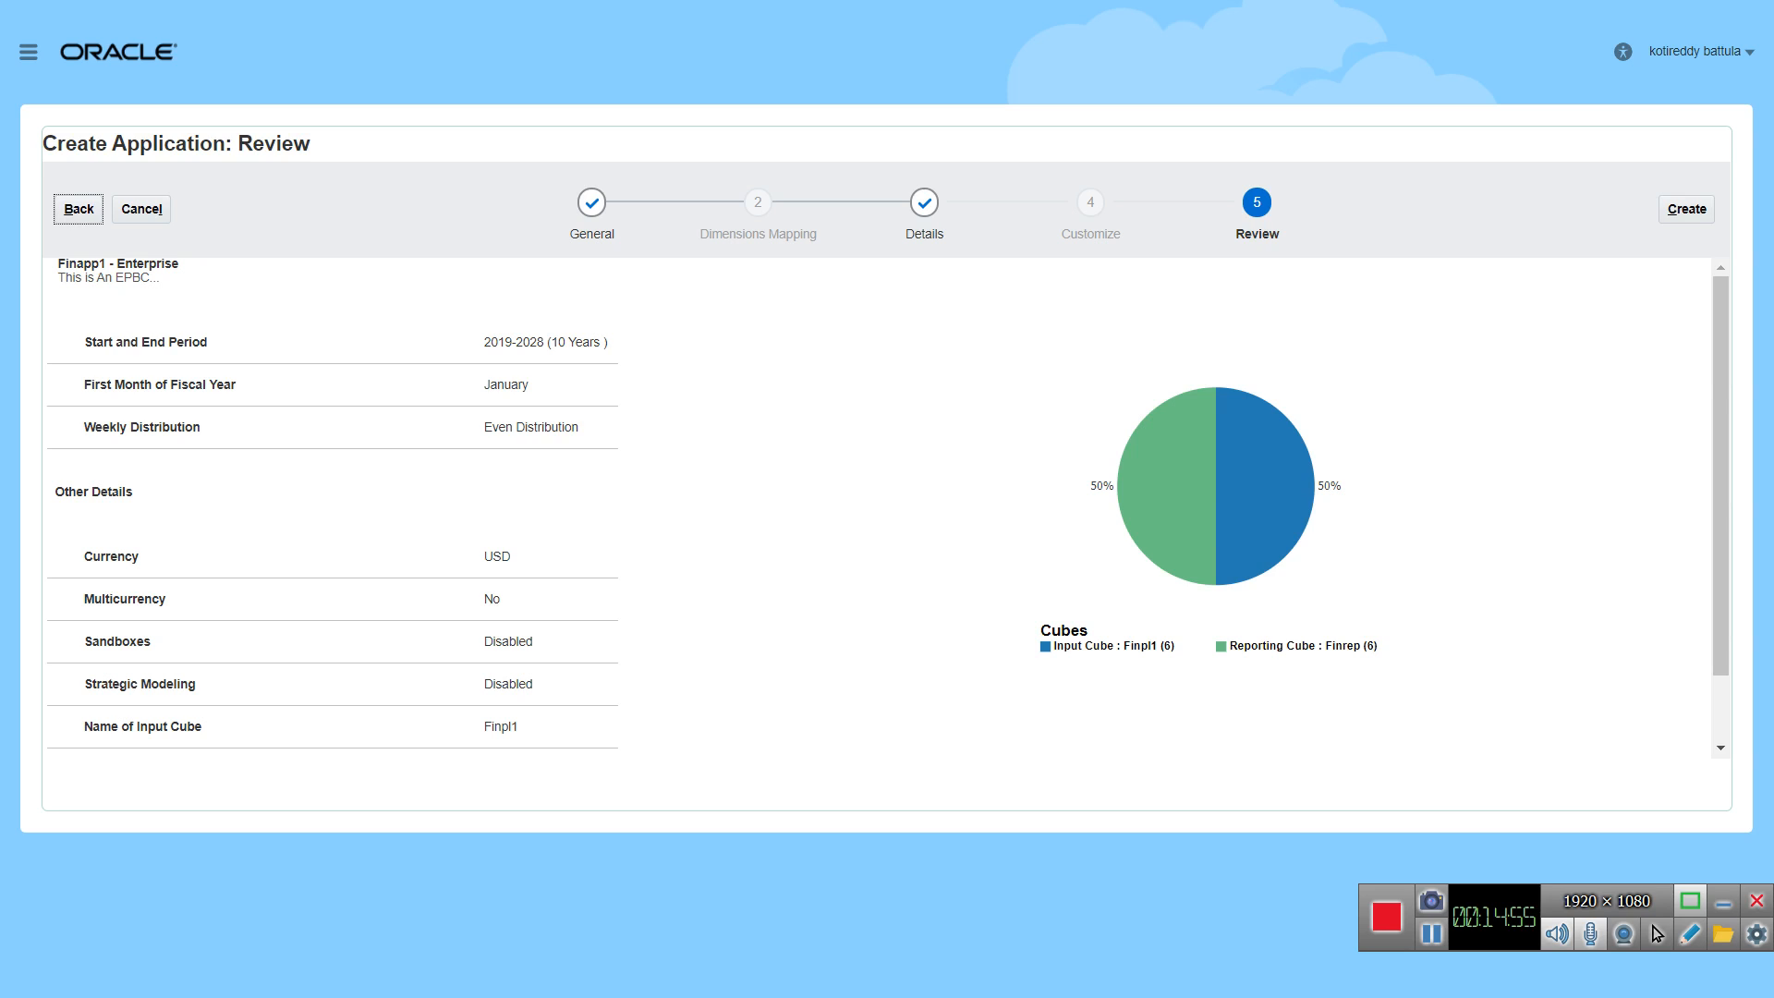
Step: Create the Finapp1 application and proceed to configuring its modules
click(1686, 210)
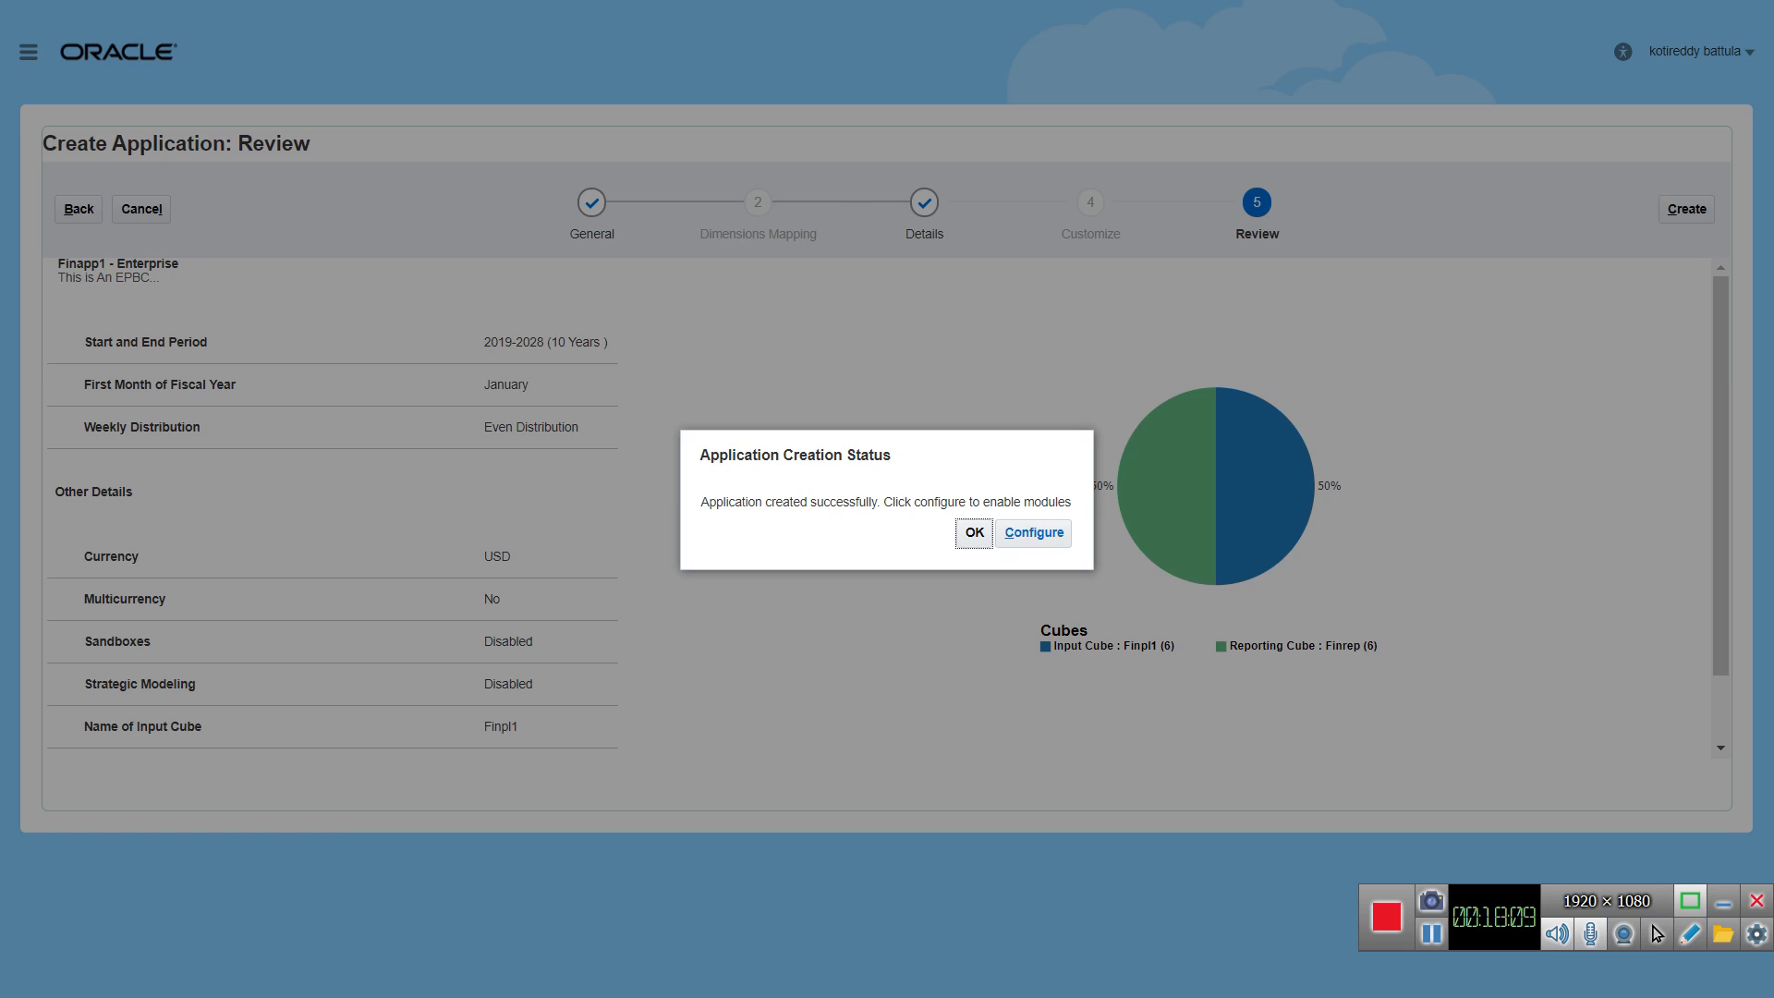
click(1033, 533)
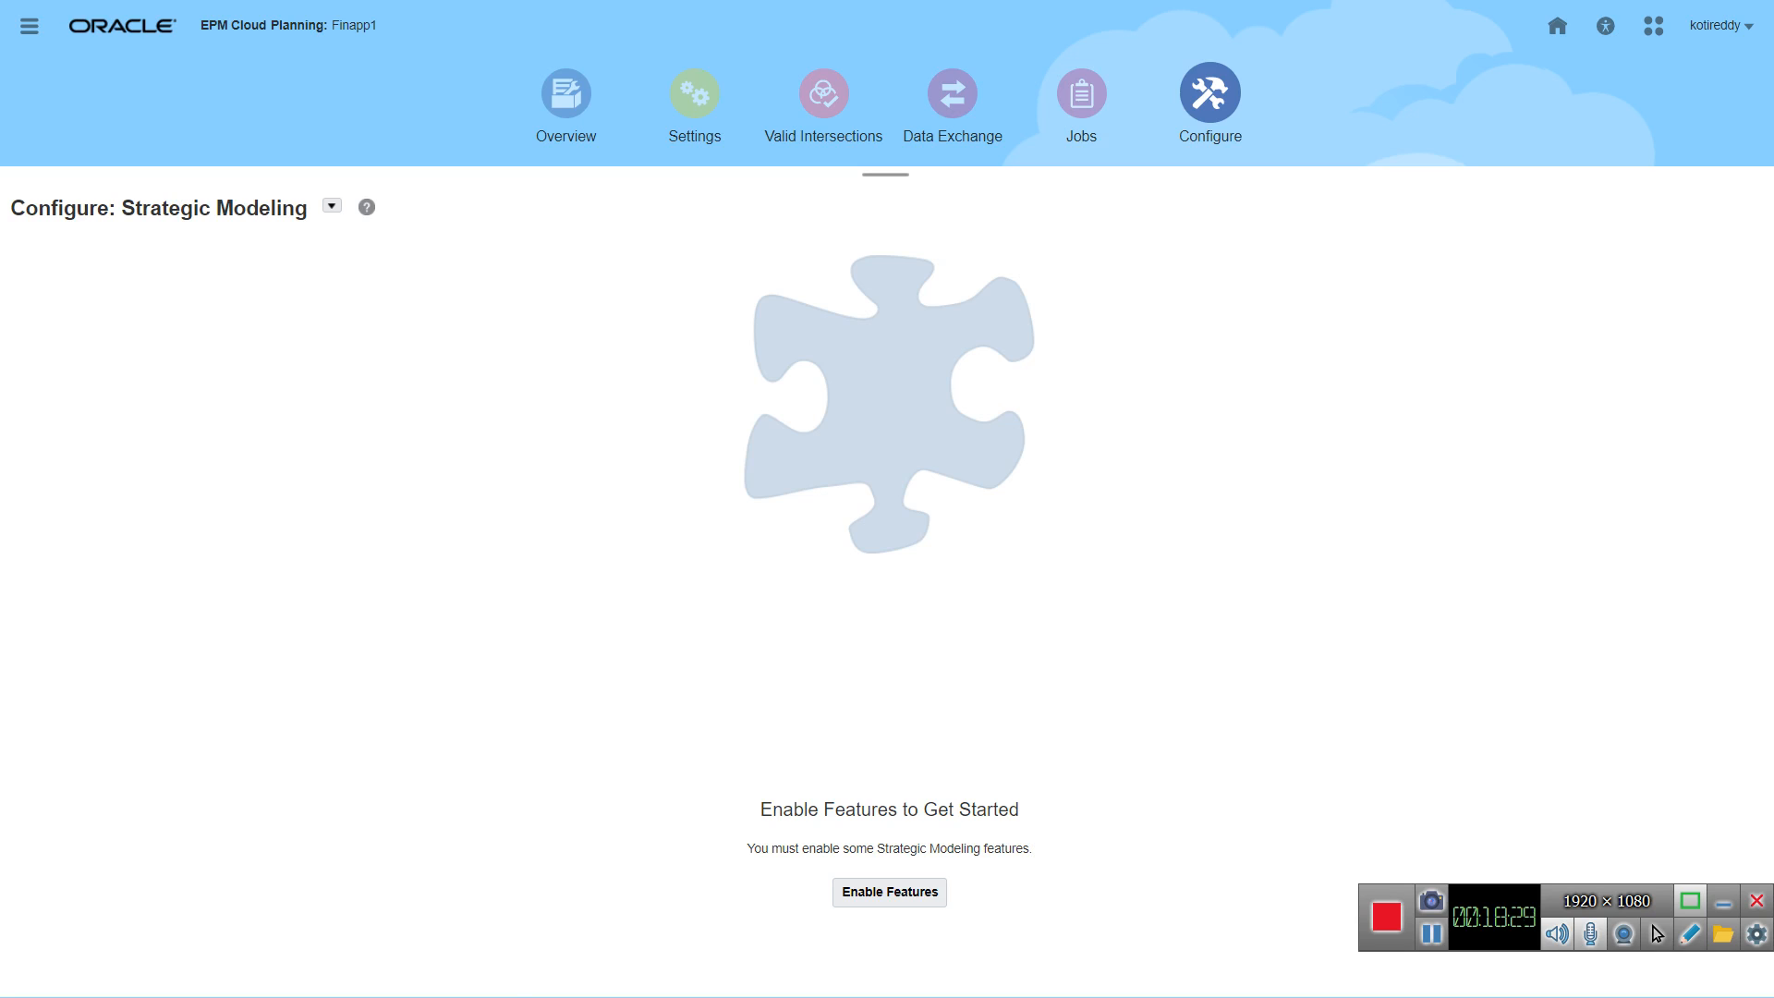
click(1210, 93)
Step: Look over the home page's Application areas and the Navigator links, and return to the application's Configure page
click(1557, 25)
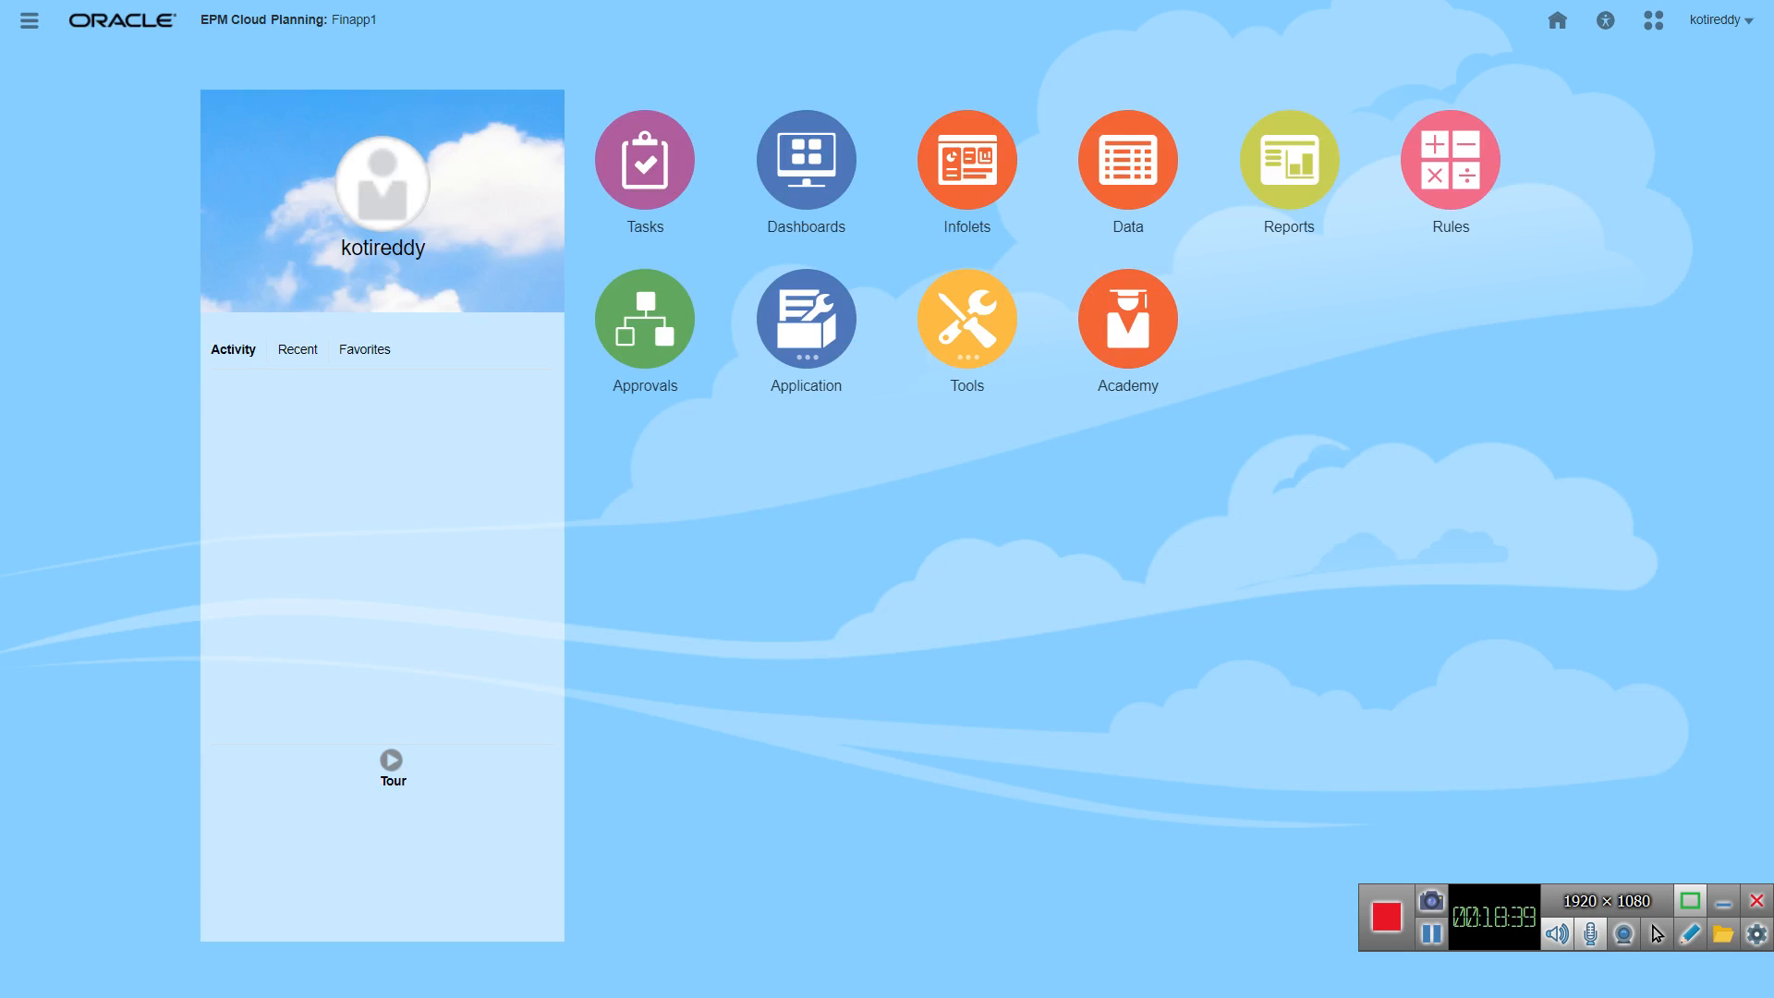
click(807, 319)
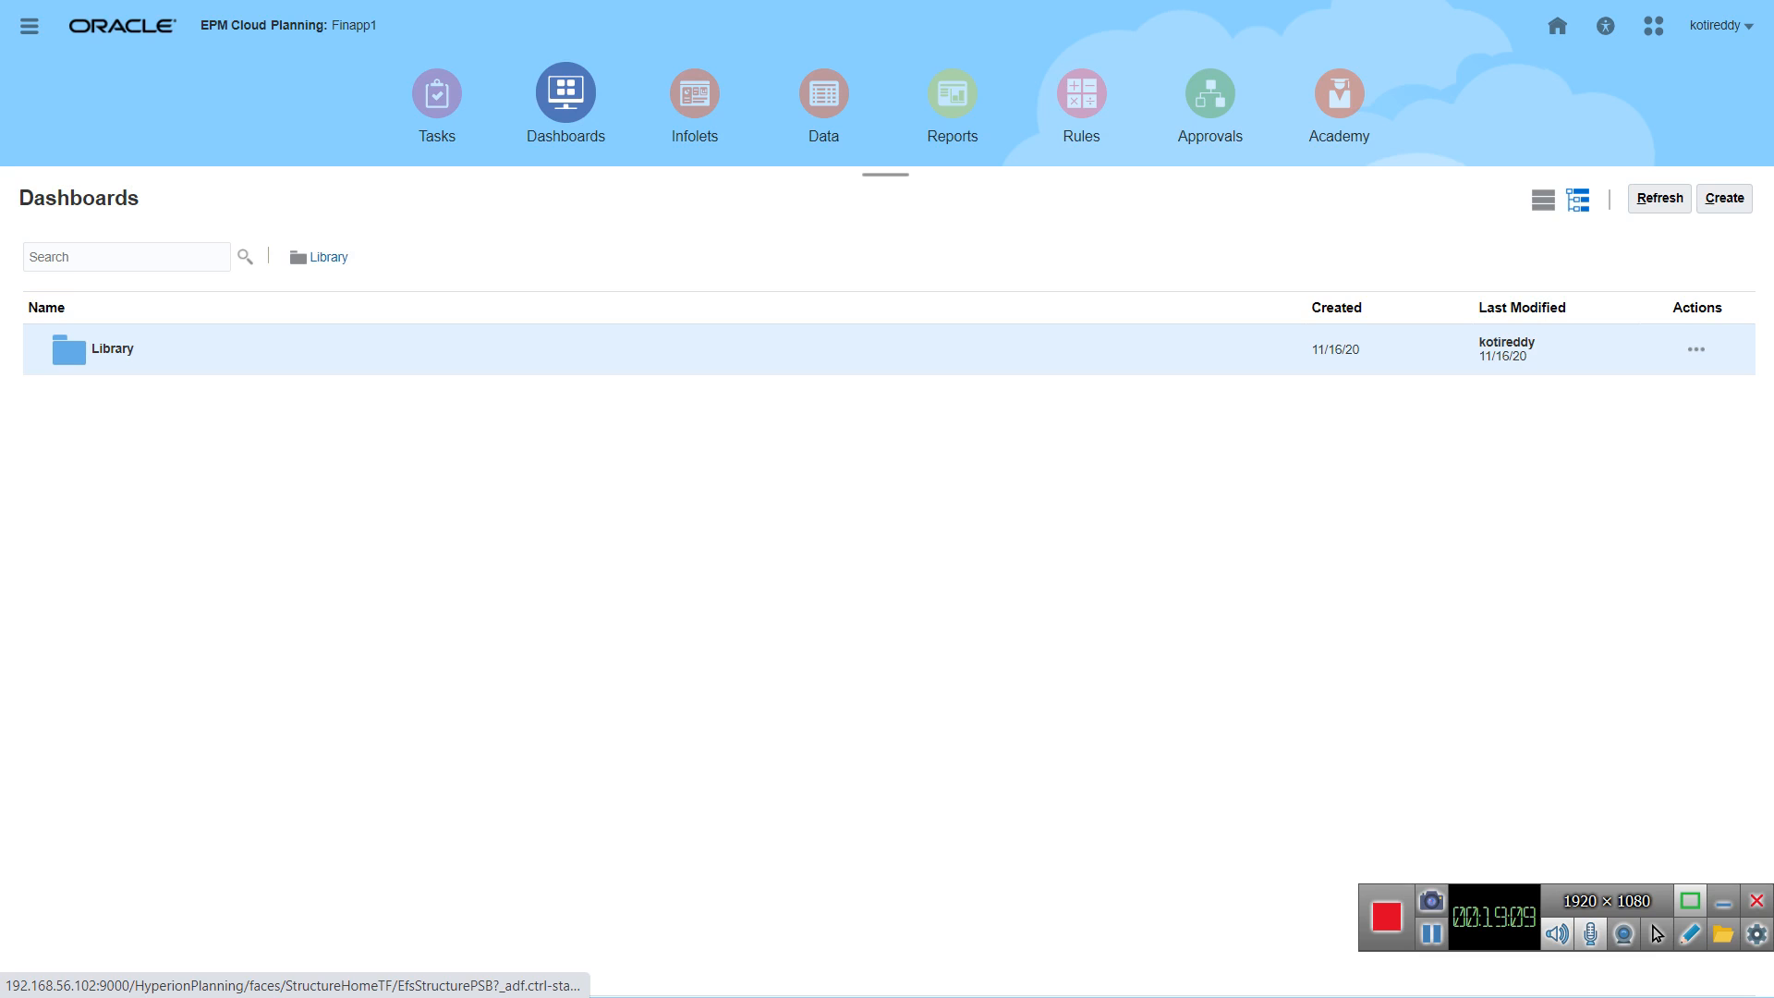
click(1558, 25)
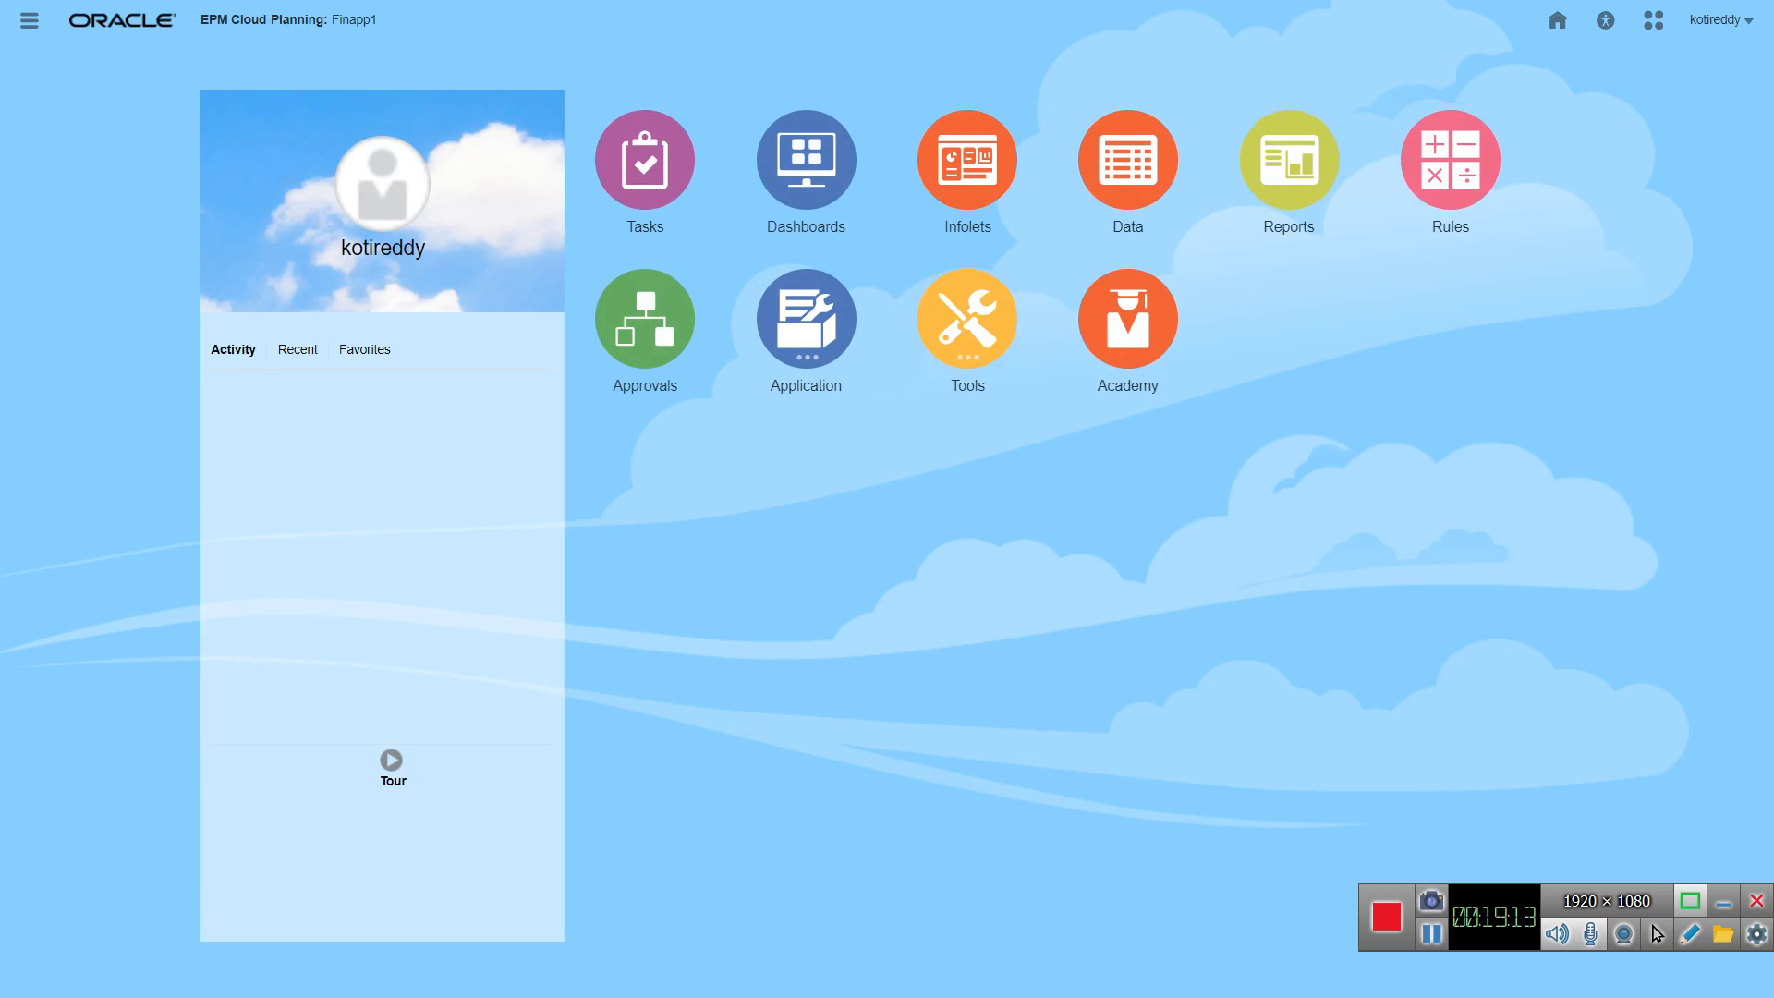
click(806, 319)
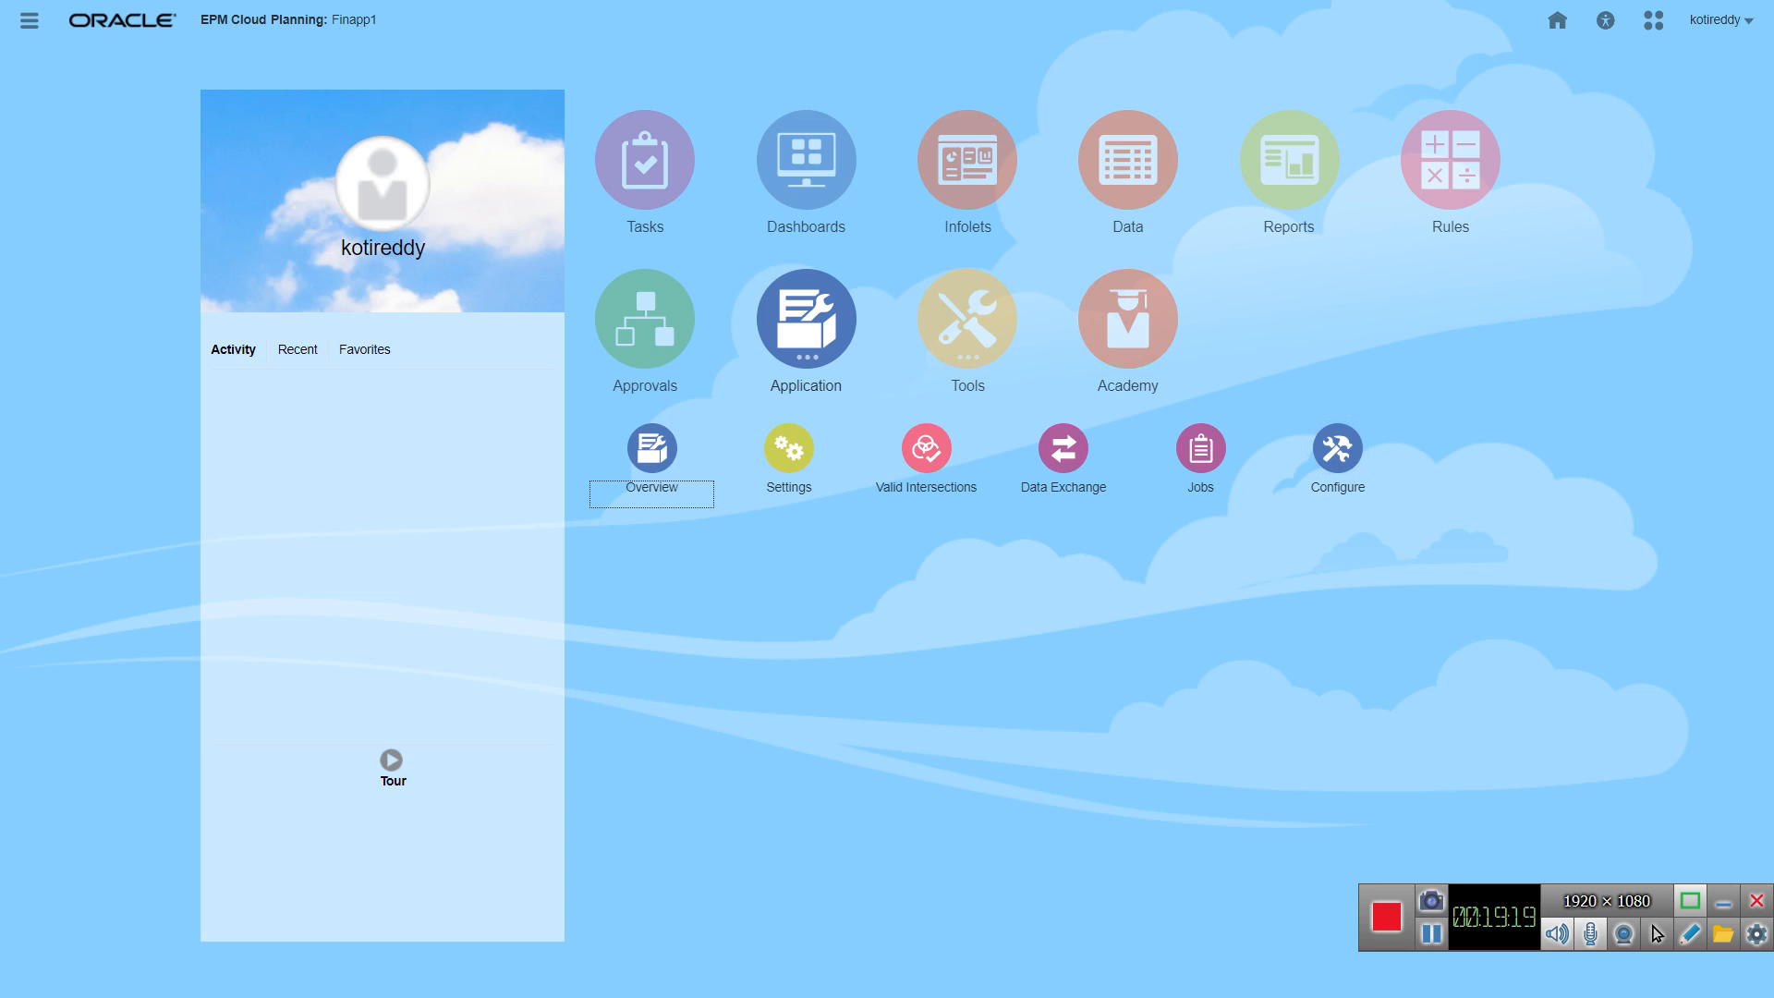
click(30, 21)
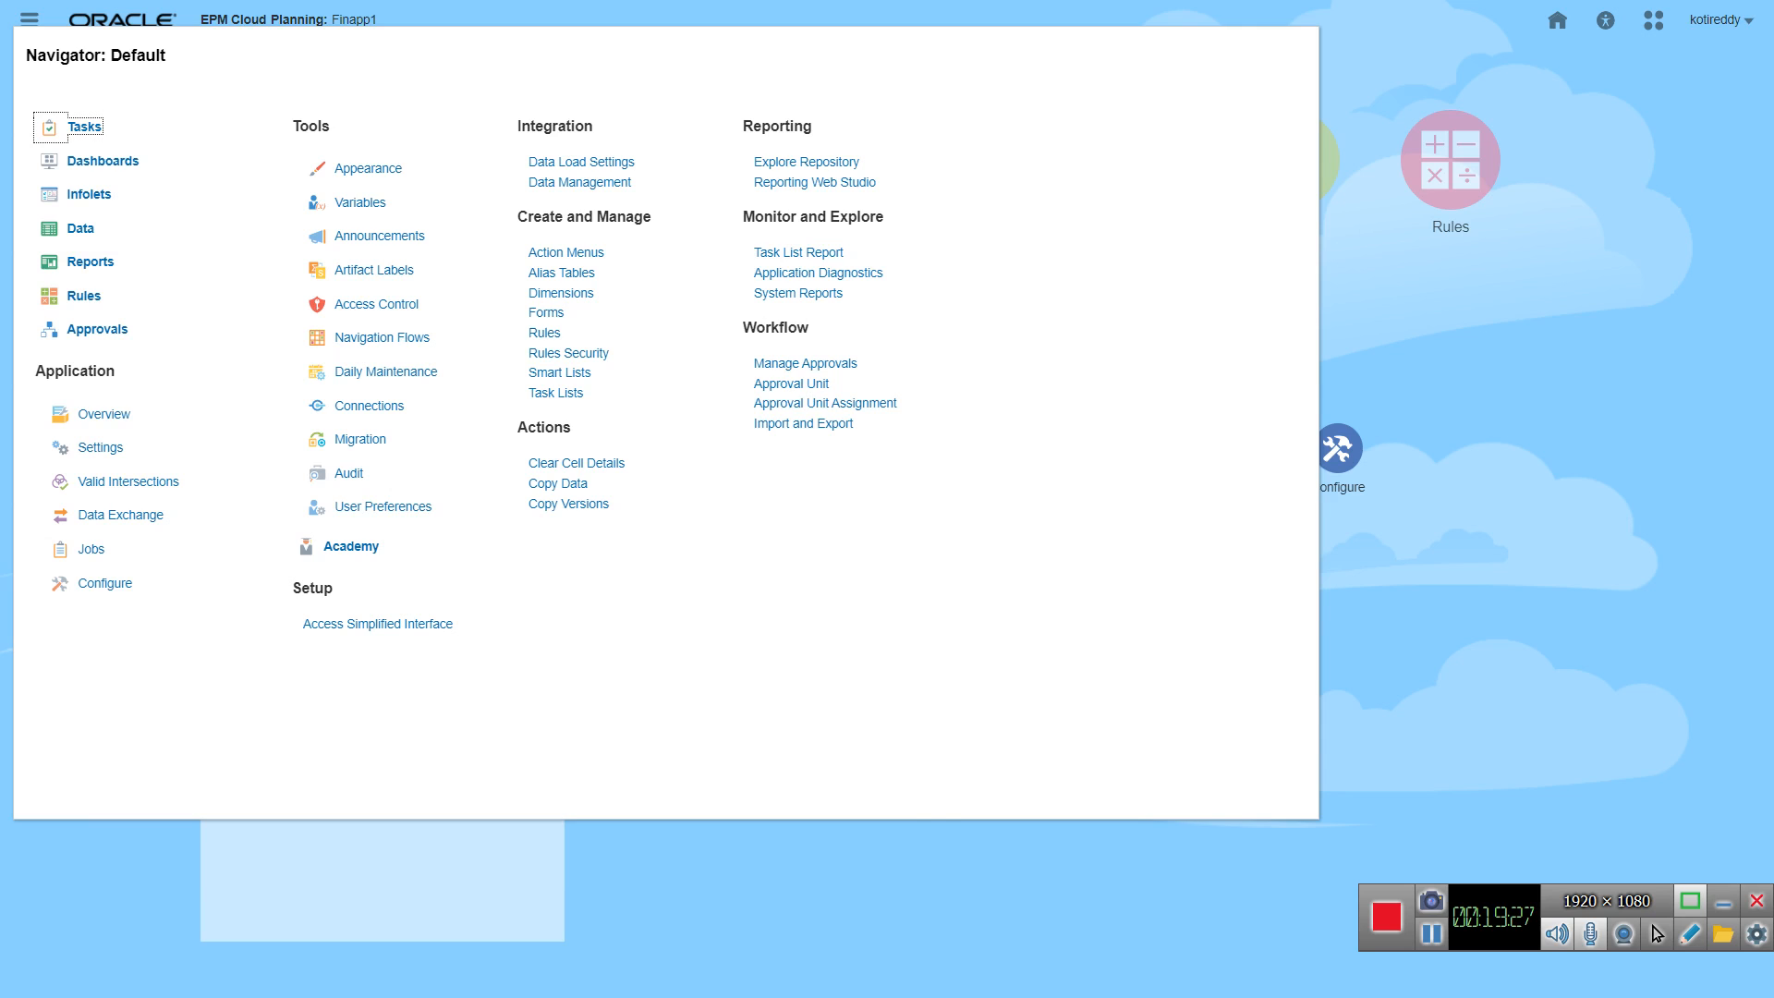
key(Escape)
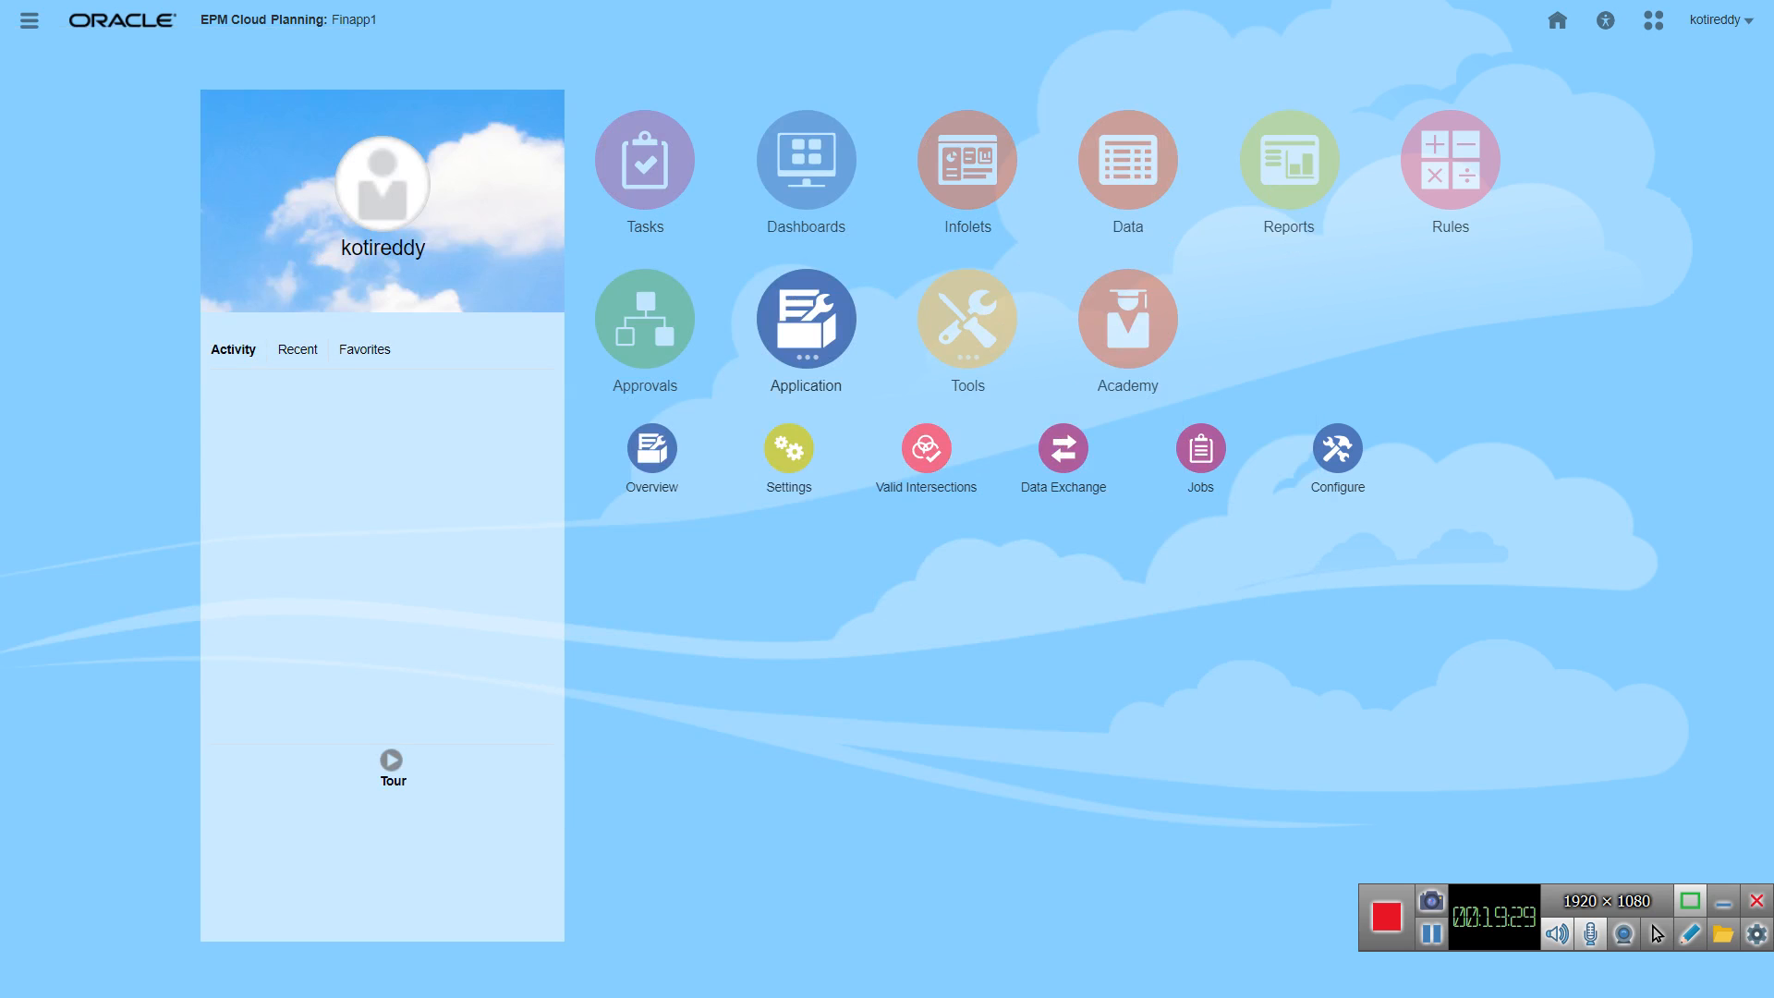
click(30, 20)
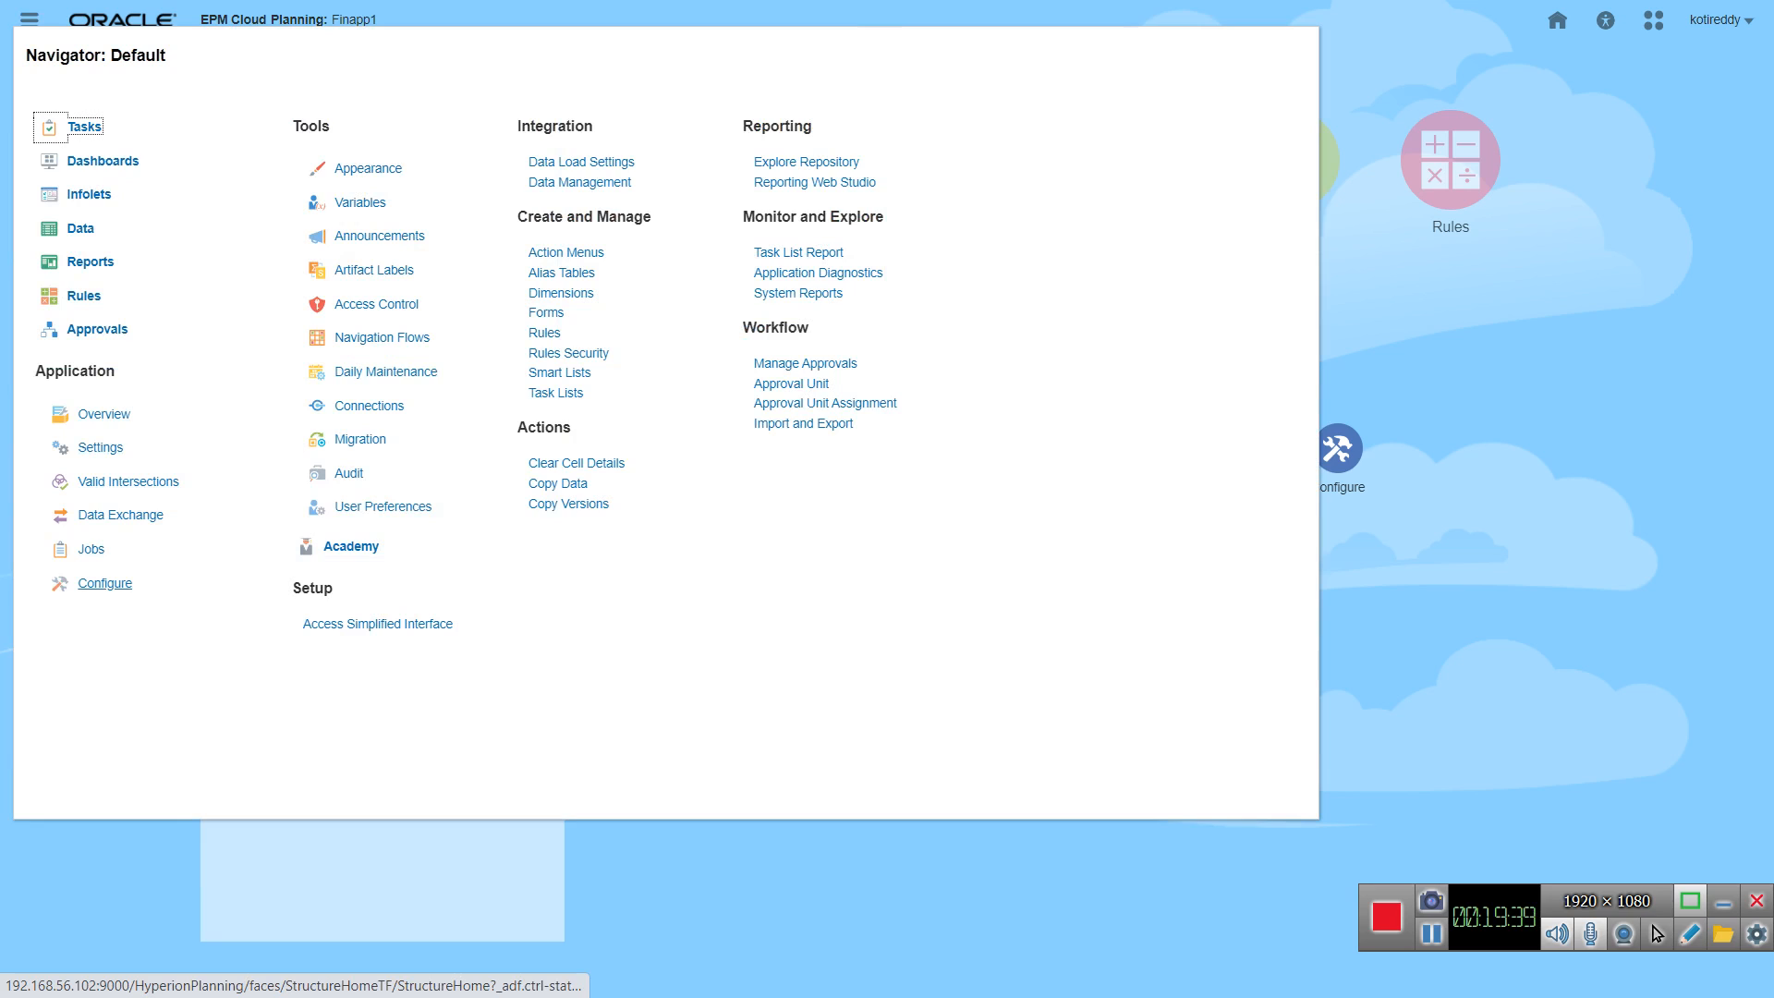
click(106, 583)
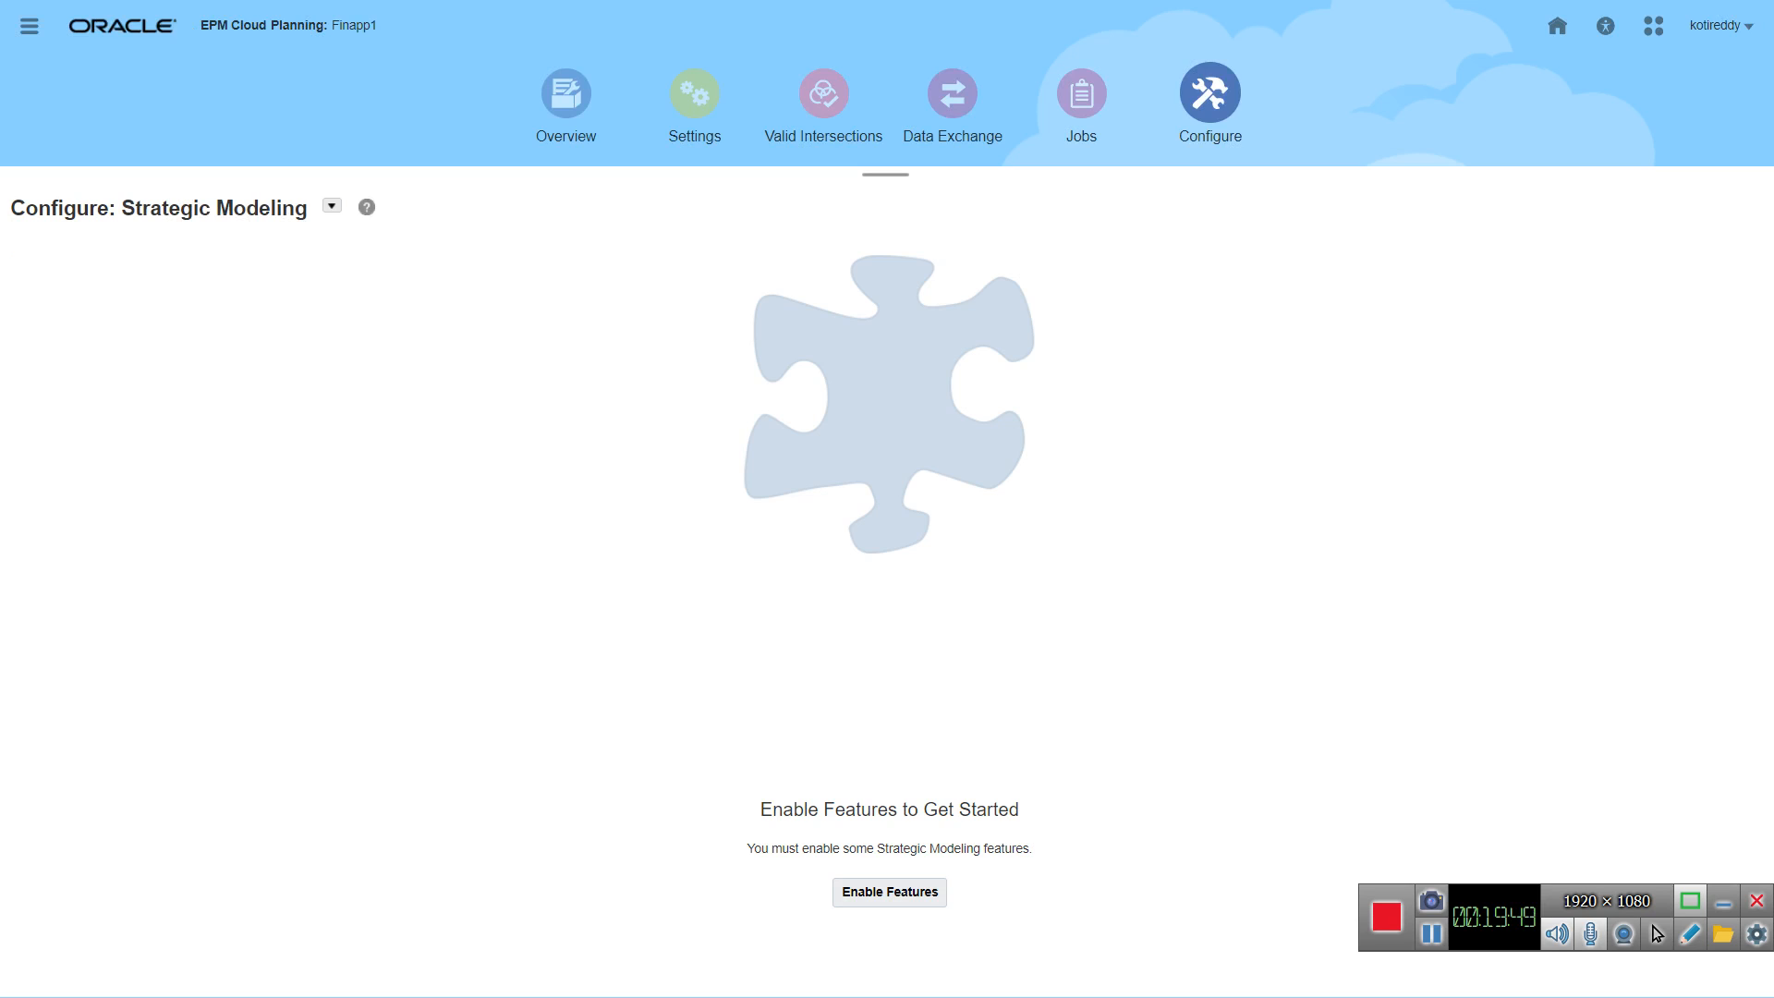
Step: Browse the configuration pages of the Financials, Workforce and Capital modules
click(331, 205)
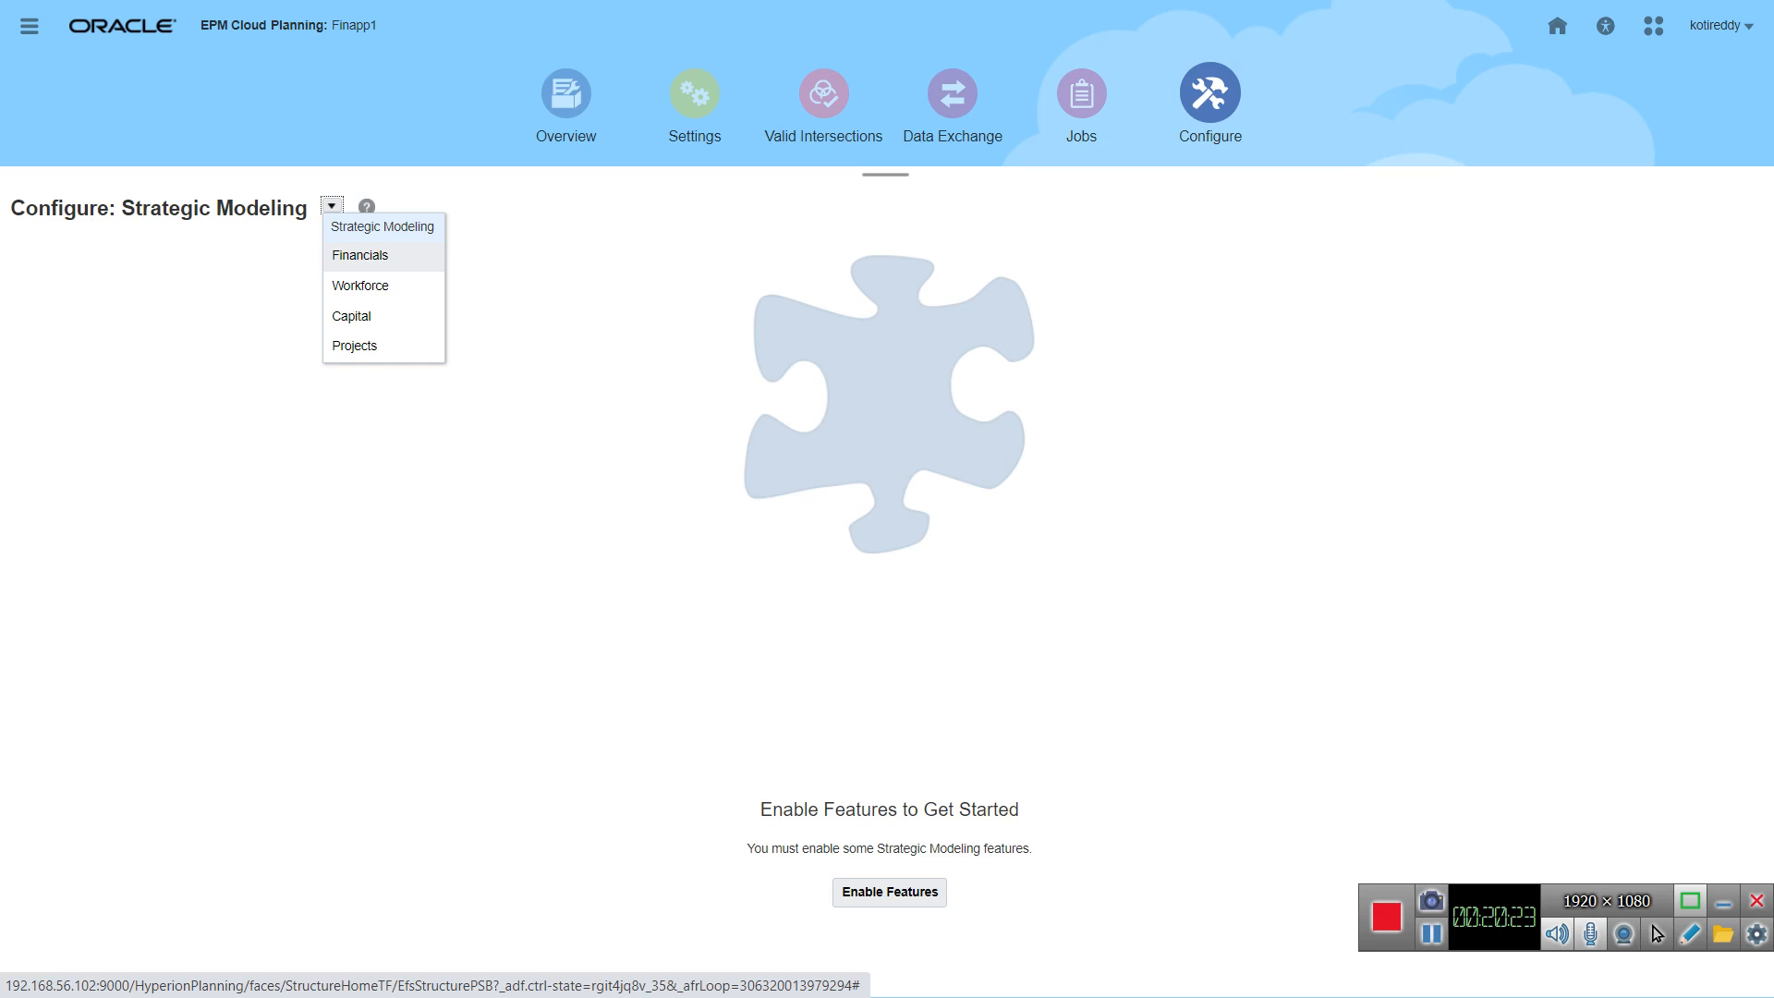
click(360, 255)
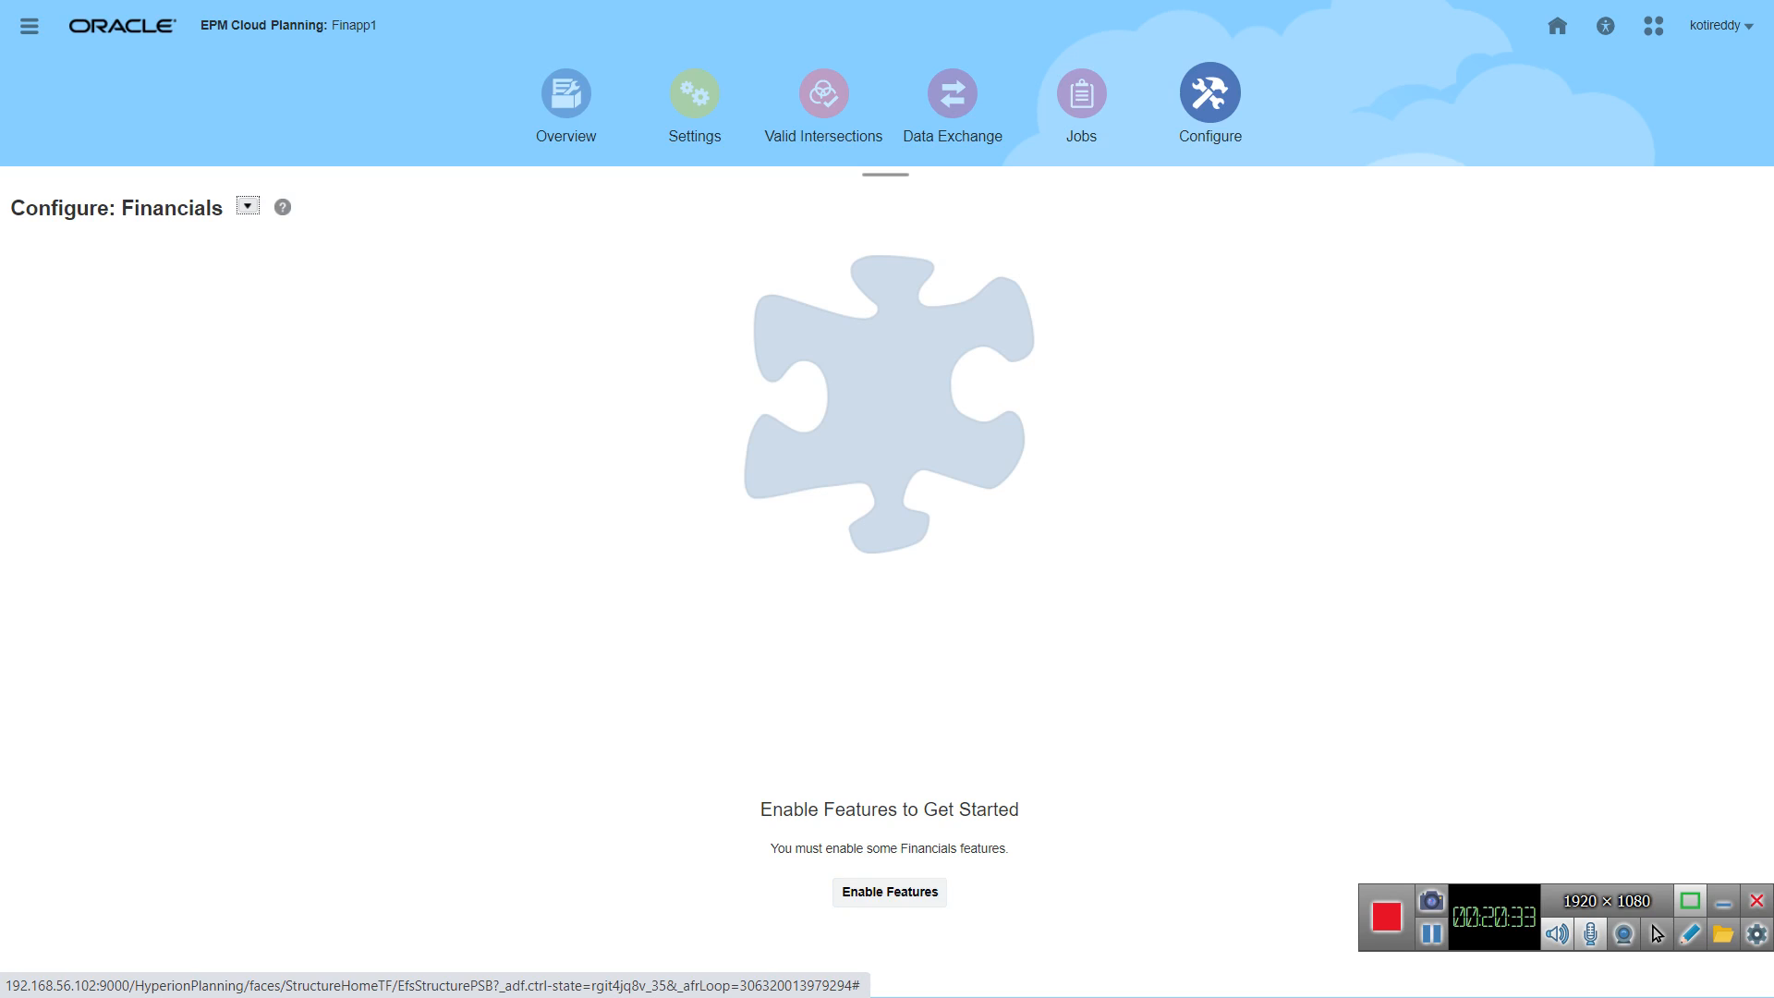
click(248, 206)
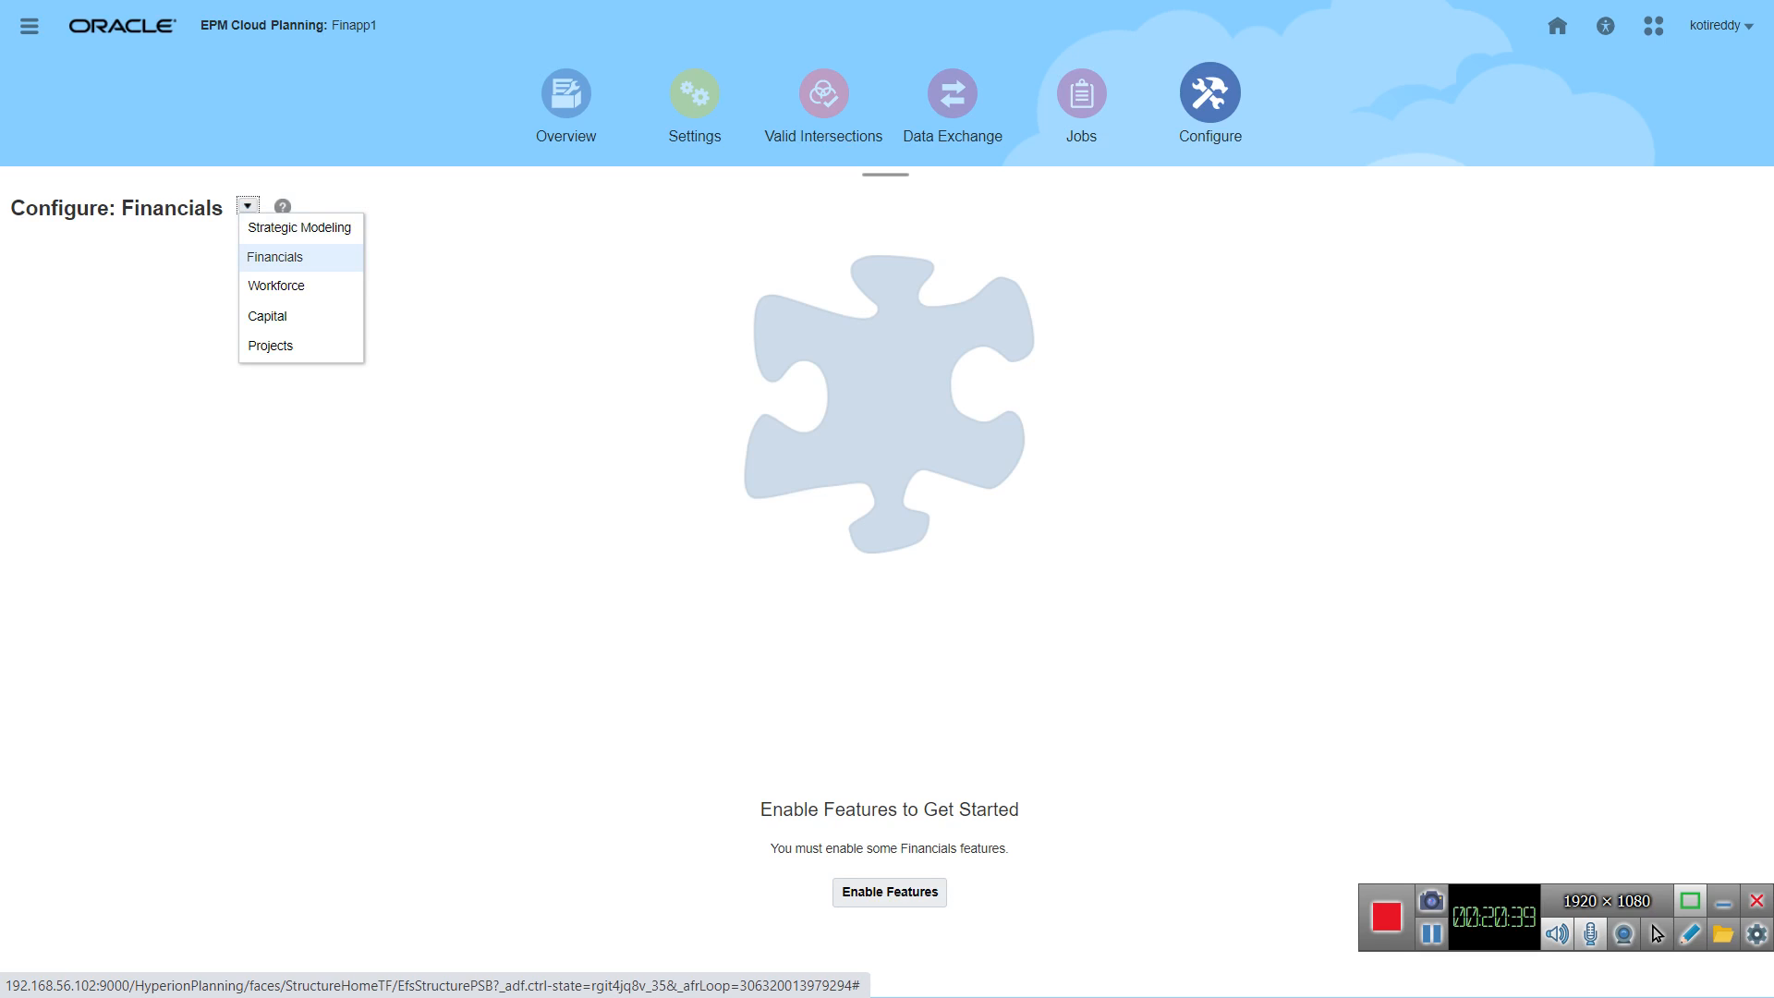
click(276, 286)
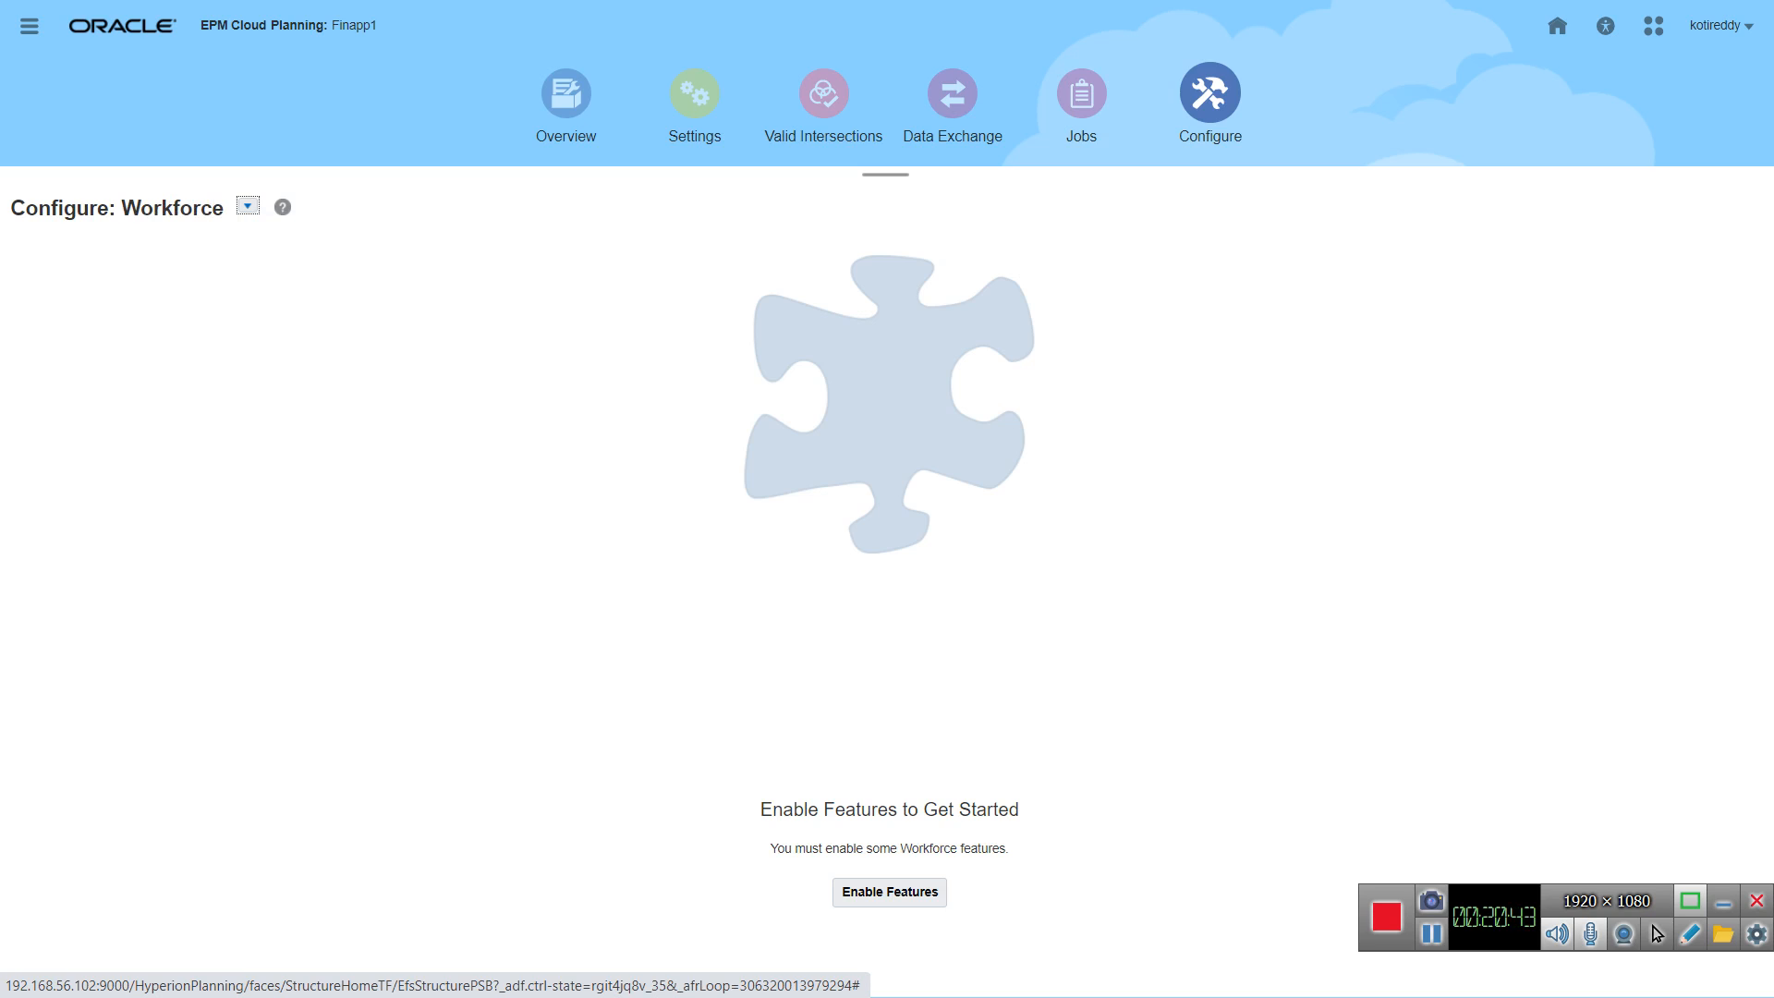
click(247, 206)
click(268, 317)
click(214, 205)
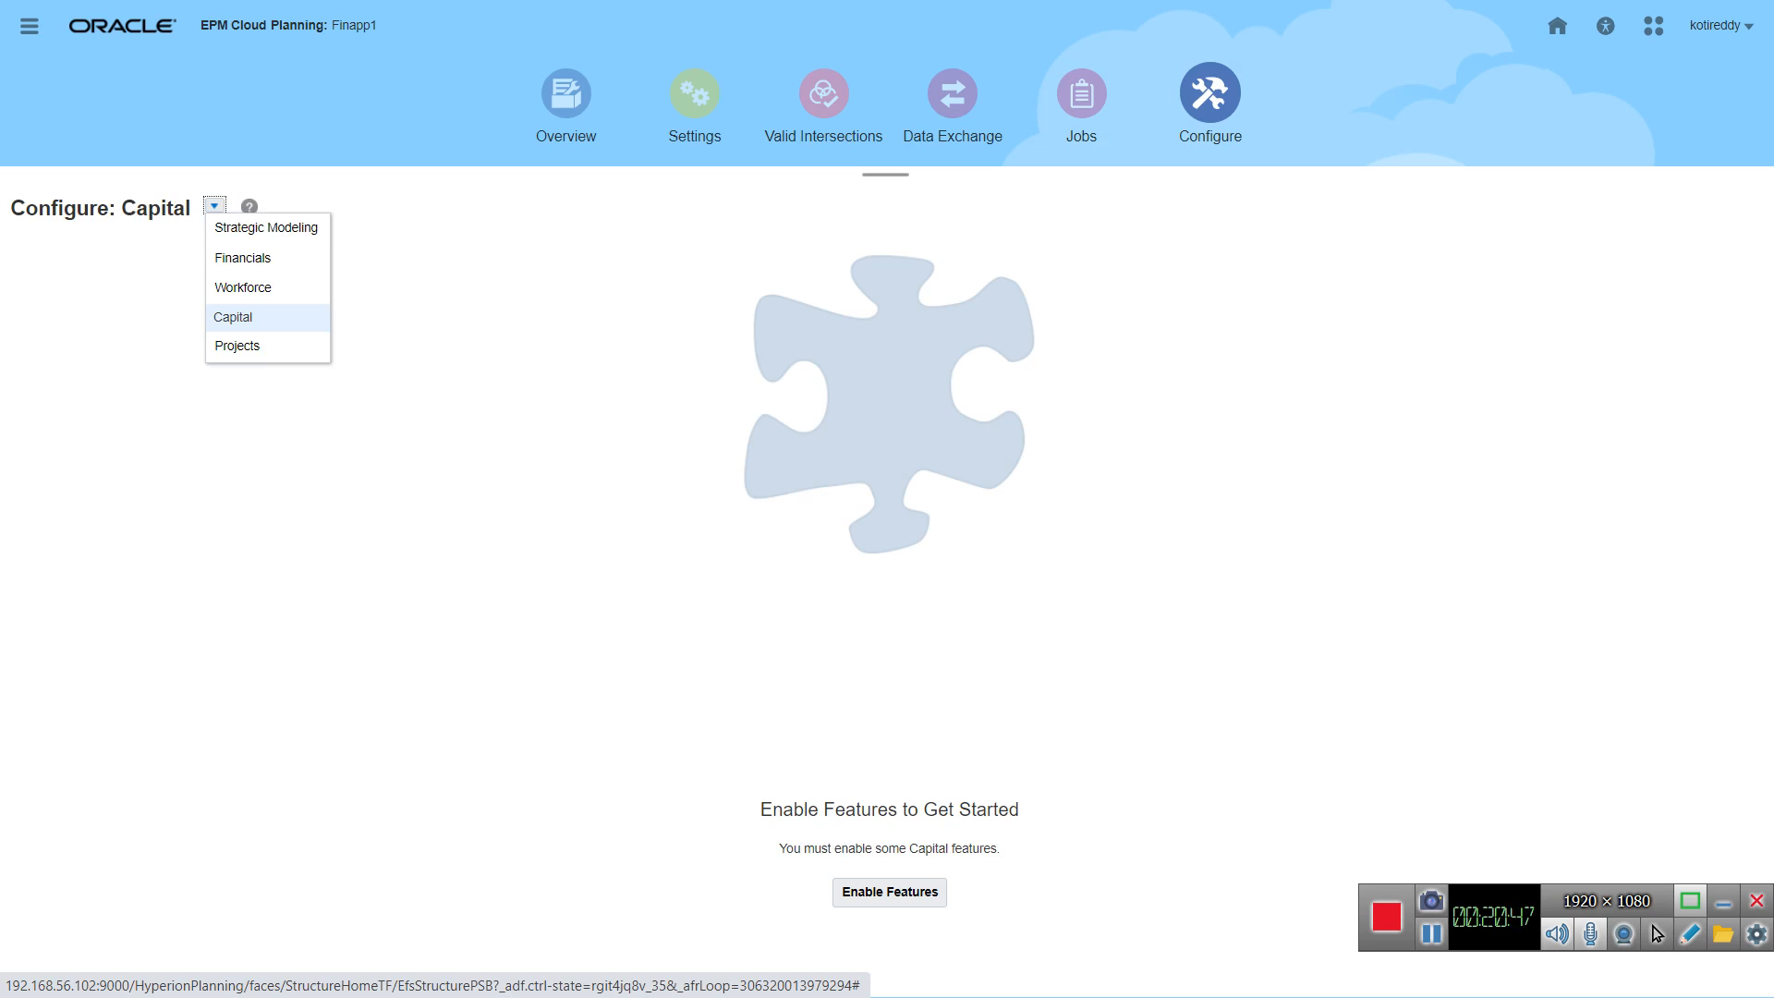
Step: Choose the Financials module, open its Enable Features dialog and review the available features and dimension mappings
click(244, 259)
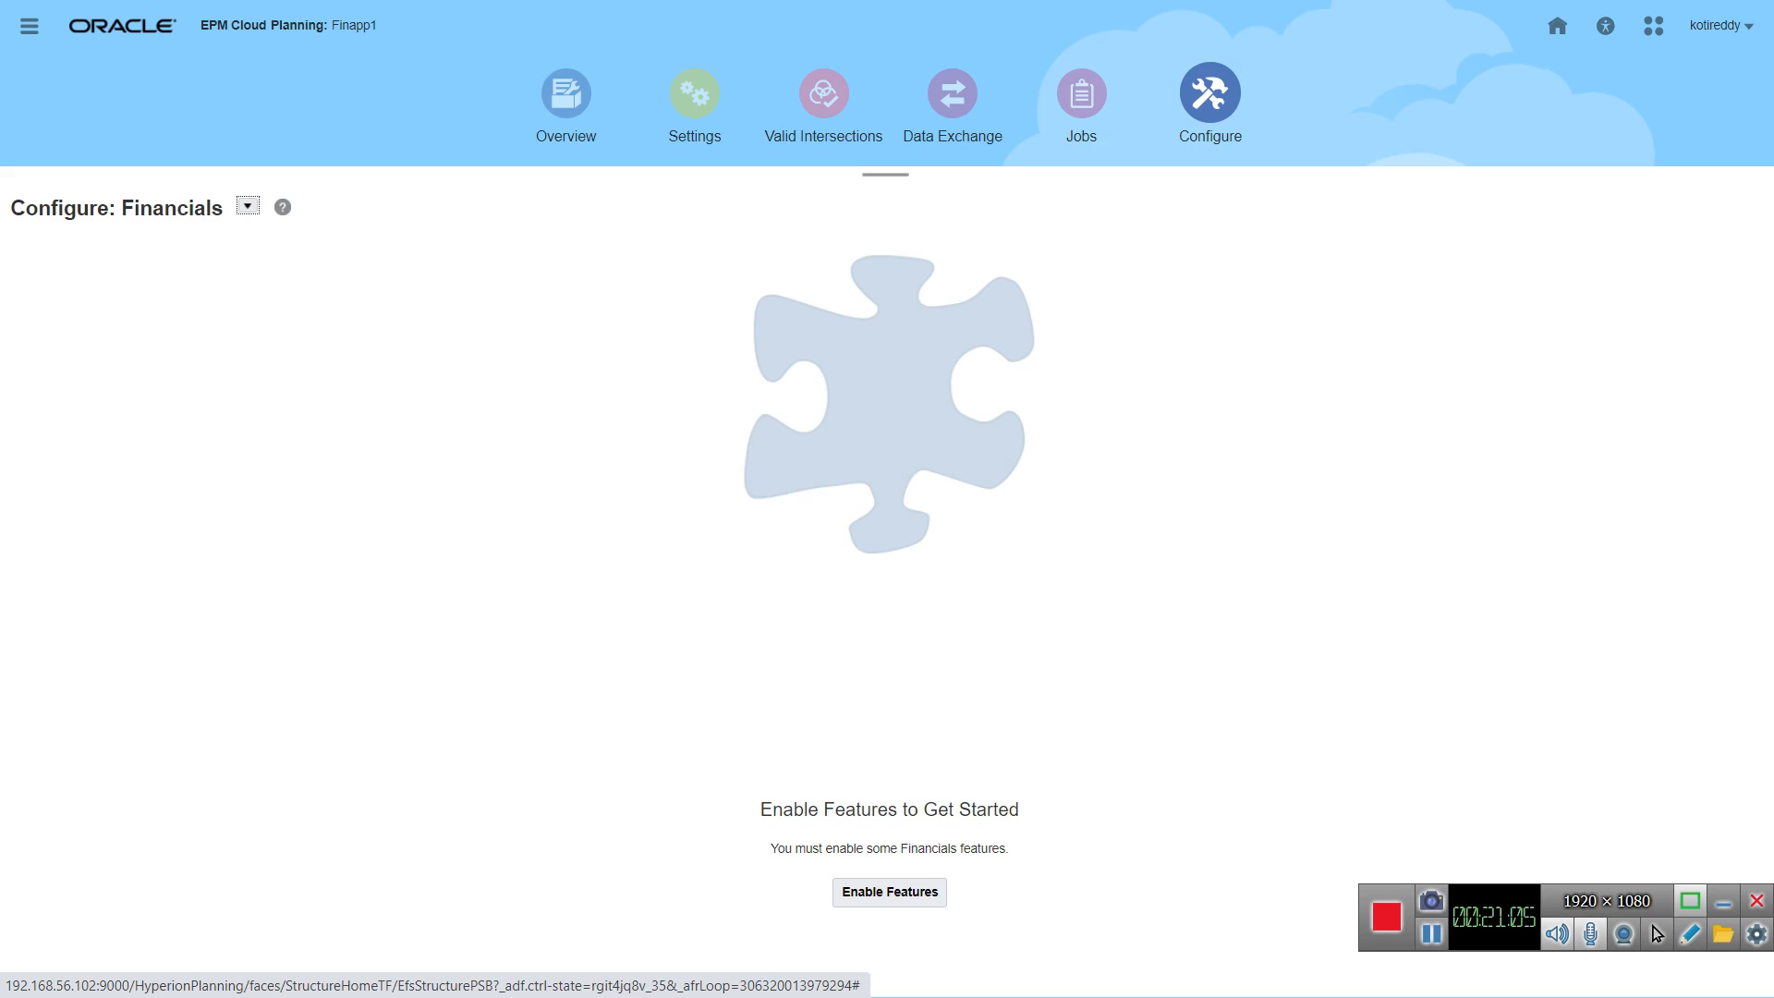
click(889, 893)
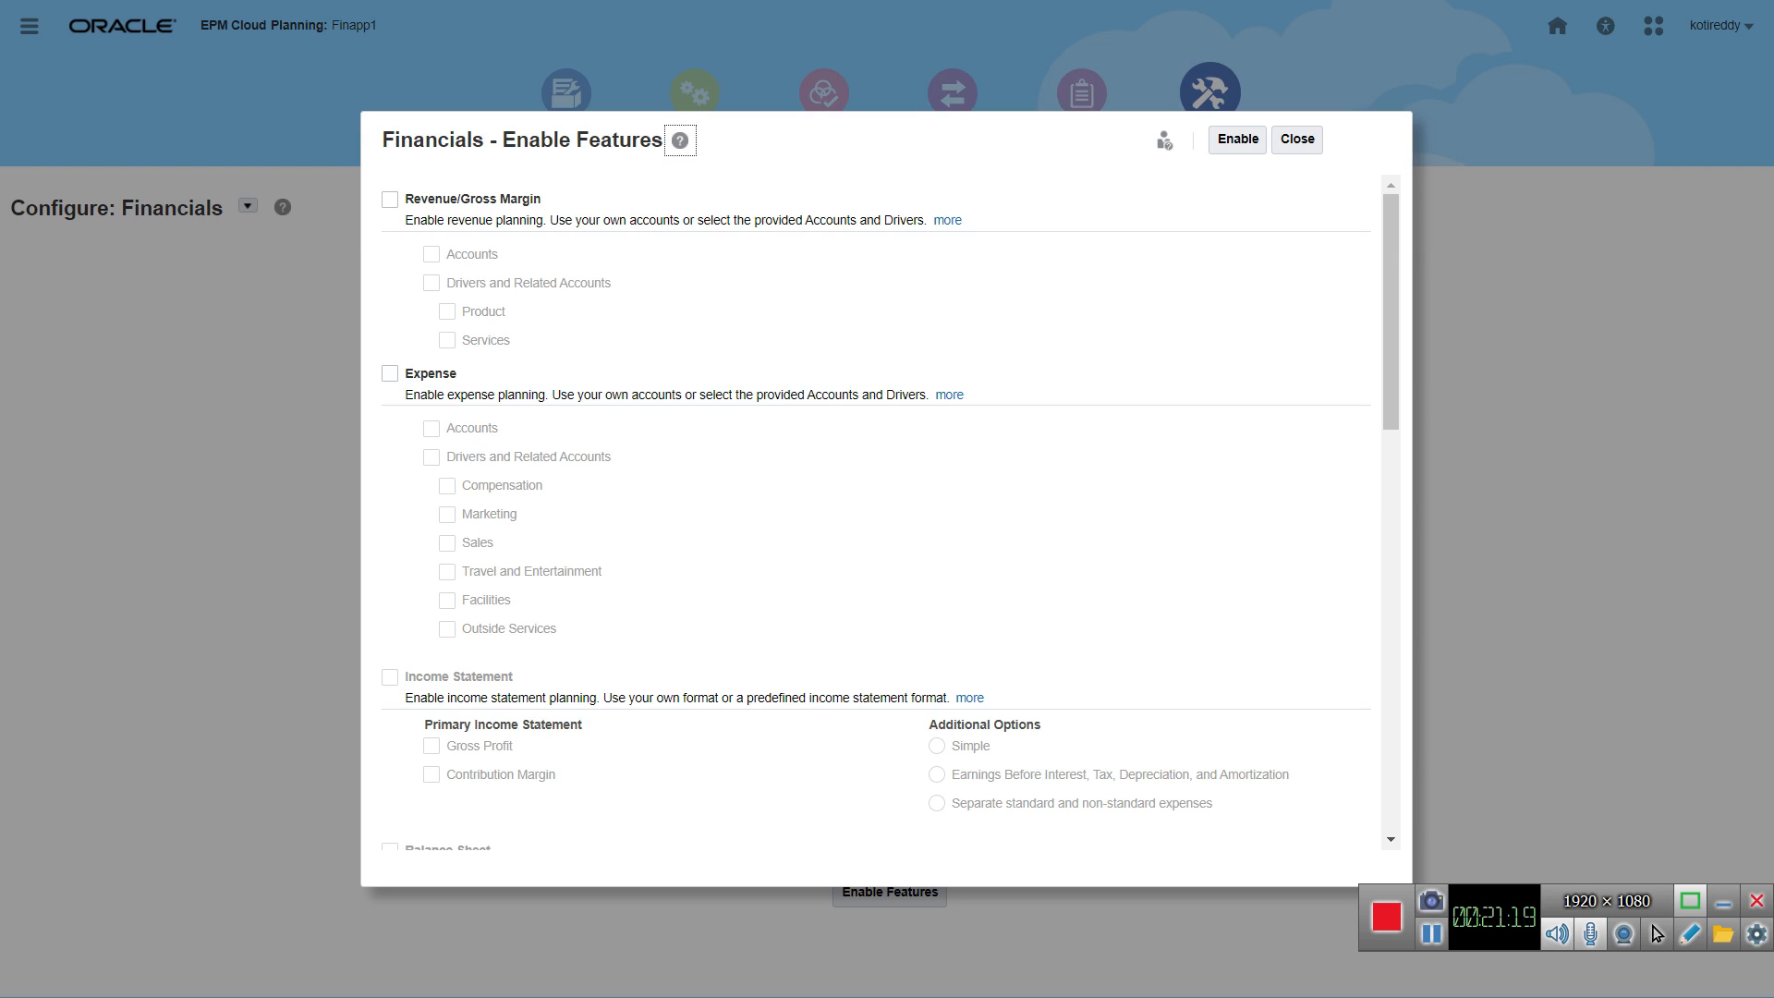
scroll(877, 508, down, 4)
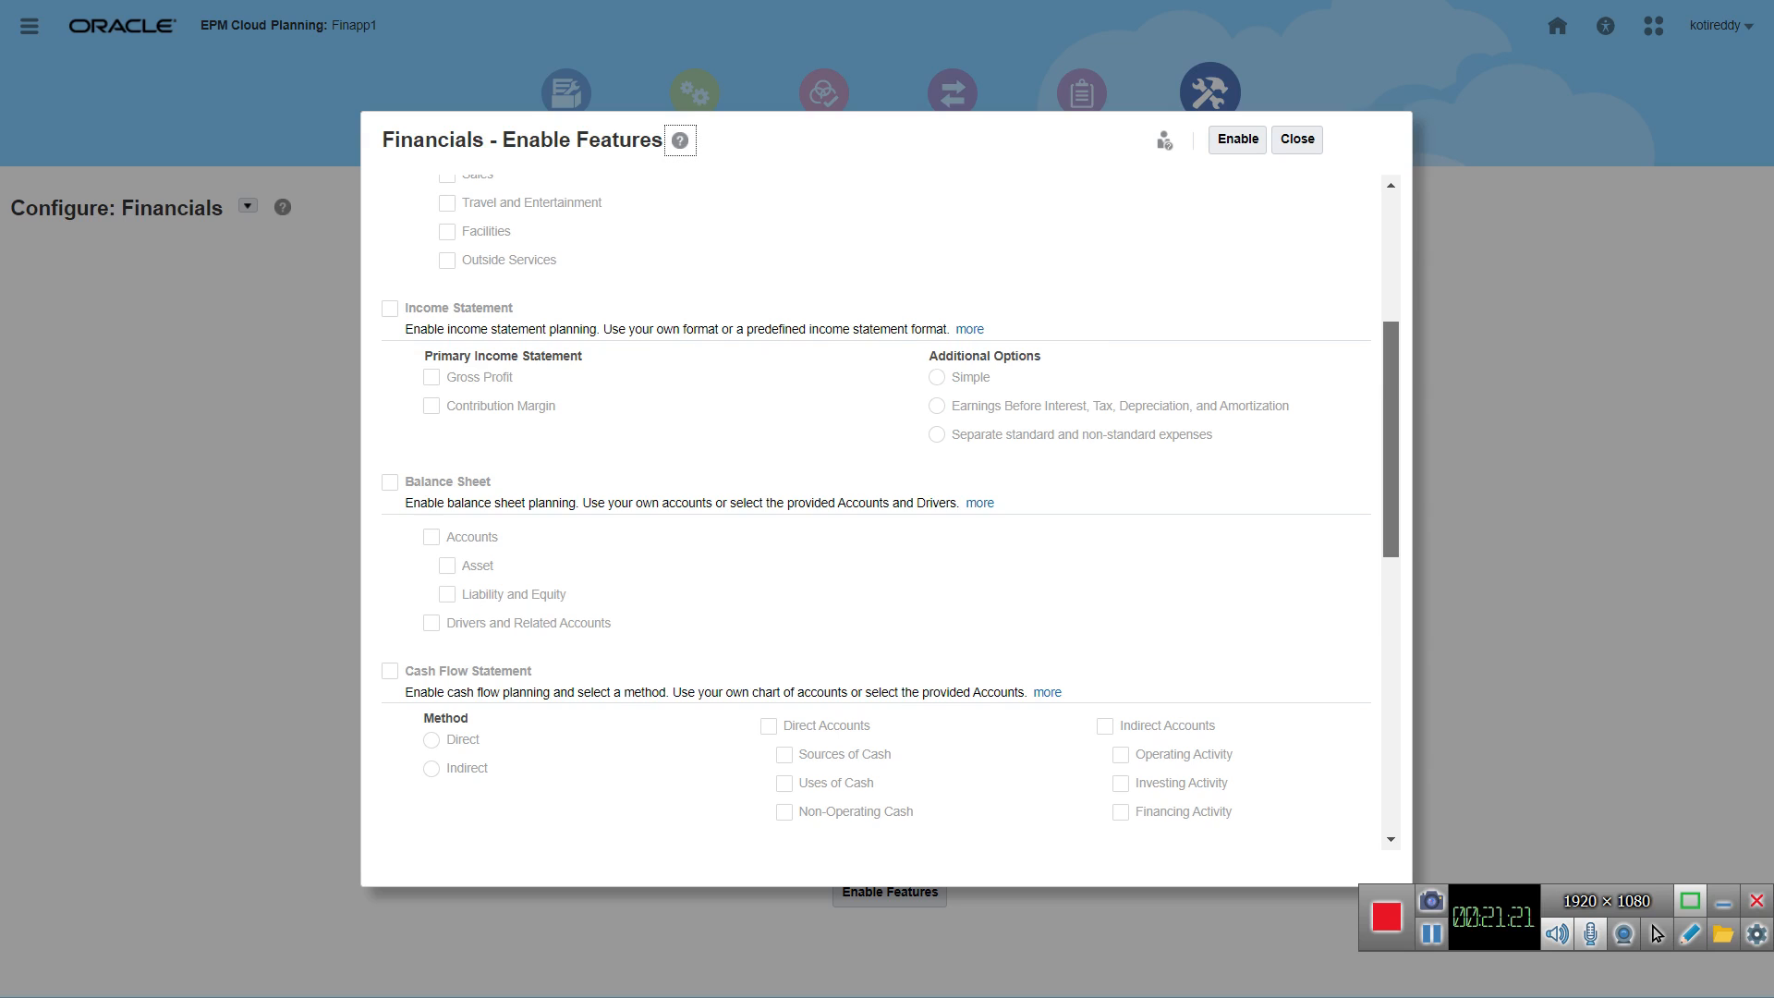
scroll(887, 508, down, 3)
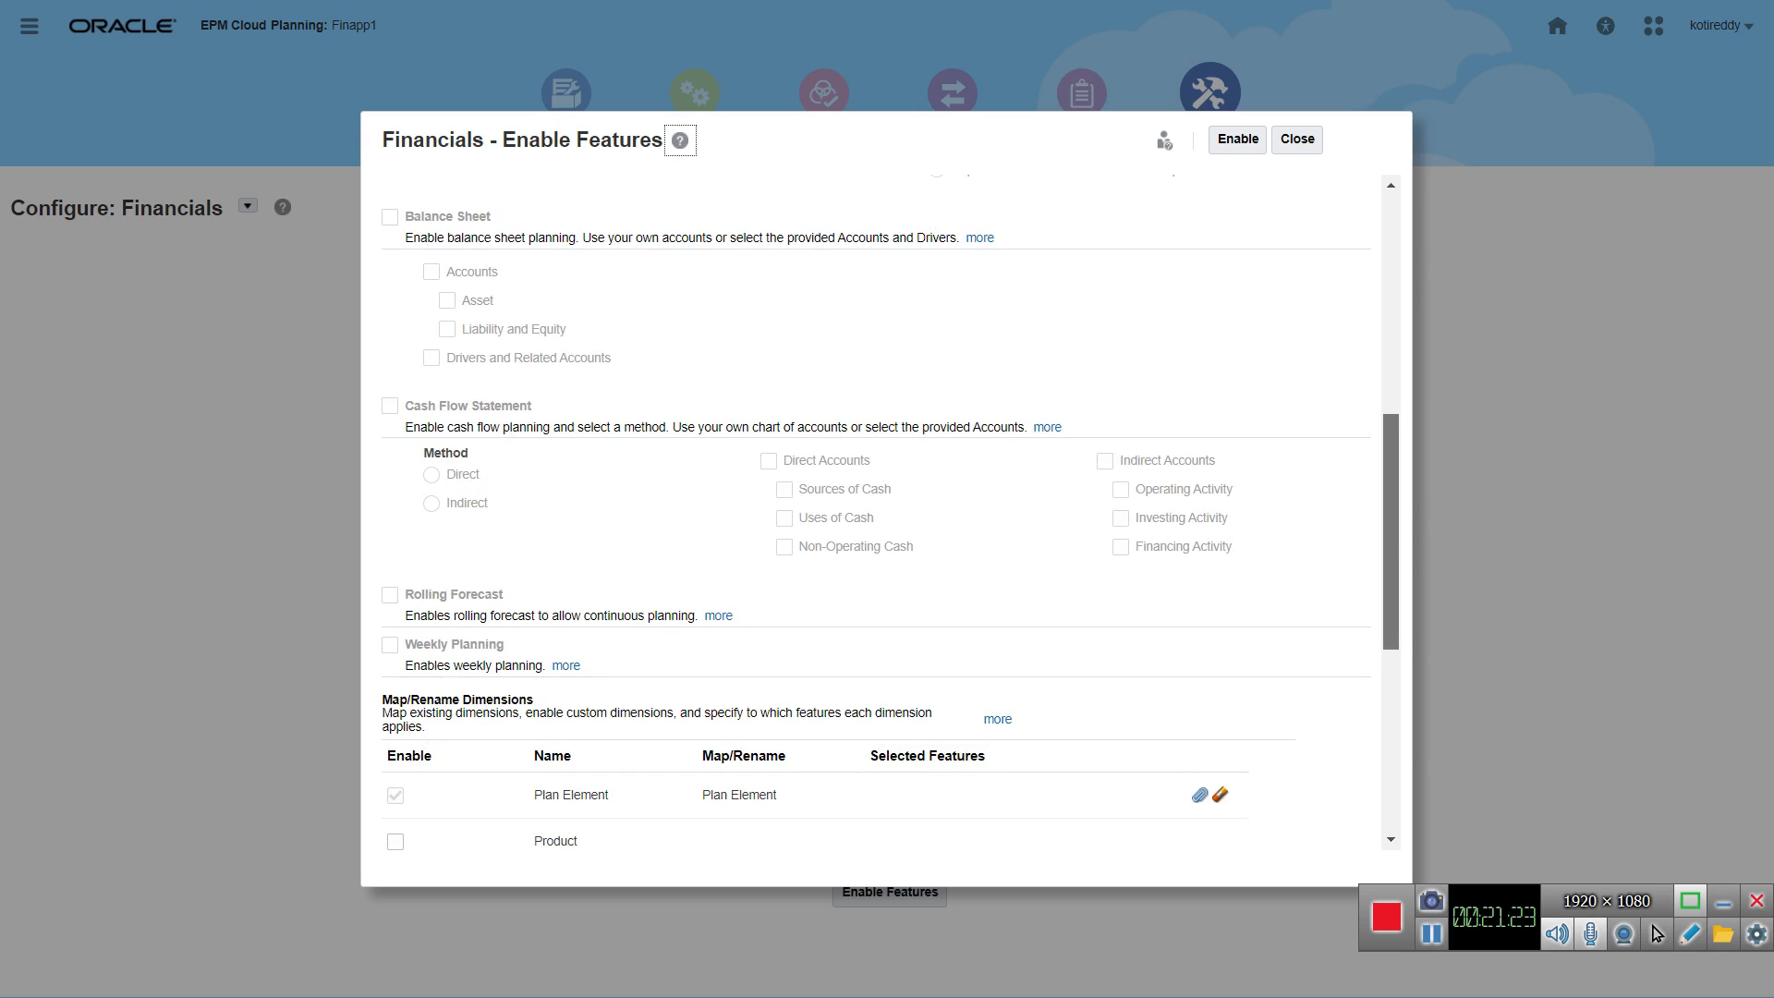
scroll(877, 508, down, 3)
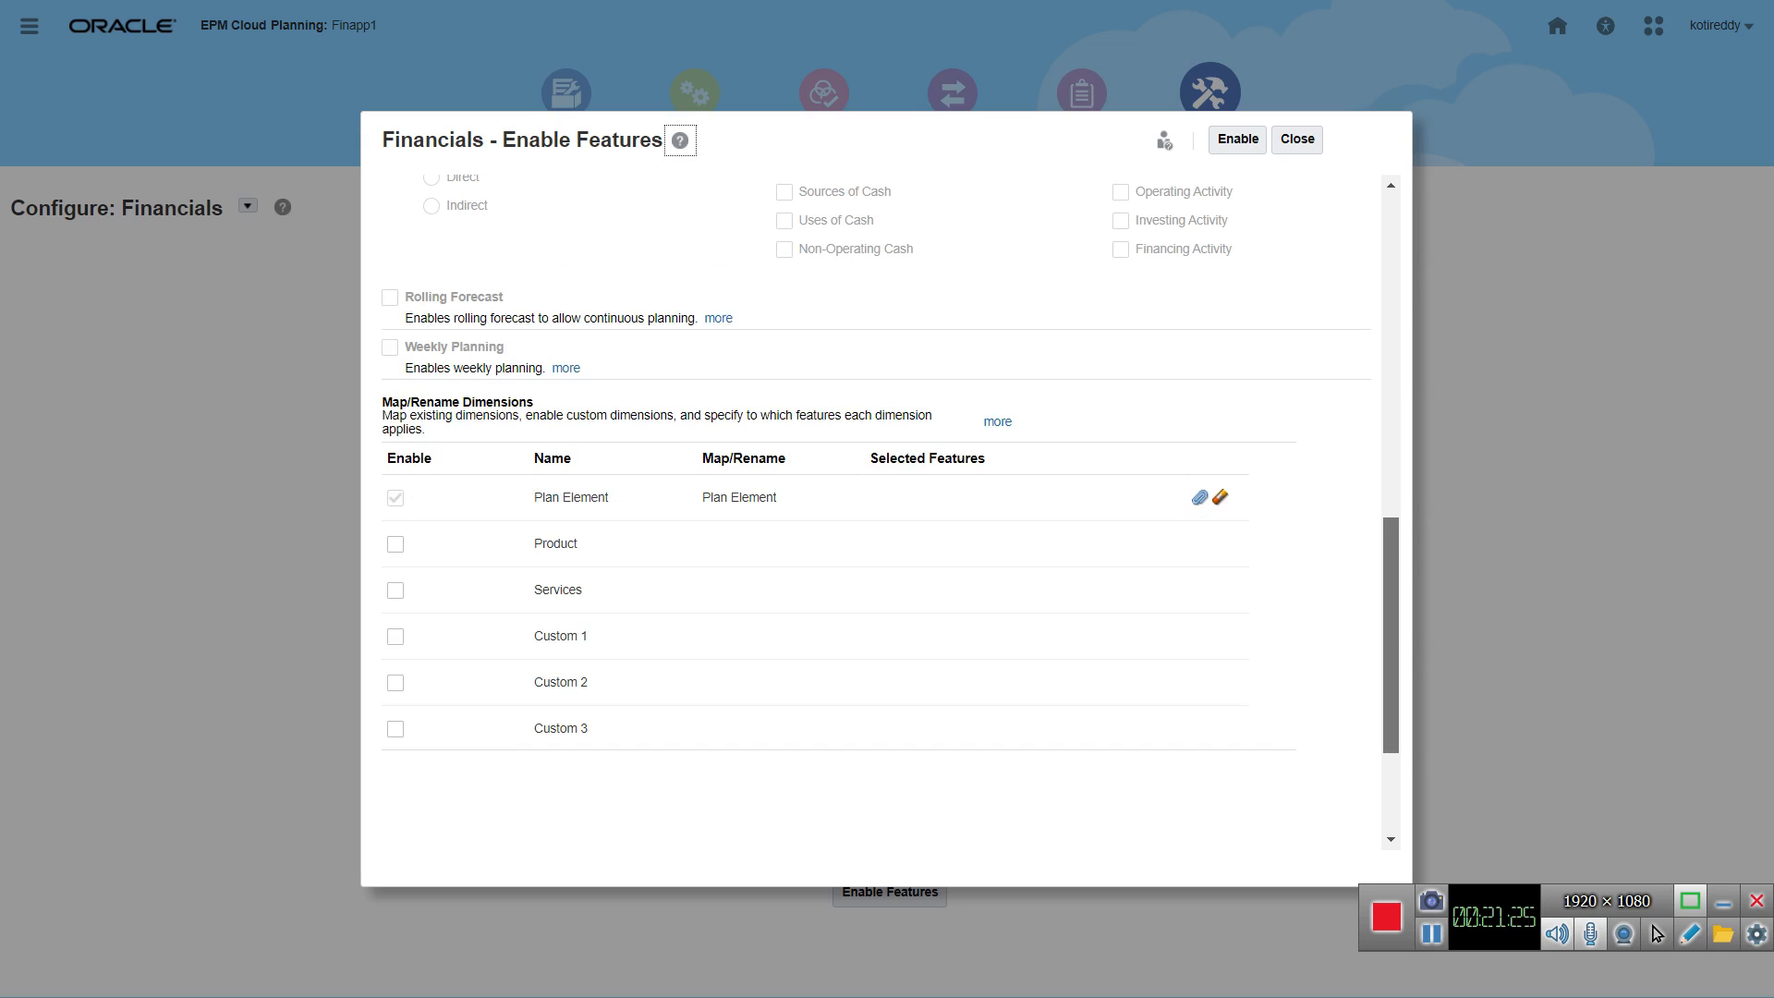
scroll(878, 508, up, 10)
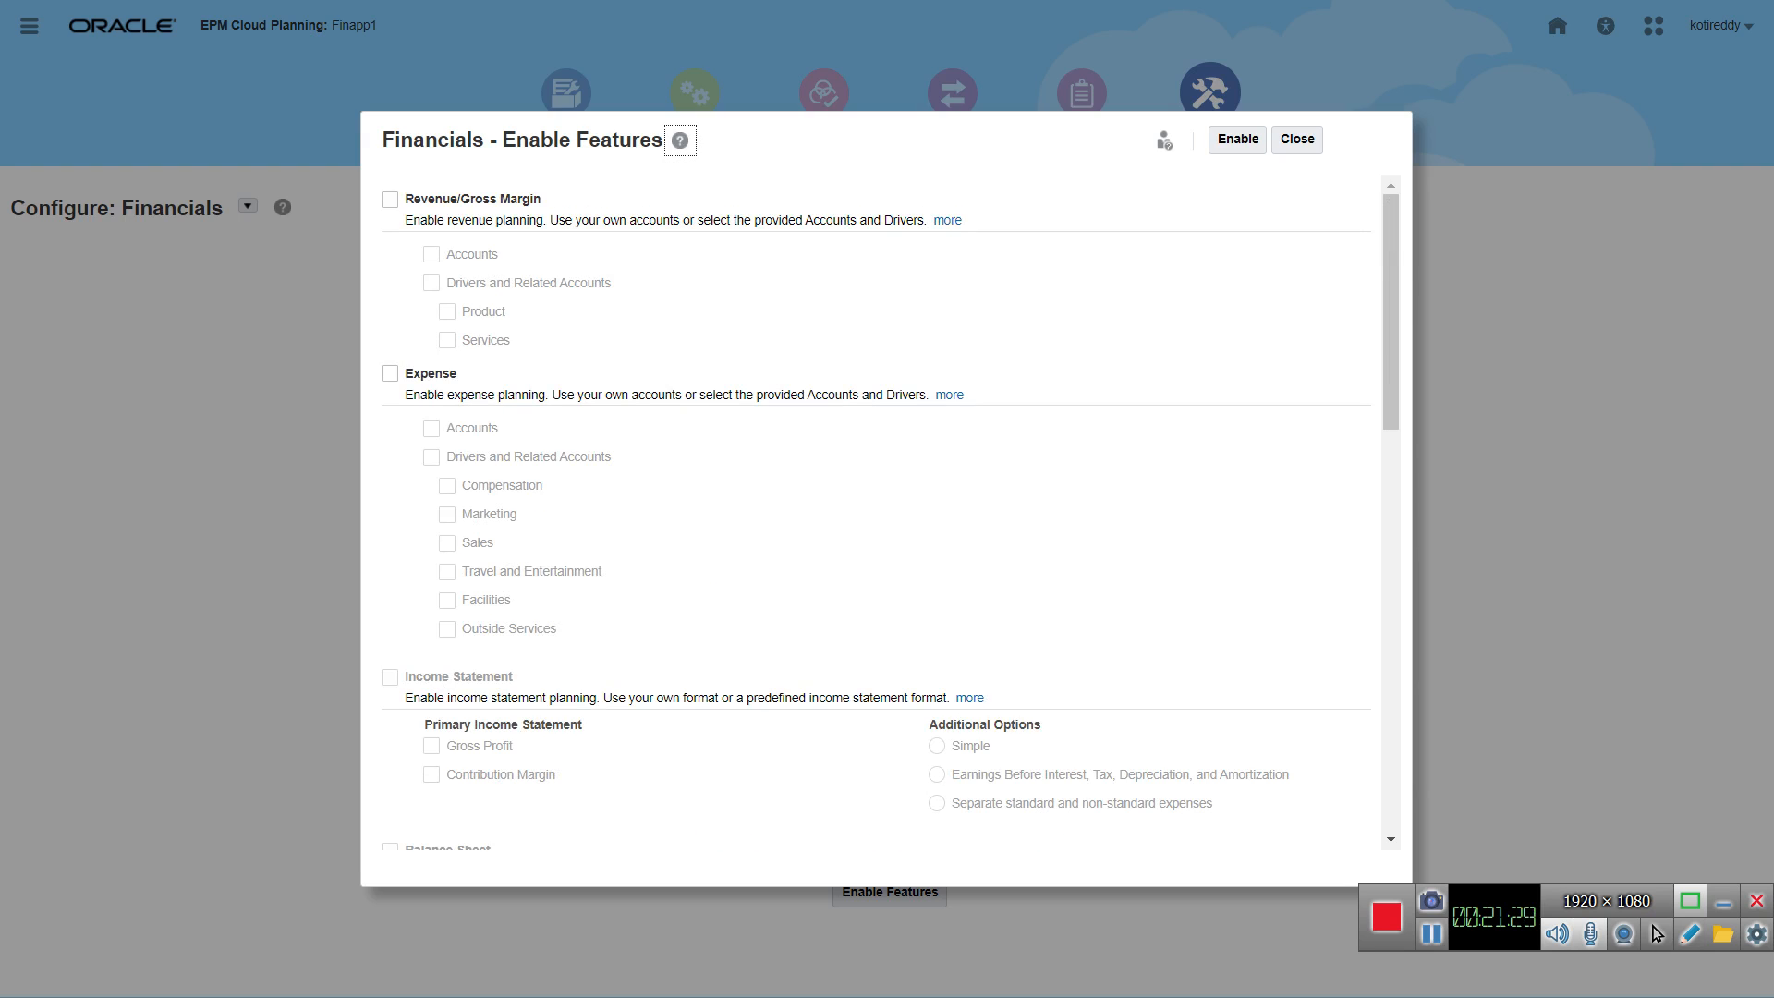
Step: Select Revenue/Gross Margin planning with Accounts, Drivers and Related Accounts, Product and Services
key(Tab)
key(space)
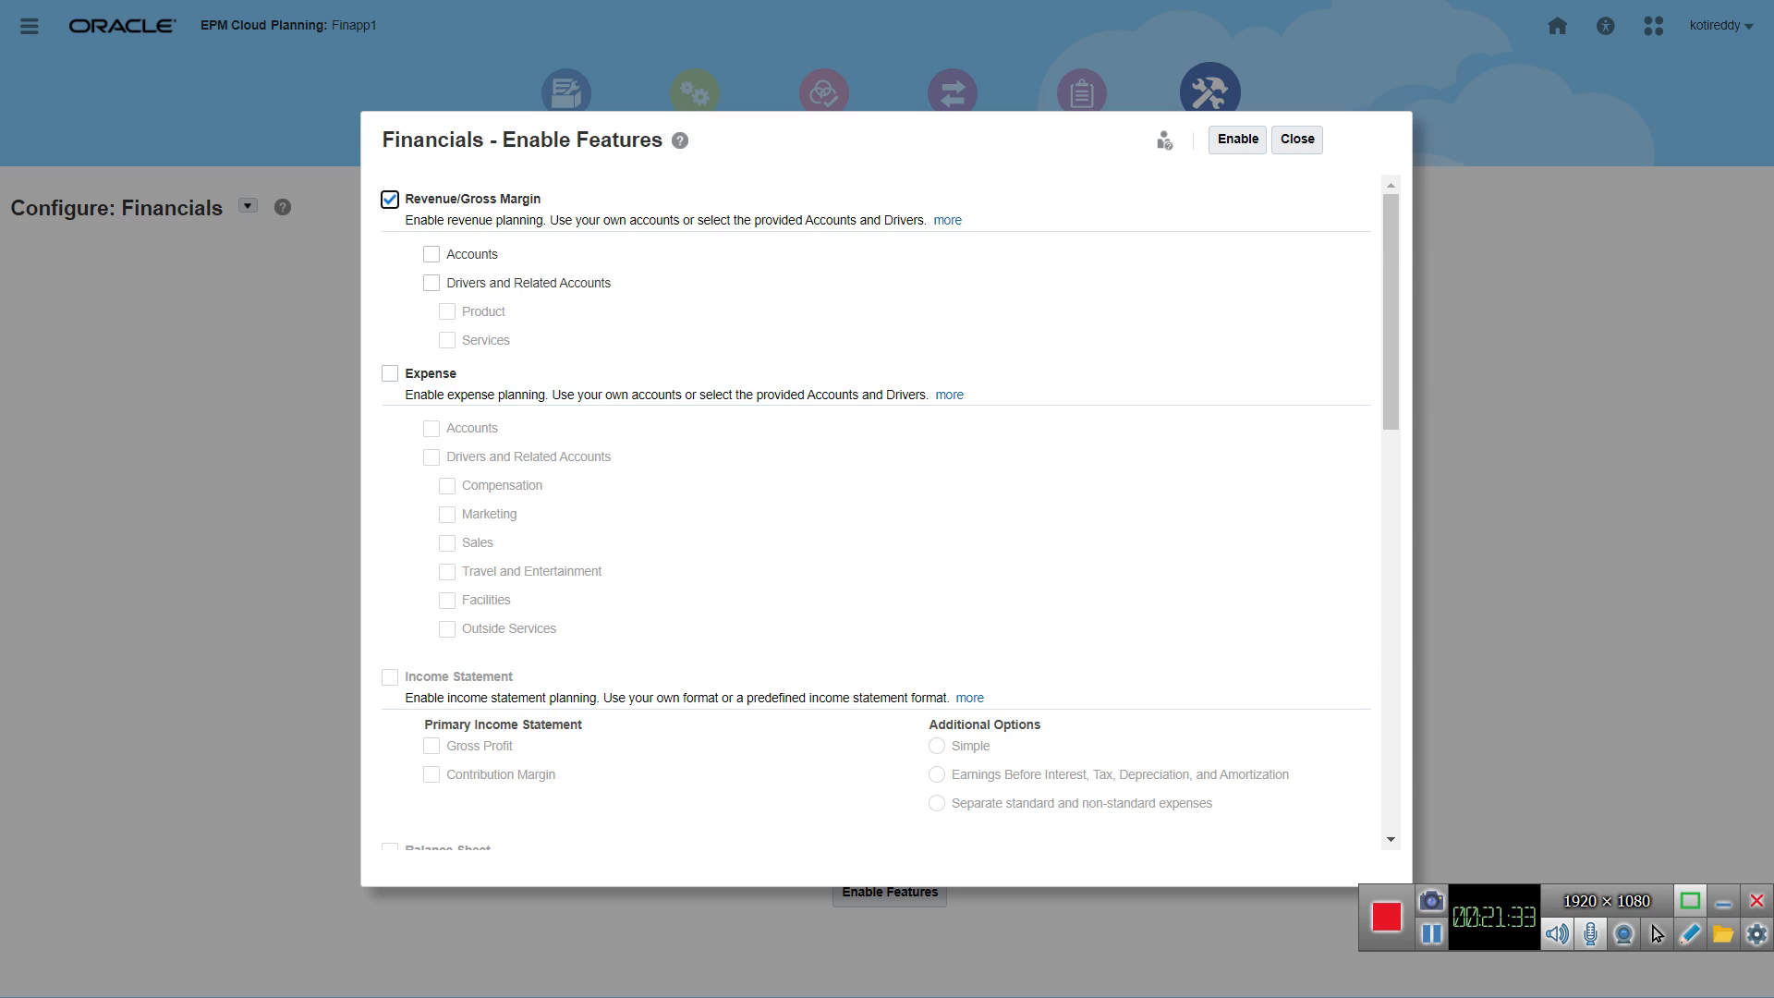
key(Tab)
key(space)
key(Tab)
key(space)
key(Tab)
key(space)
key(Tab)
key(space)
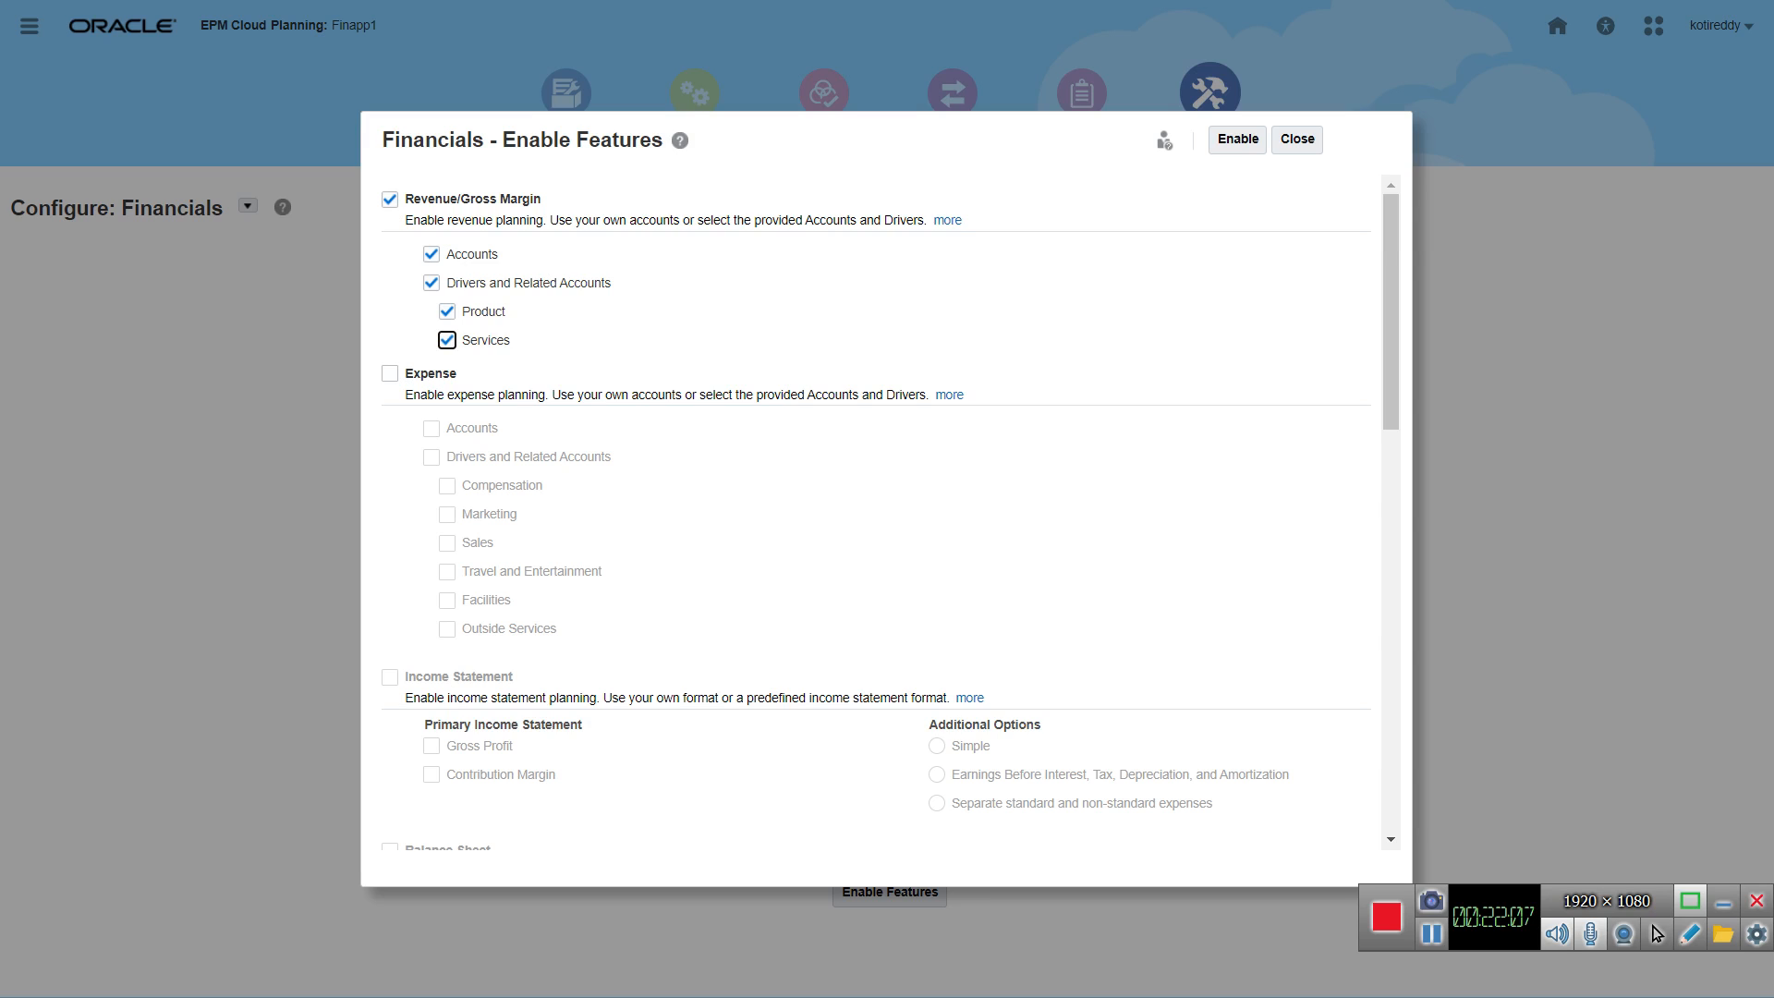
Step: Select Expense planning with Accounts, Drivers and Related Accounts, Compensation, Marketing and Sales, keeping Travel and Entertainment cleared
click(390, 373)
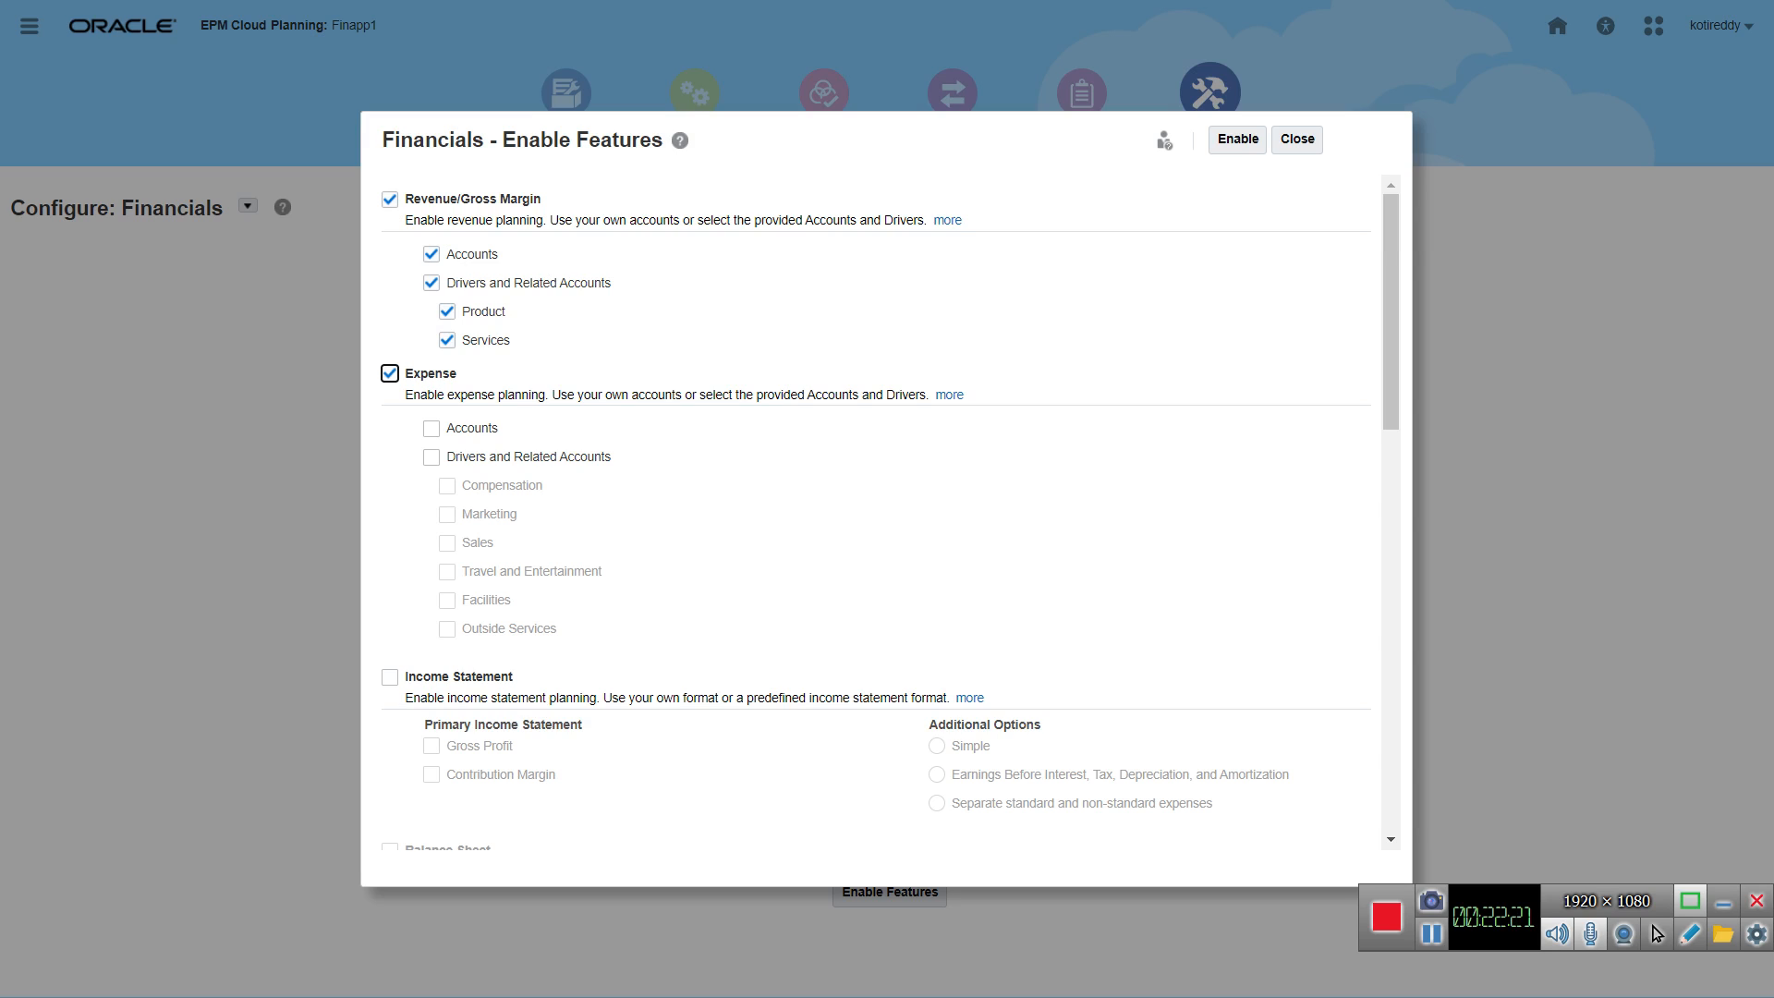
click(431, 428)
click(431, 457)
click(447, 515)
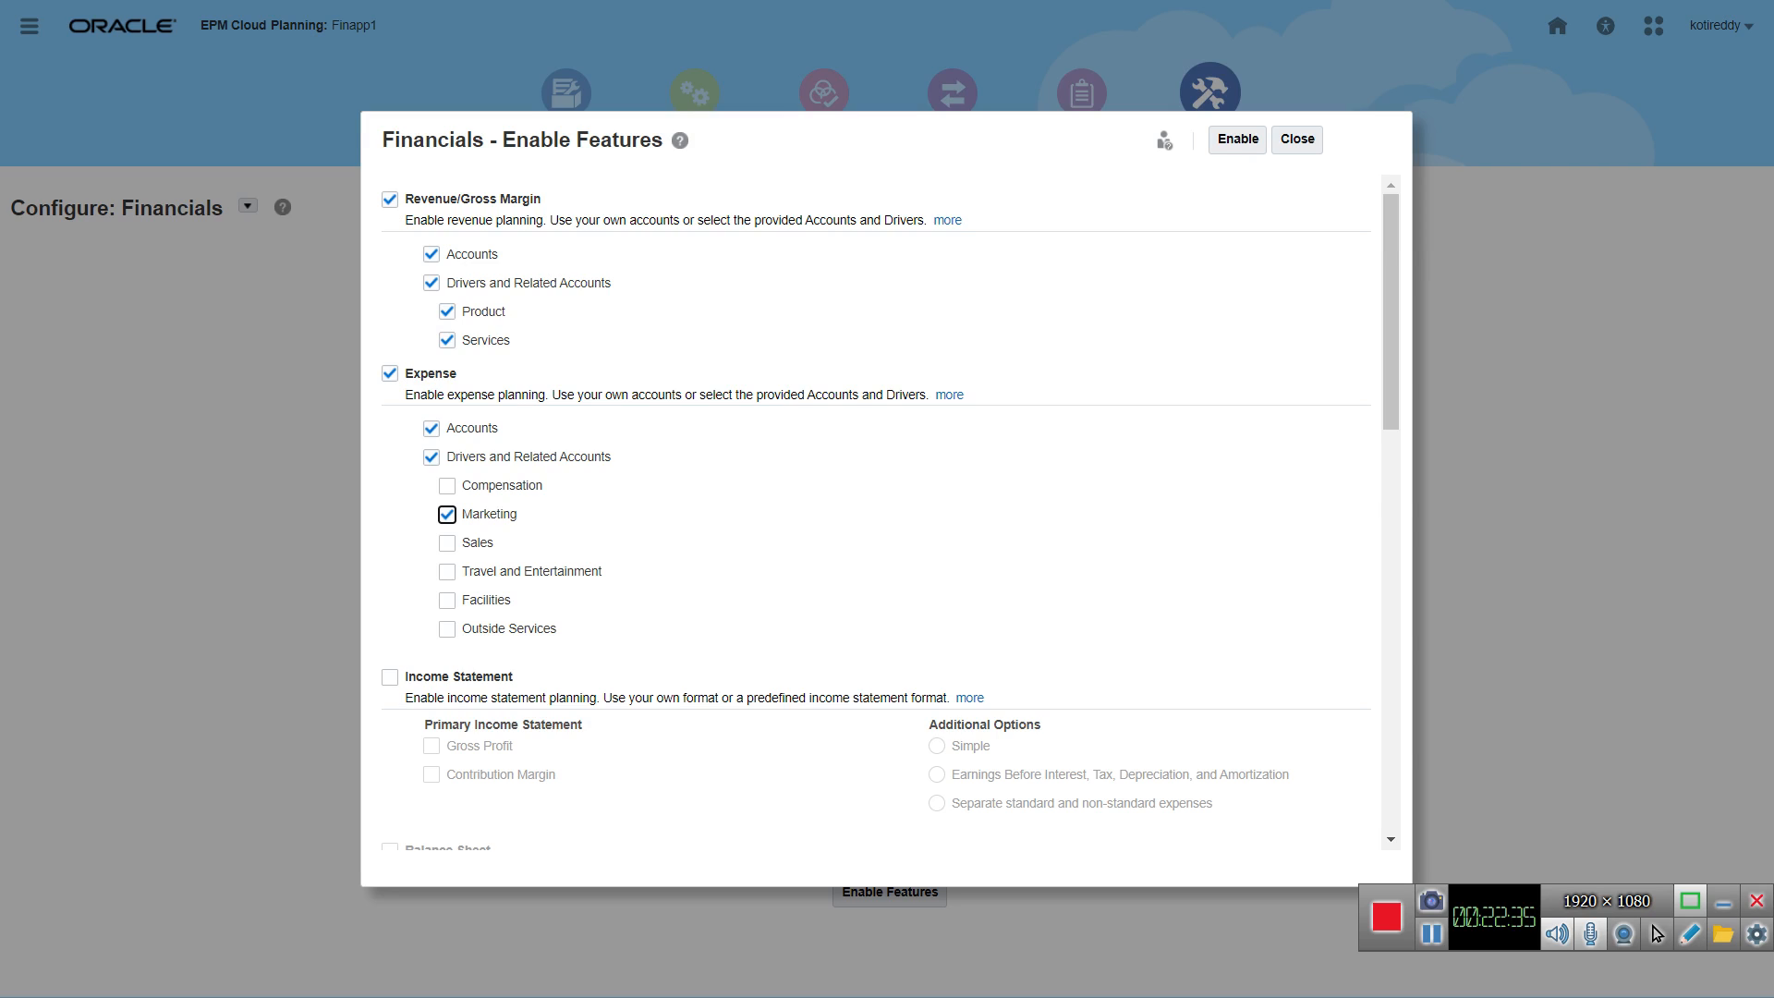
click(447, 572)
click(447, 486)
click(447, 544)
key(Tab)
key(space)
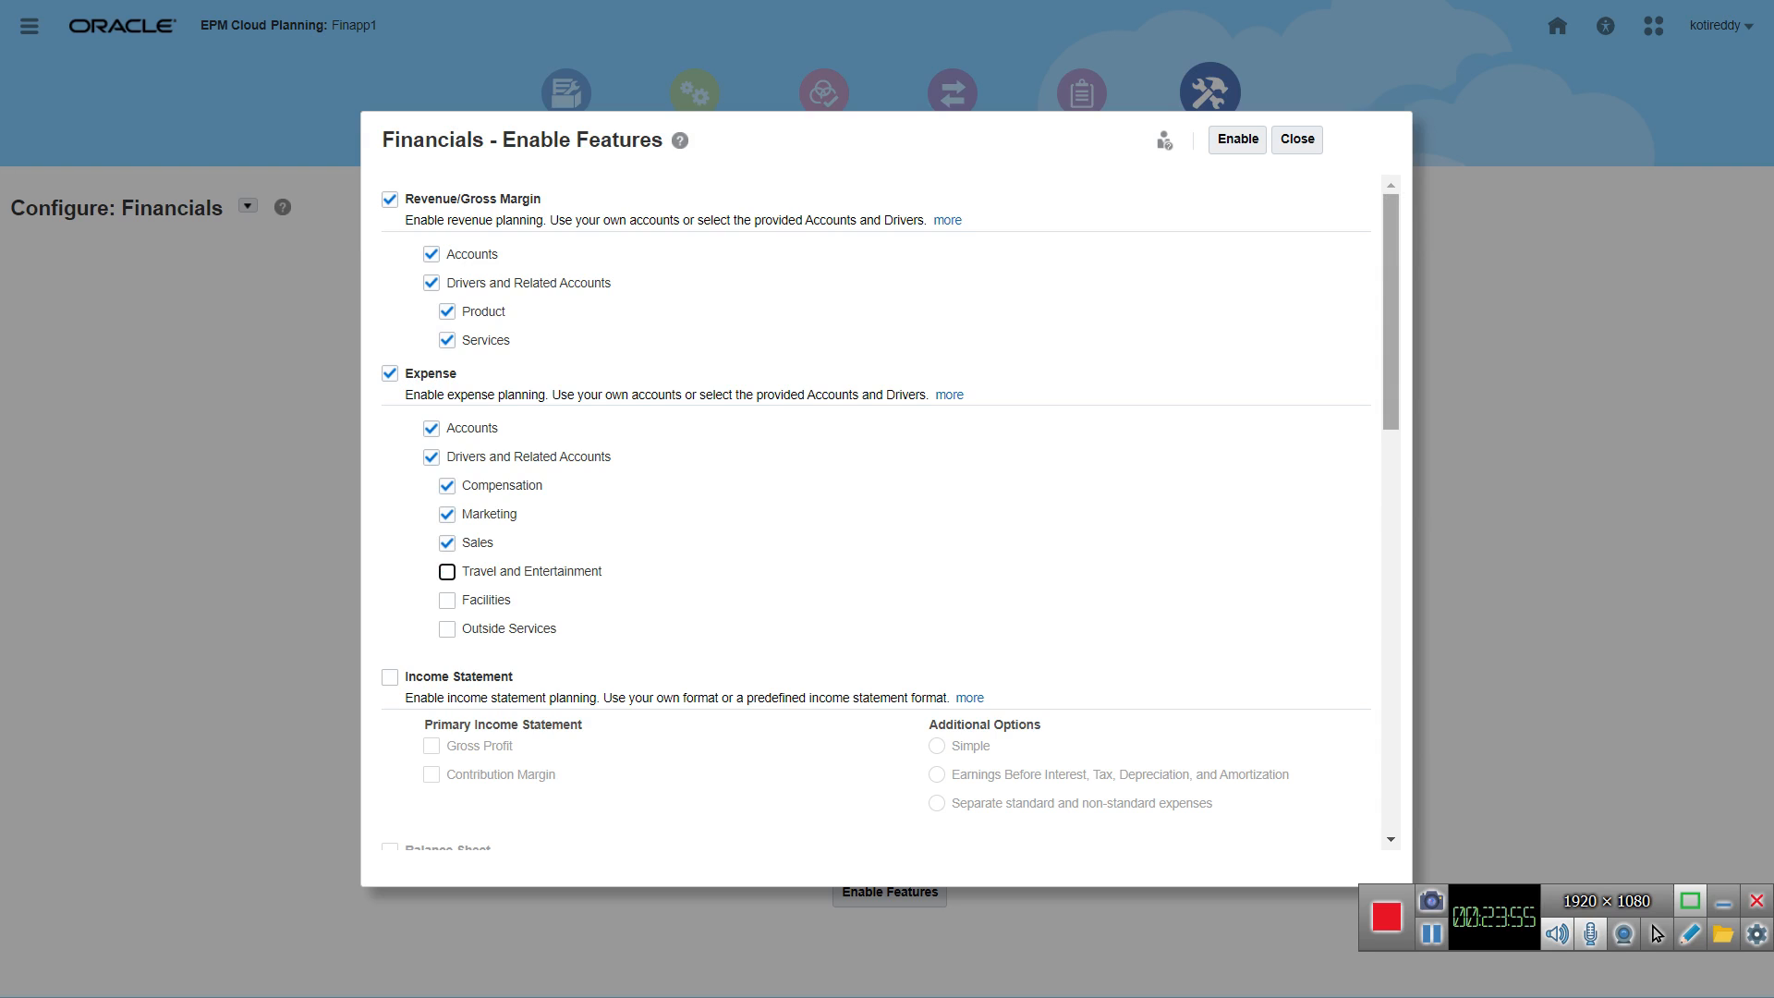
Step: Select Income Statement planning among the Financials features
drag(1391, 312, 1391, 450)
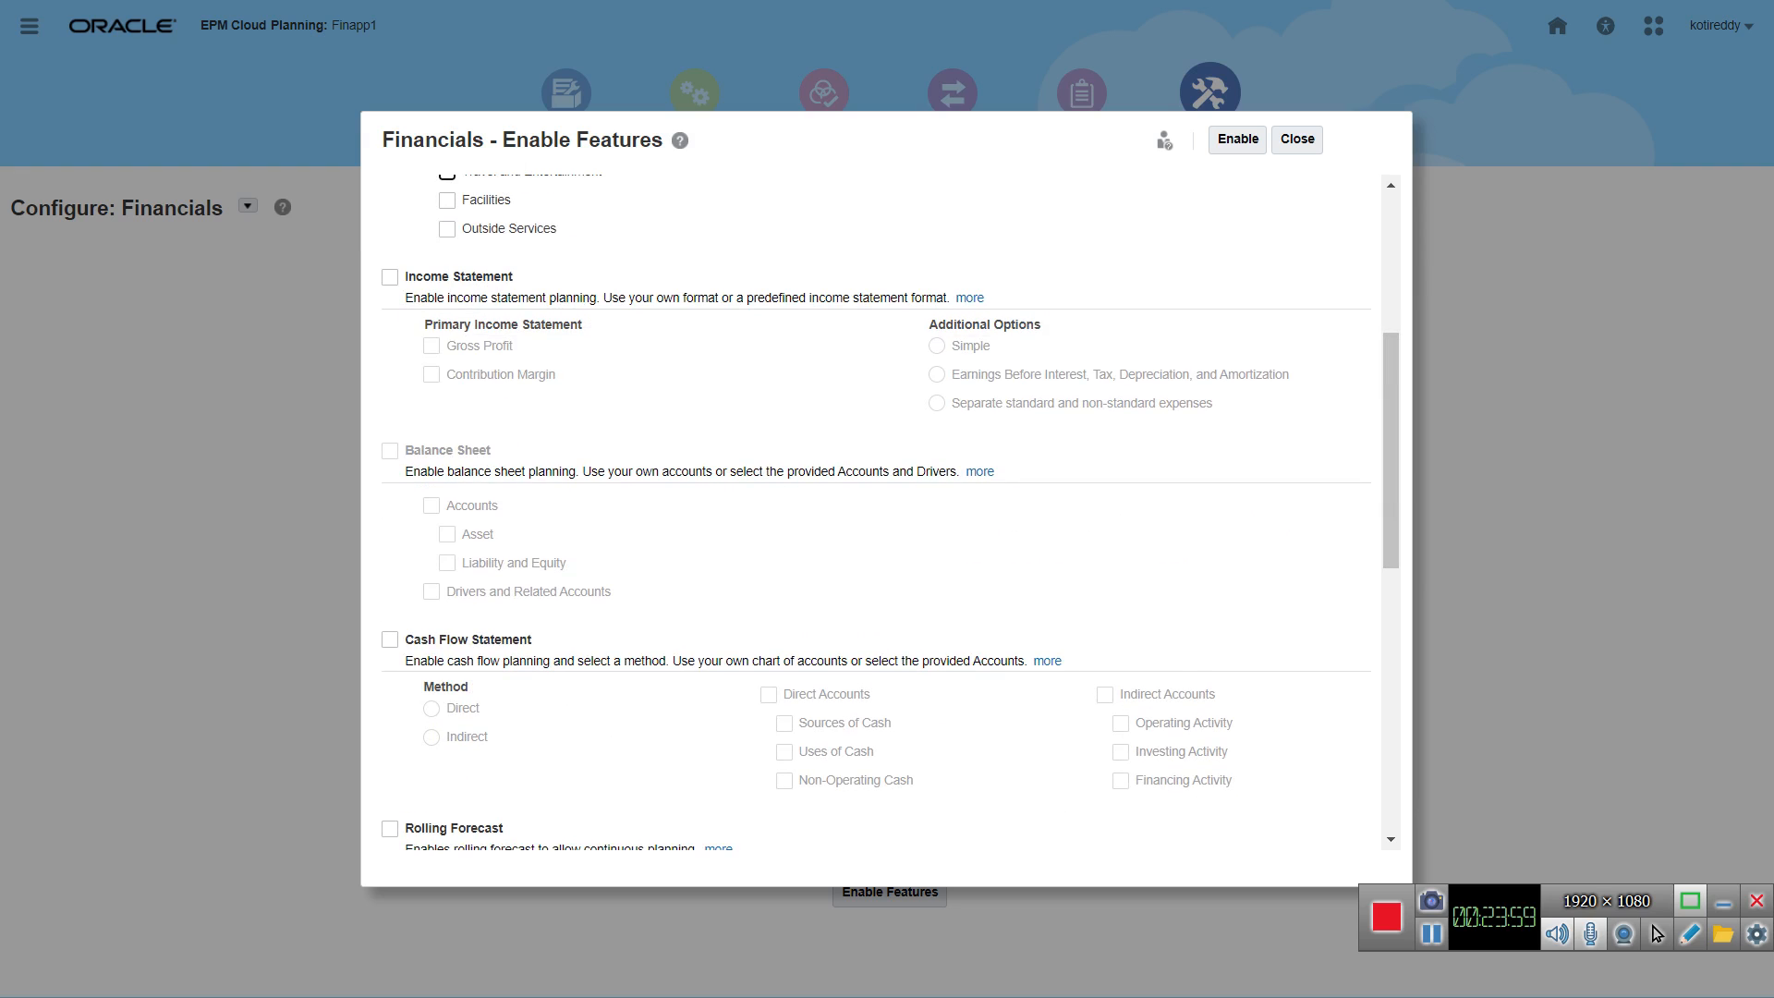
click(390, 278)
scroll(878, 508, up, 3)
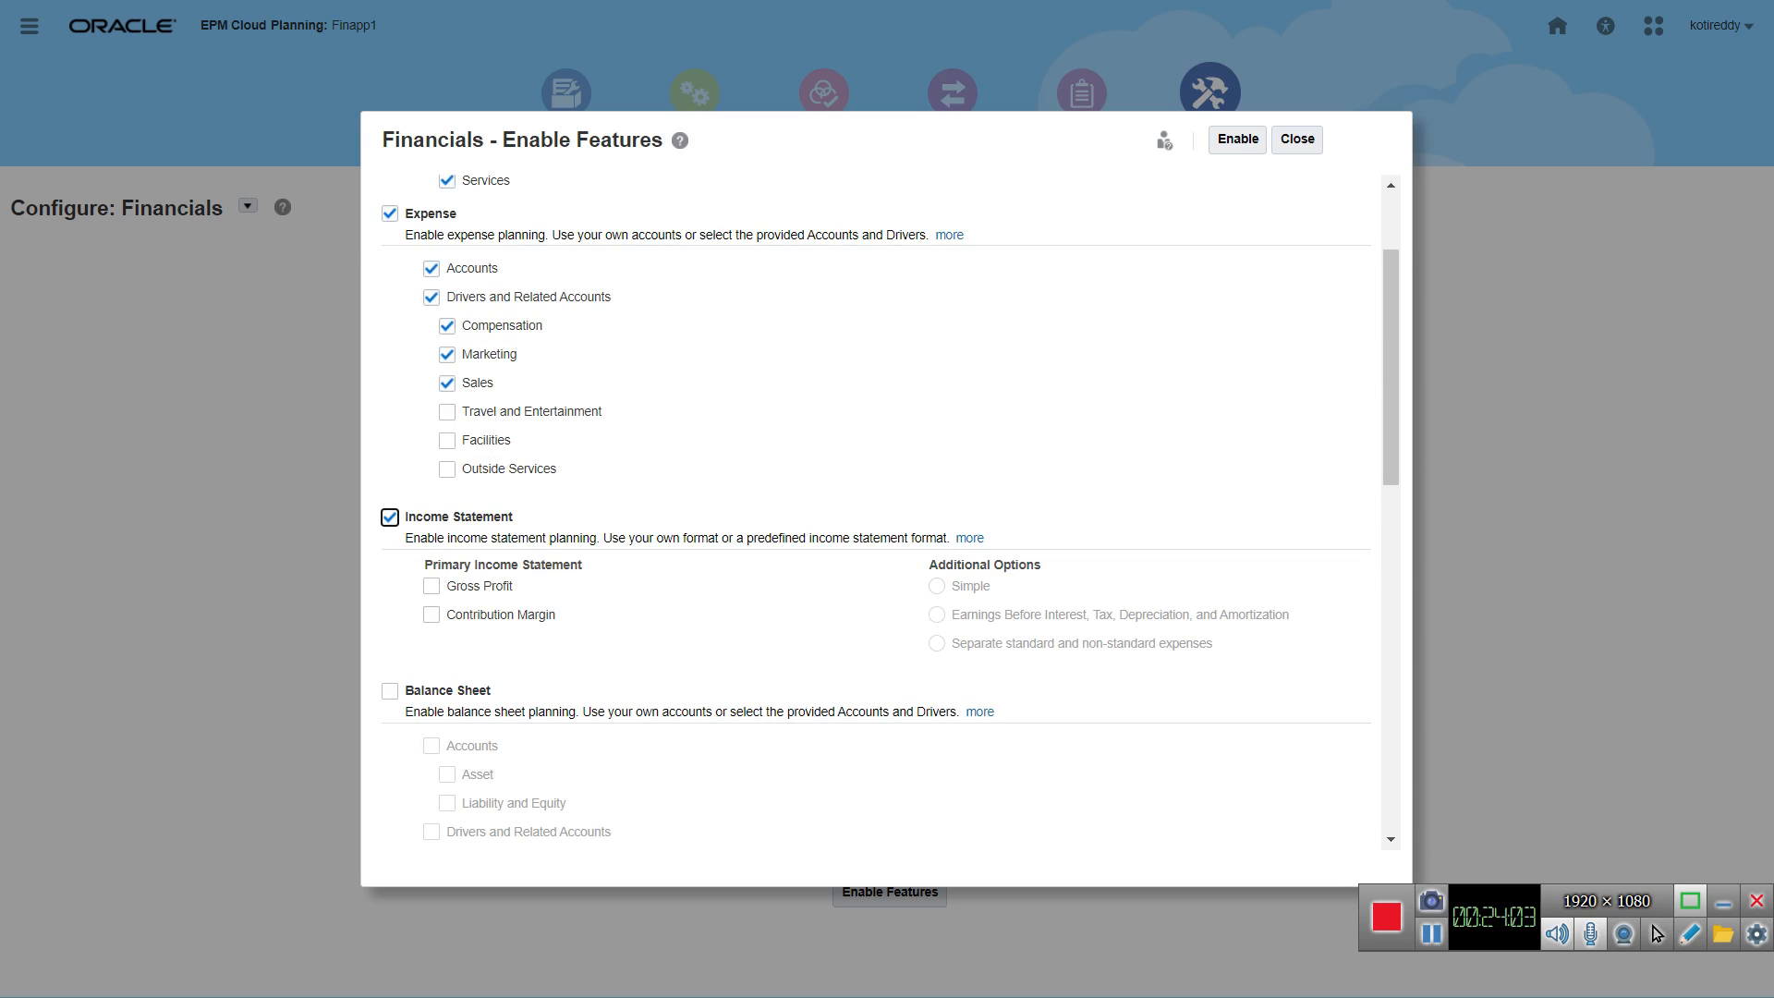
Step: Choose Gross Profit as the primary income statement format and select Cash Flow Statement planning
click(432, 586)
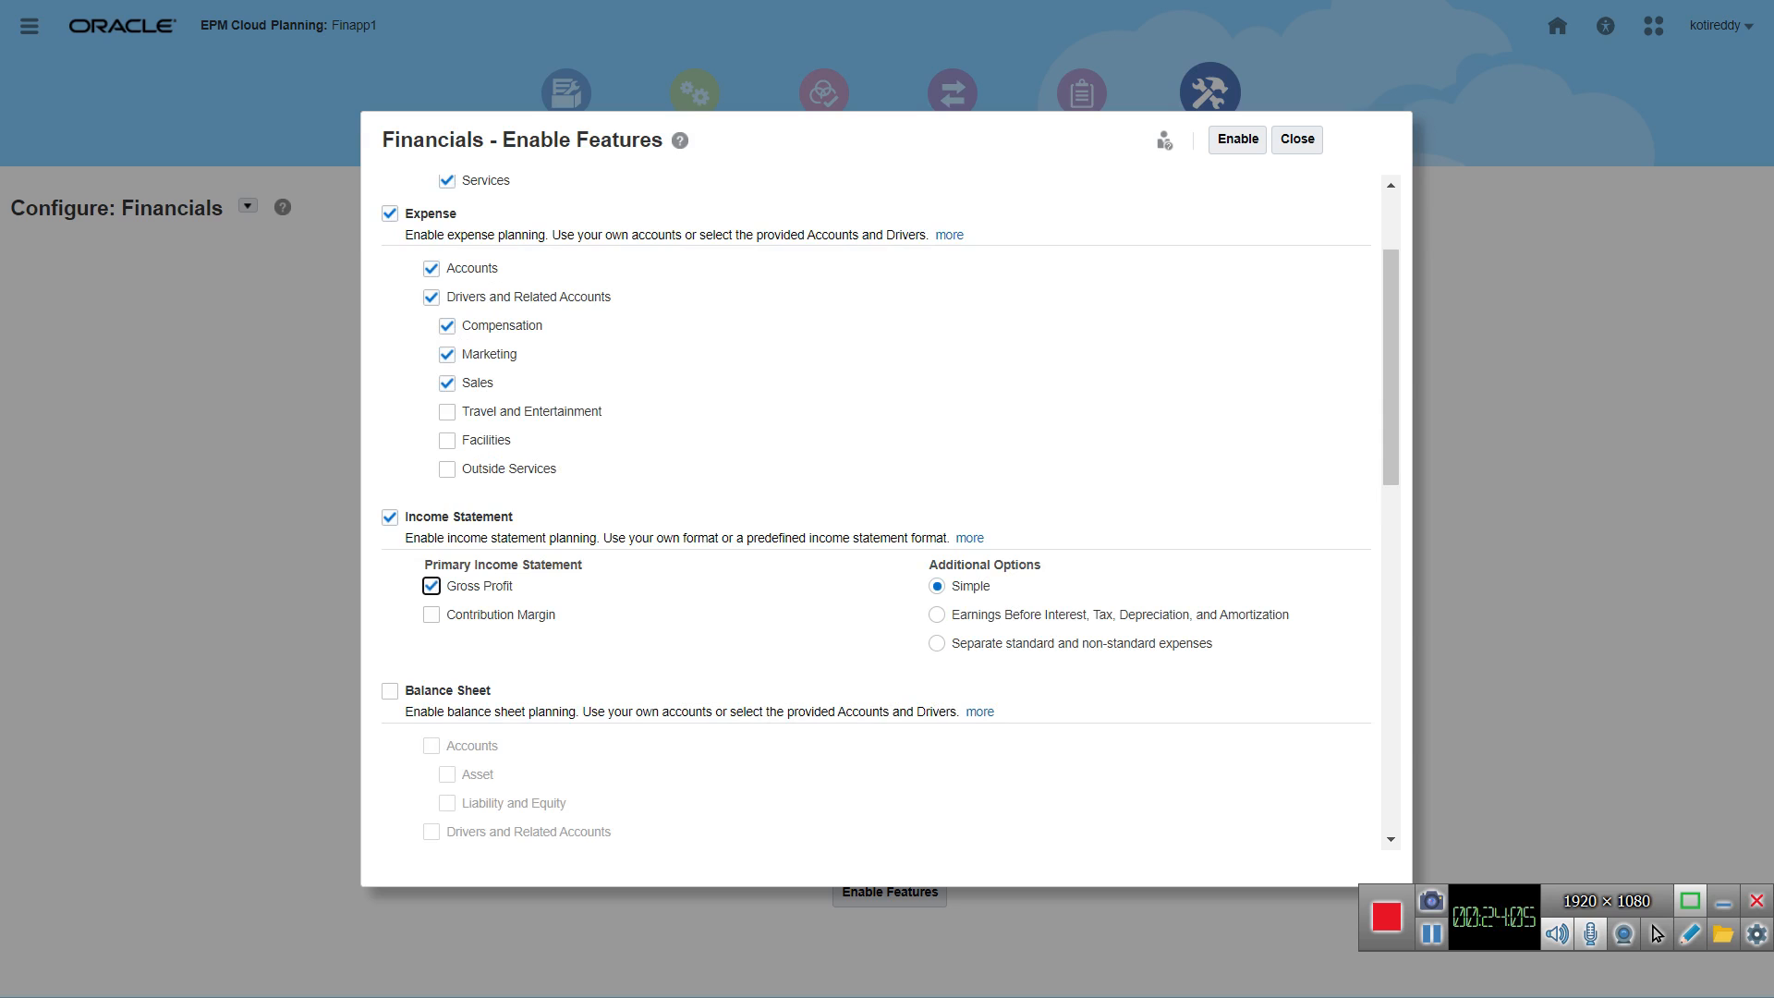
scroll(878, 508, down, 3)
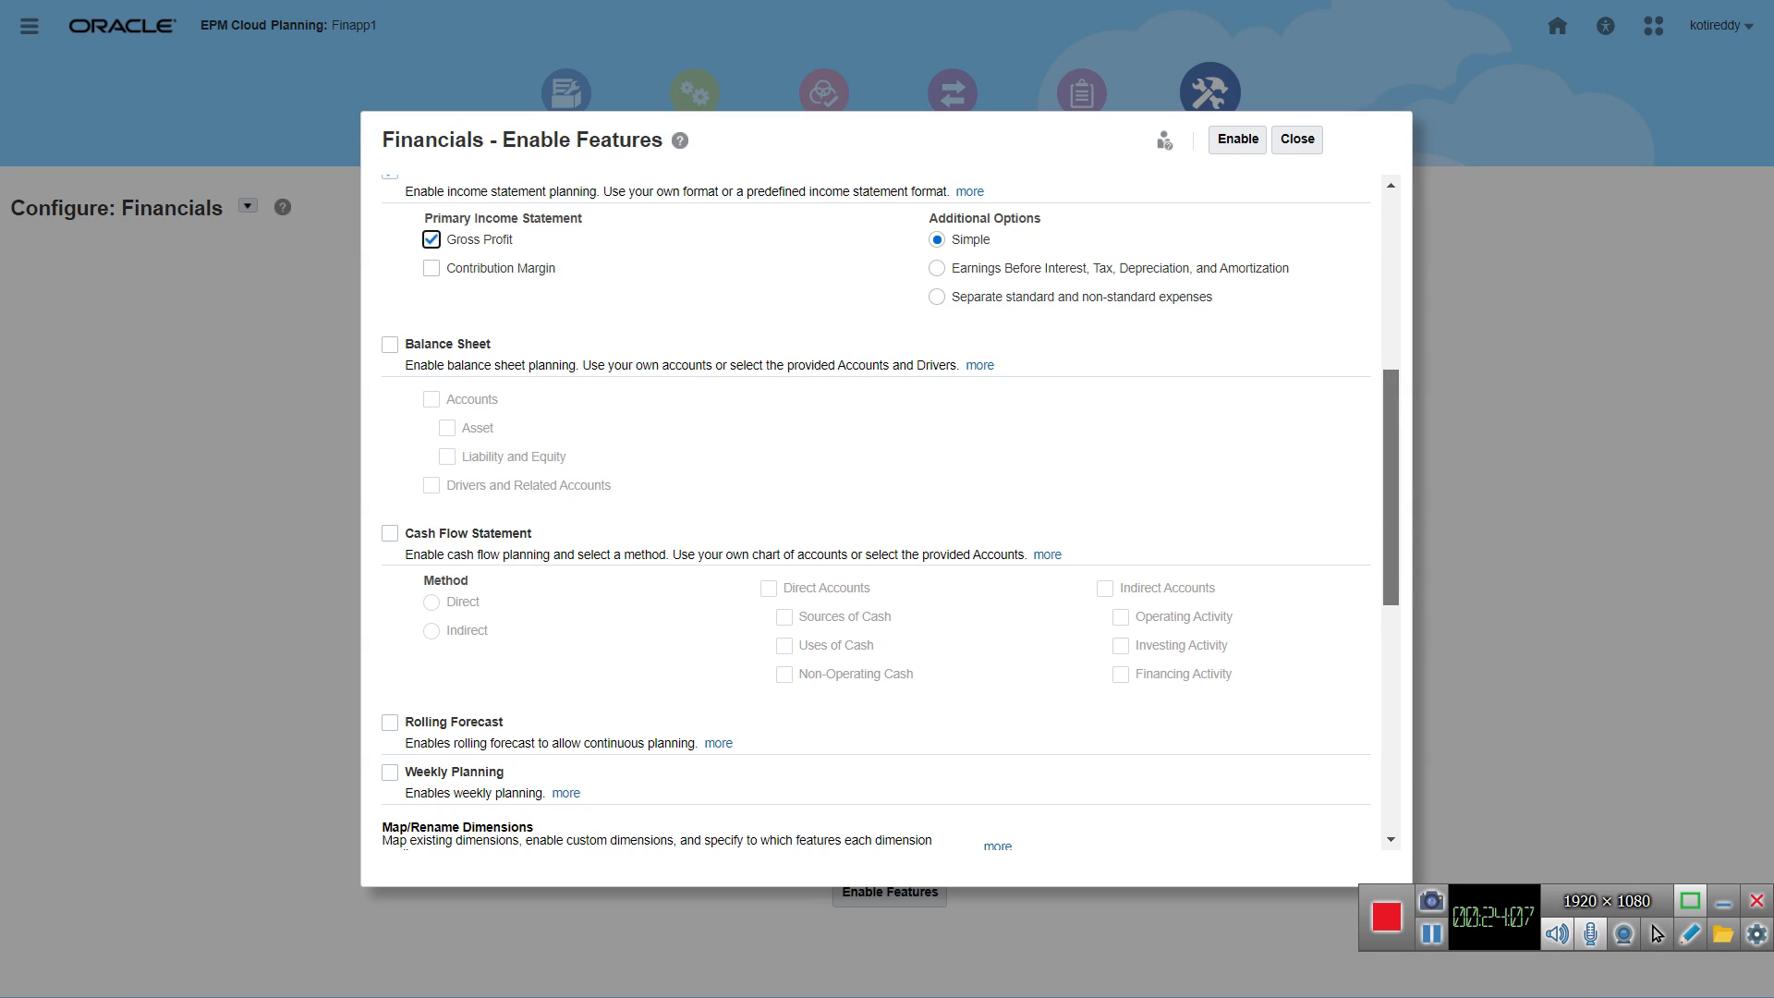
scroll(877, 508, down, 2)
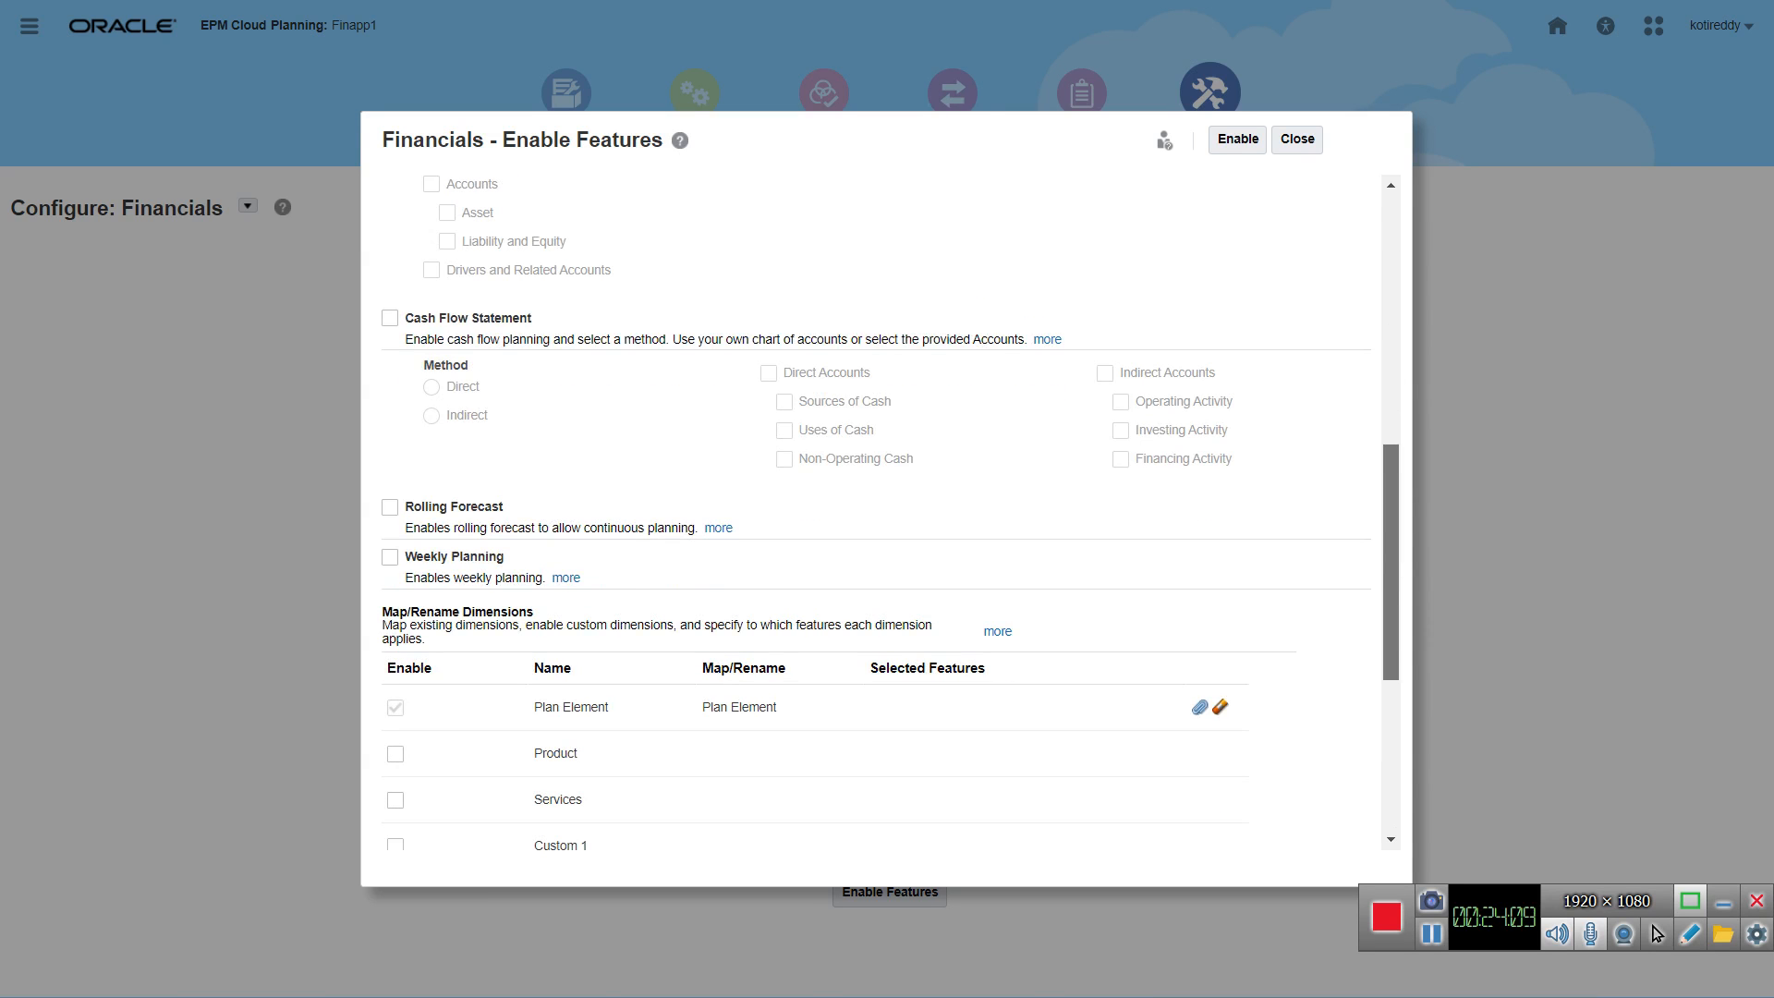
scroll(877, 508, down, 1)
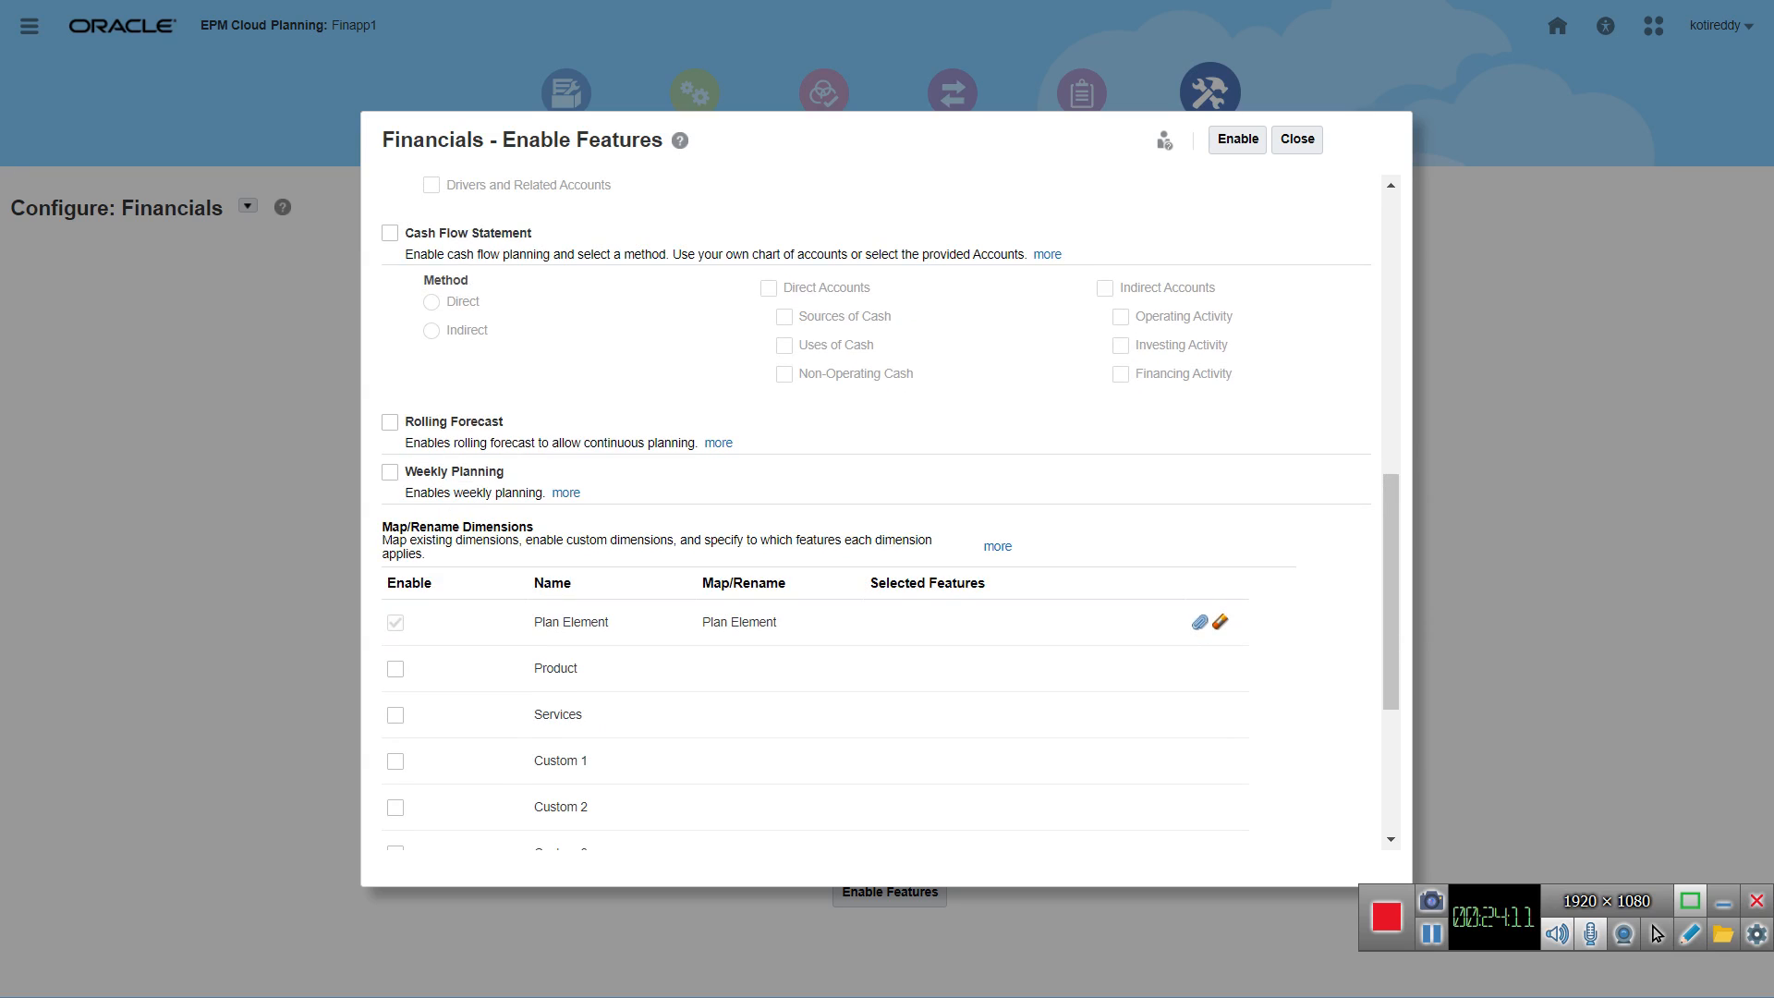
click(390, 233)
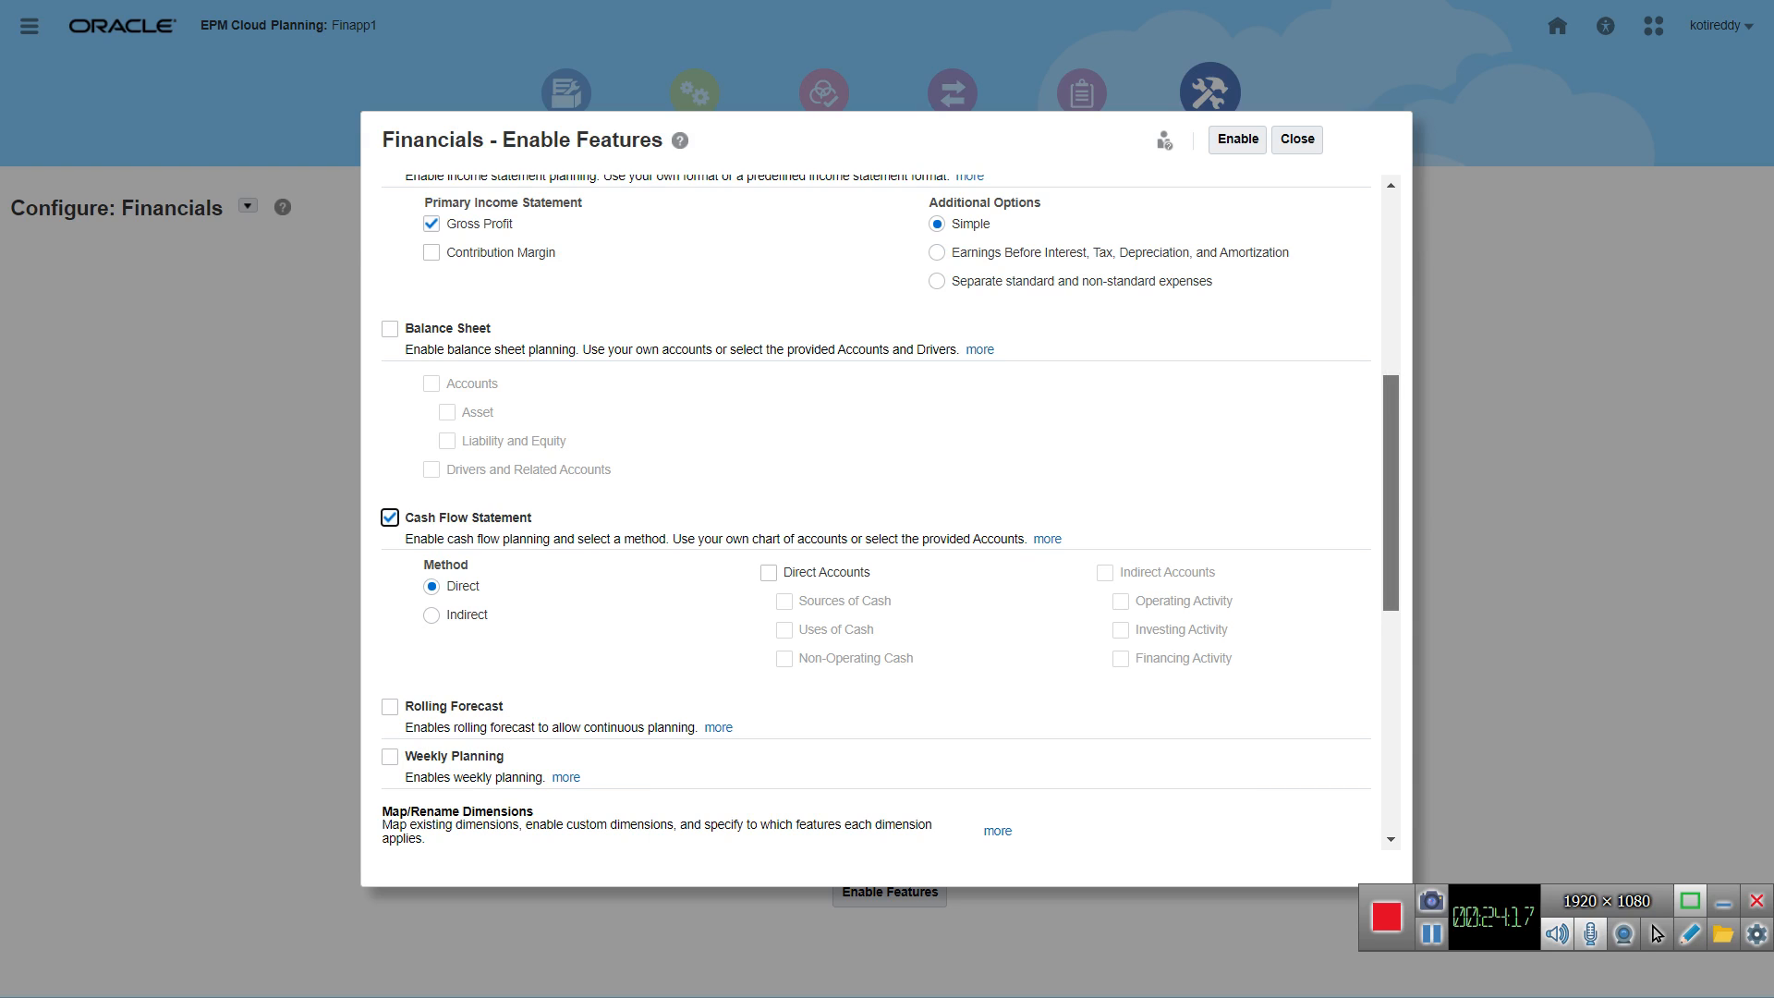
Step: Select Balance Sheet planning with Accounts and its Asset option
scroll(877, 508, up, 5)
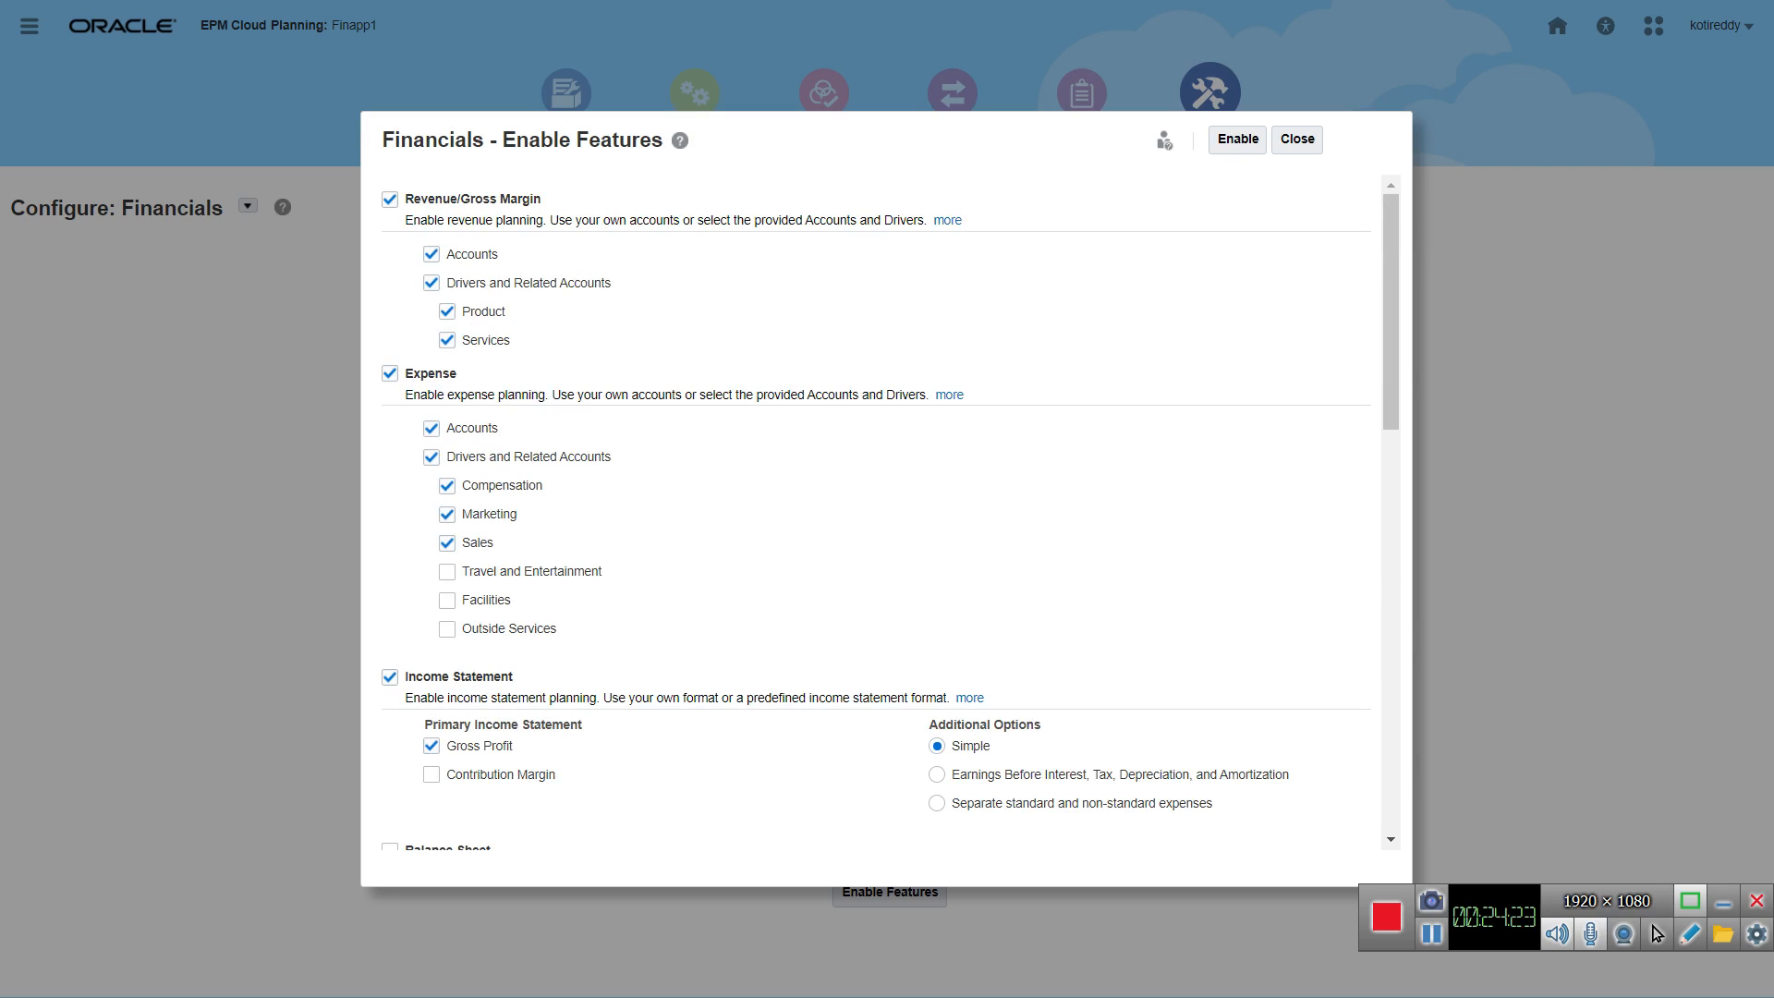
scroll(1392, 370, down, 5)
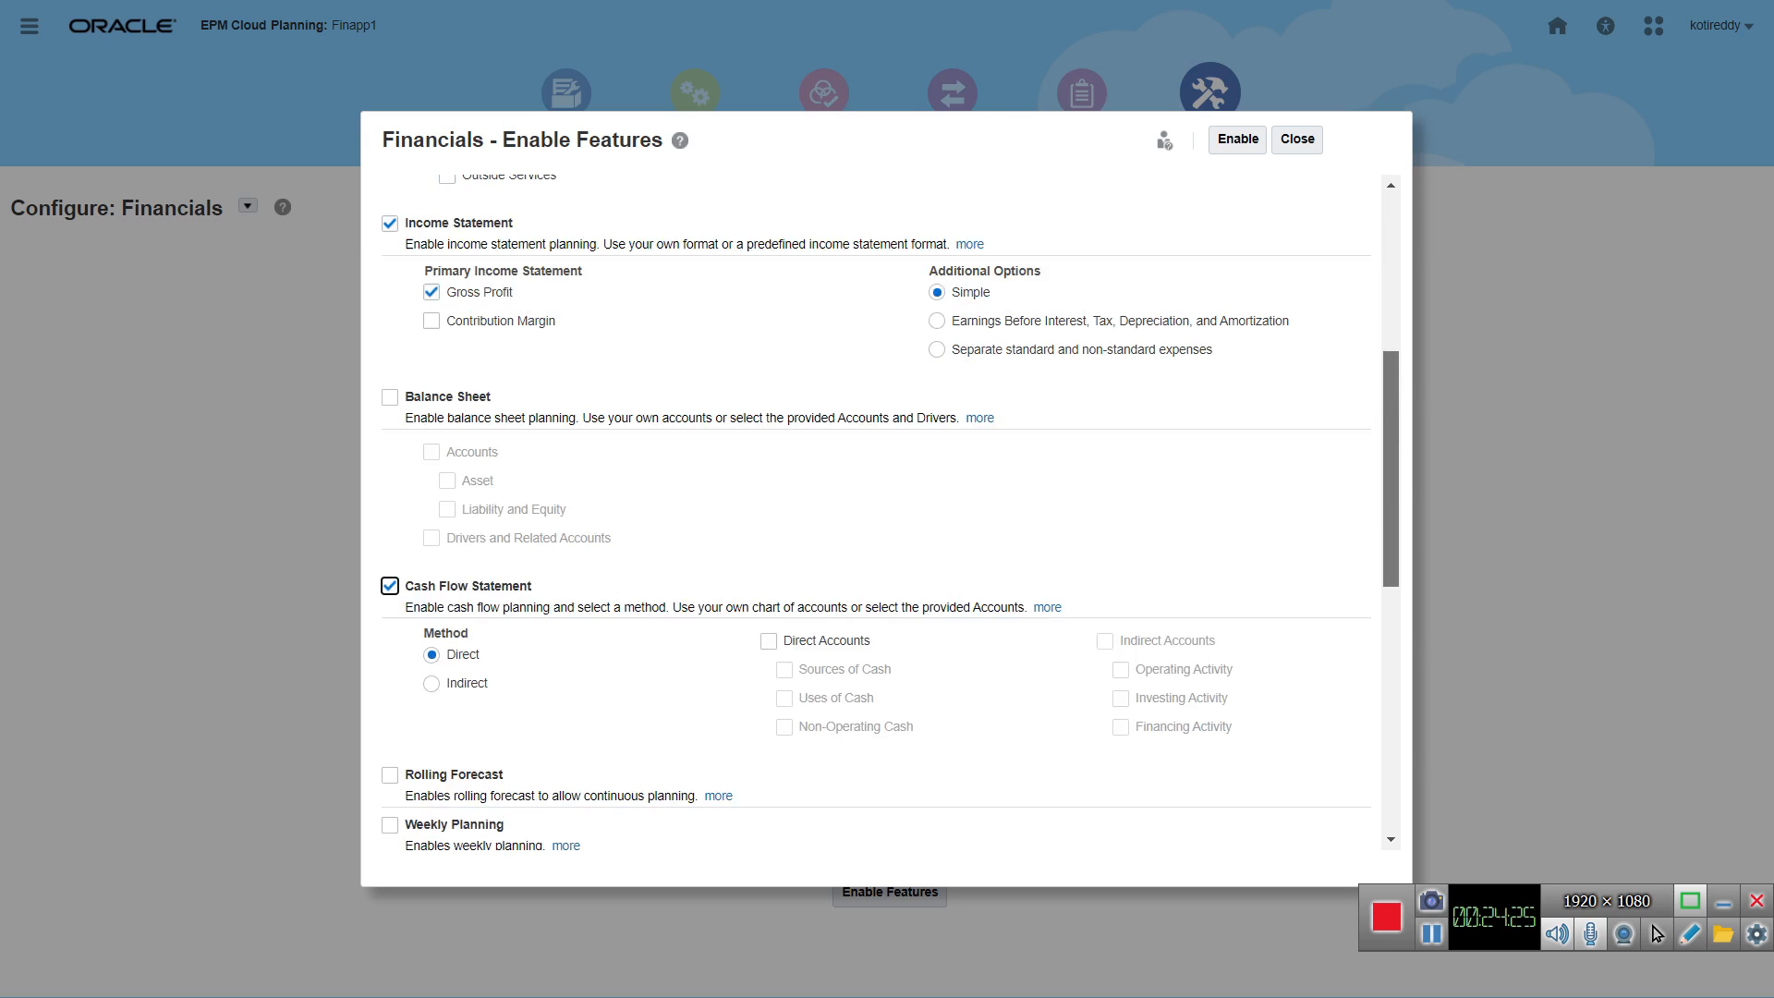
scroll(890, 513, up, 5)
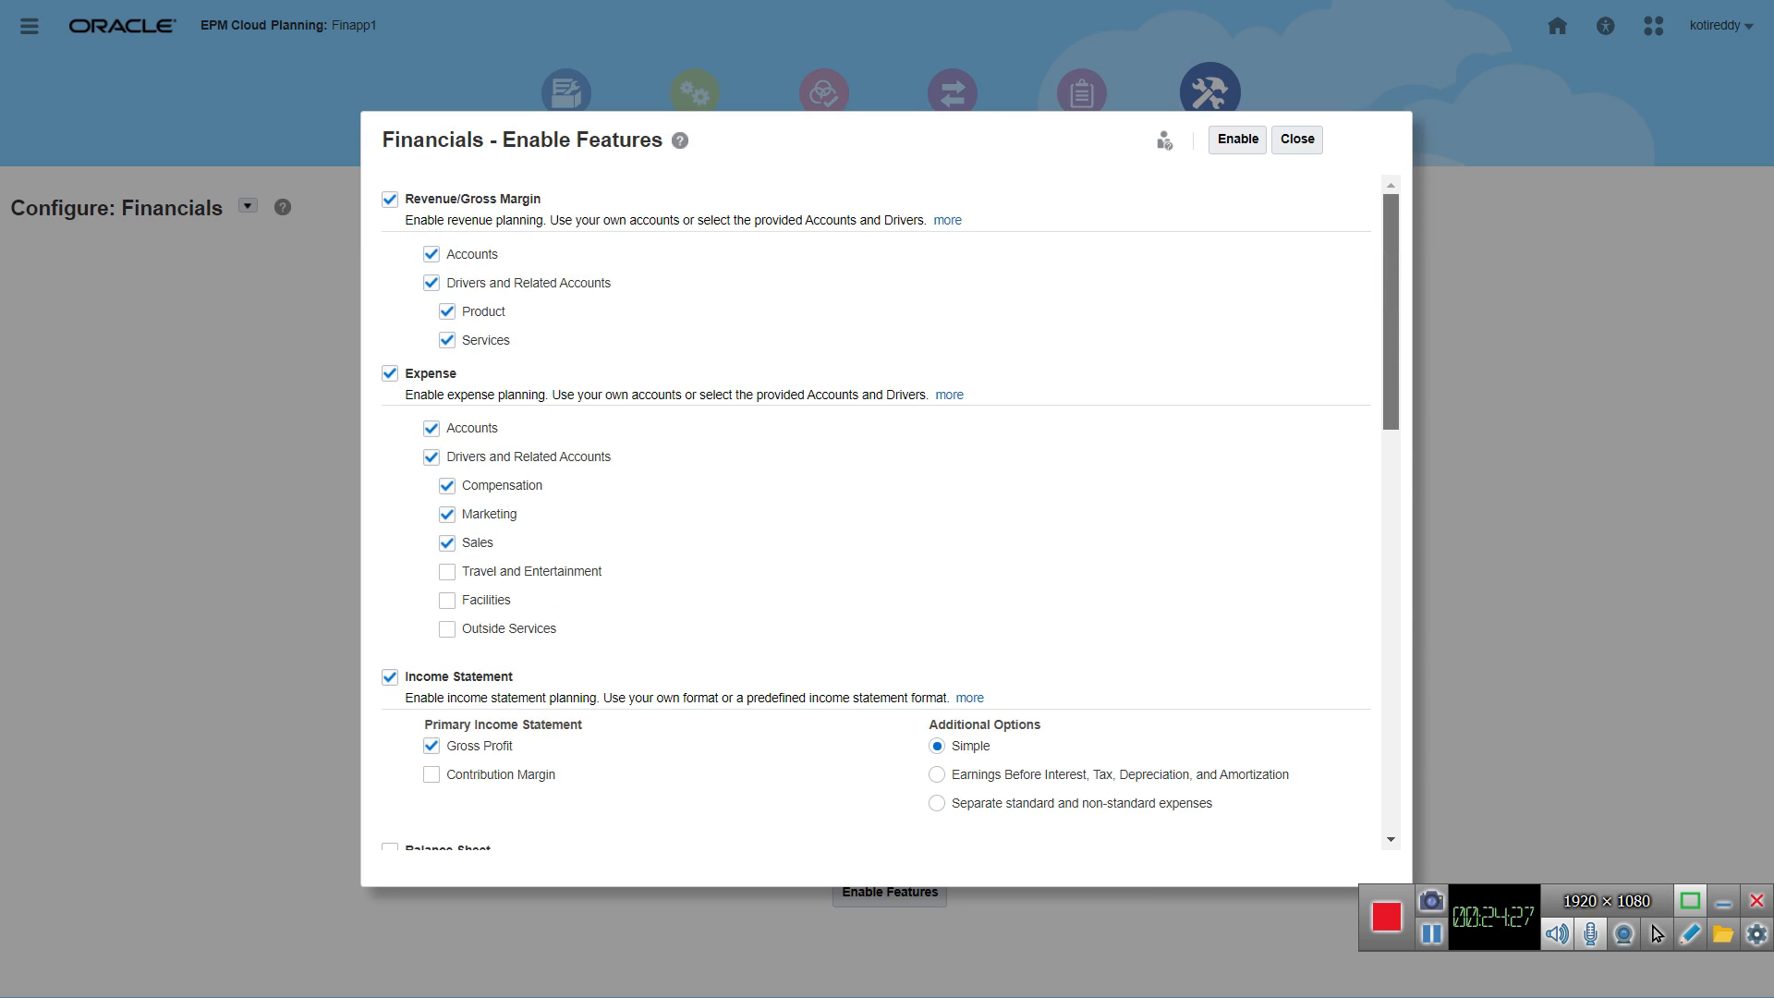
scroll(890, 513, down, 5)
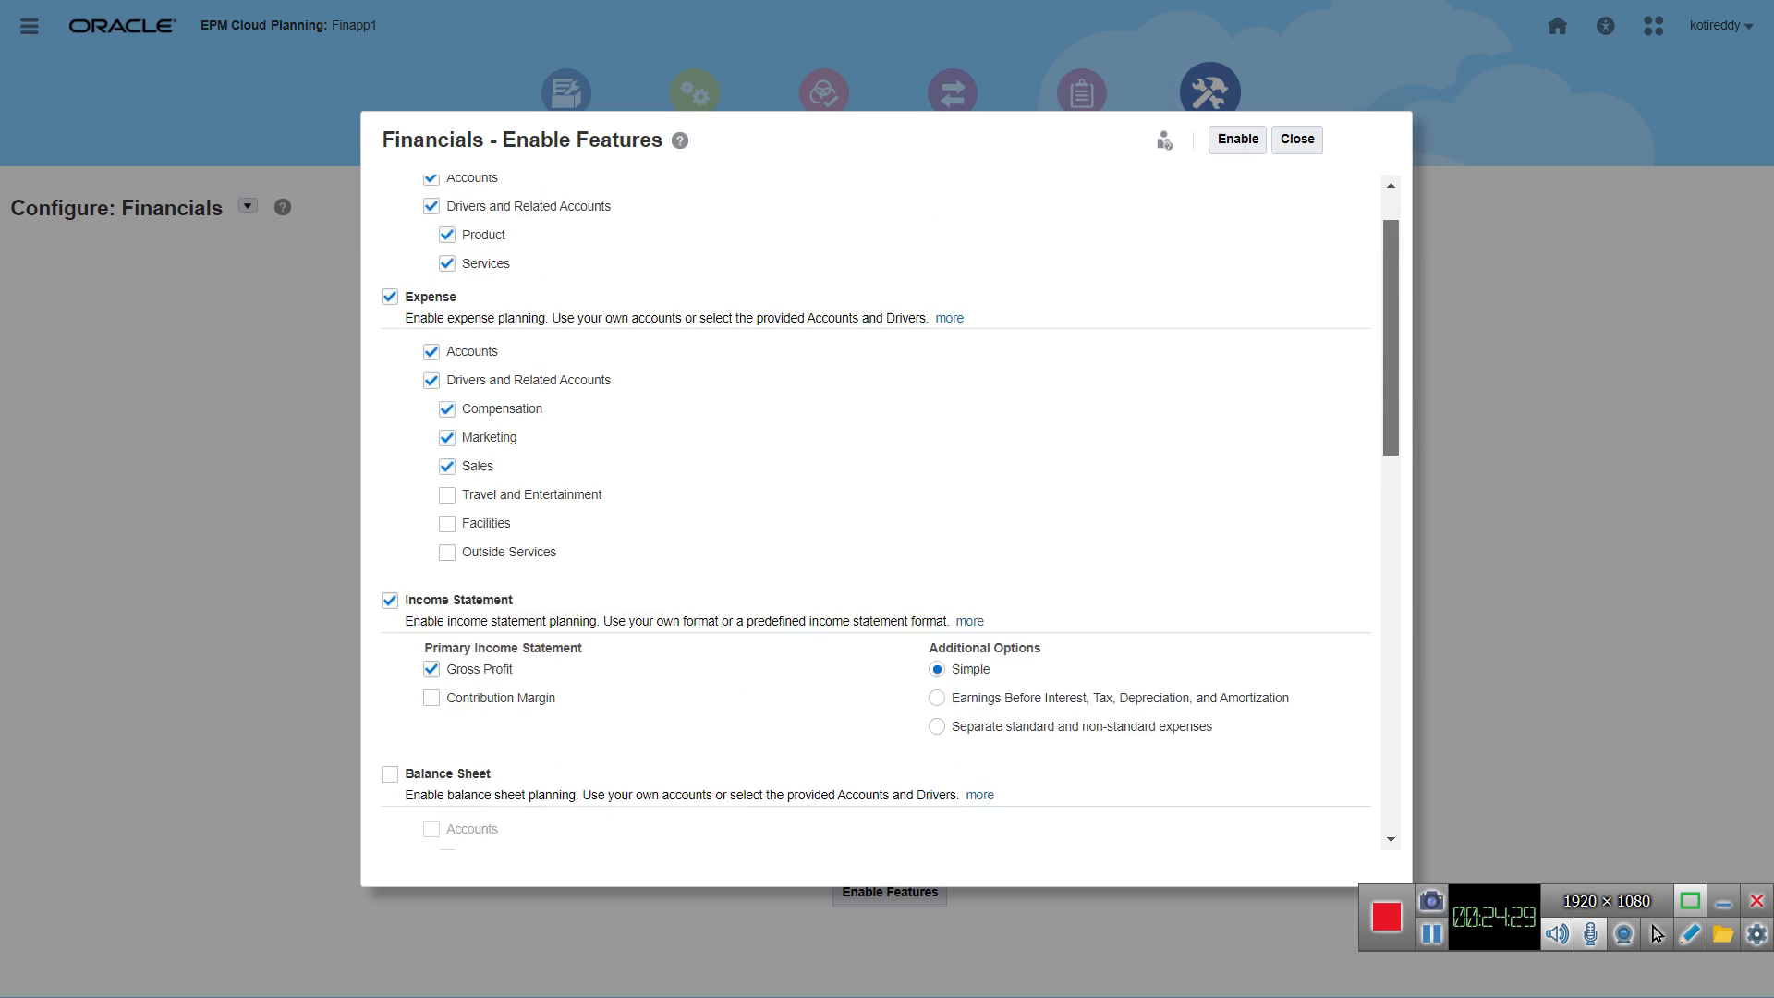
scroll(890, 513, down, 1)
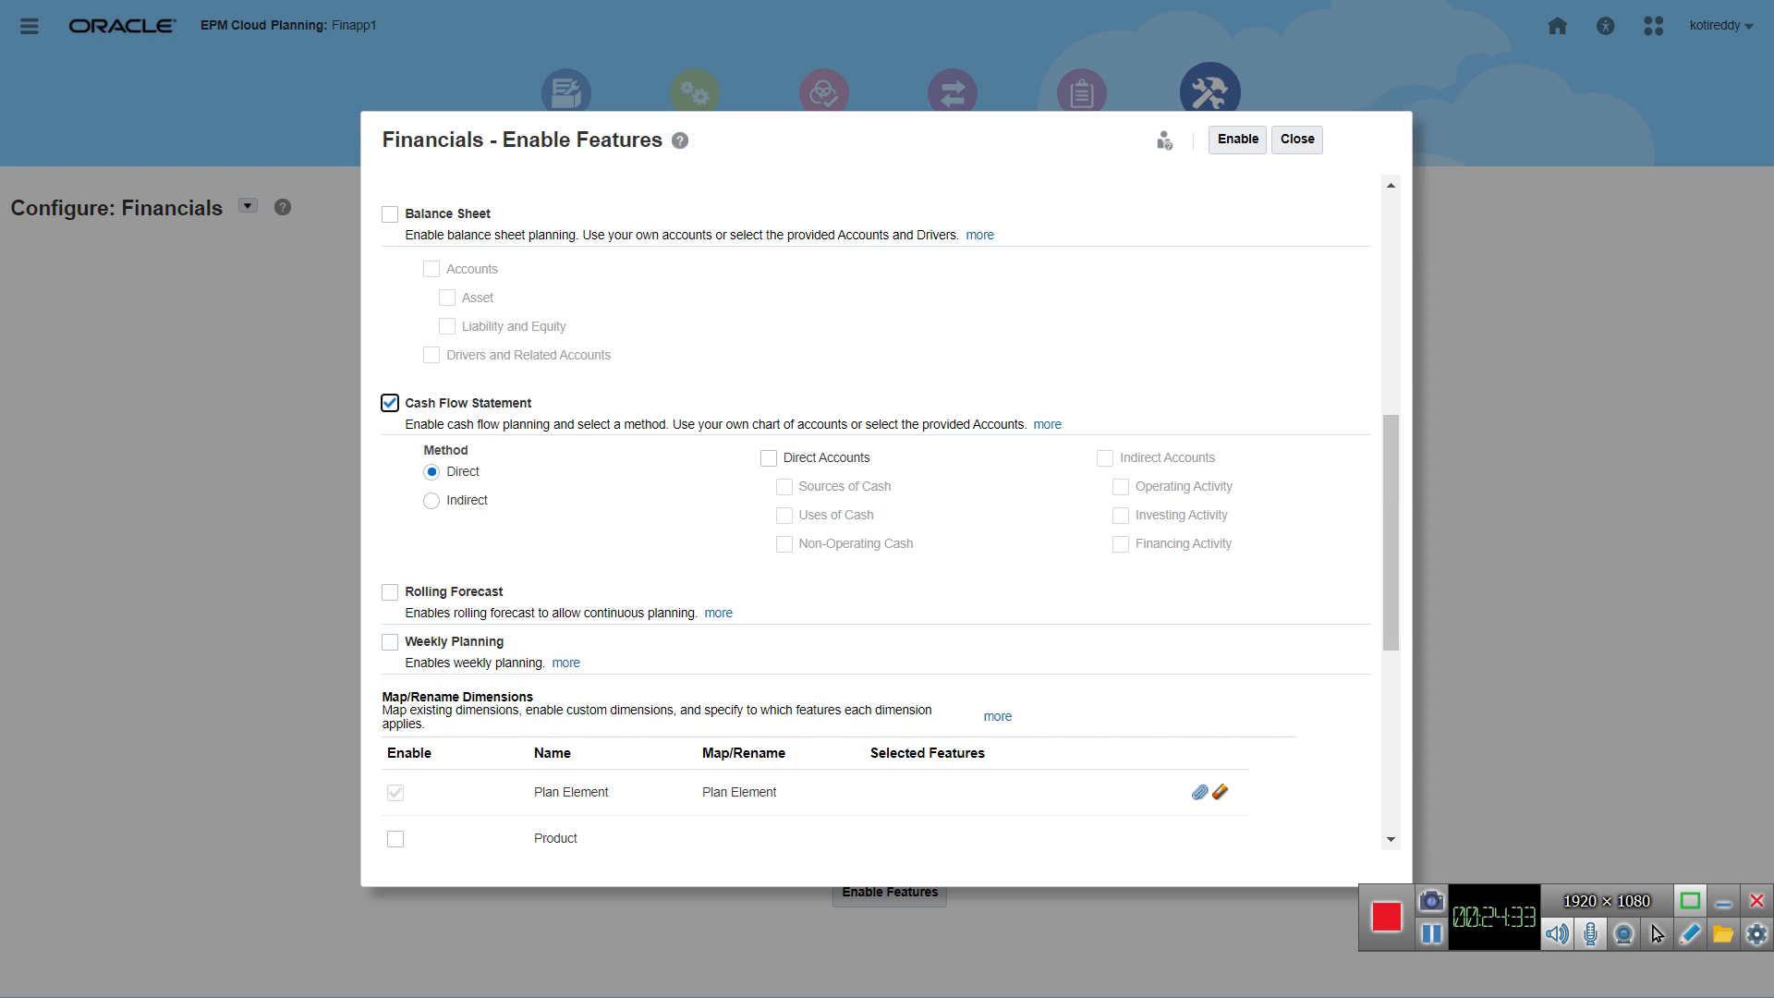
click(390, 214)
scroll(881, 513, up, 3)
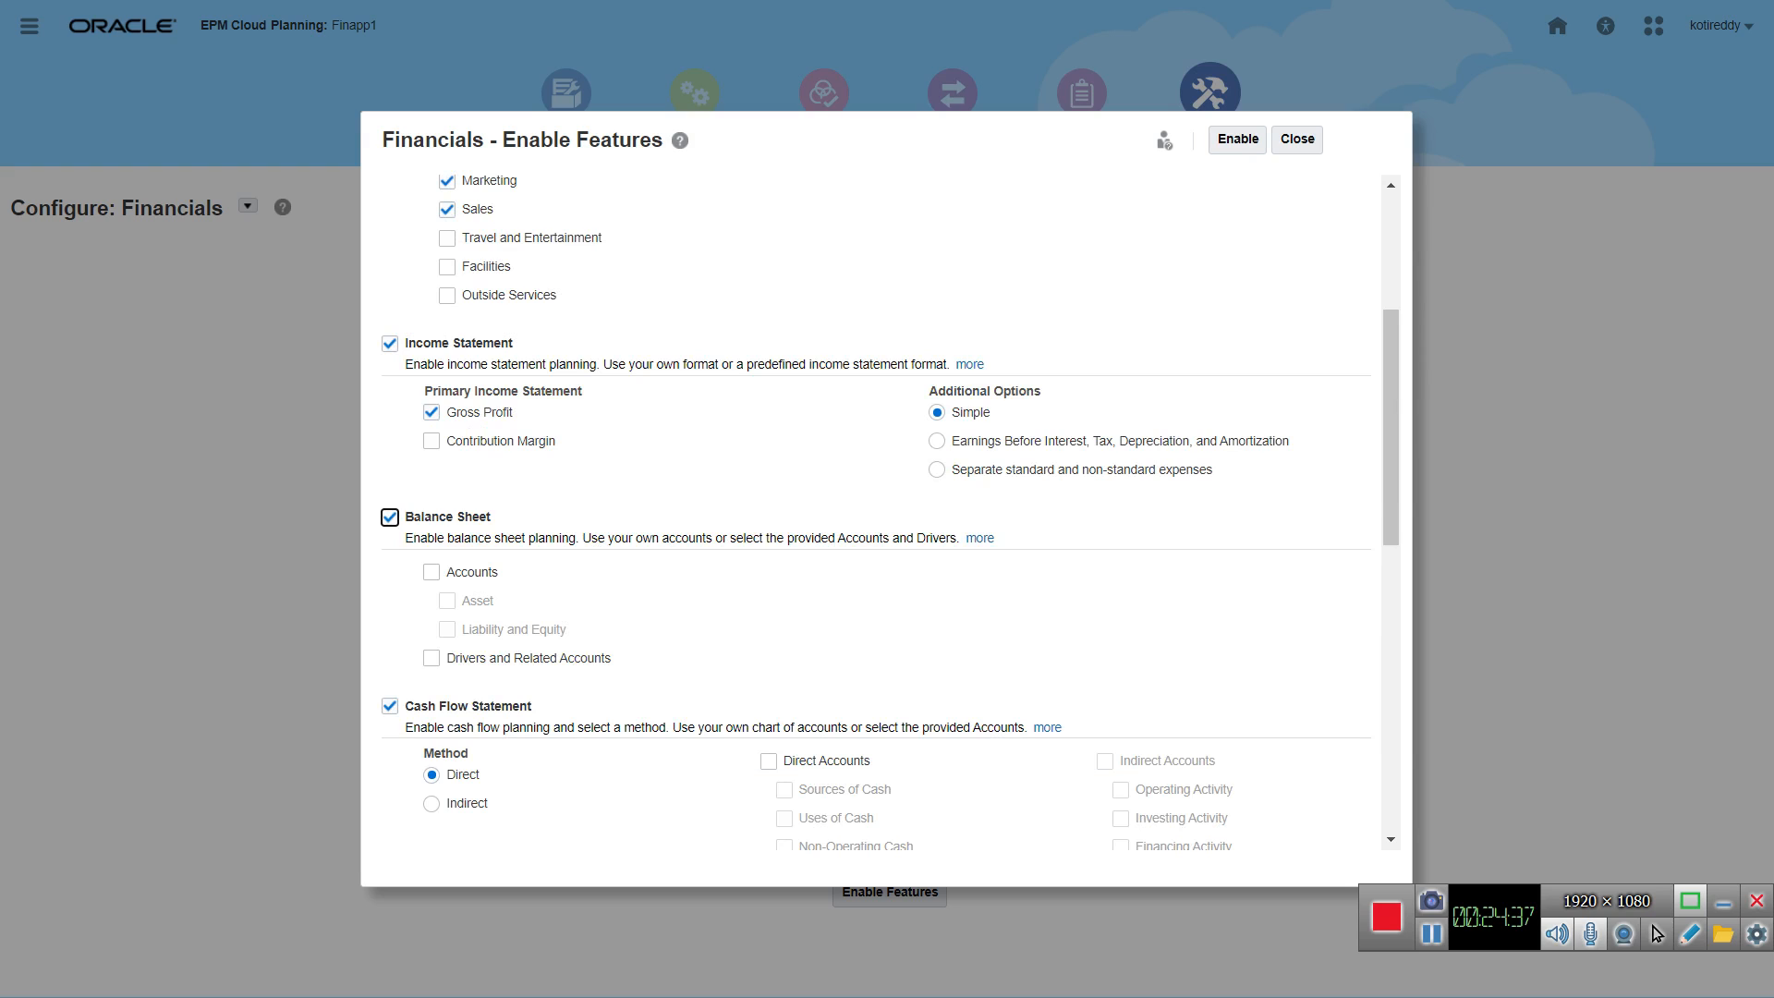
click(431, 572)
scroll(881, 513, down, 1)
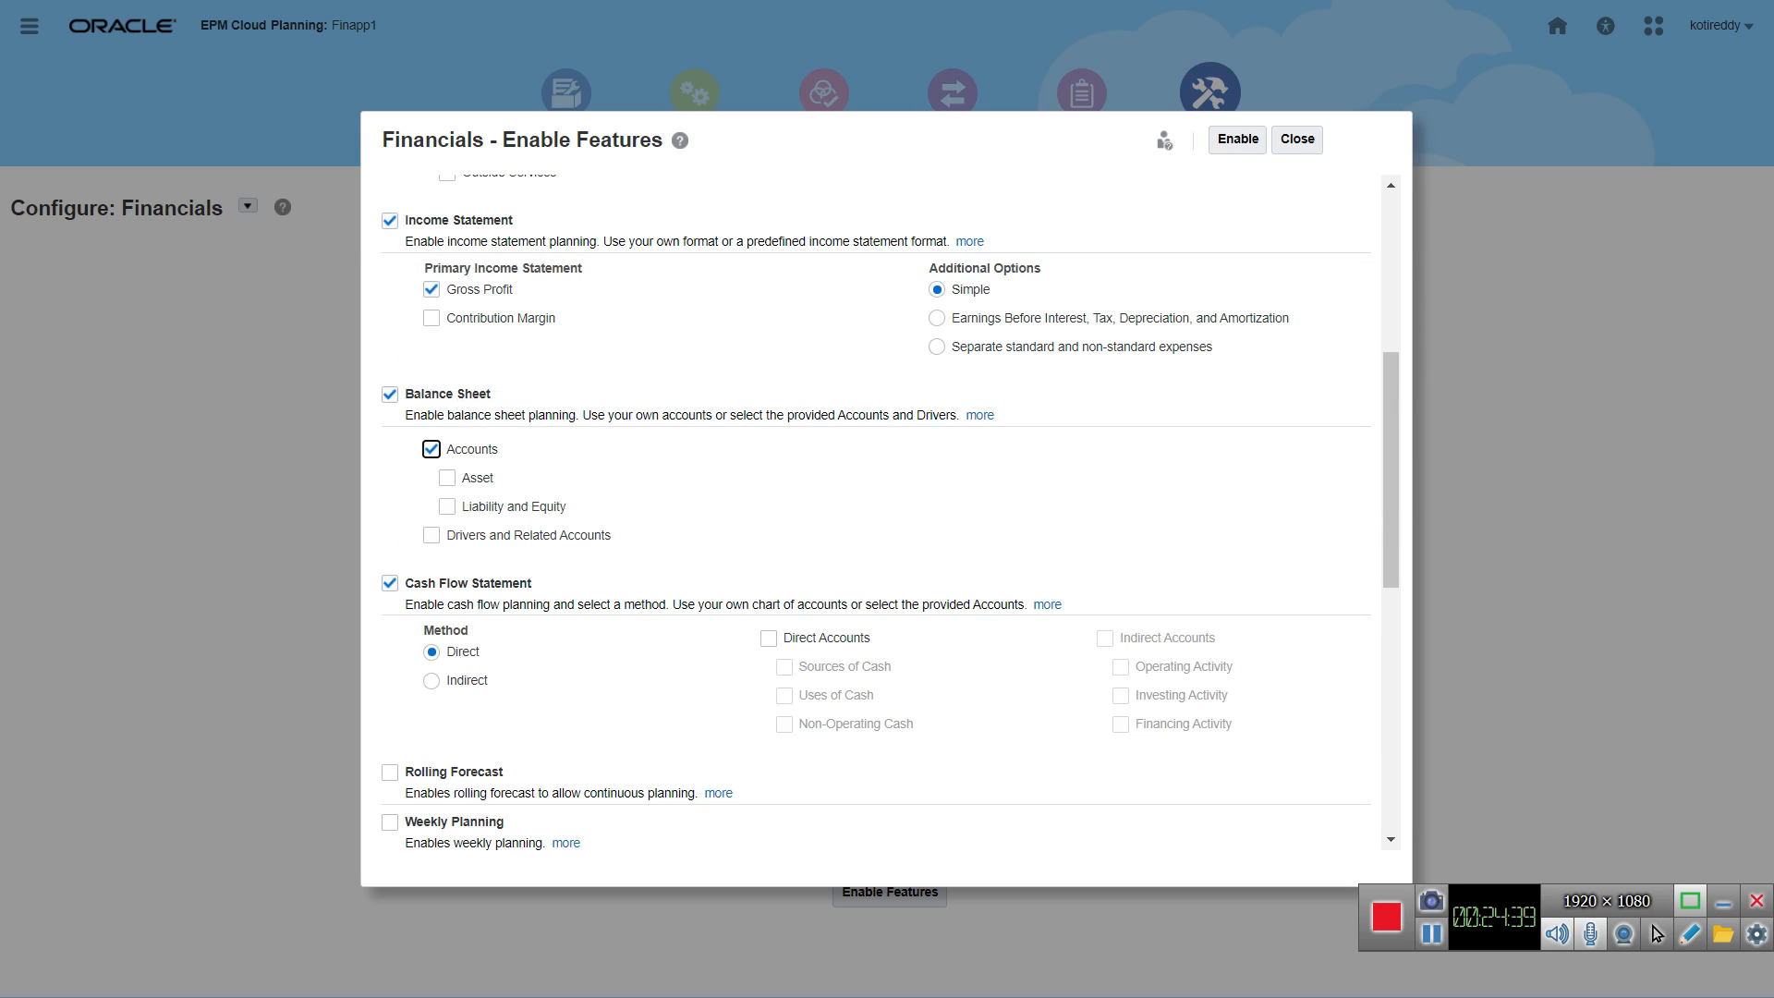
click(447, 477)
Step: Review the selected Financials features from revenue to cash flow and the Map/Rename Dimensions list
scroll(880, 513, down, 4)
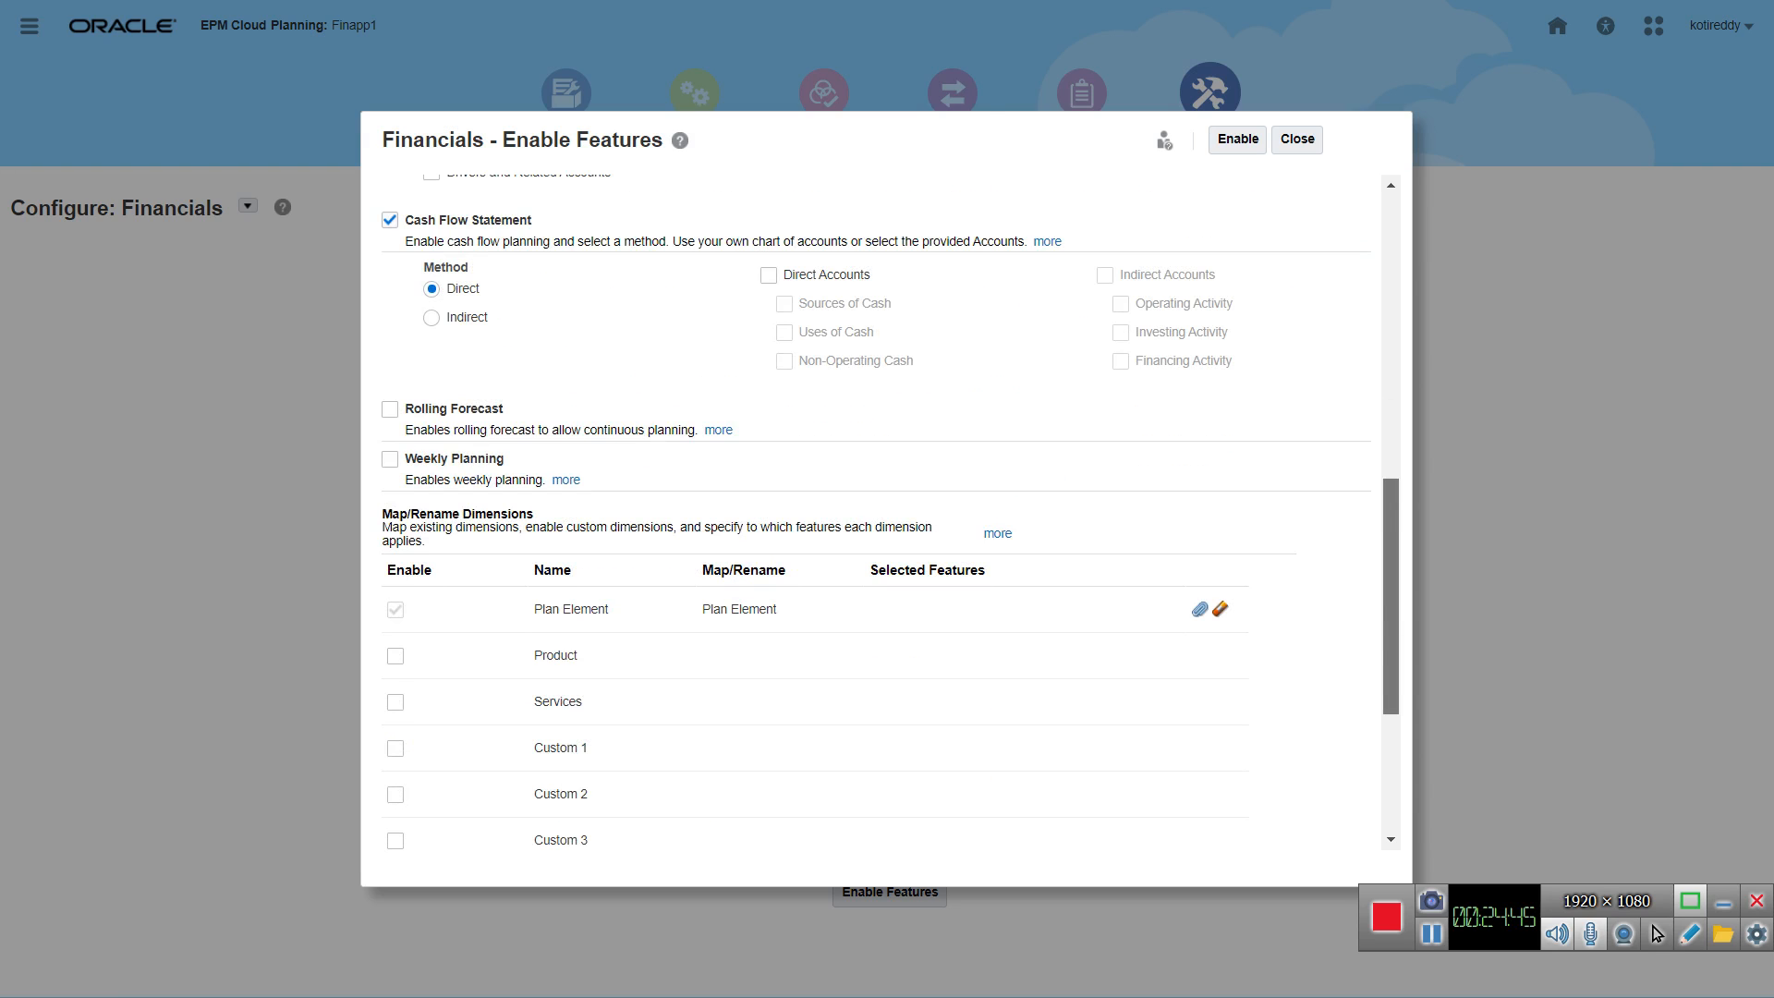
scroll(880, 512, down, 4)
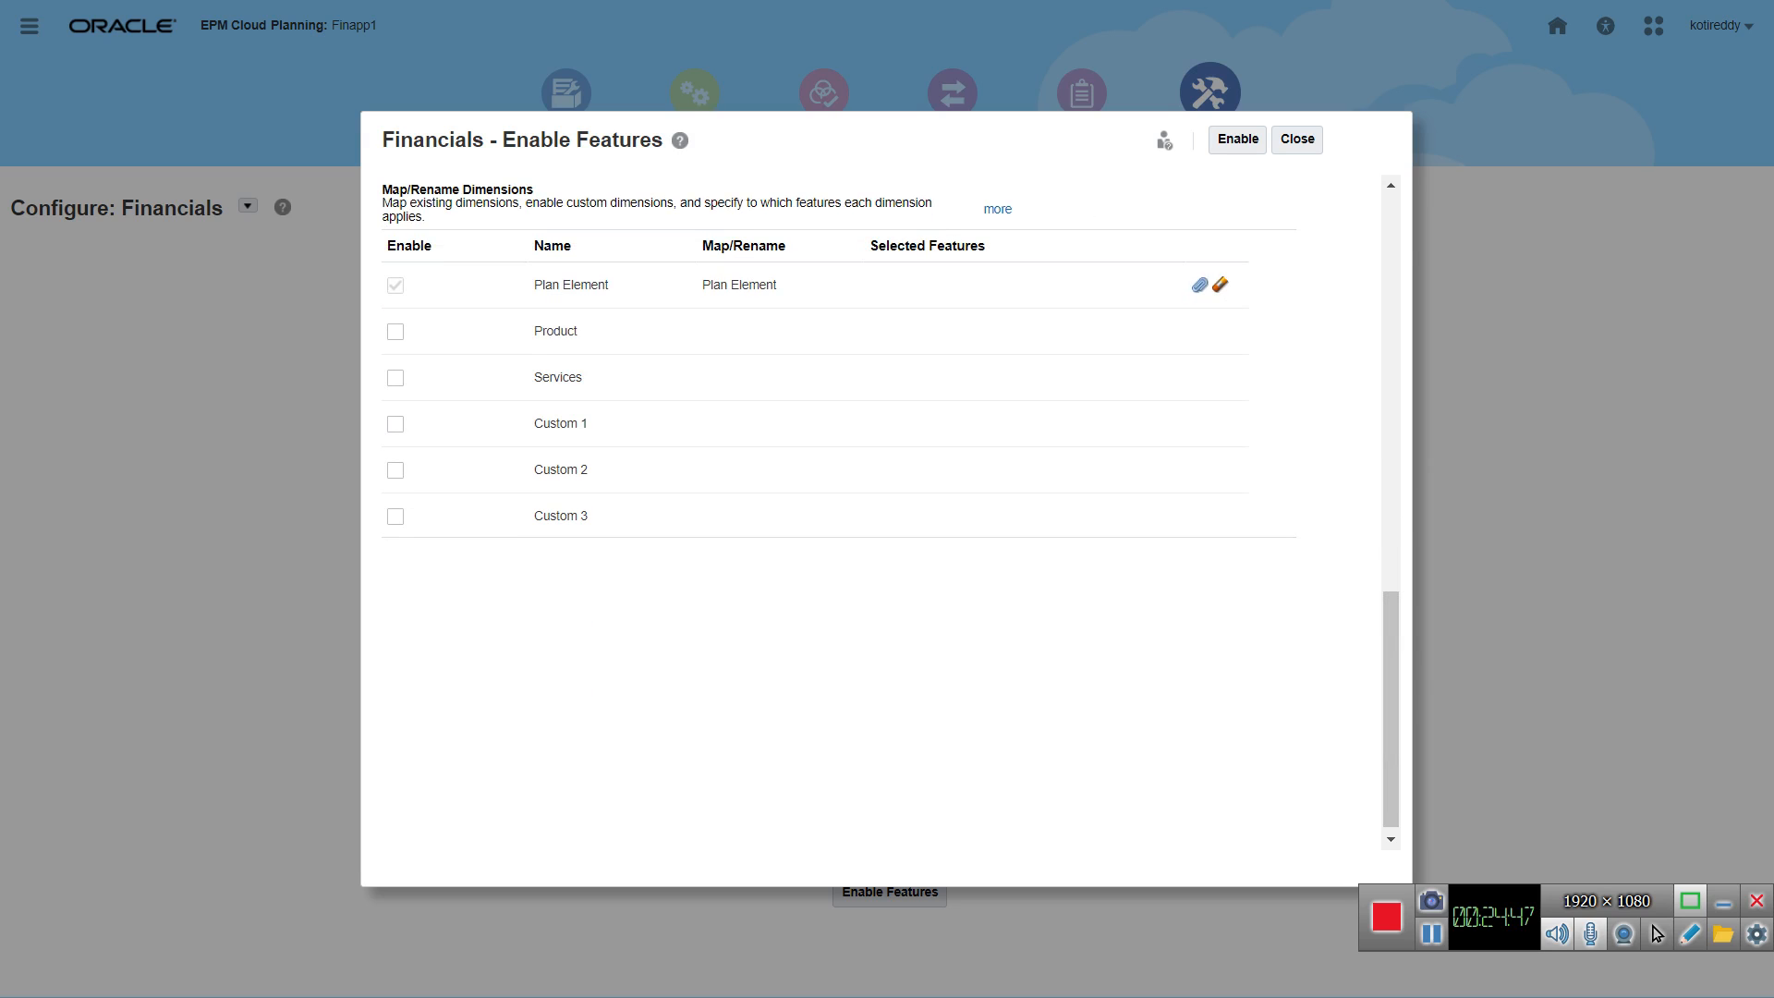
drag(1391, 709, 1390, 312)
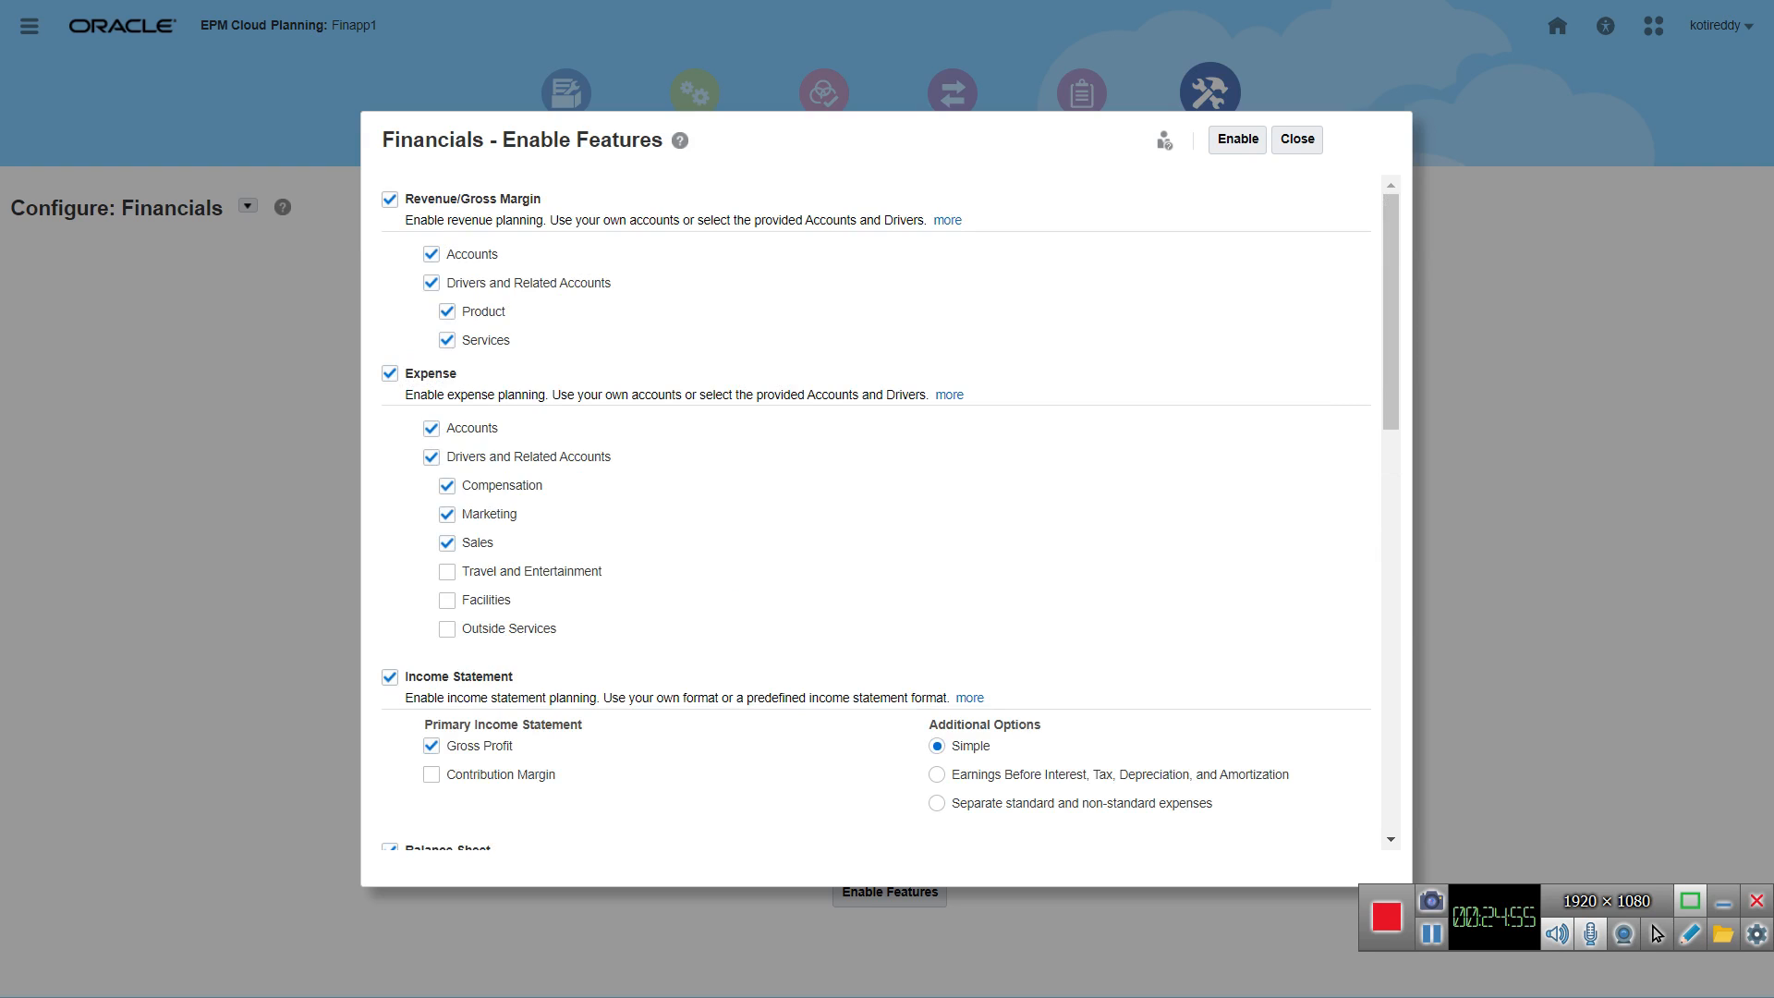
scroll(890, 515, down, 2)
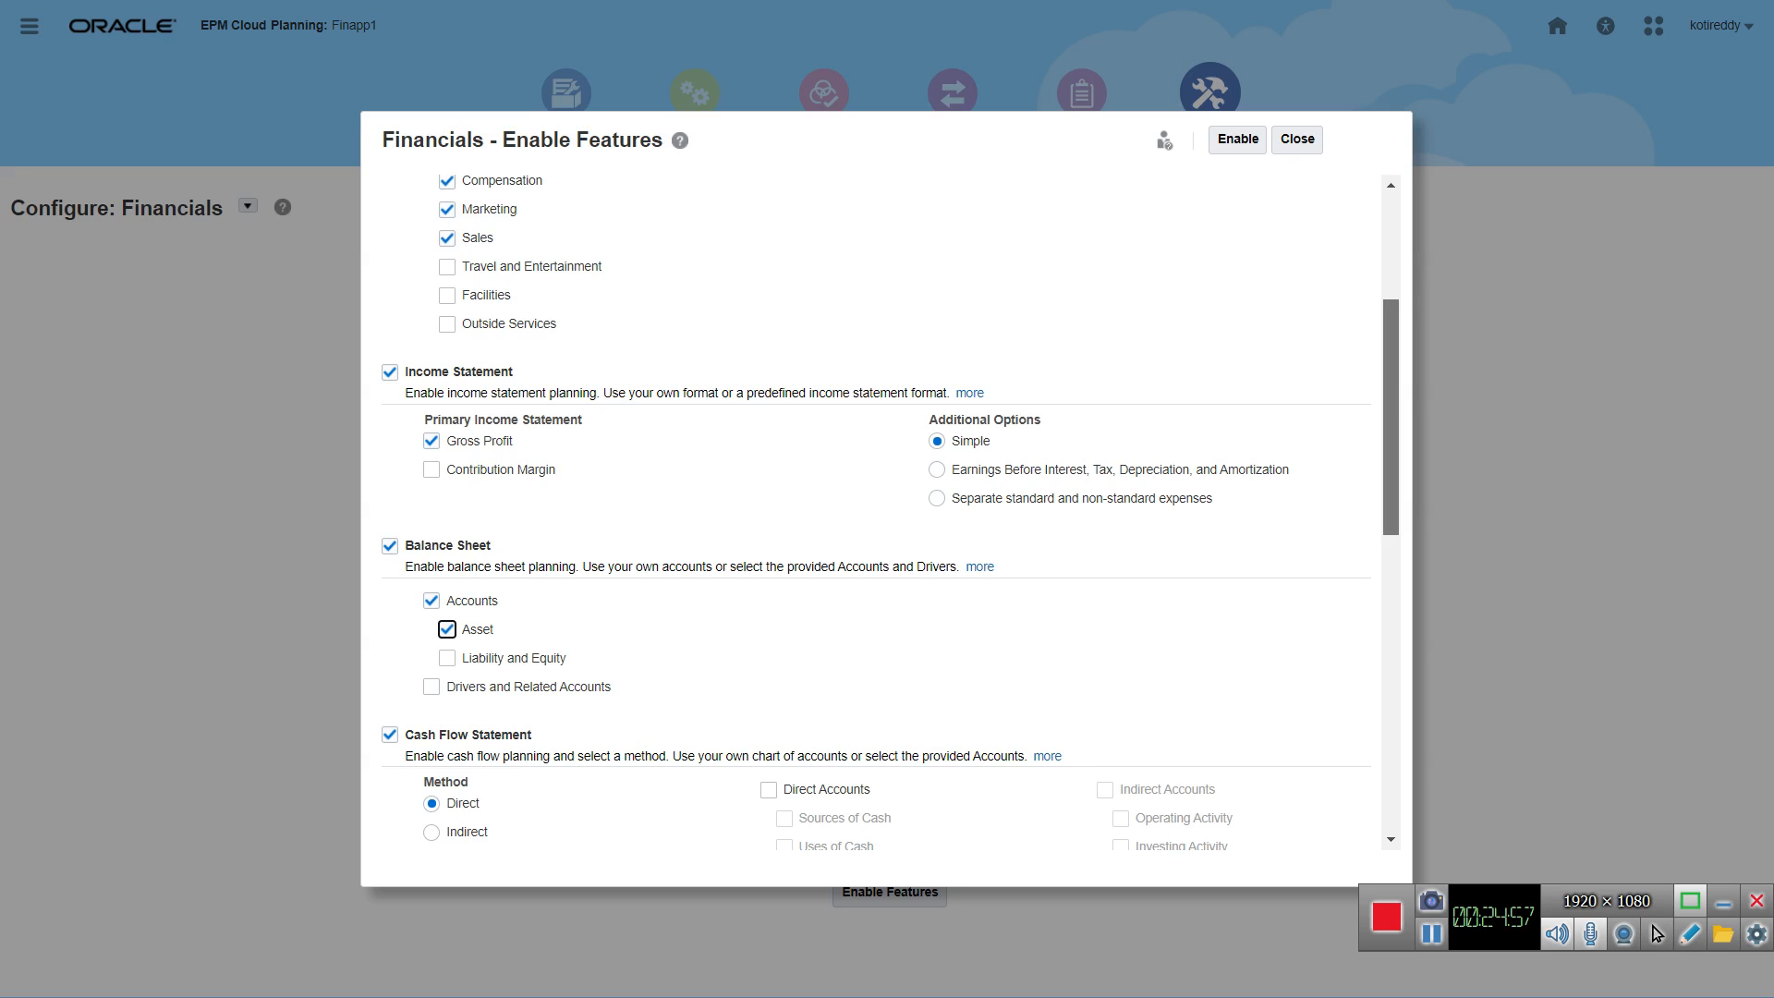
scroll(890, 516, up, 2)
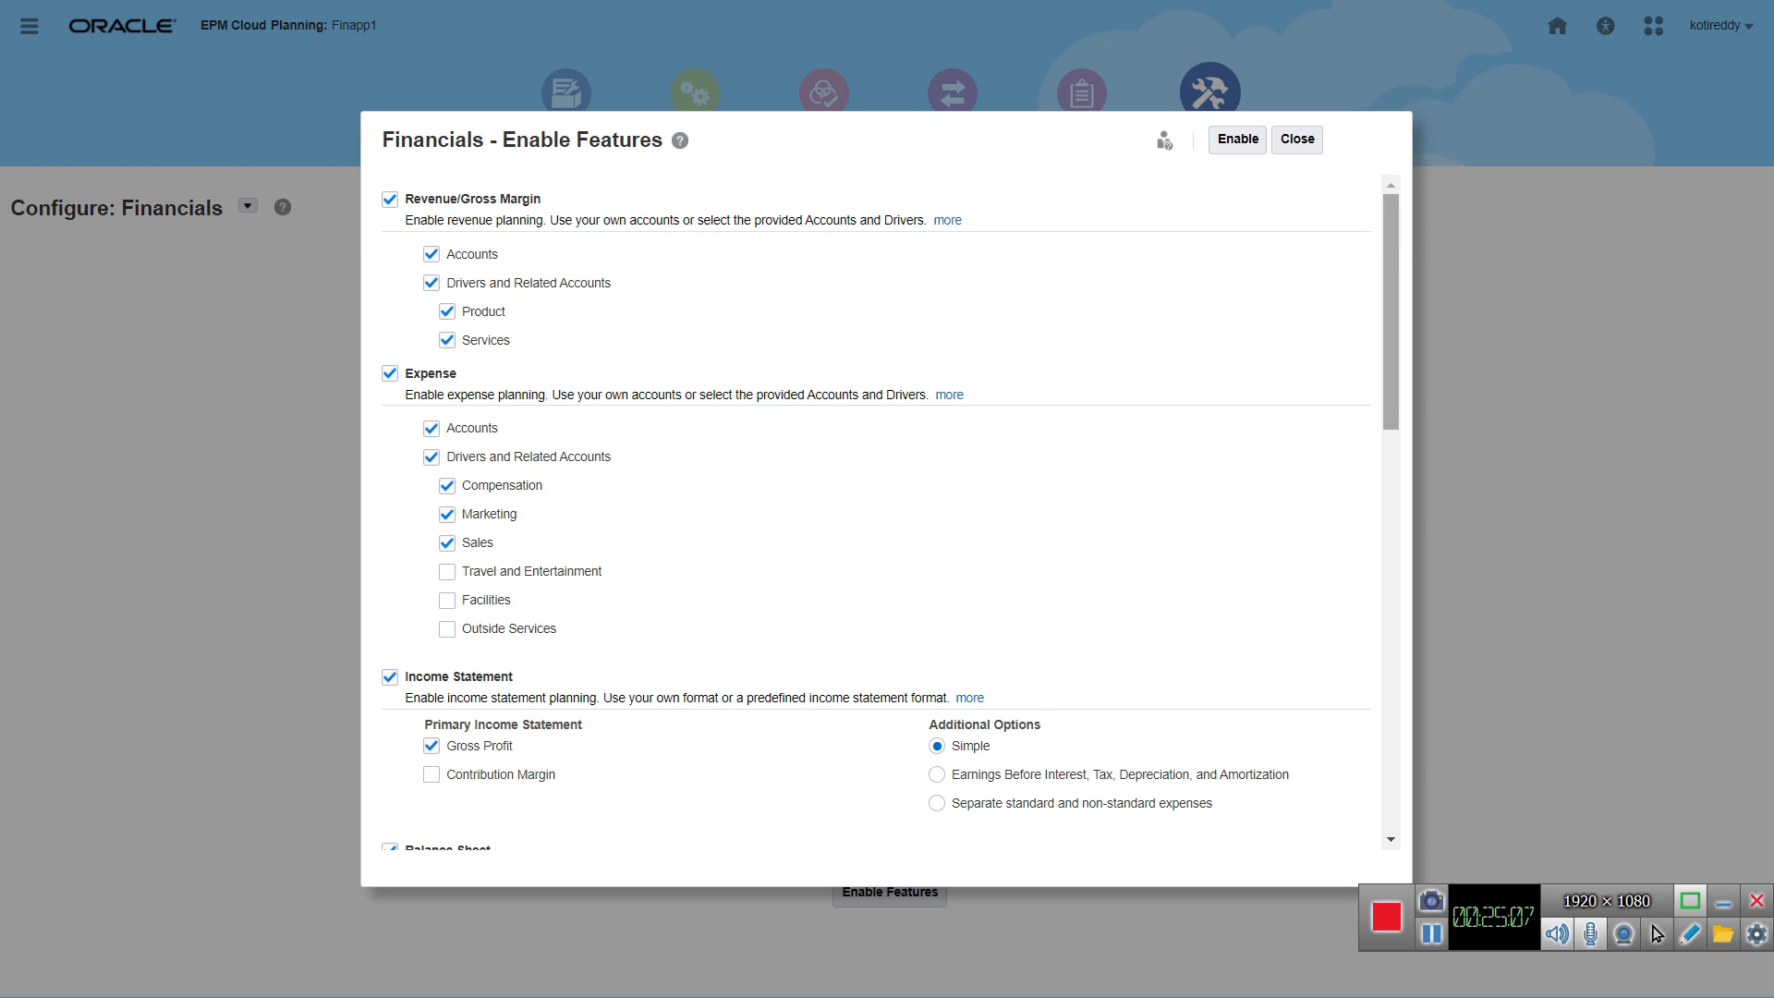
scroll(876, 508, down, 4)
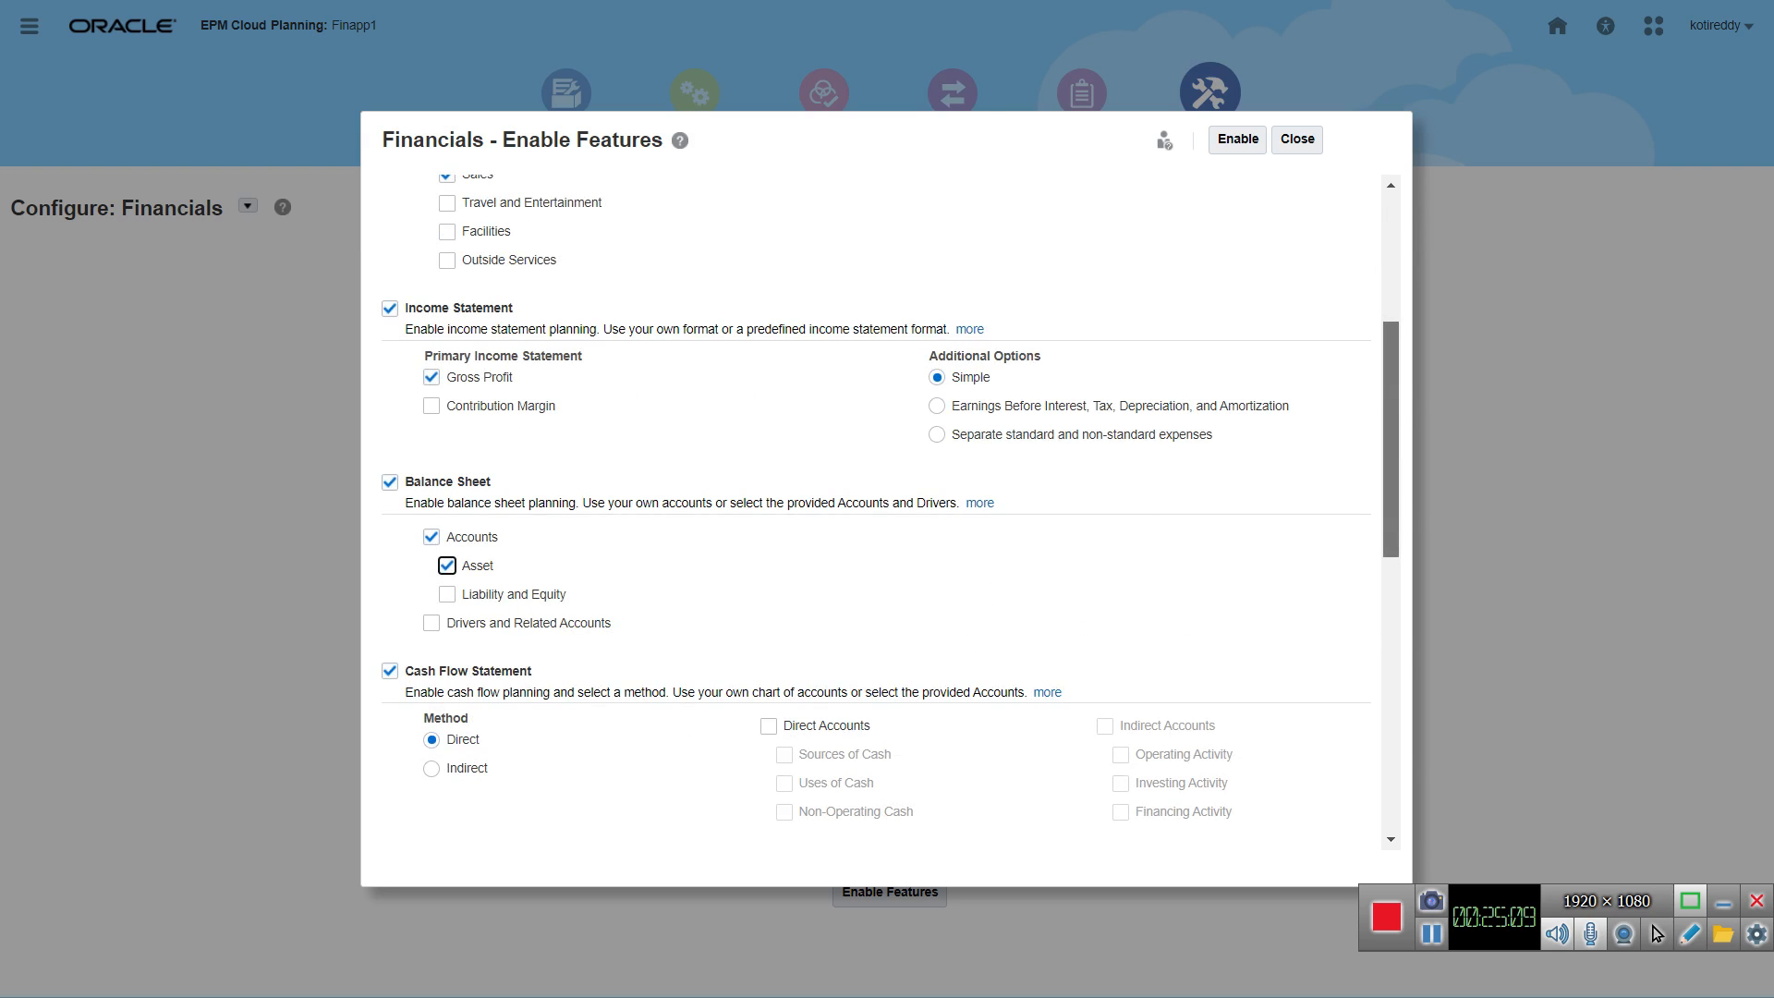
scroll(876, 509, down, 4)
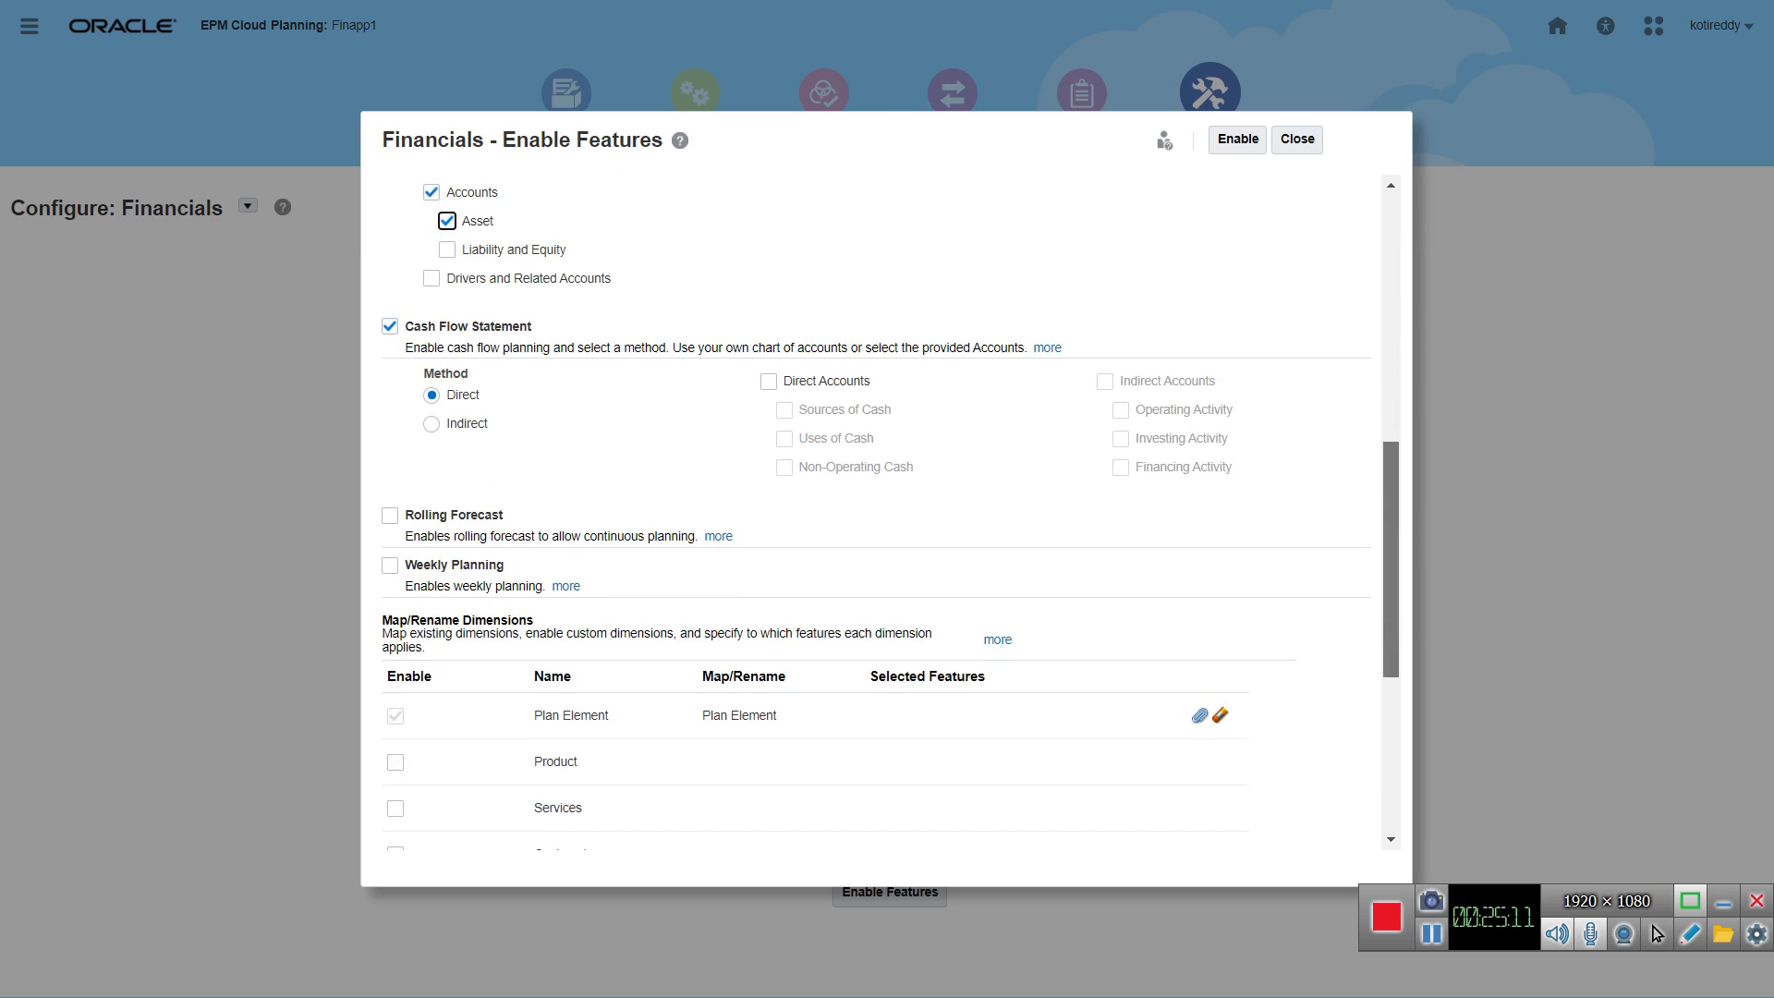
scroll(876, 508, up, 8)
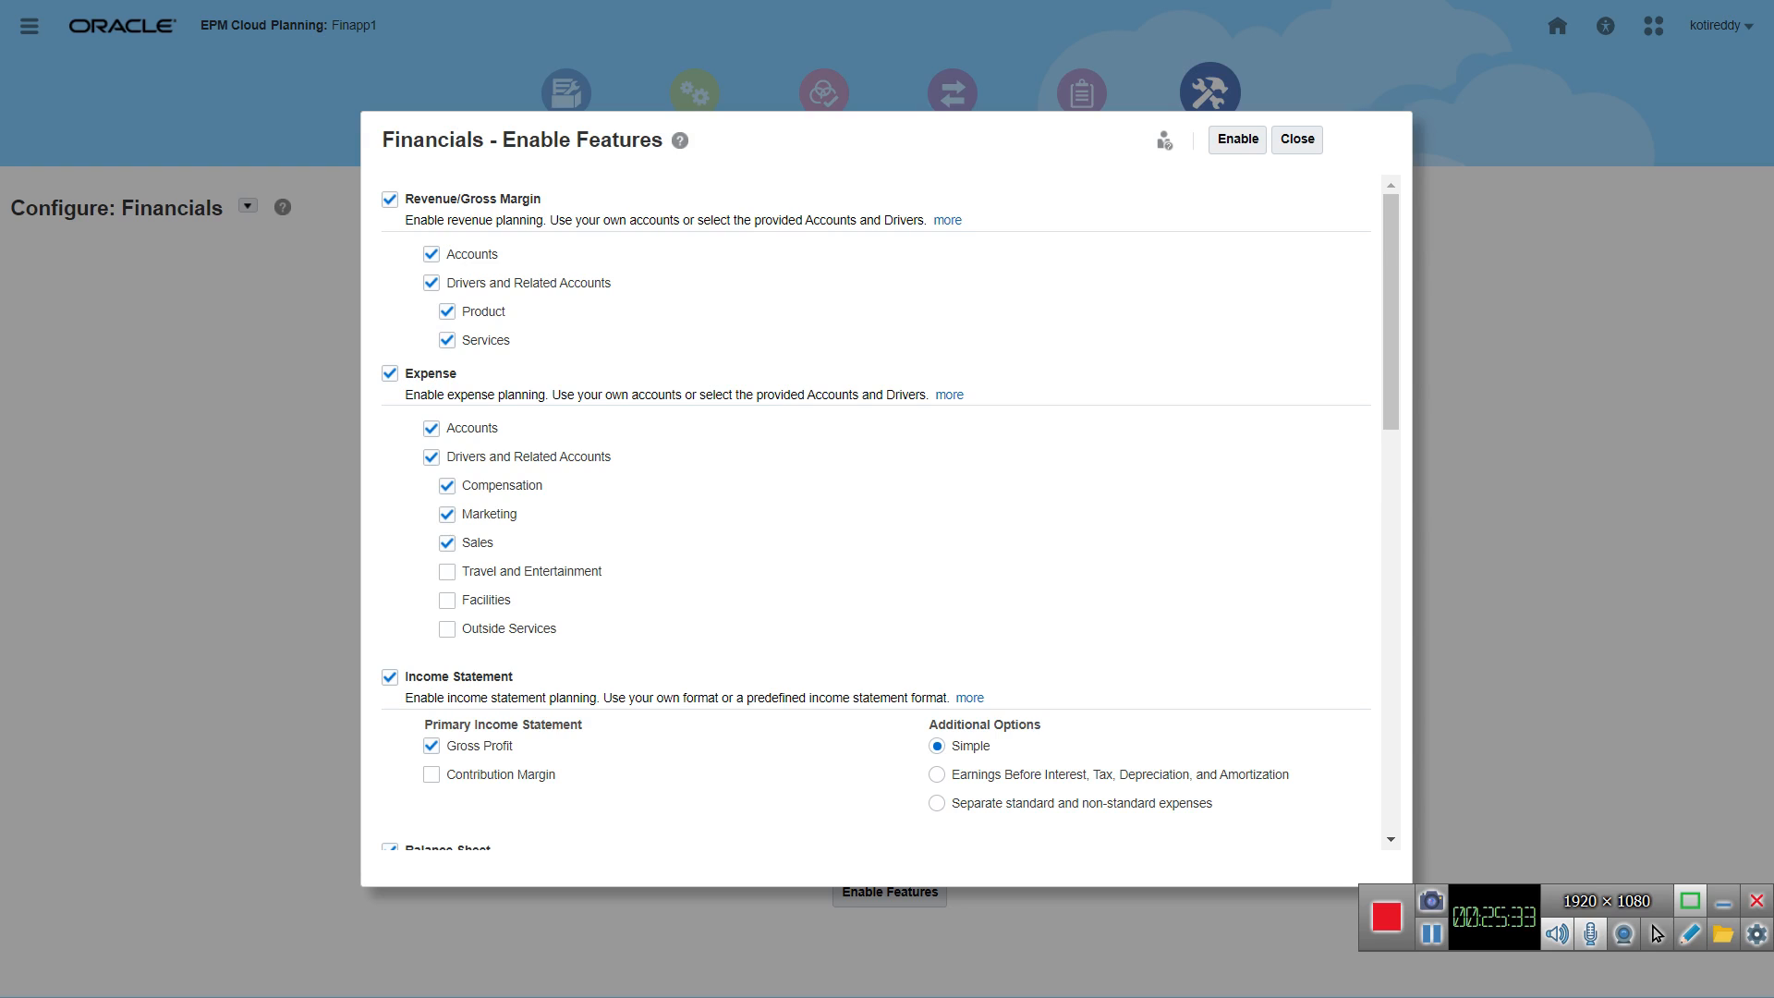
Step: Enable the Product and Services dimensions in the Map/Rename Dimensions list
drag(1390, 312, 1391, 588)
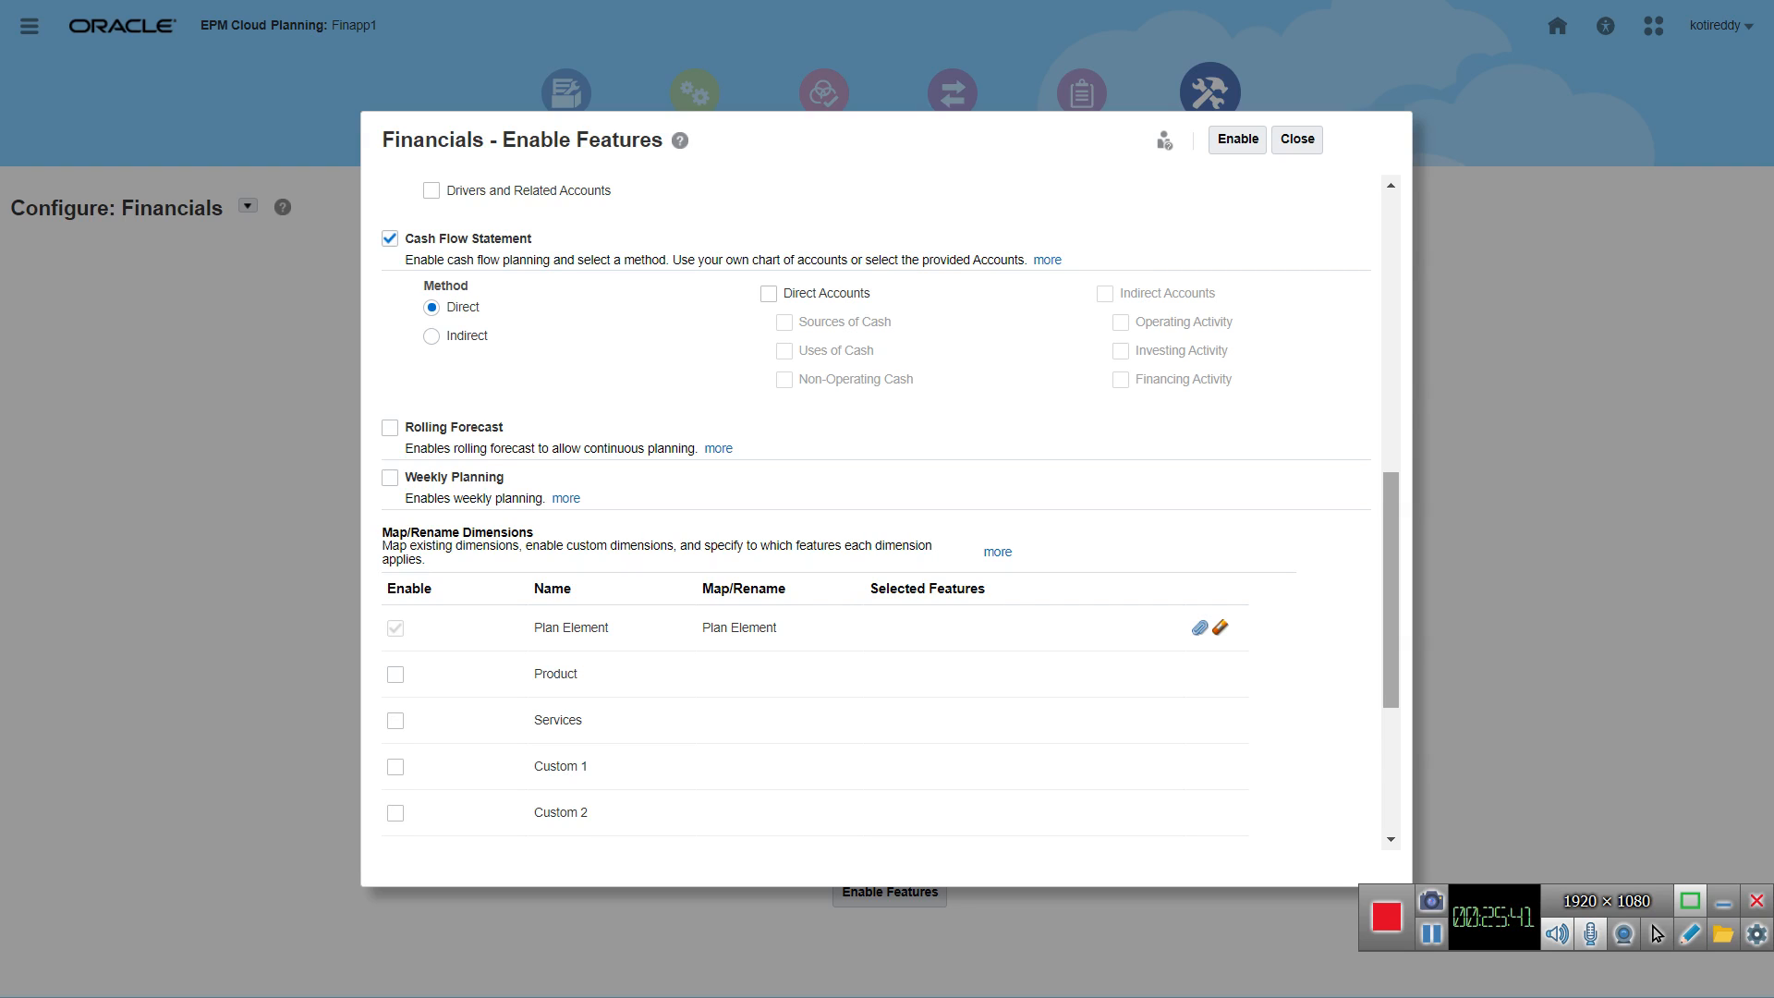
scroll(878, 508, down, 3)
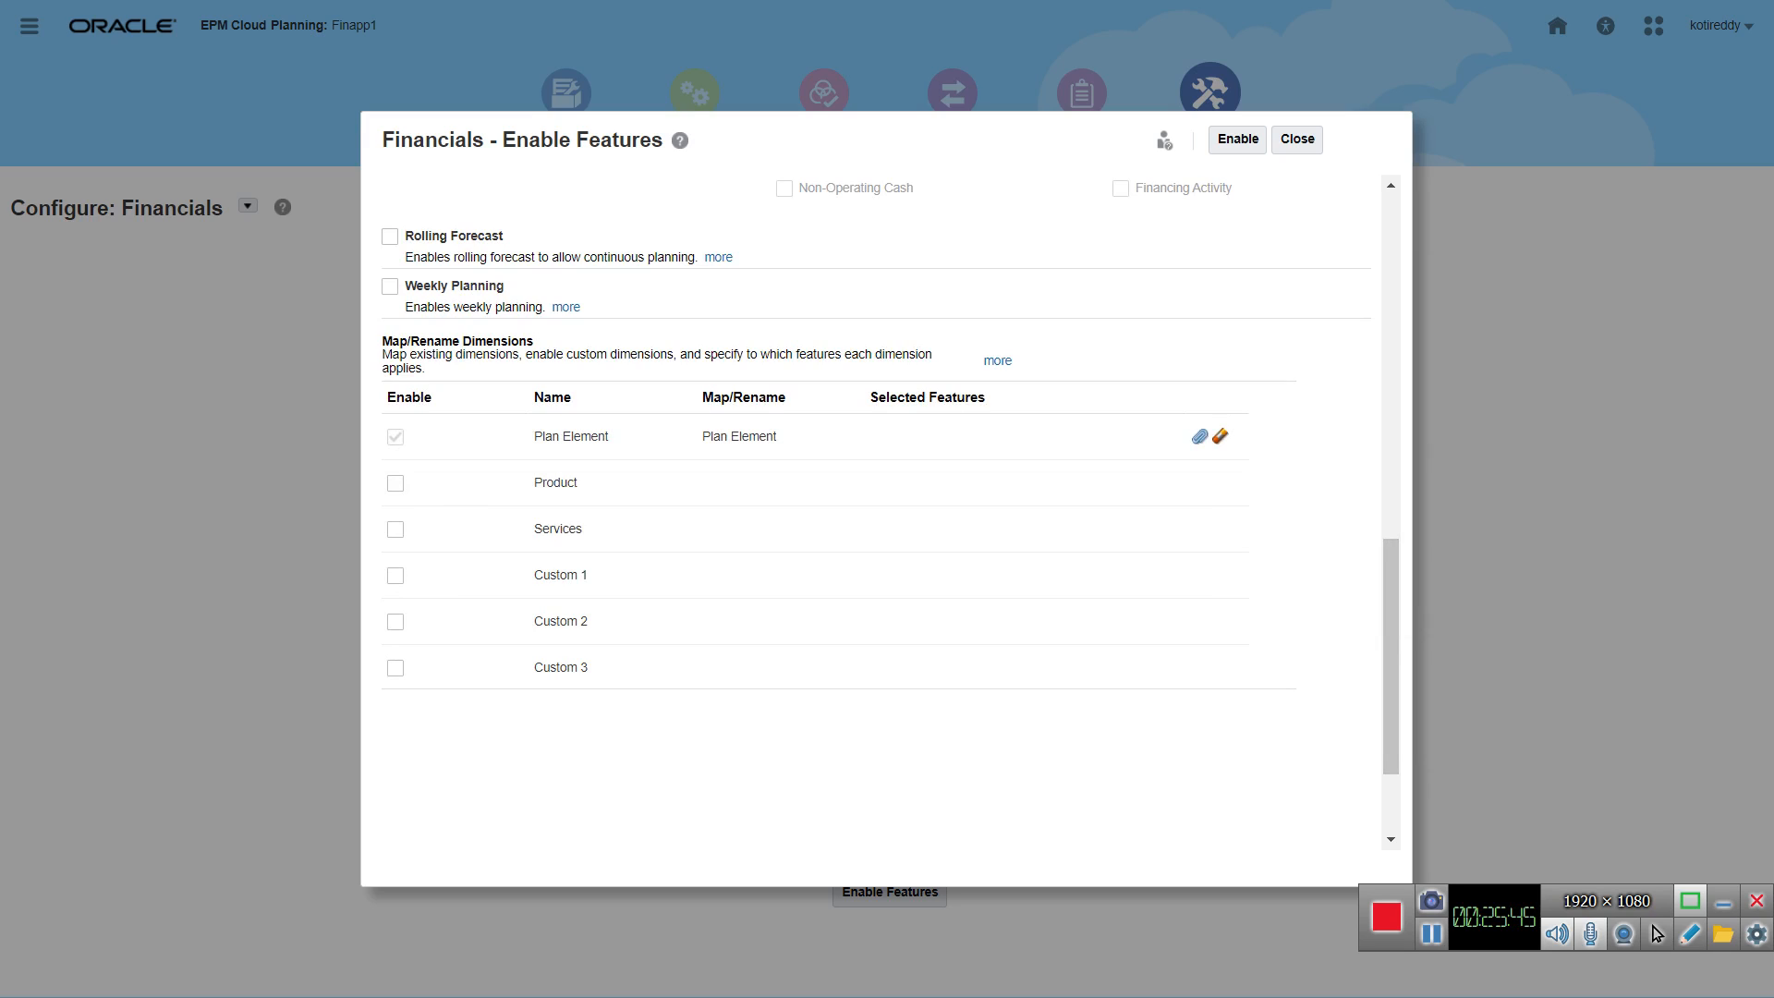
click(839, 535)
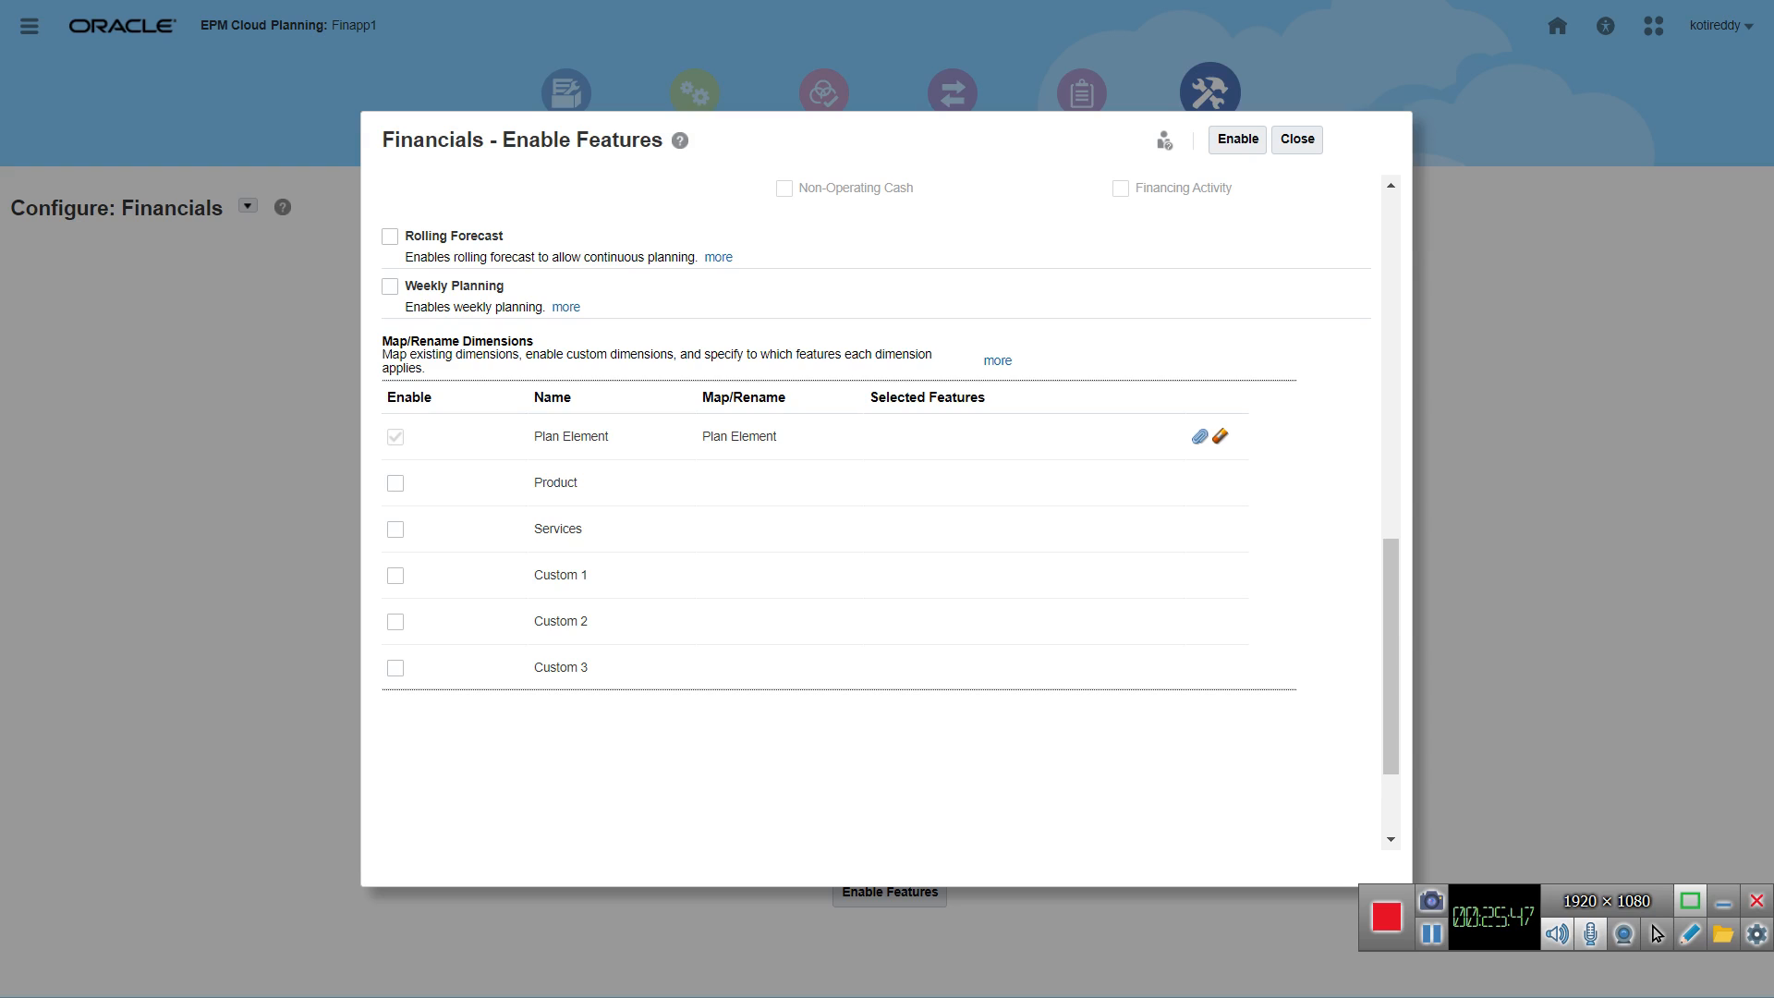
click(395, 482)
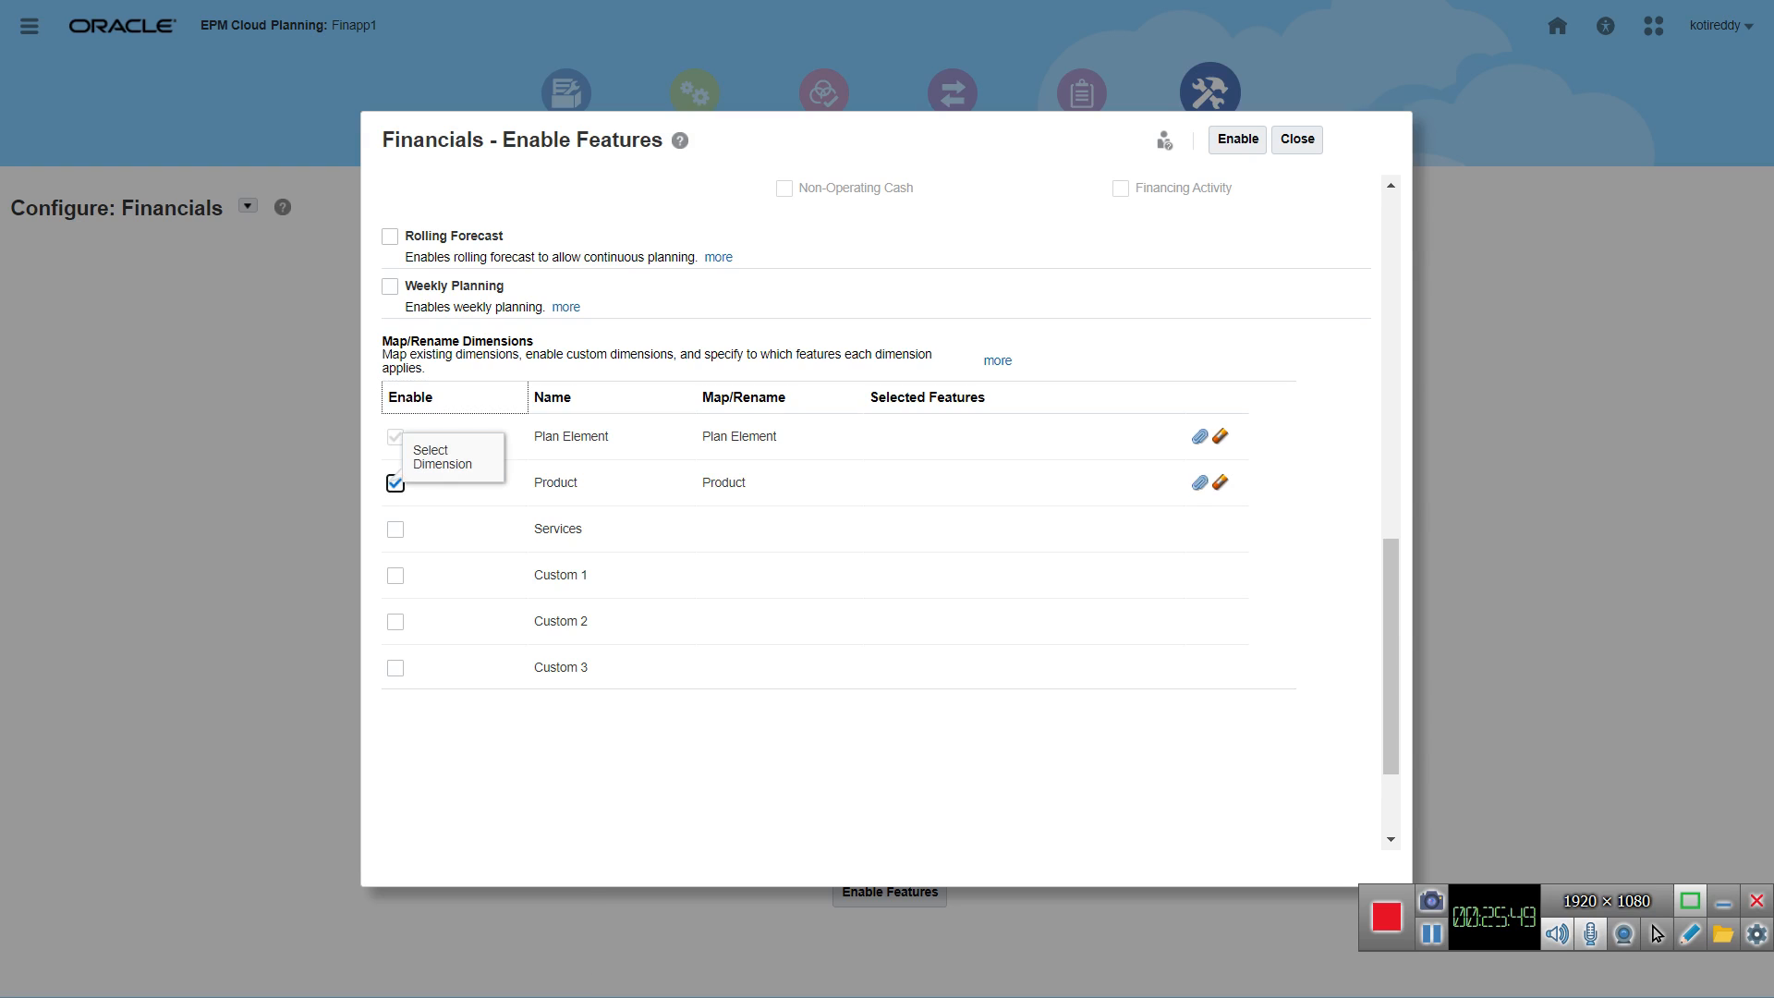
click(396, 529)
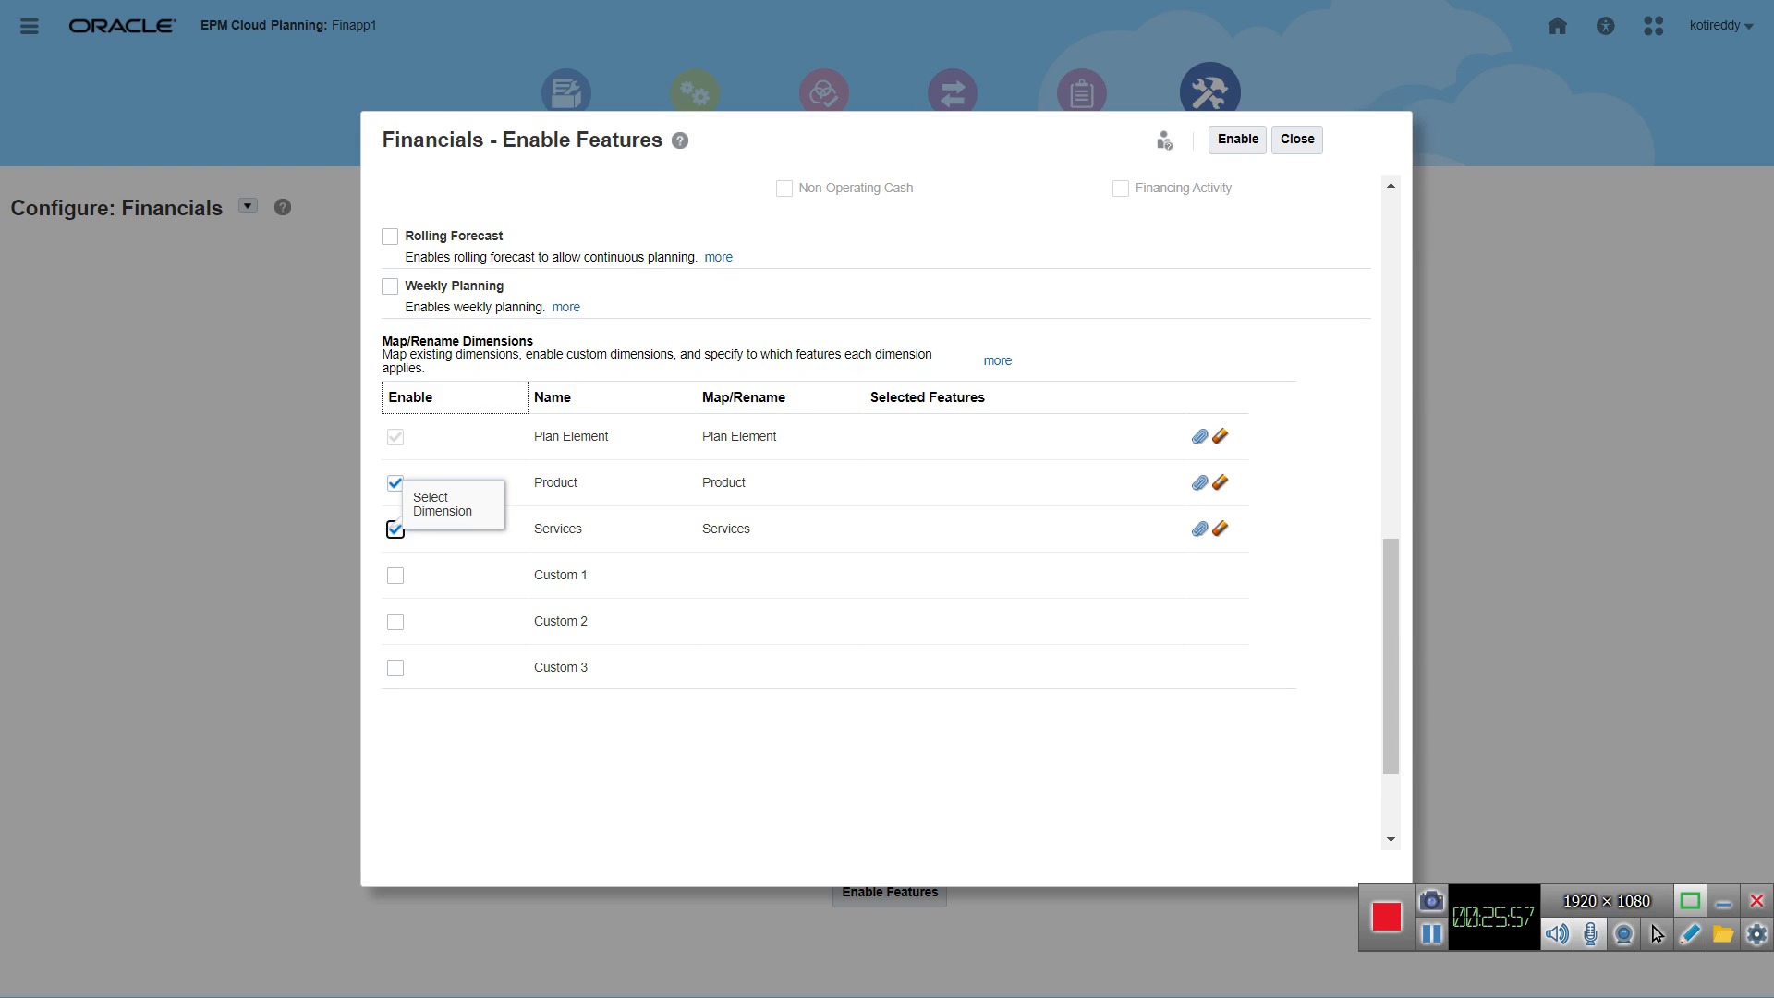
click(839, 555)
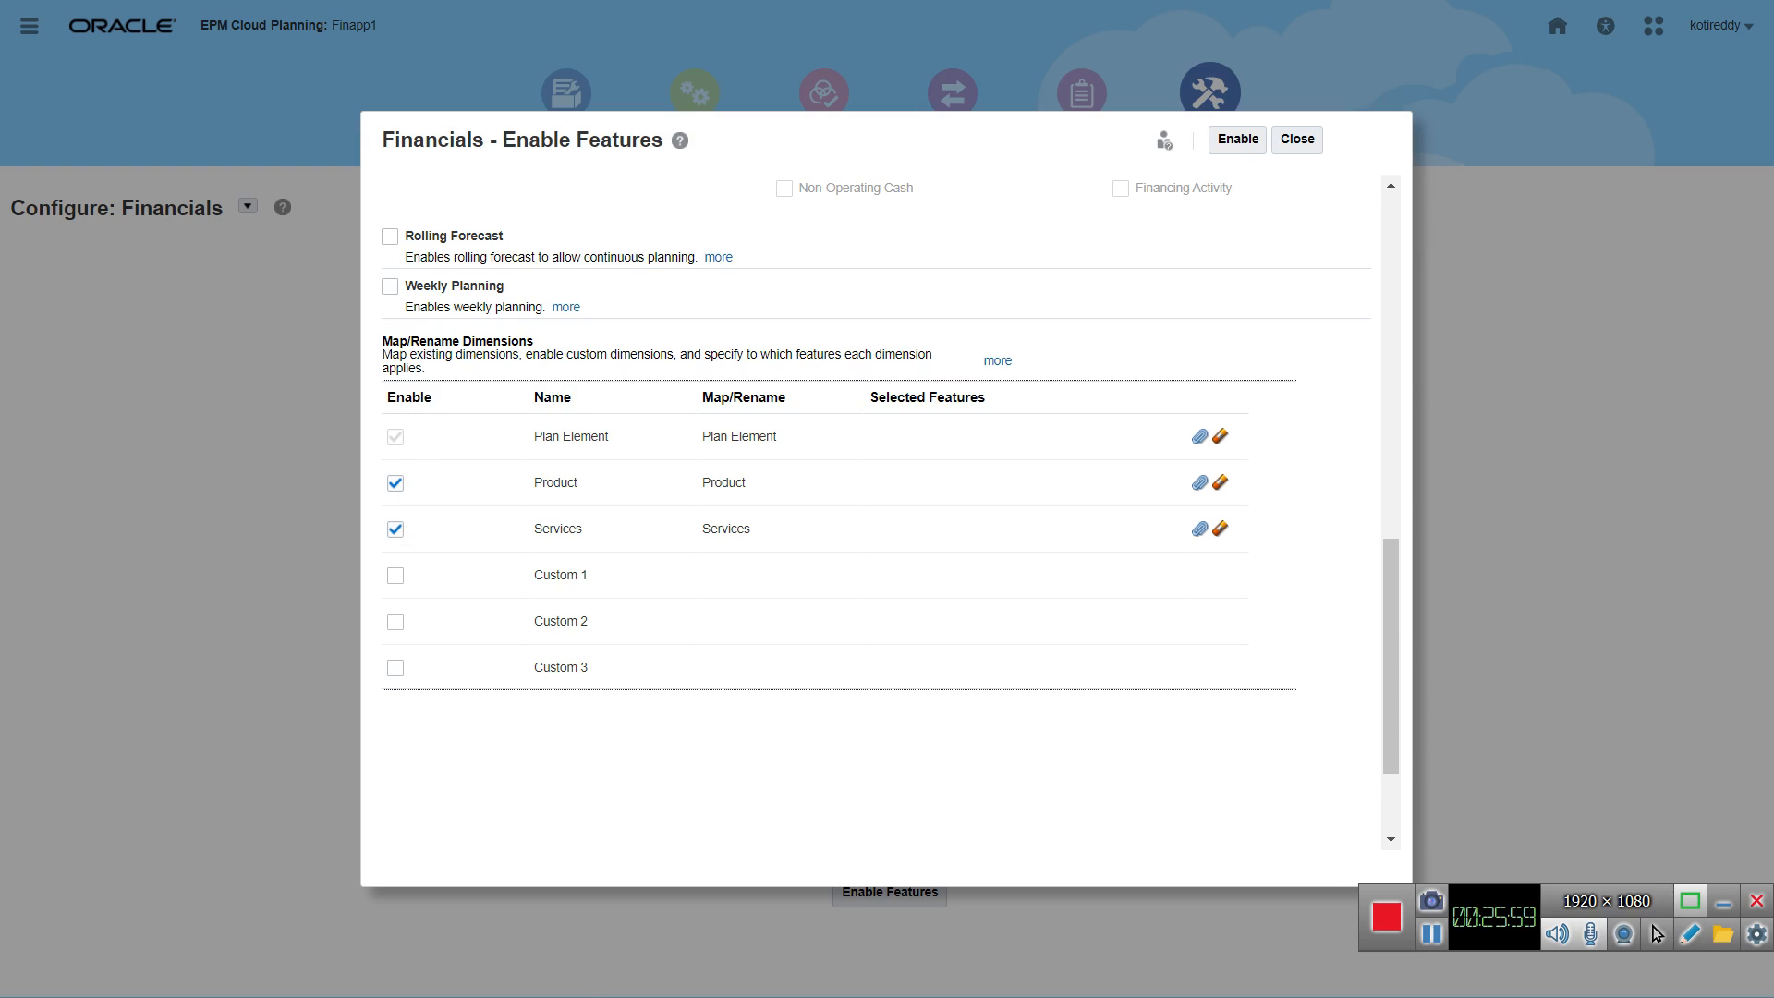
Step: Clear the Product dimension's mapped name and make the dimension valid for Expense
click(1219, 483)
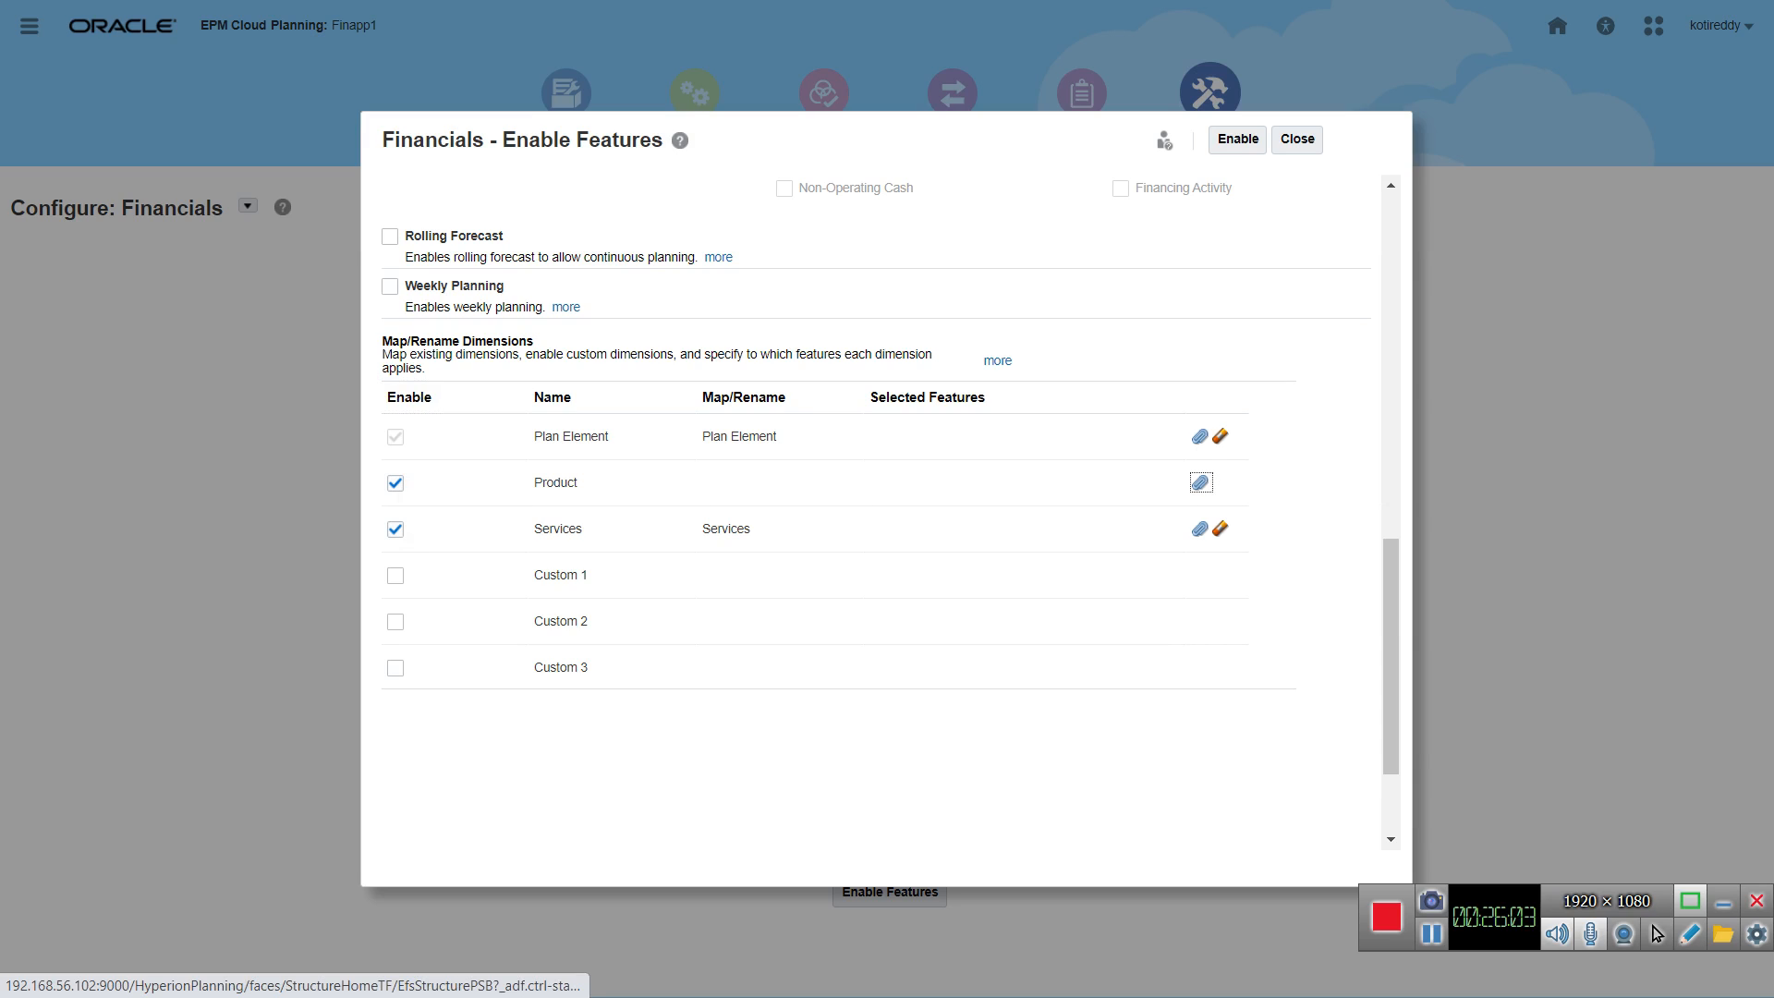
click(1199, 483)
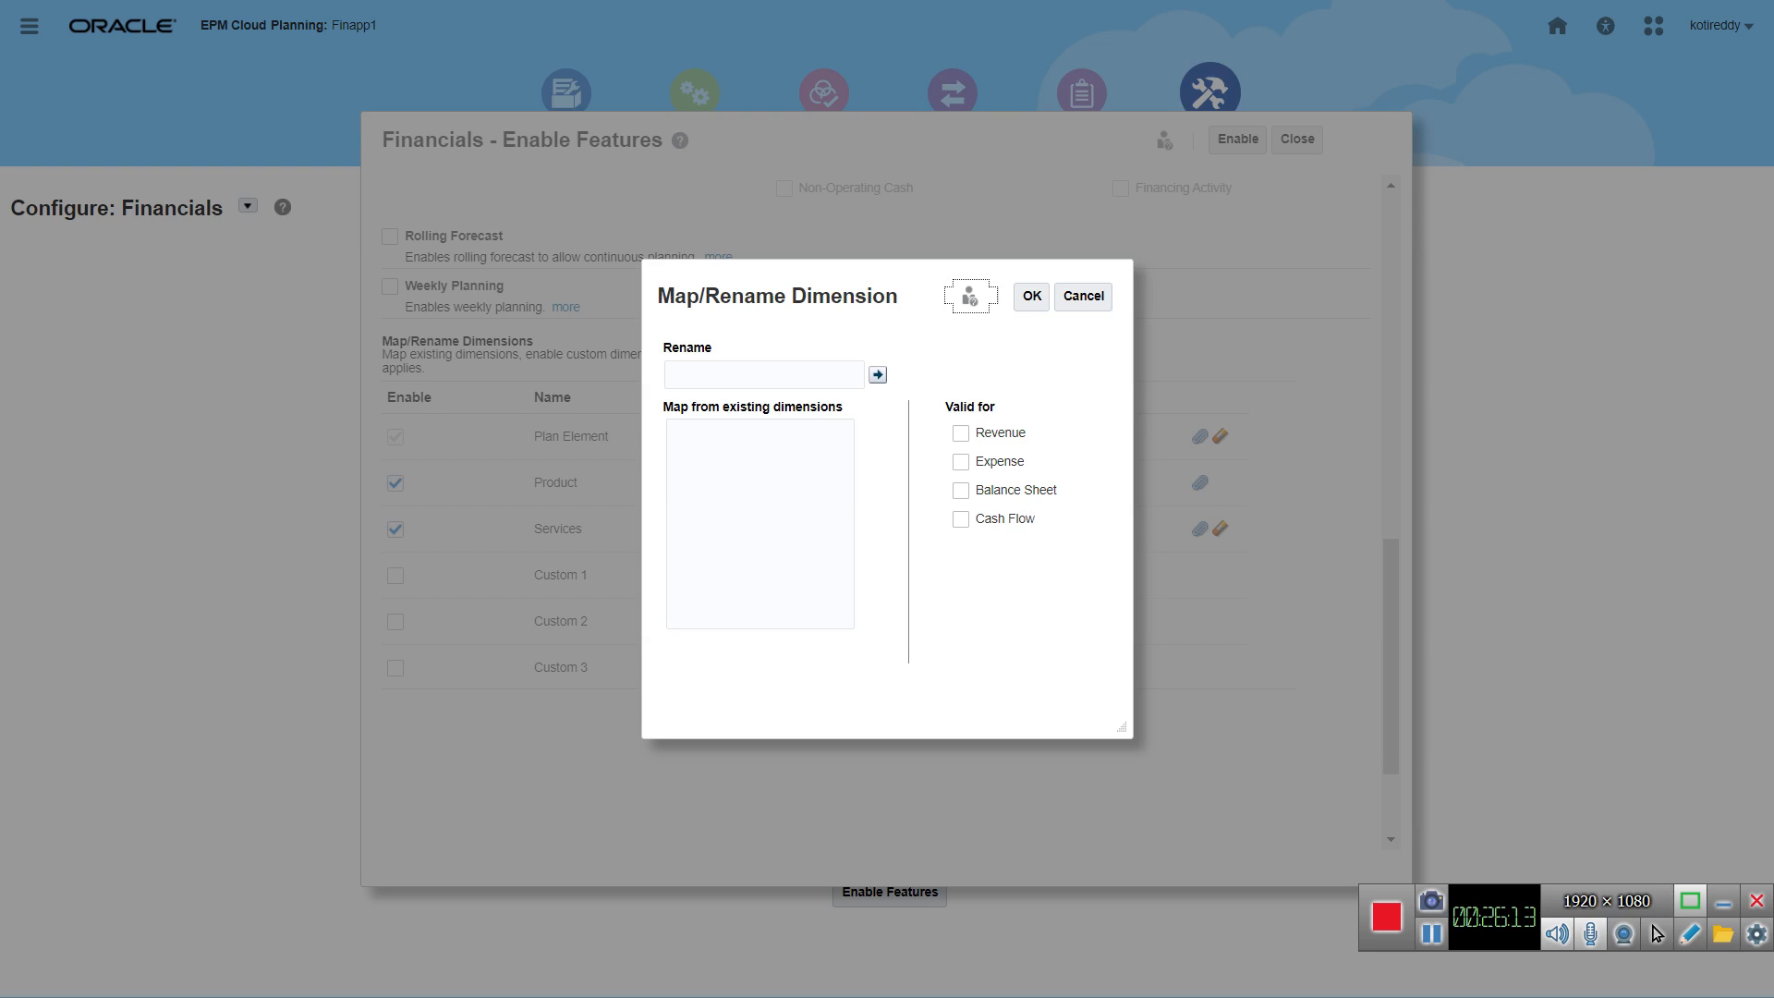
click(961, 462)
click(1032, 296)
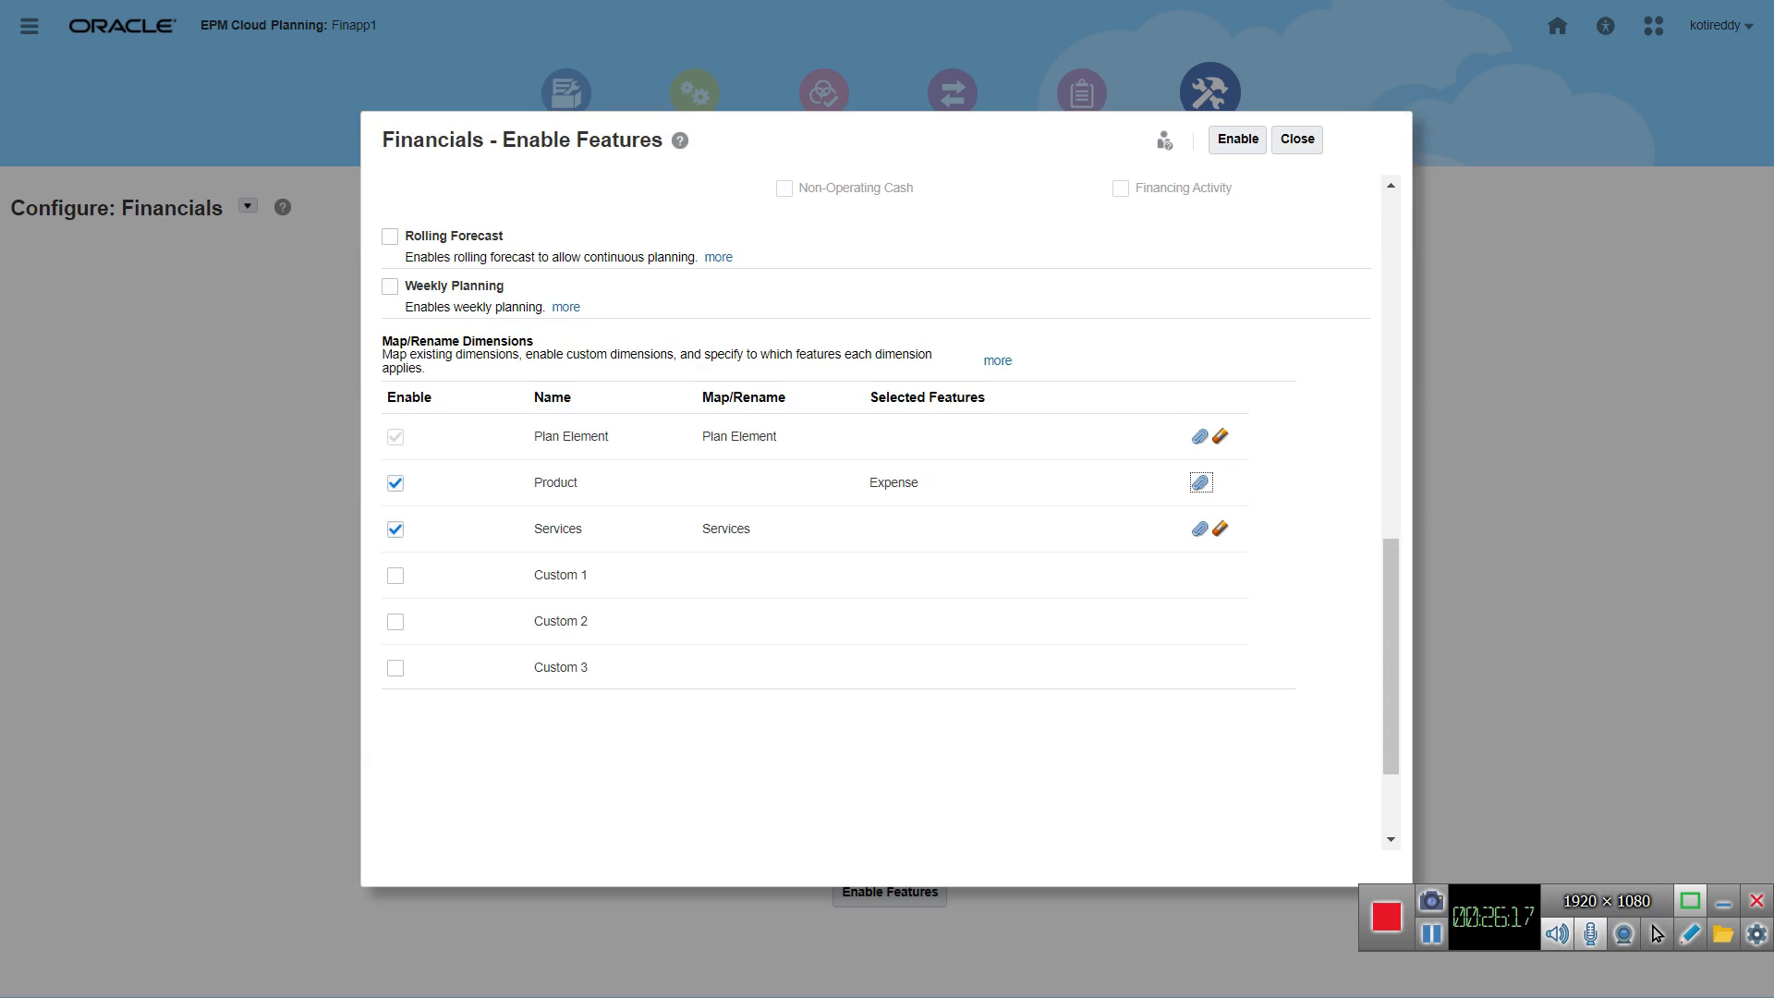
click(894, 484)
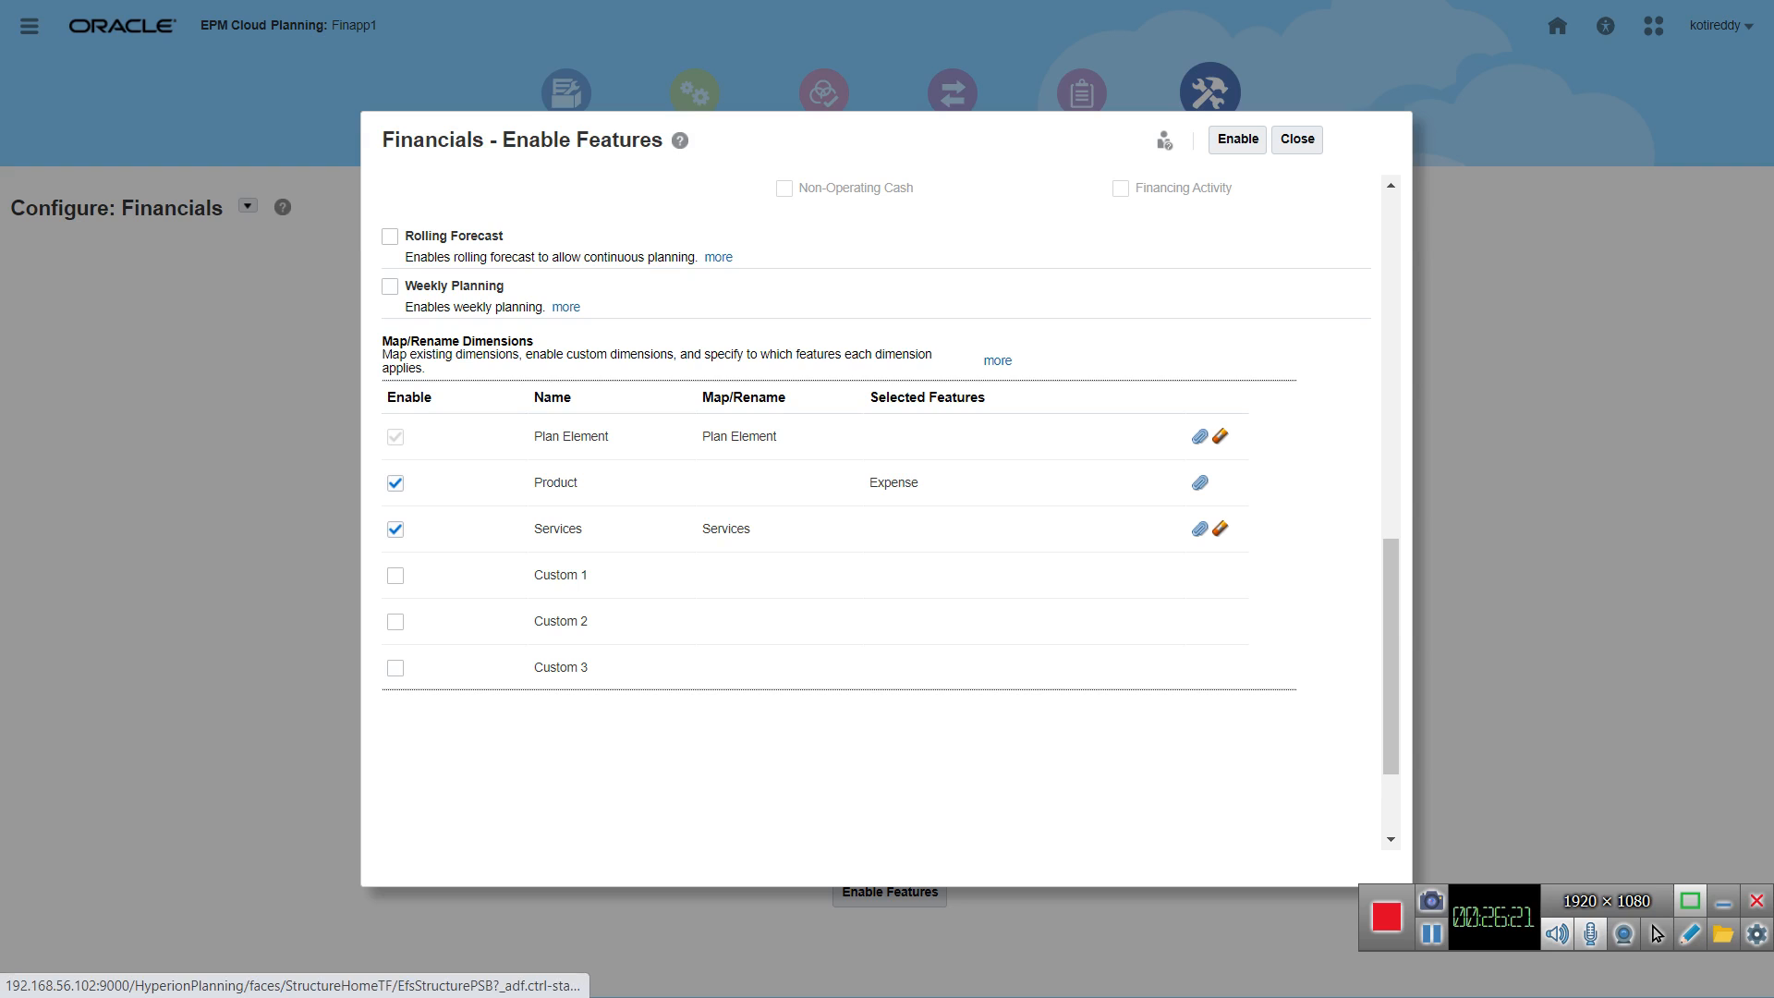
Step: Make the Services dimension valid for Expense
click(1220, 528)
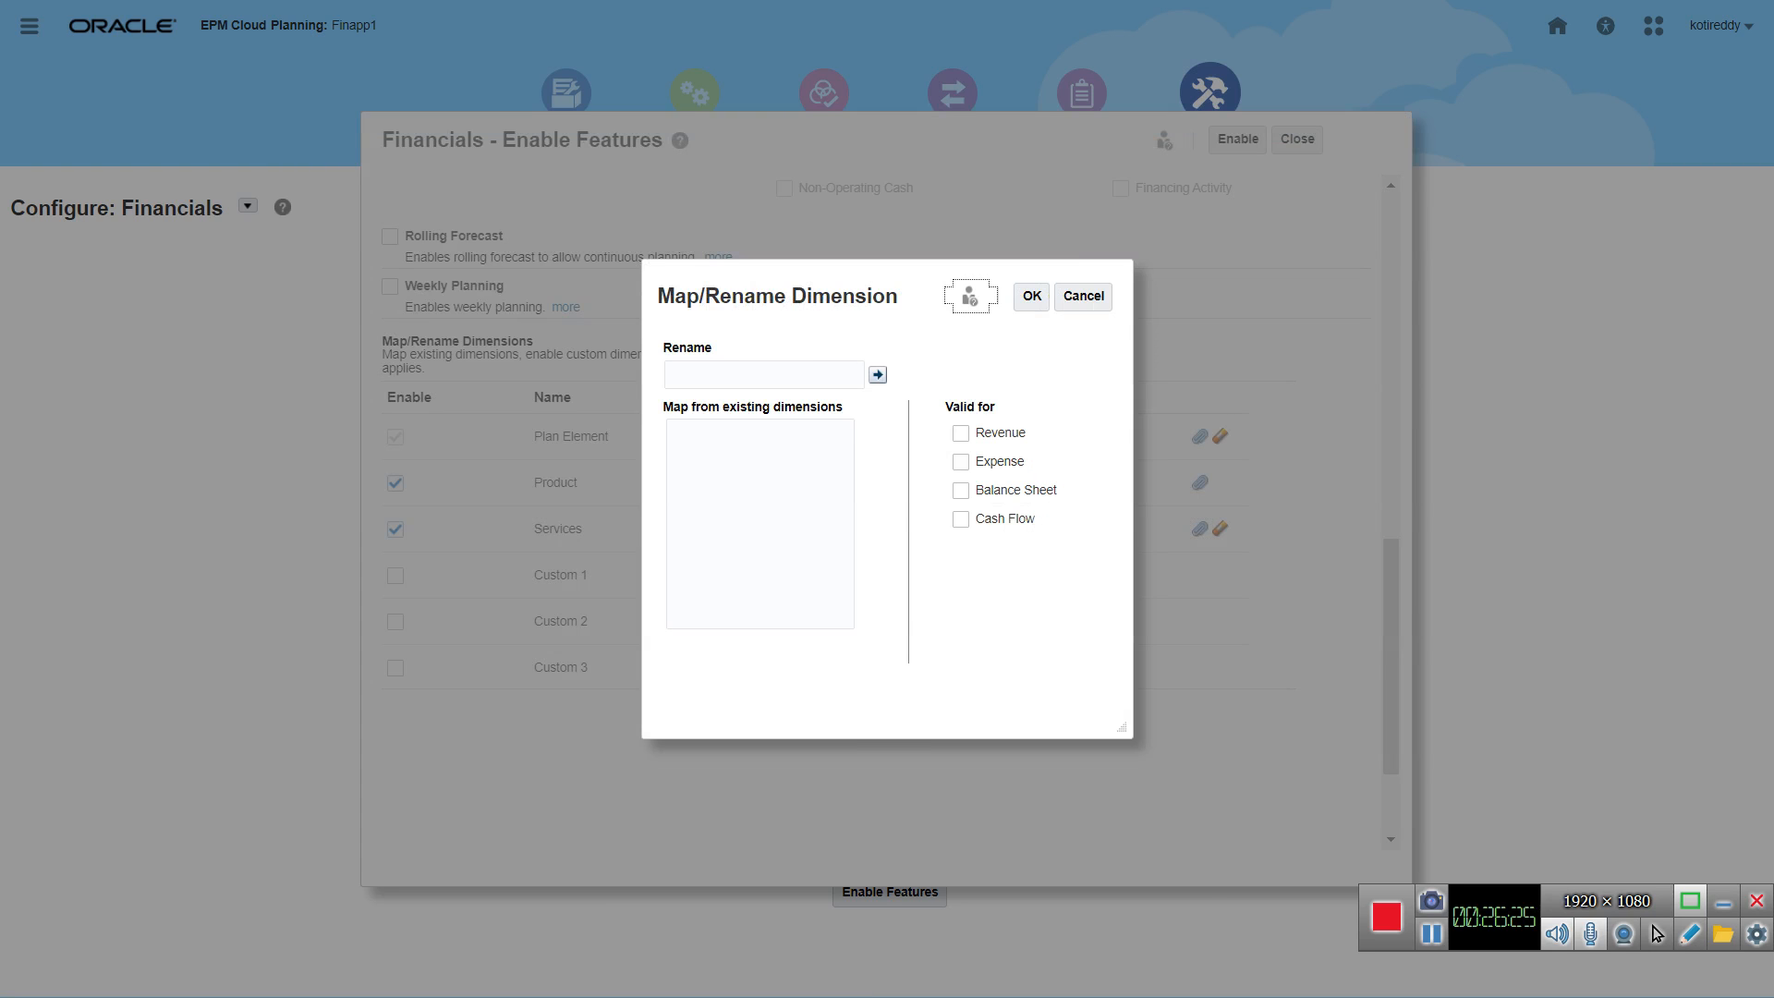
double_click(998, 462)
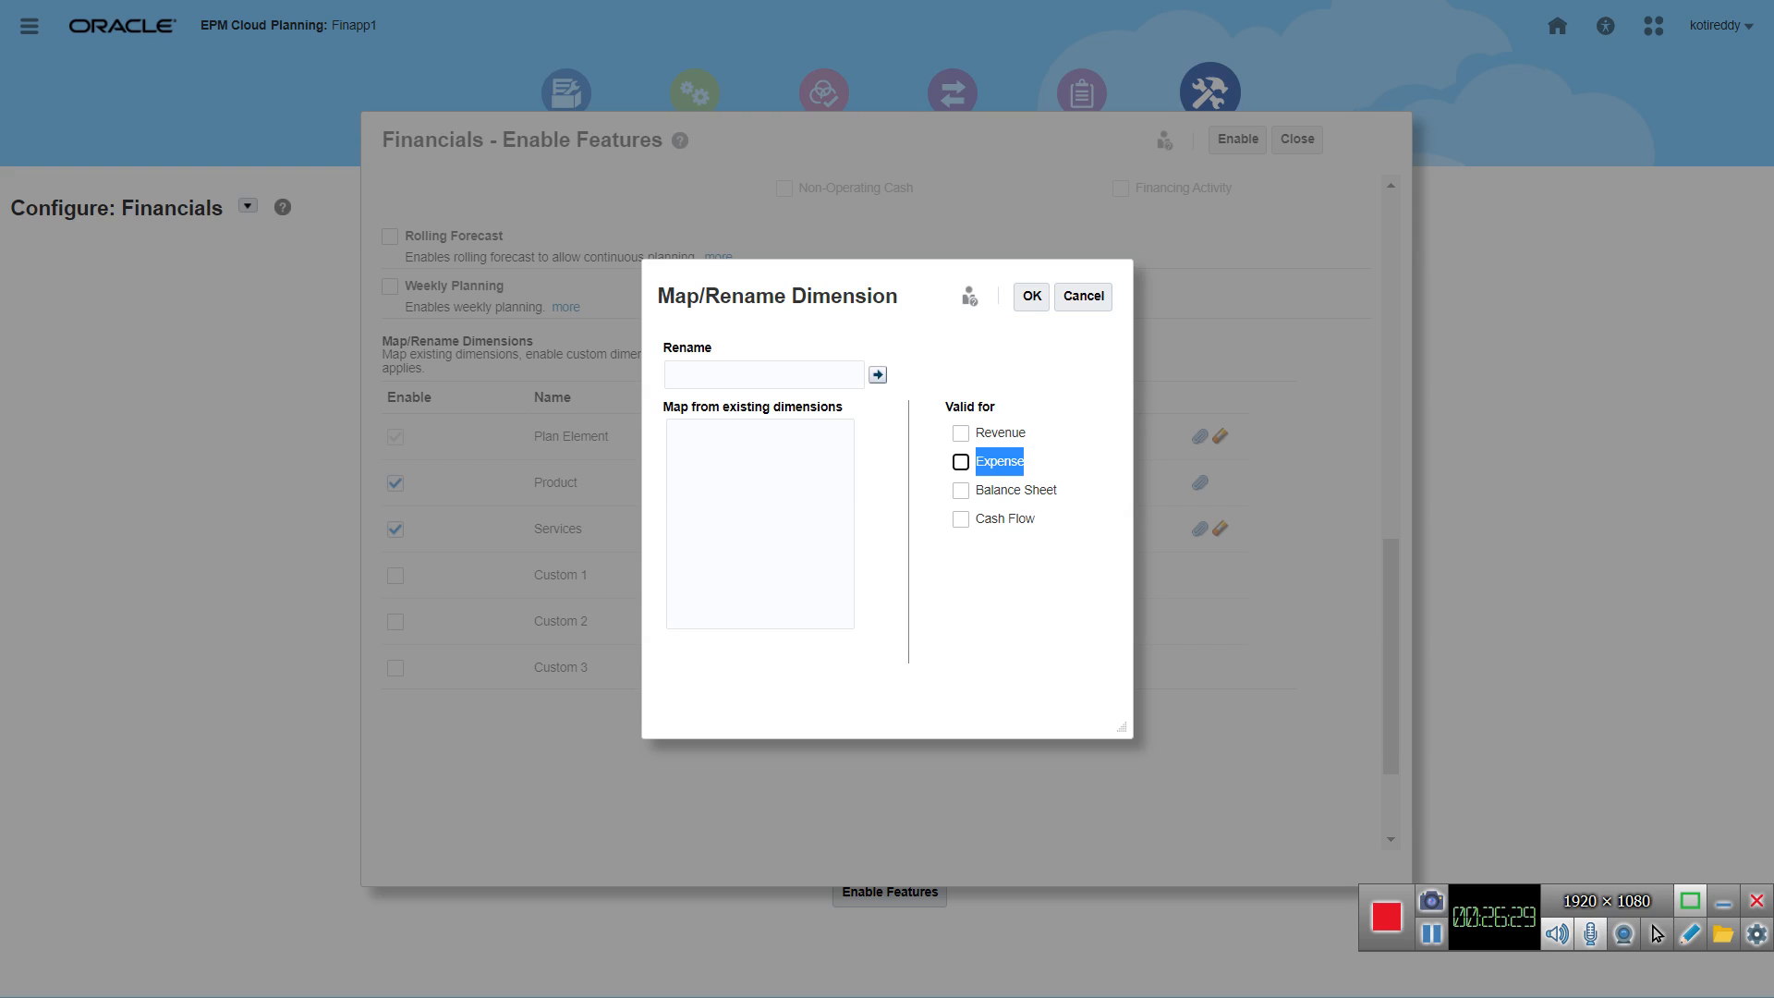
click(961, 462)
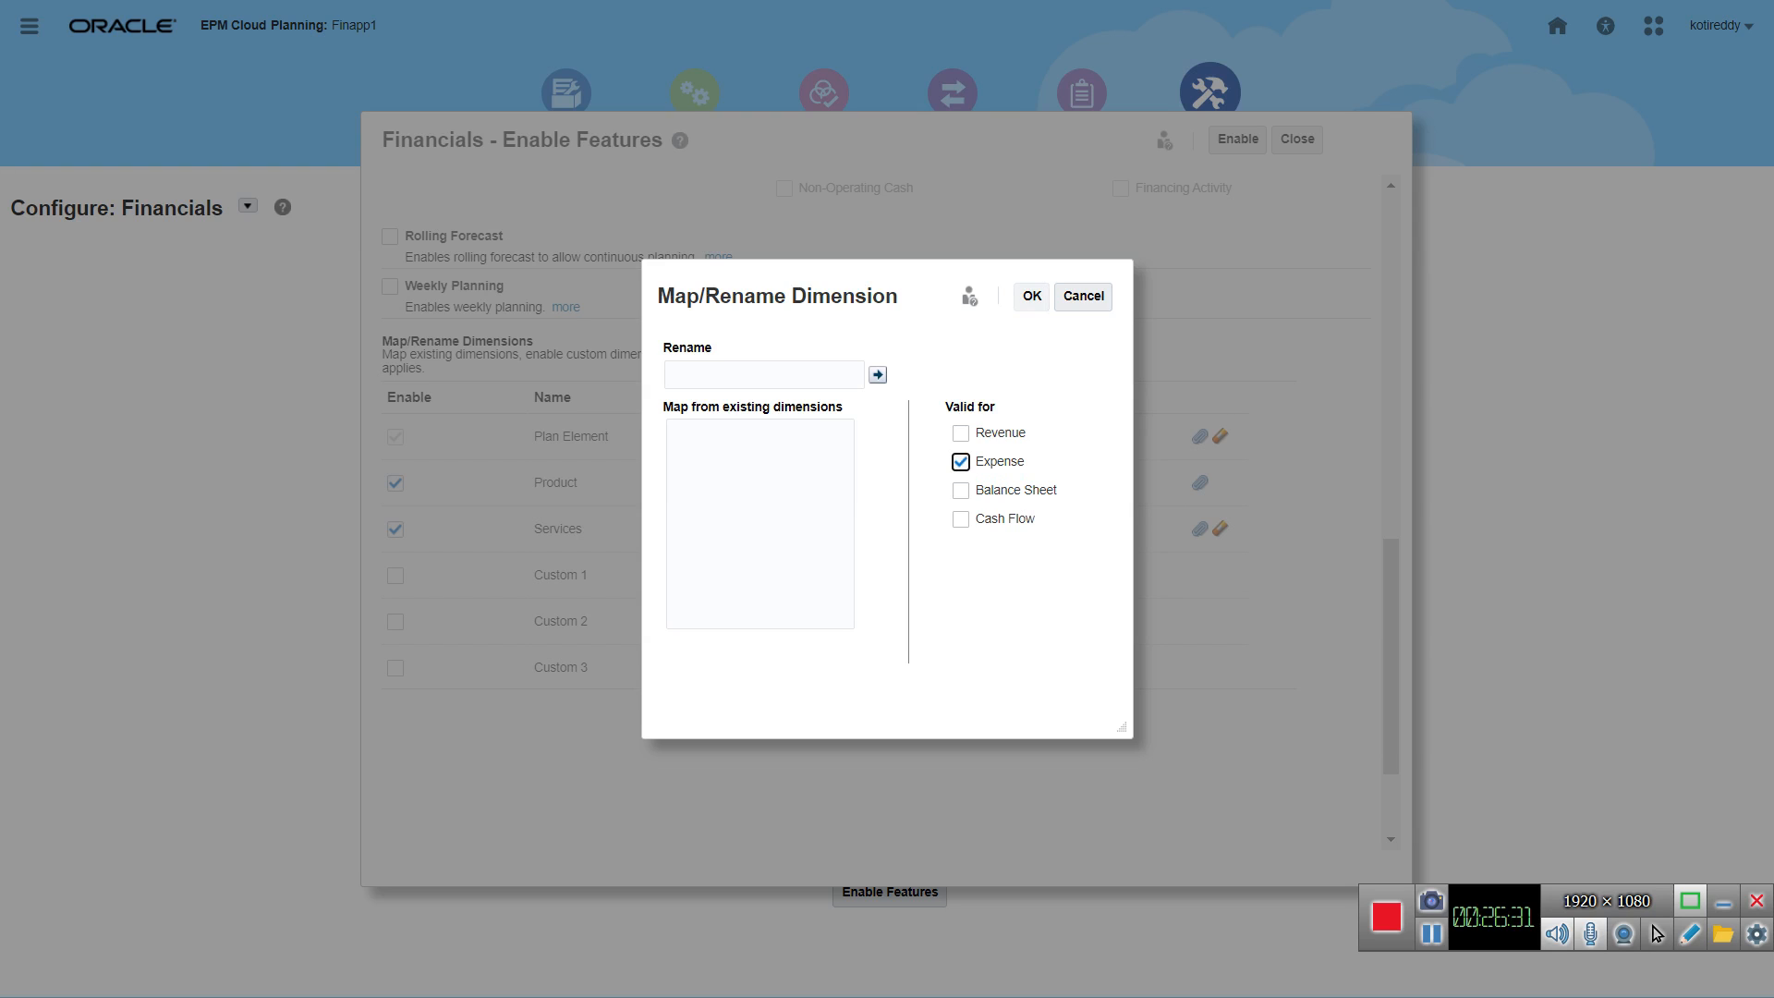
click(1032, 296)
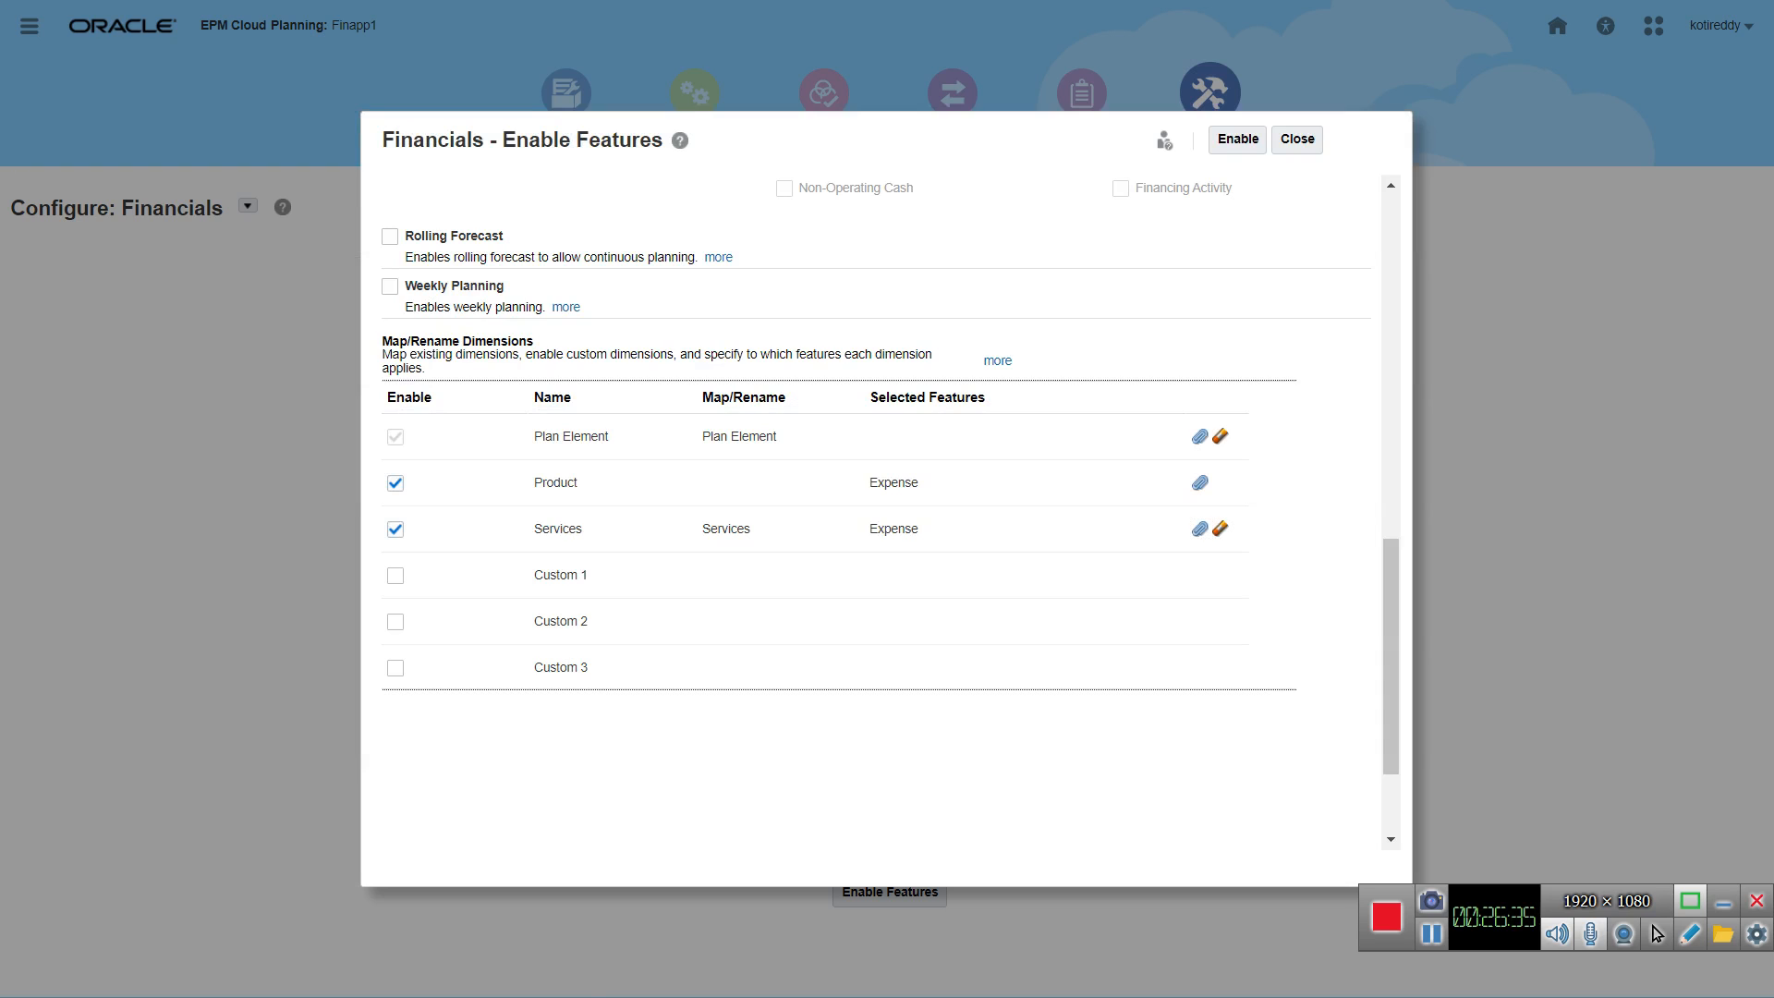
Step: View the mapping and rename options of the Plan Element dimension
click(1200, 436)
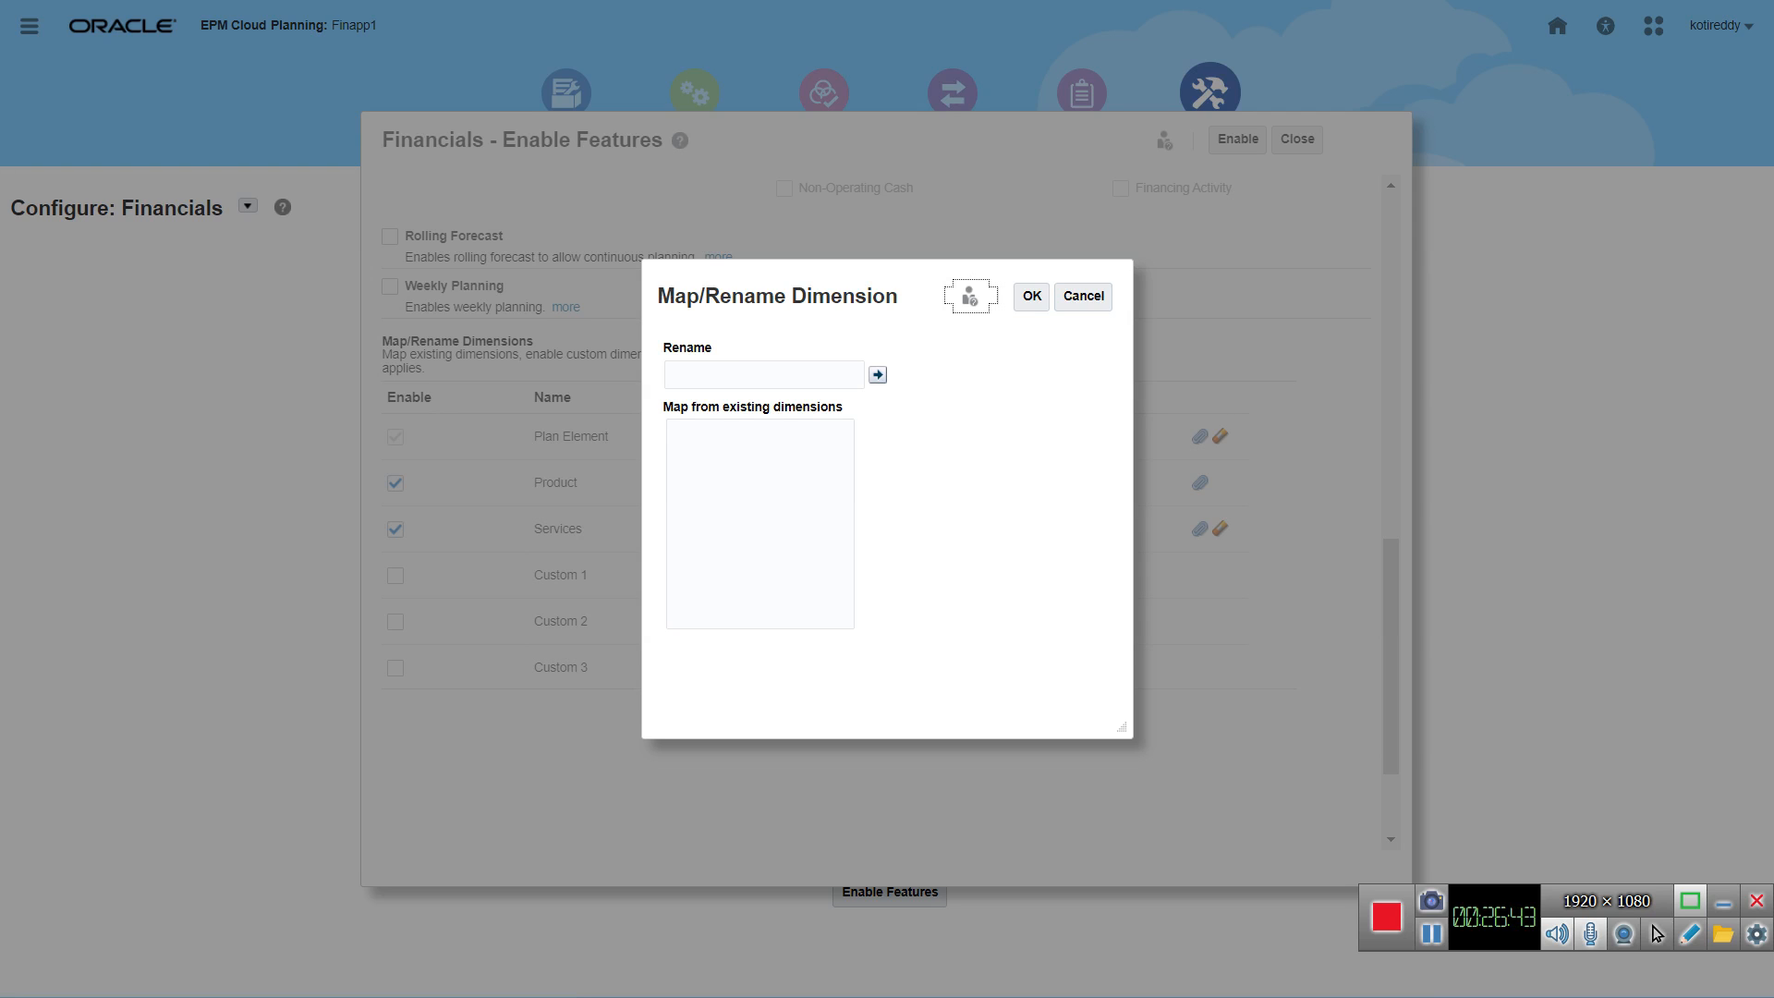
click(1083, 297)
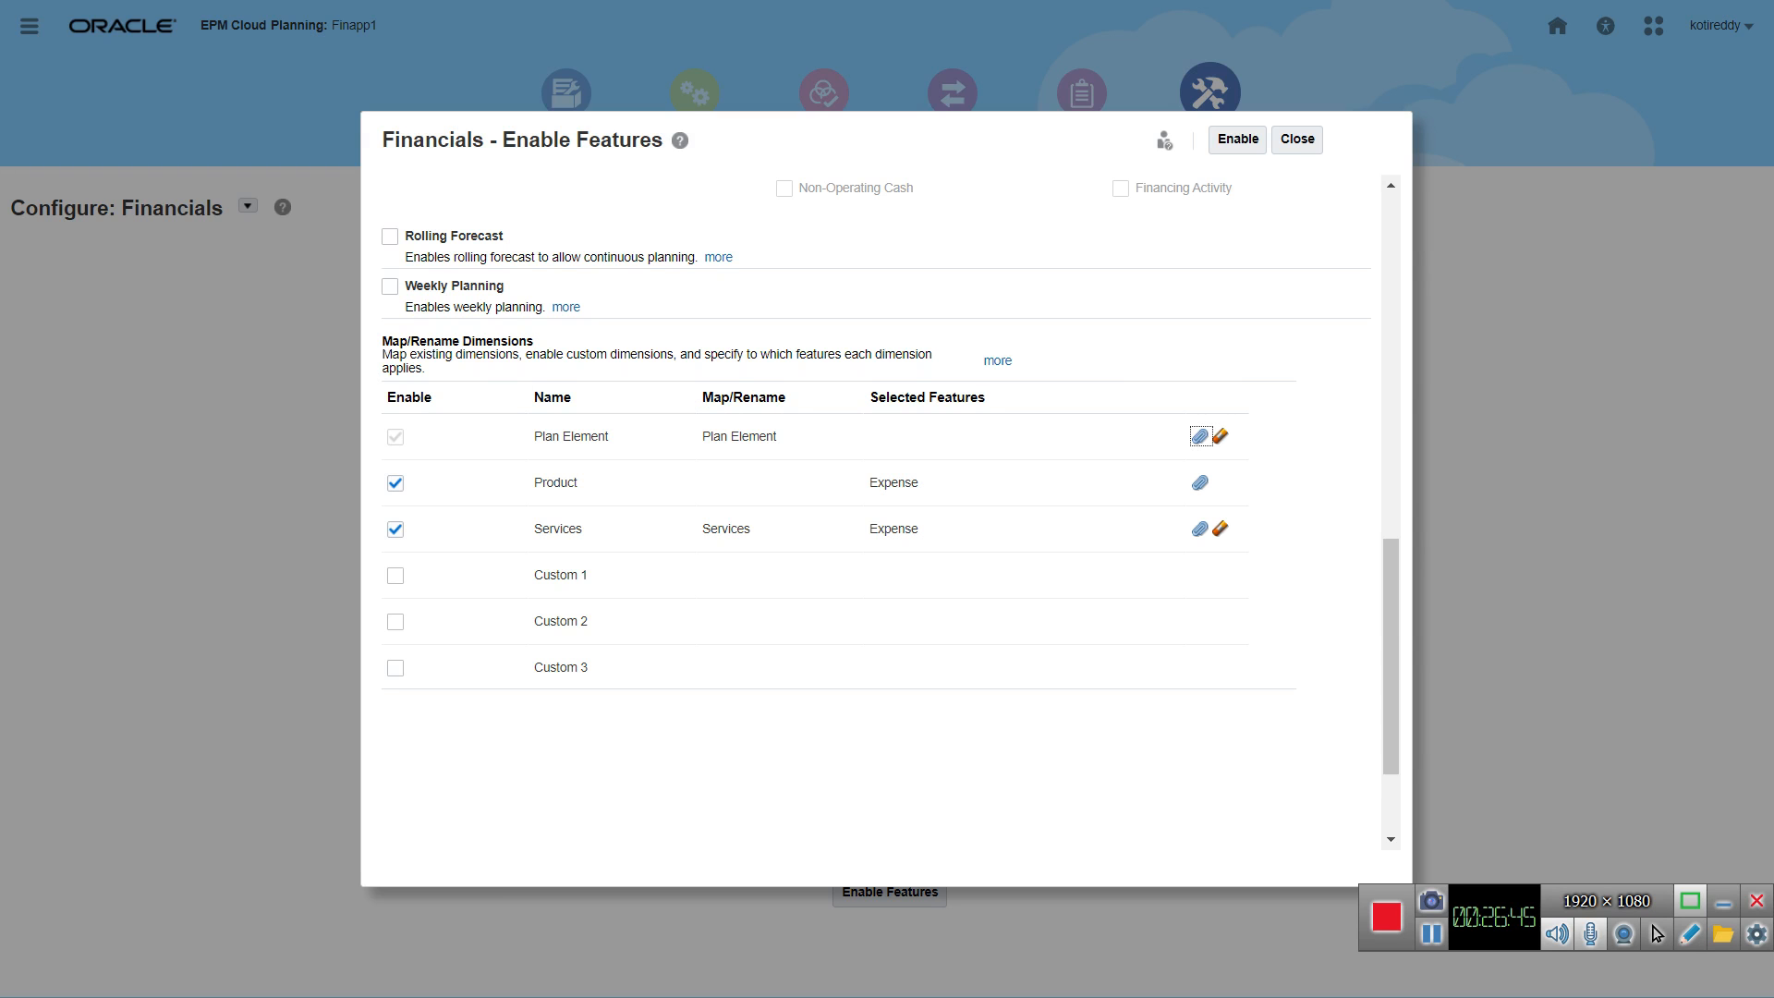
click(839, 535)
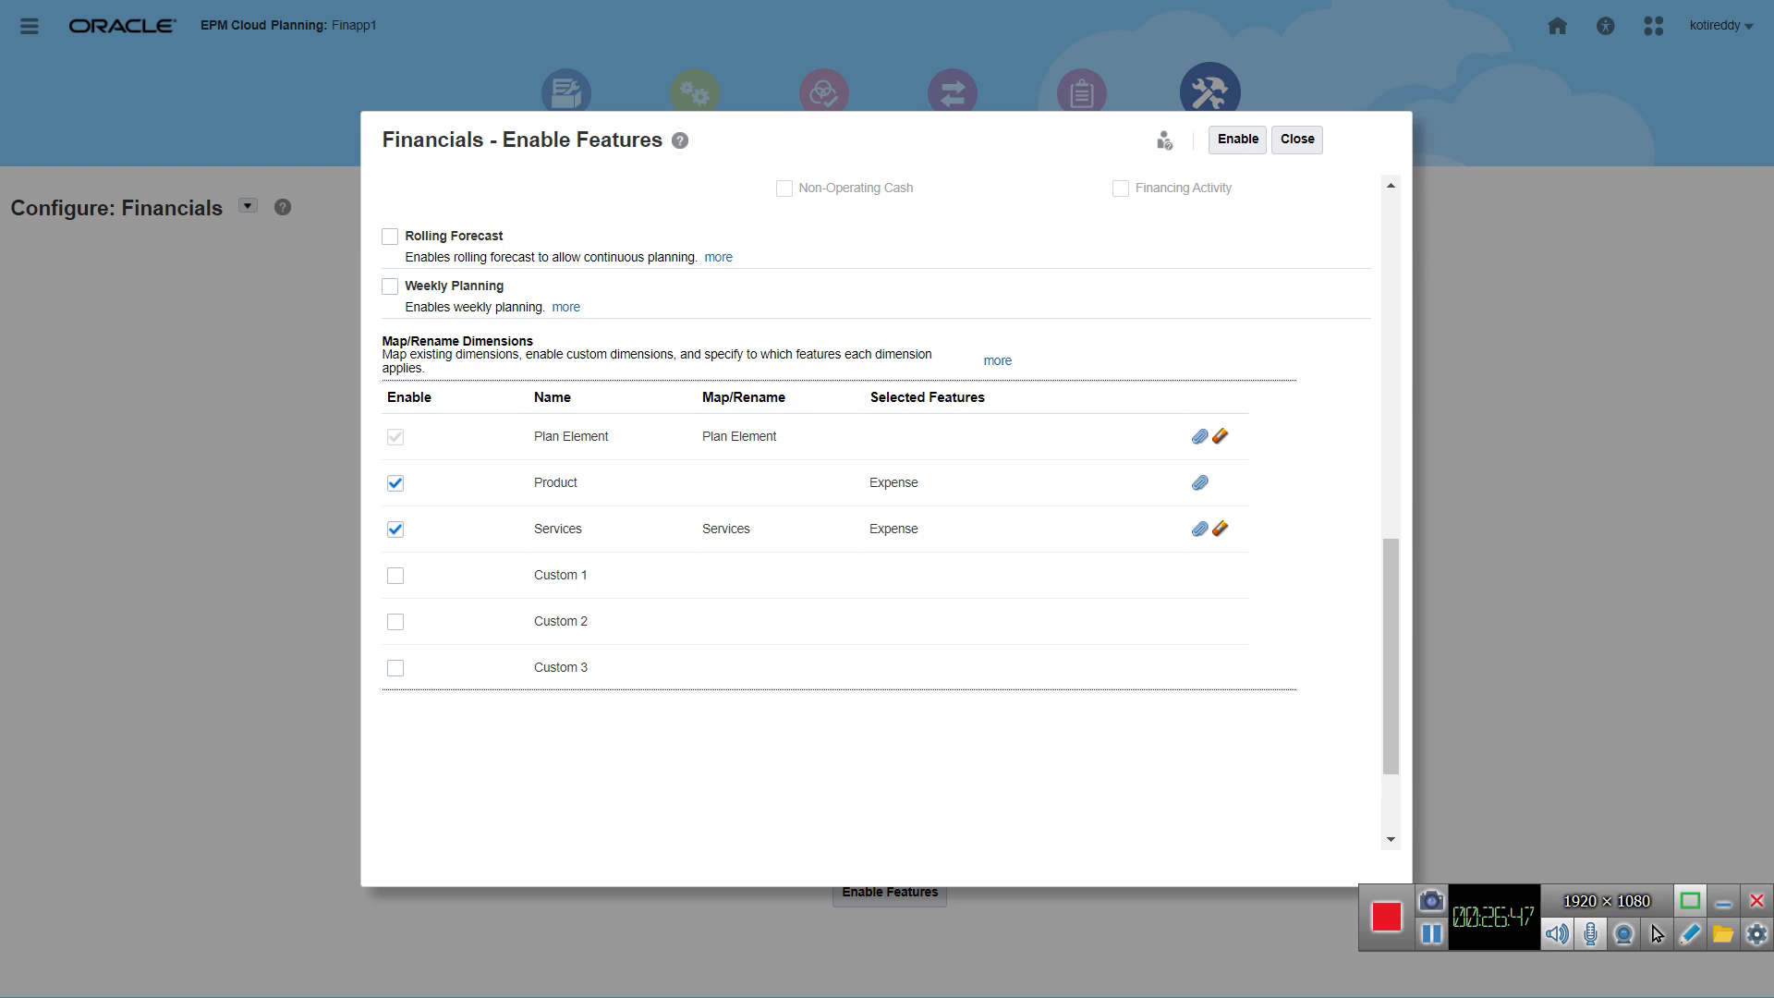
Step: Enable the chosen Financials features and dimensions and confirm the request
click(1237, 138)
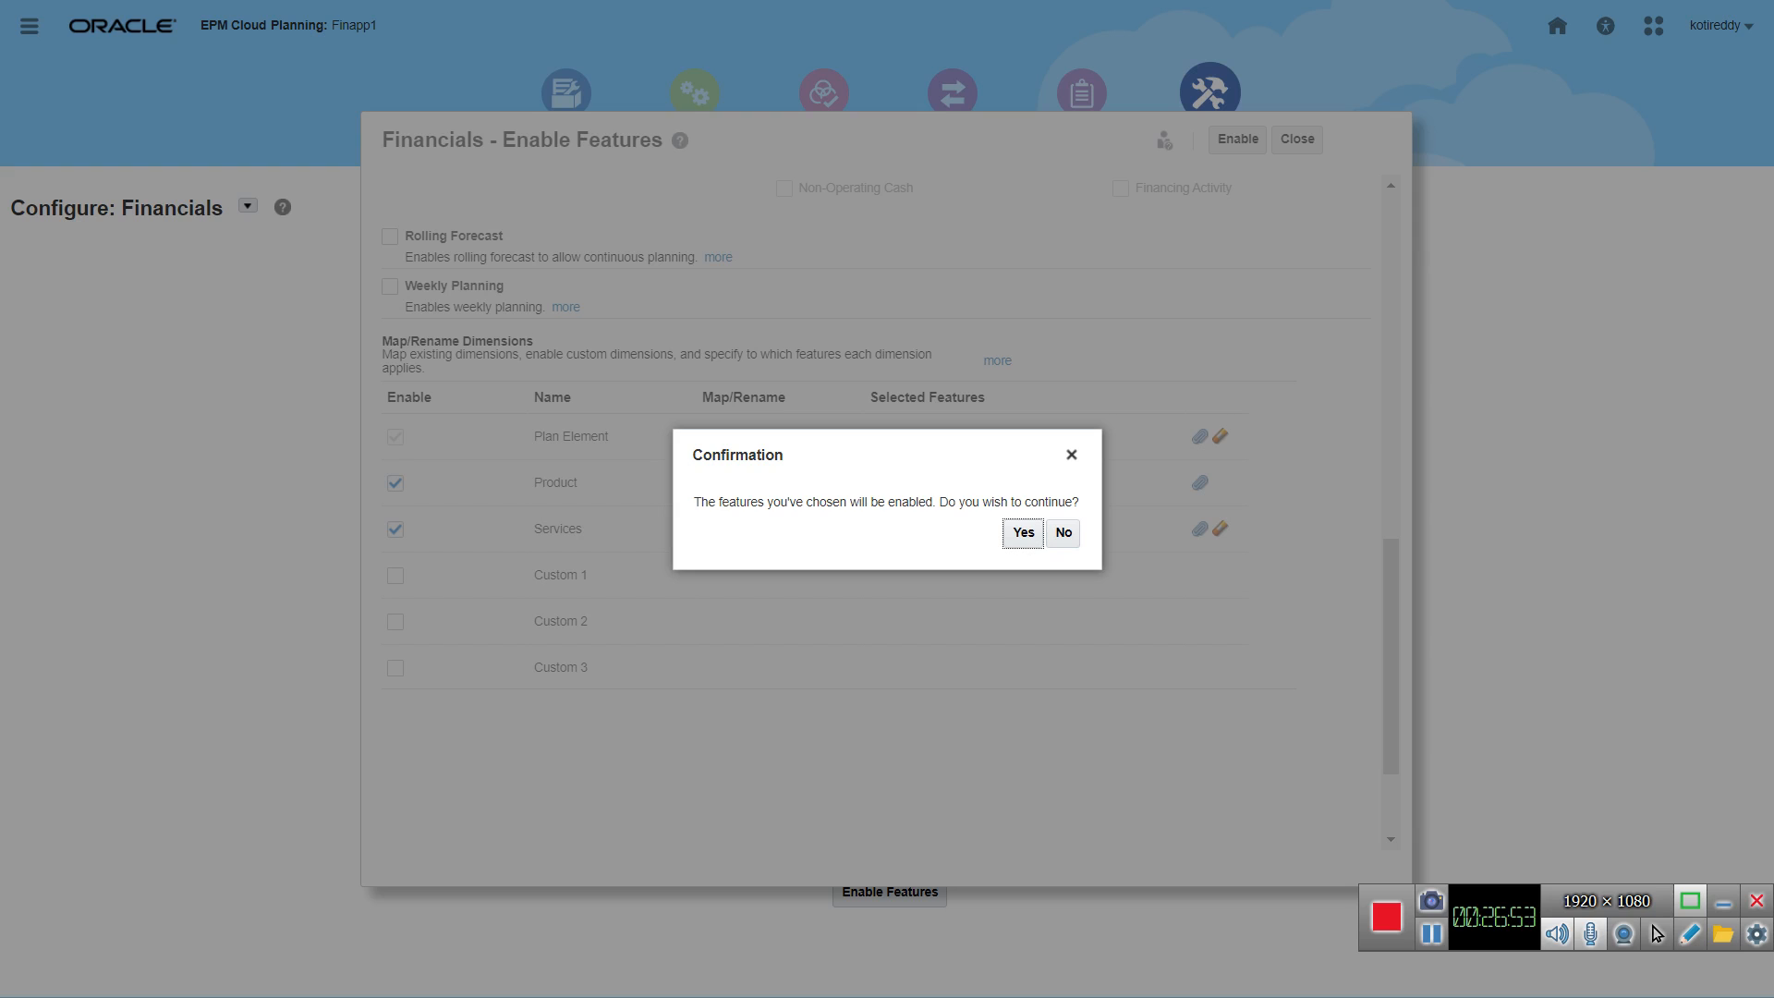
key(Return)
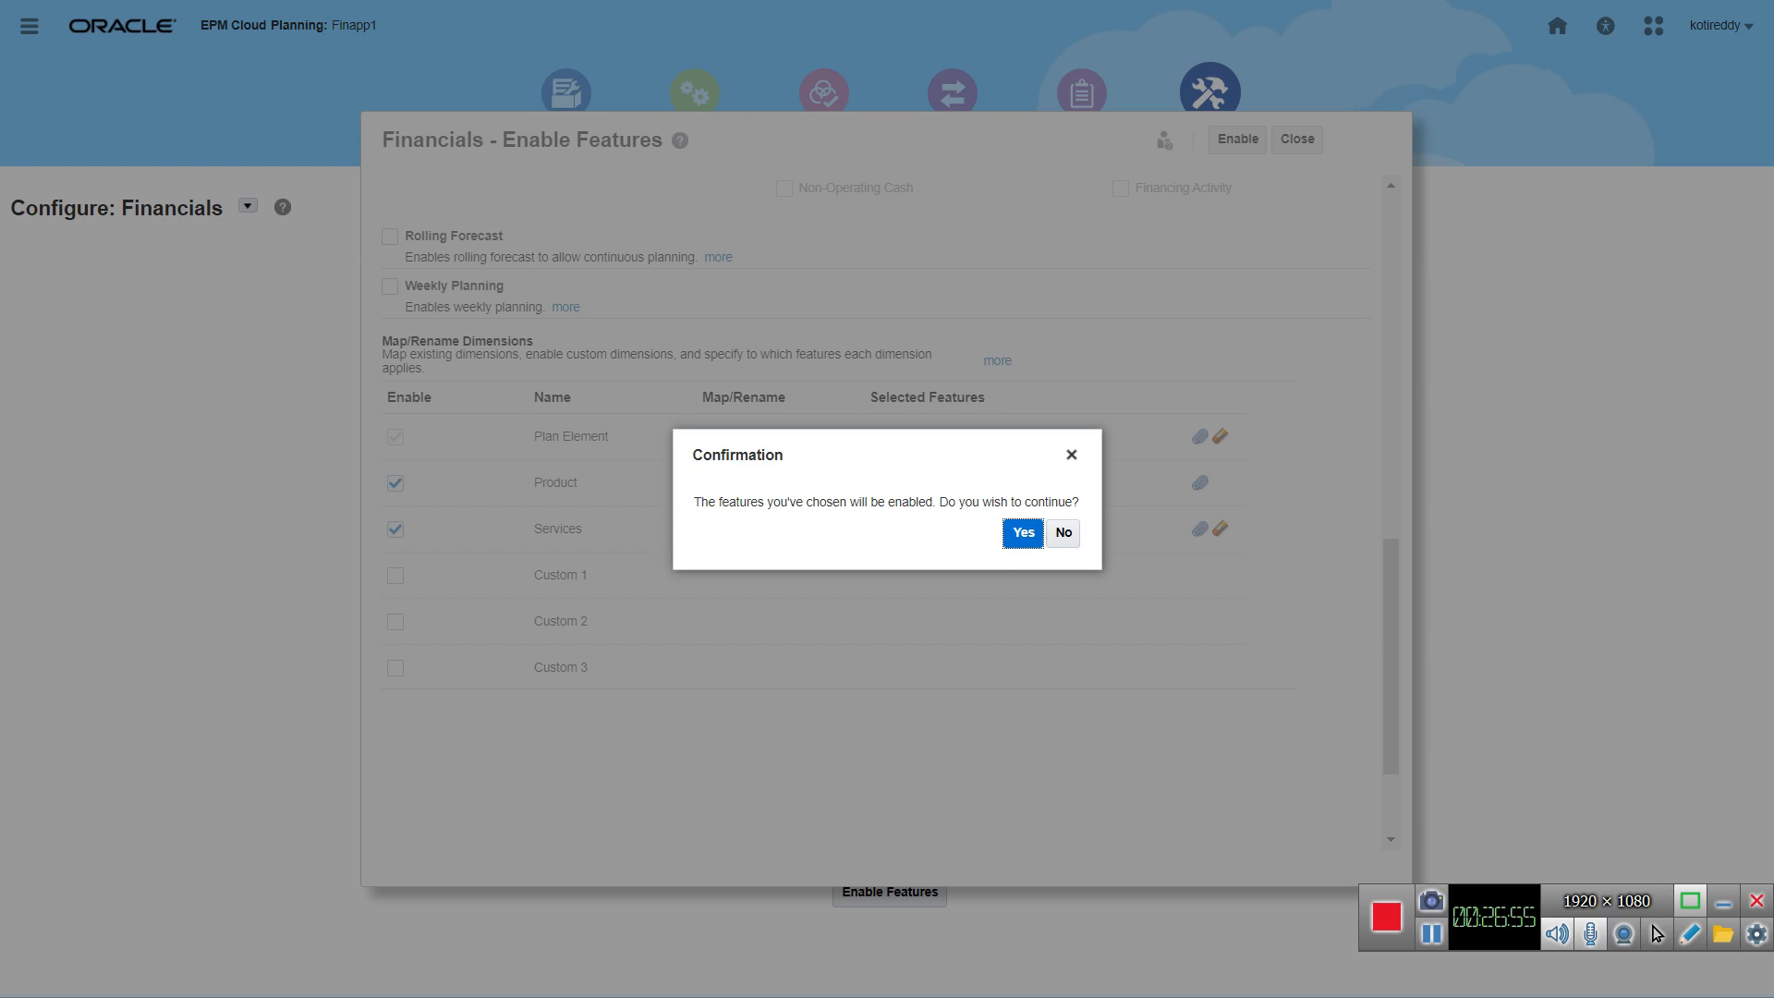
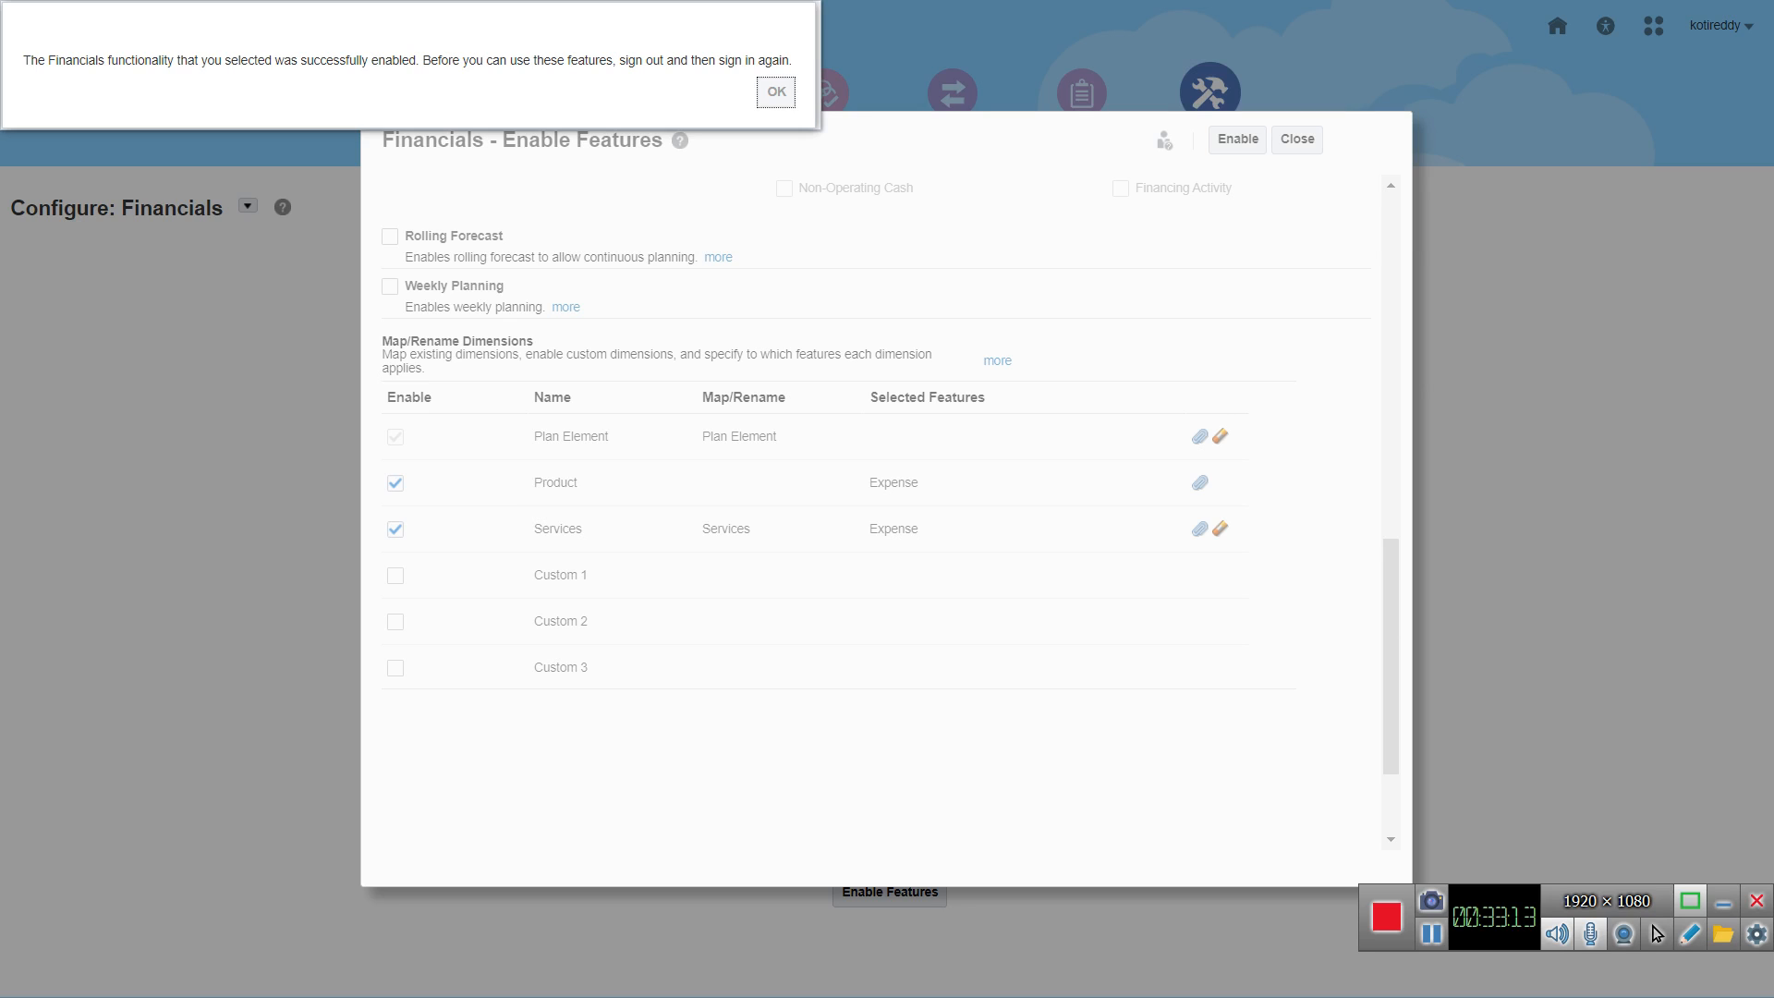
Step: Acknowledge the feature enablement message, then review the status options for Planning and Forecast Preparation and the actions available for the Financials configuration
key(Return)
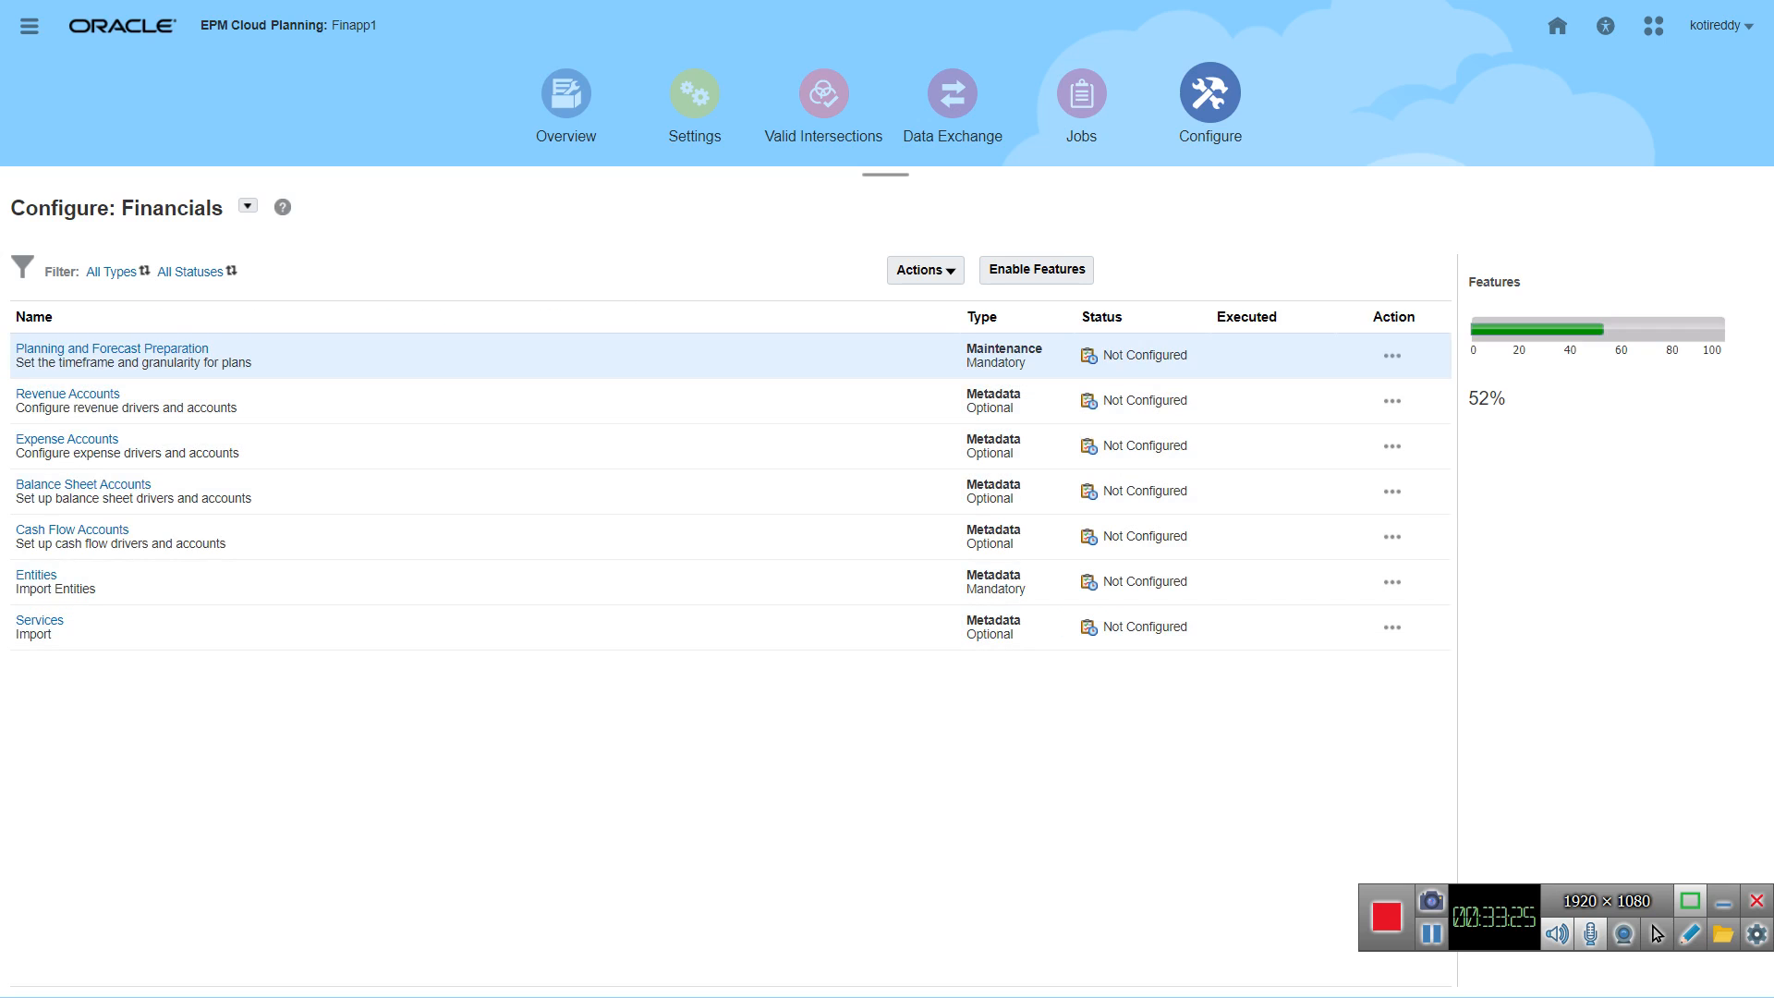
click(1391, 356)
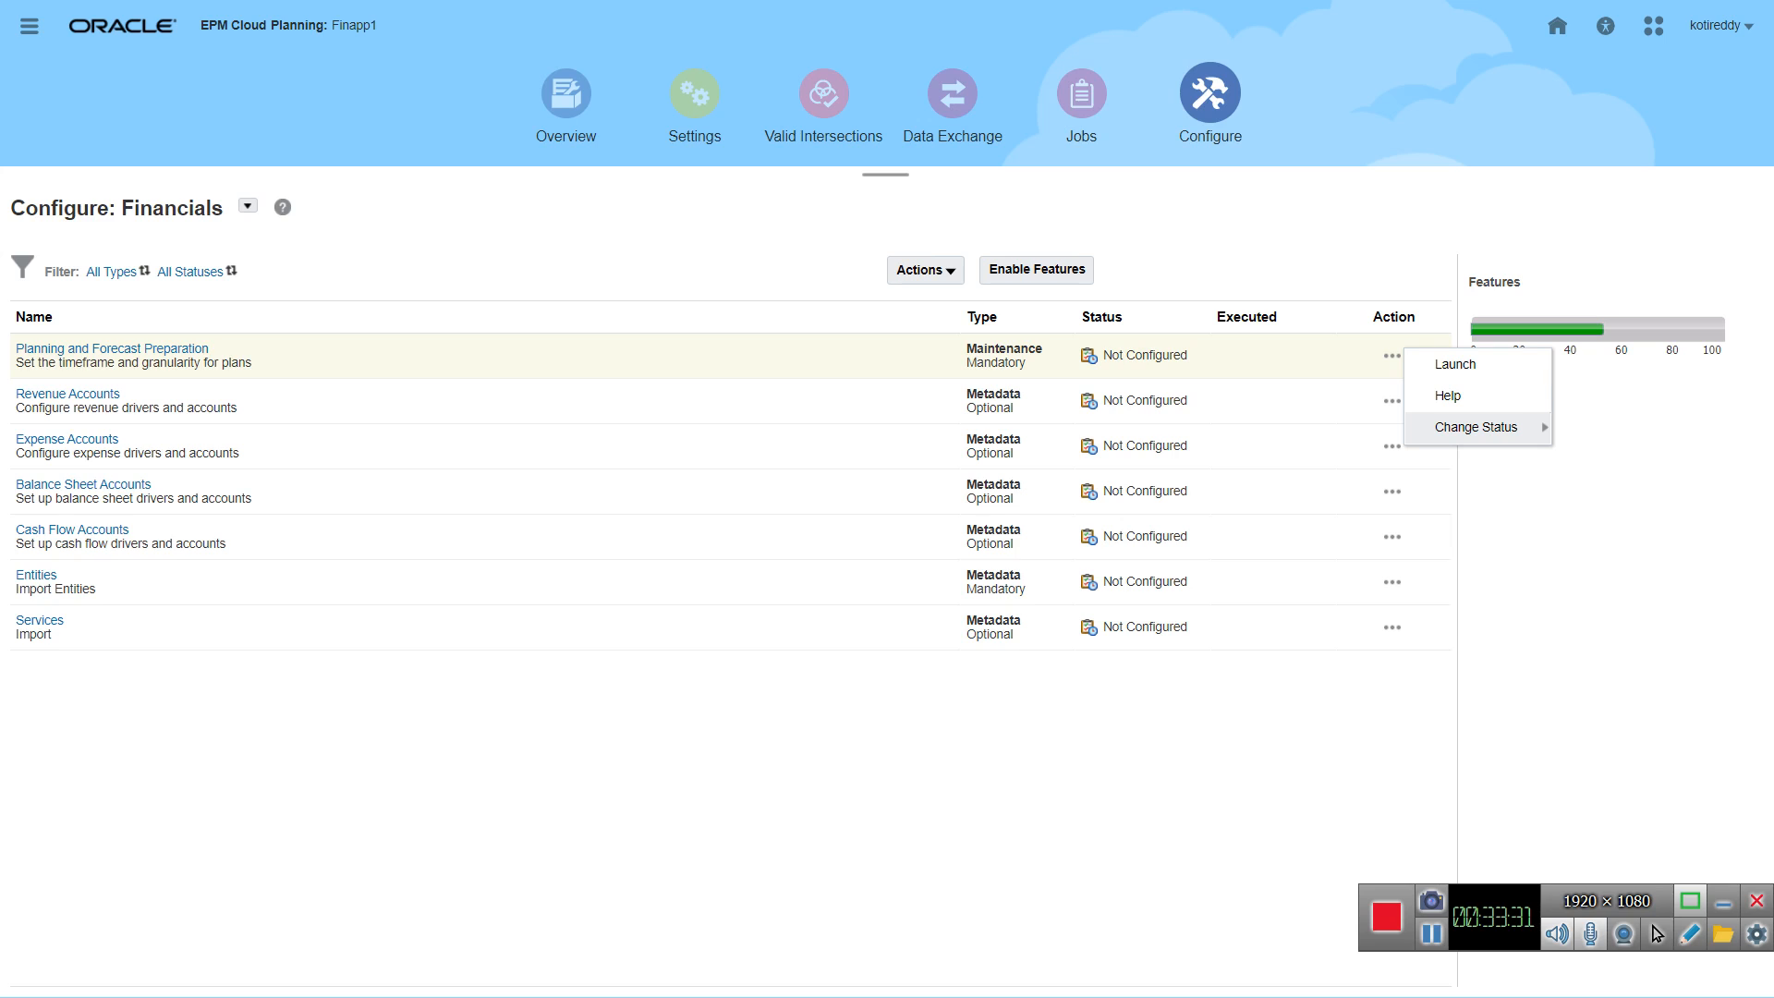
mouse_move(1477, 428)
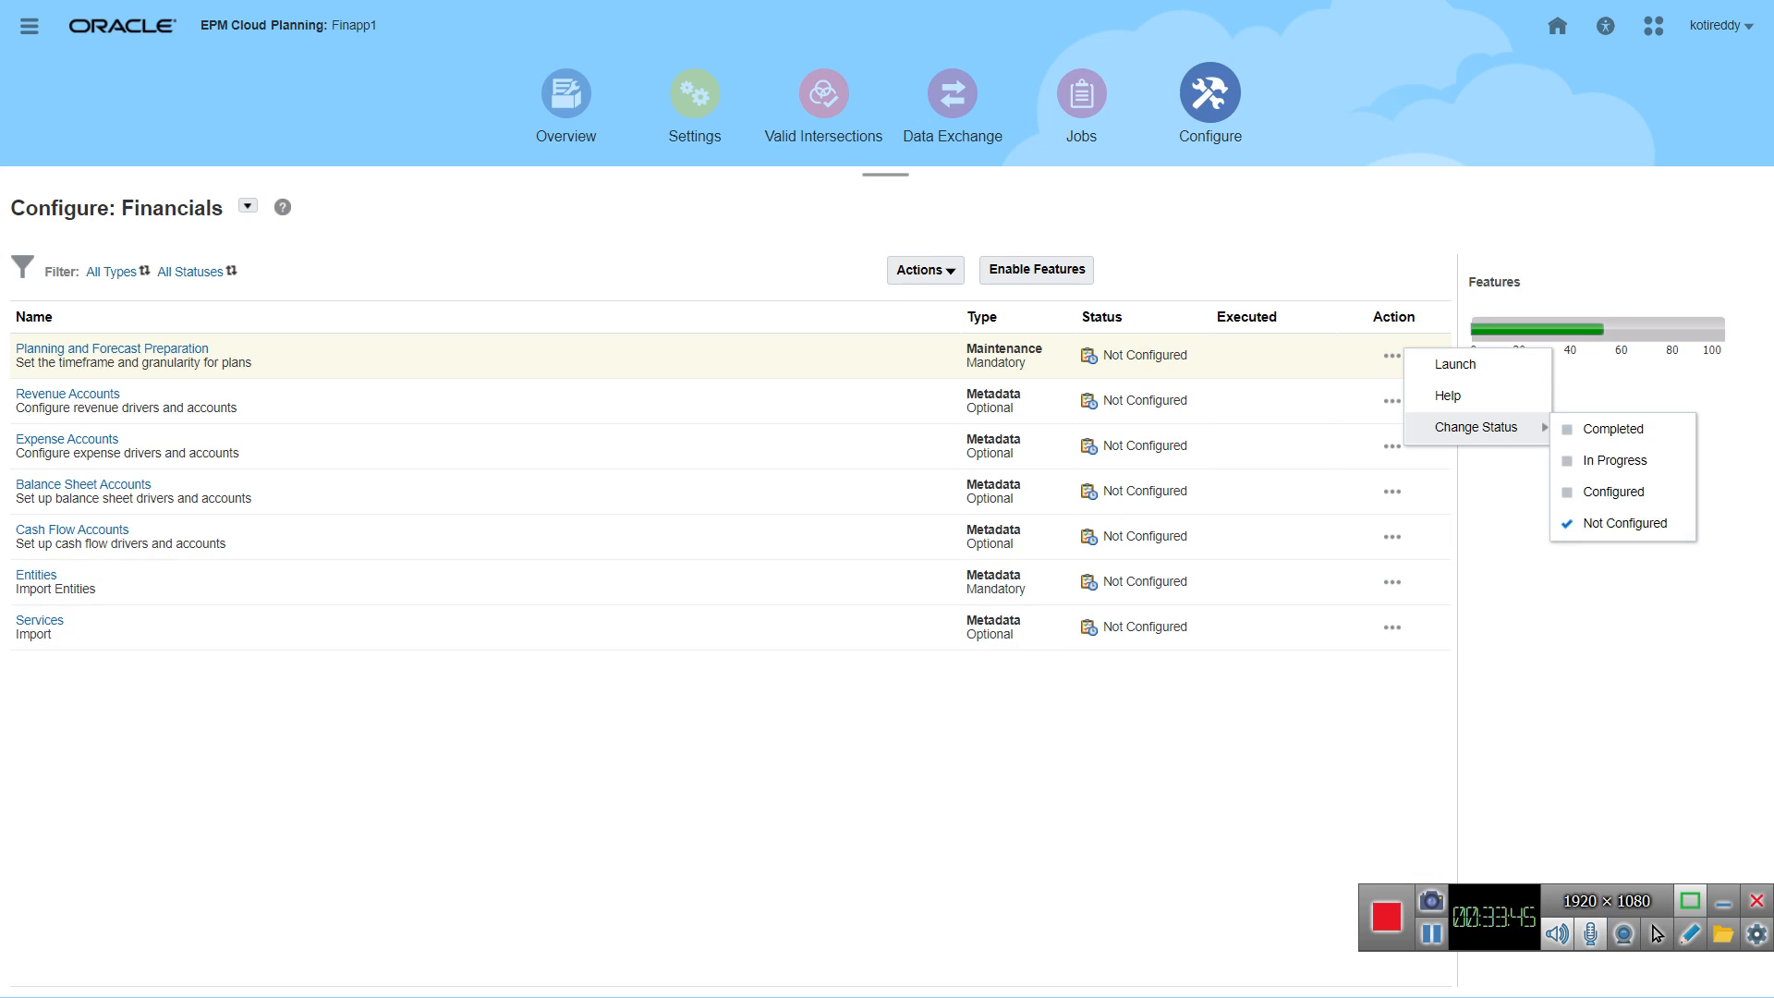
click(926, 271)
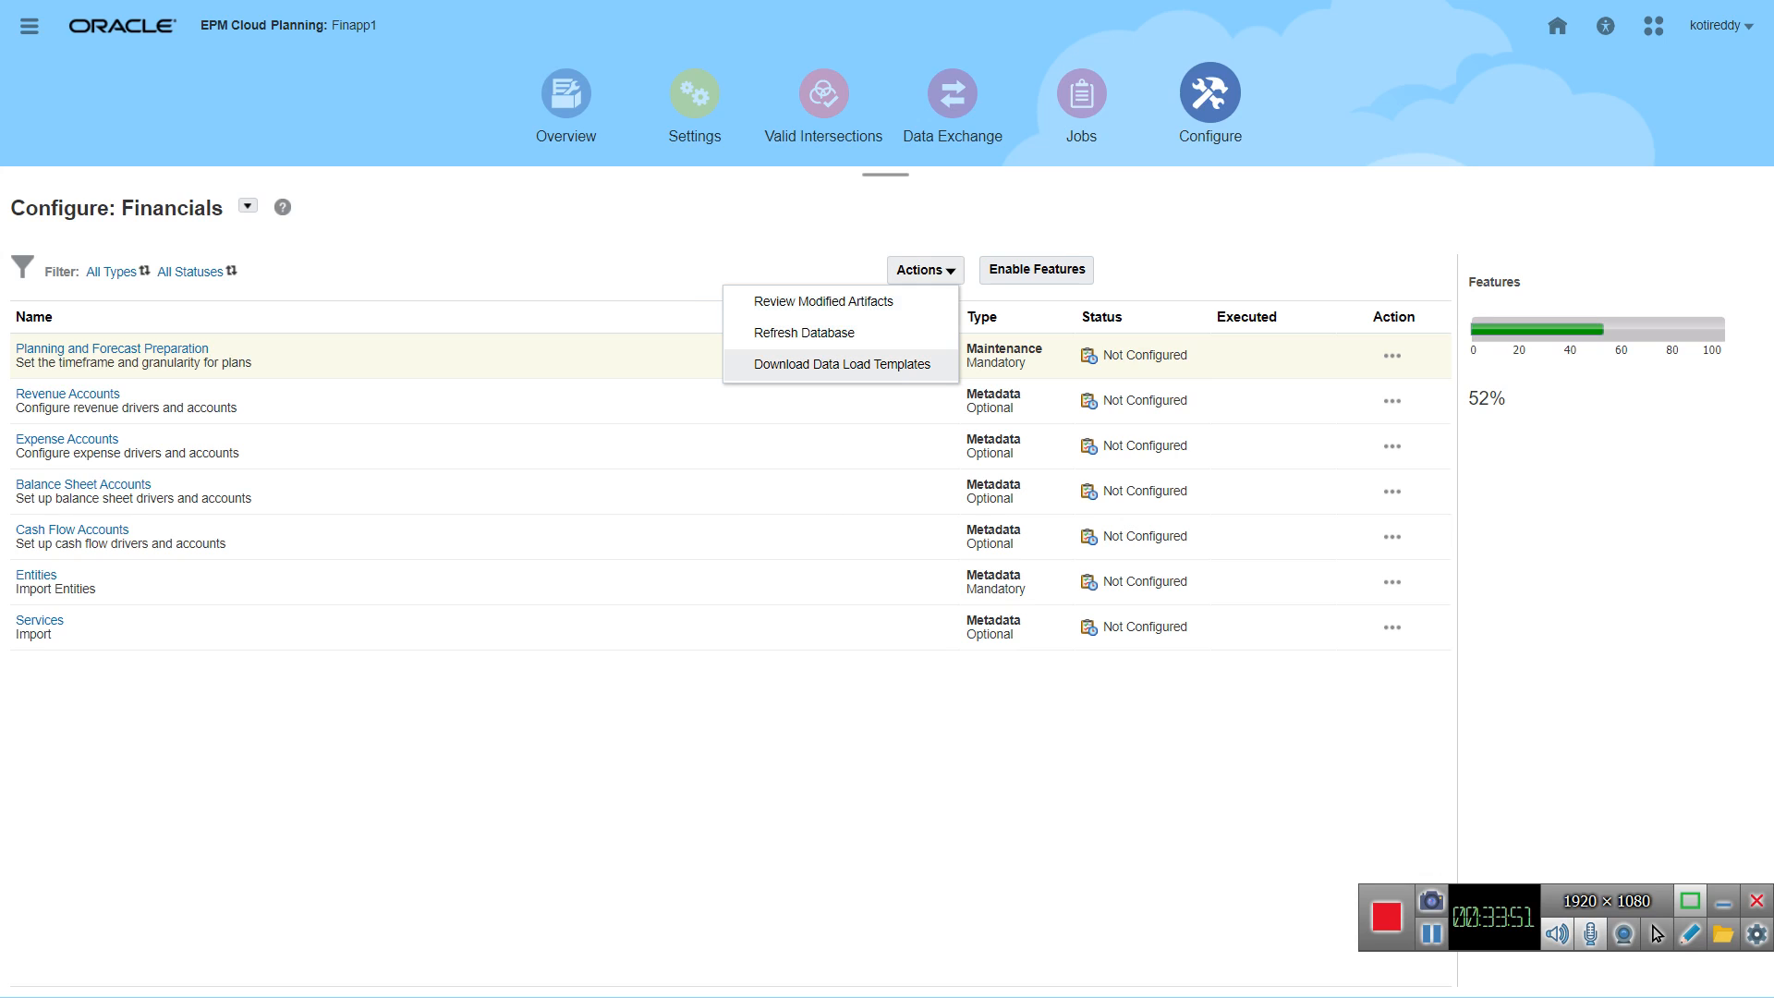
click(1049, 359)
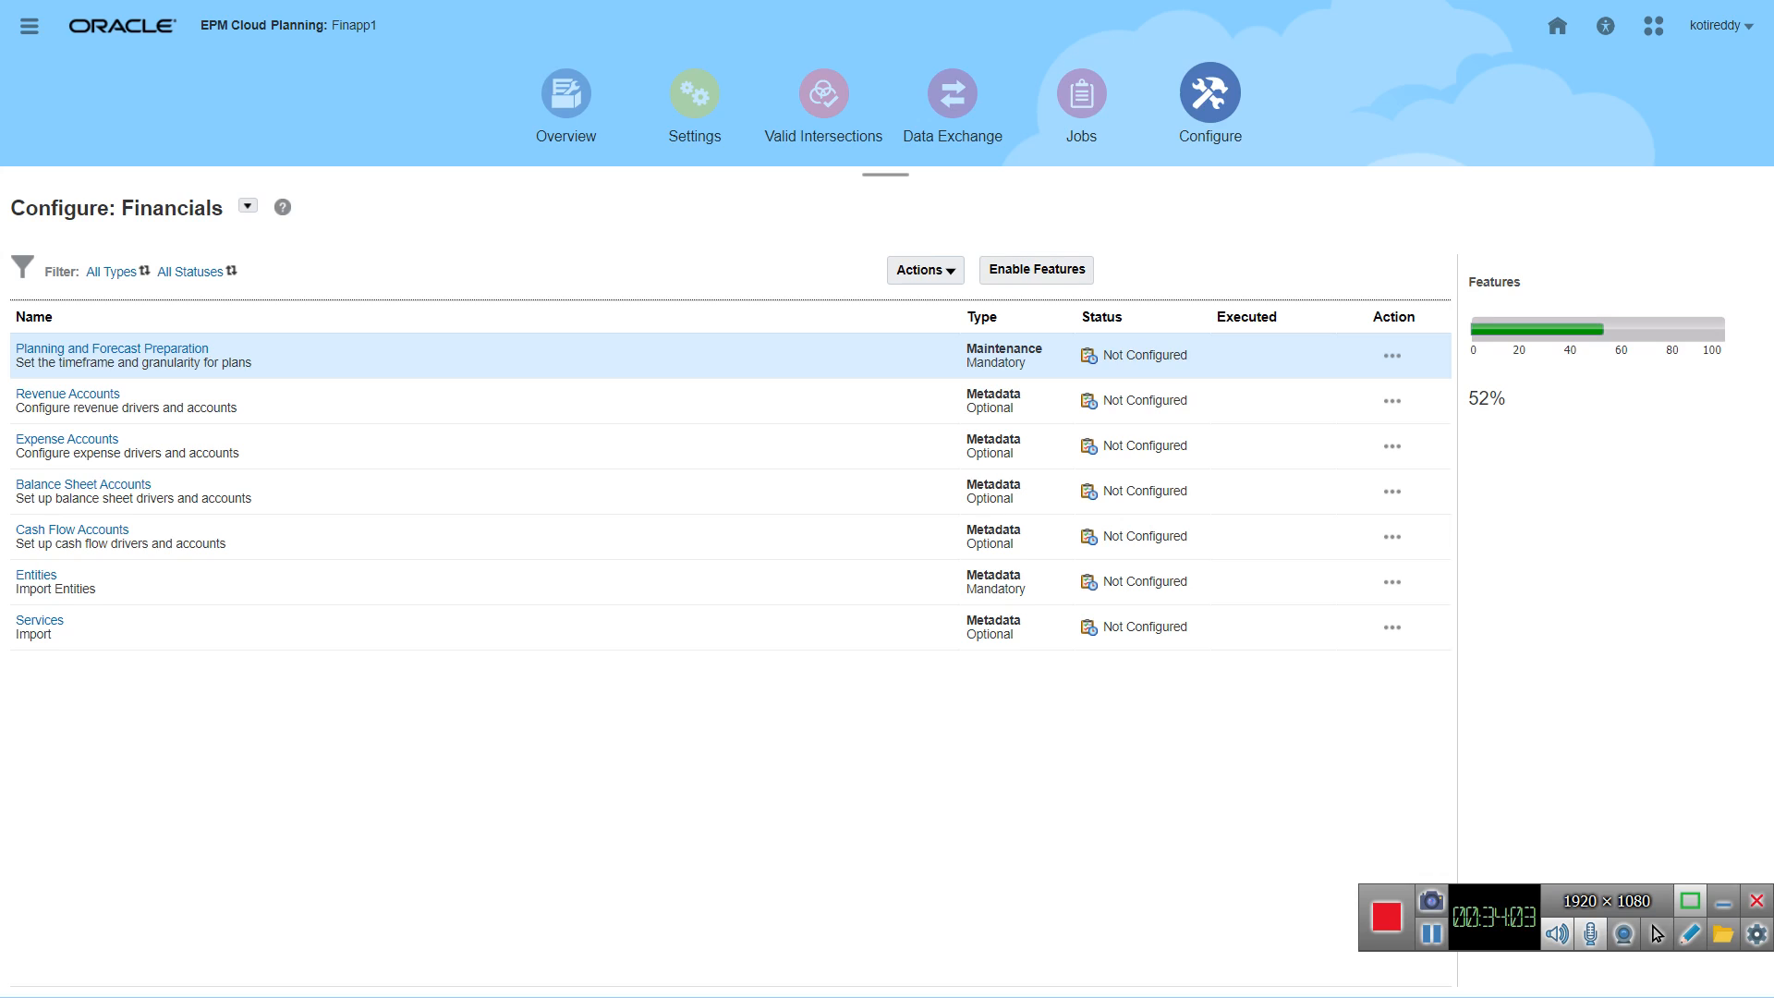
Step: Sign out of the planning application and confirm ending the session
click(1749, 26)
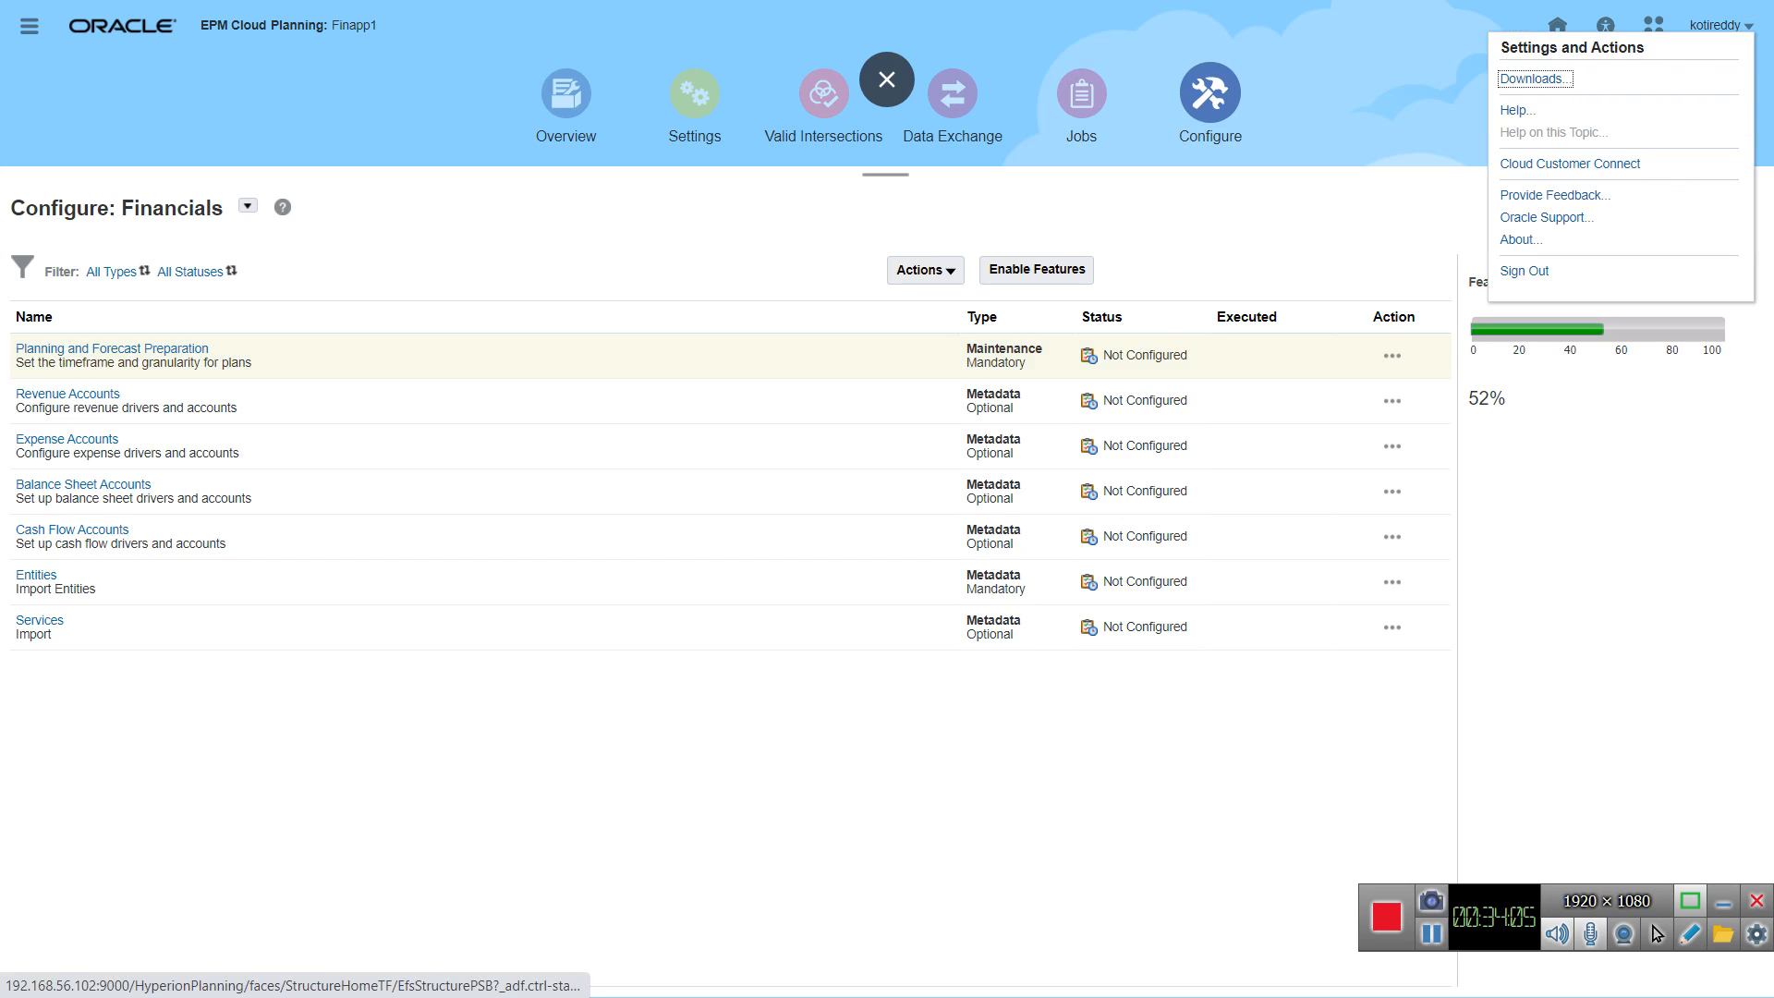
click(1524, 271)
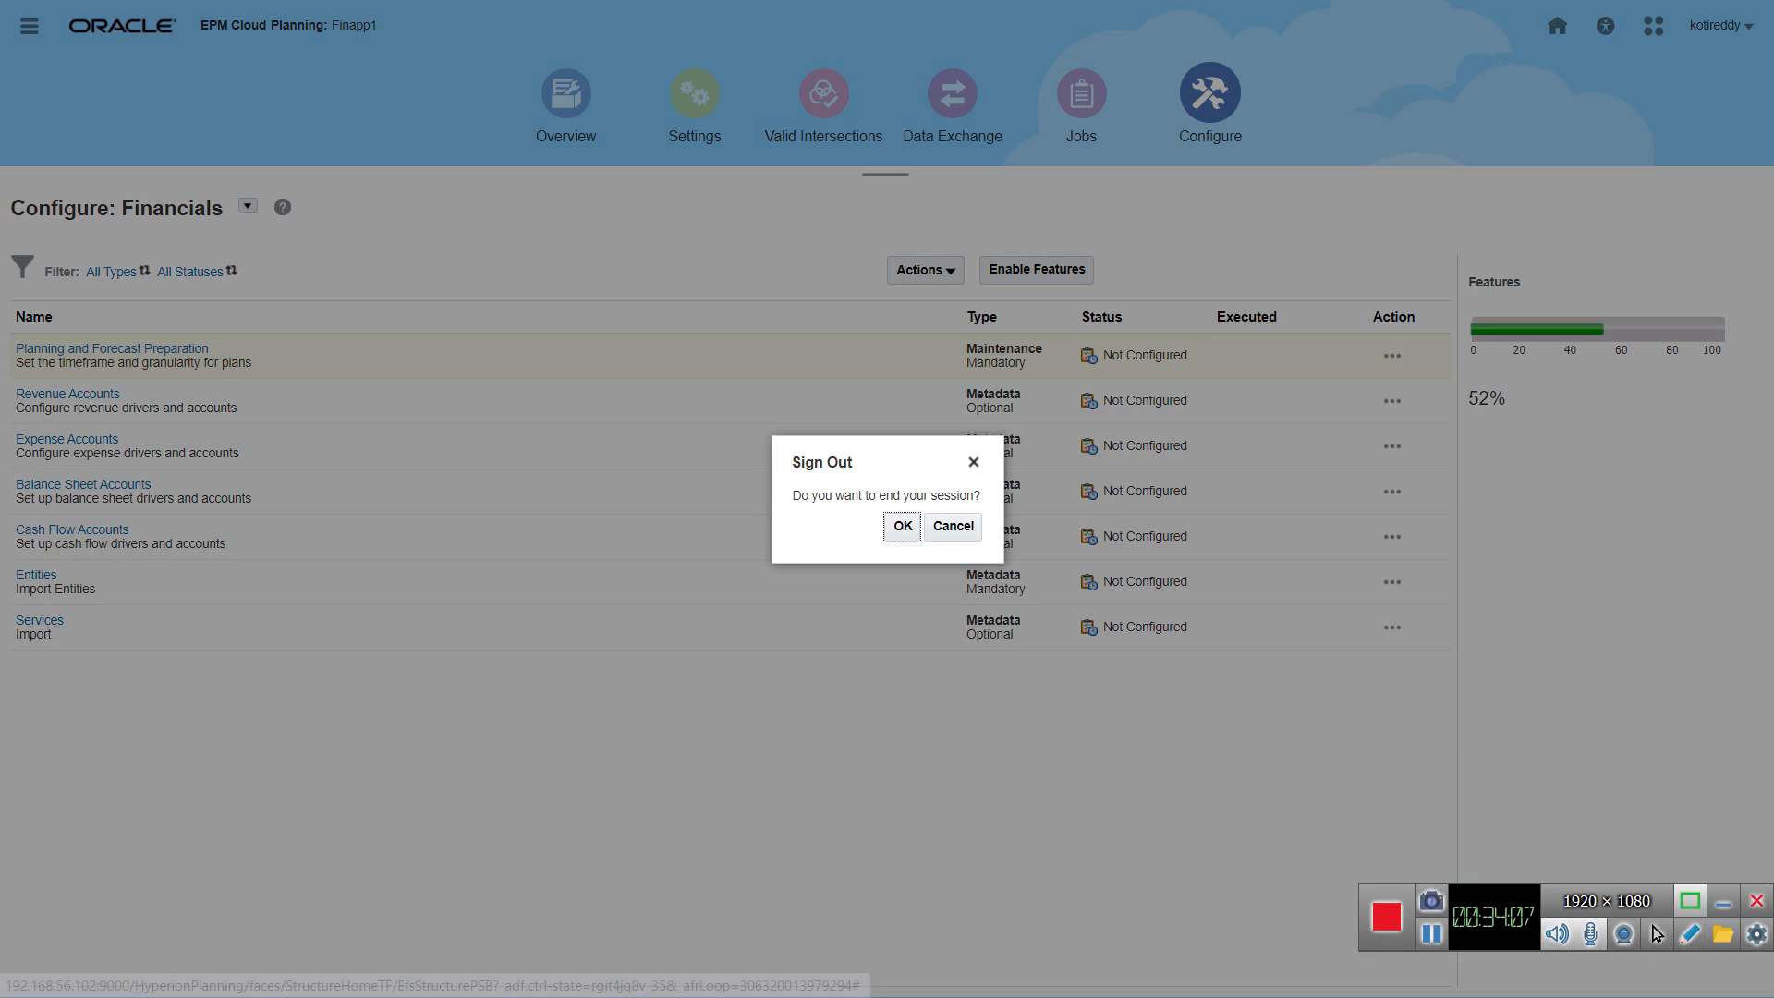
click(902, 526)
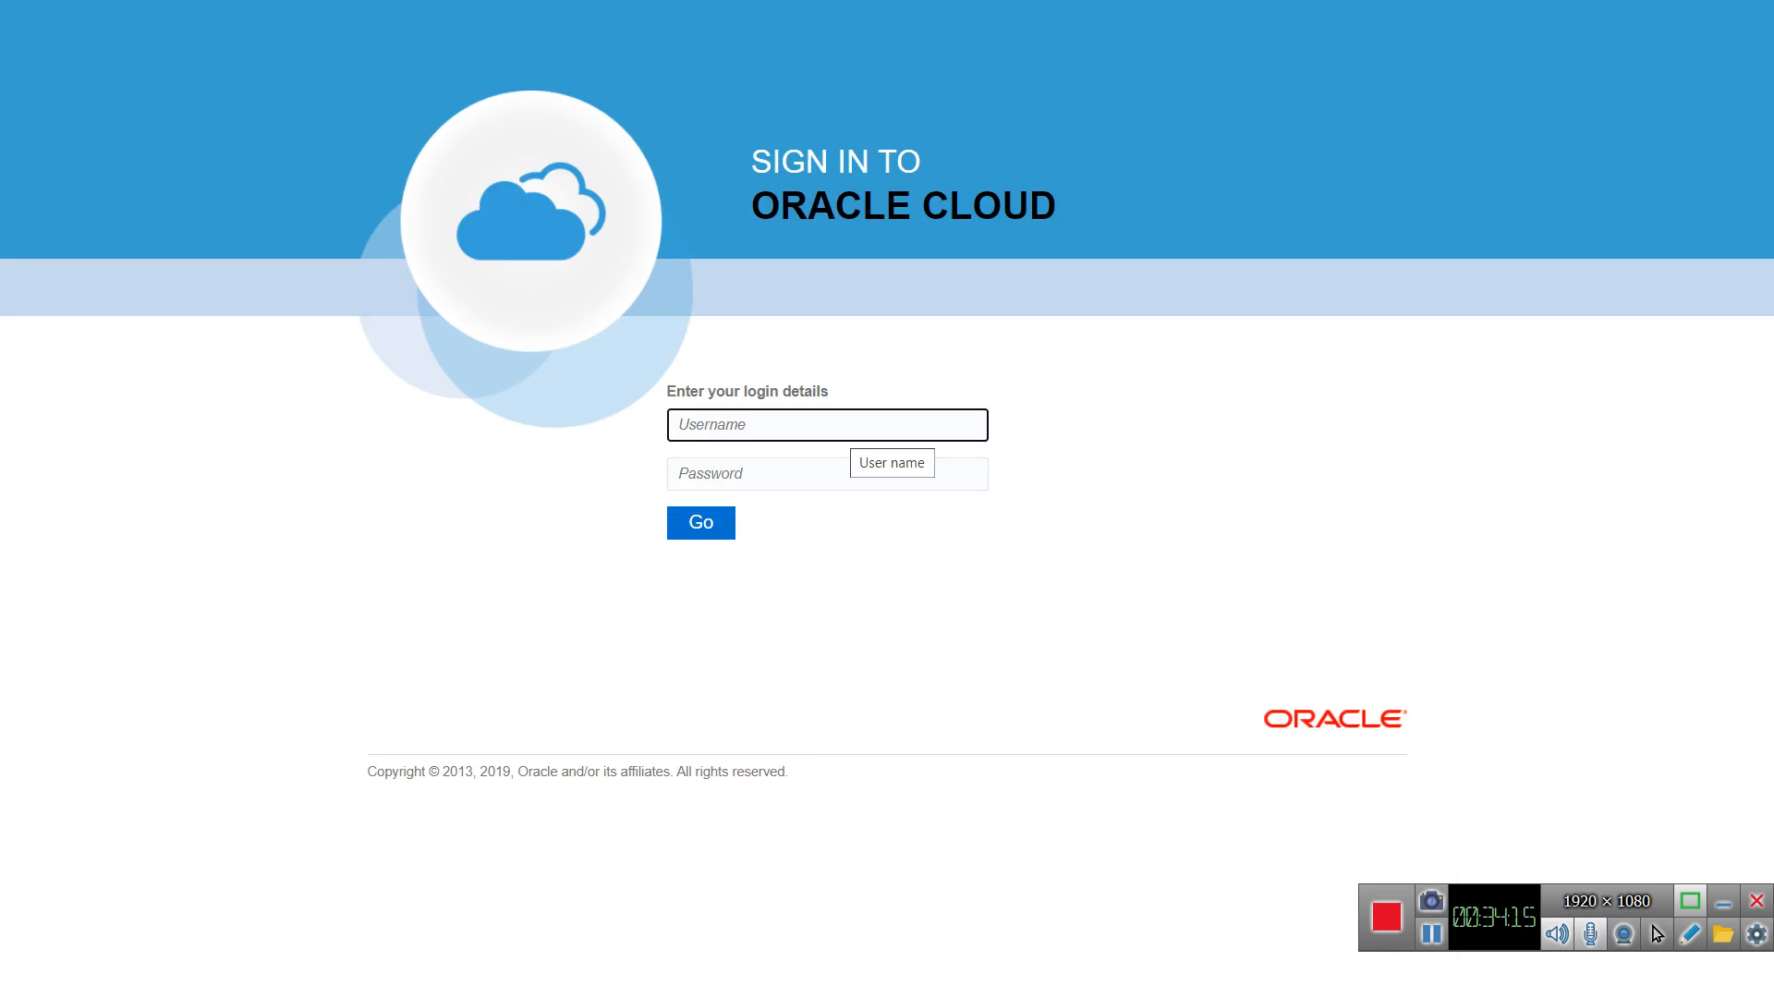
Step: Sign in to Oracle Cloud again with the saved username and account password
text(koti)
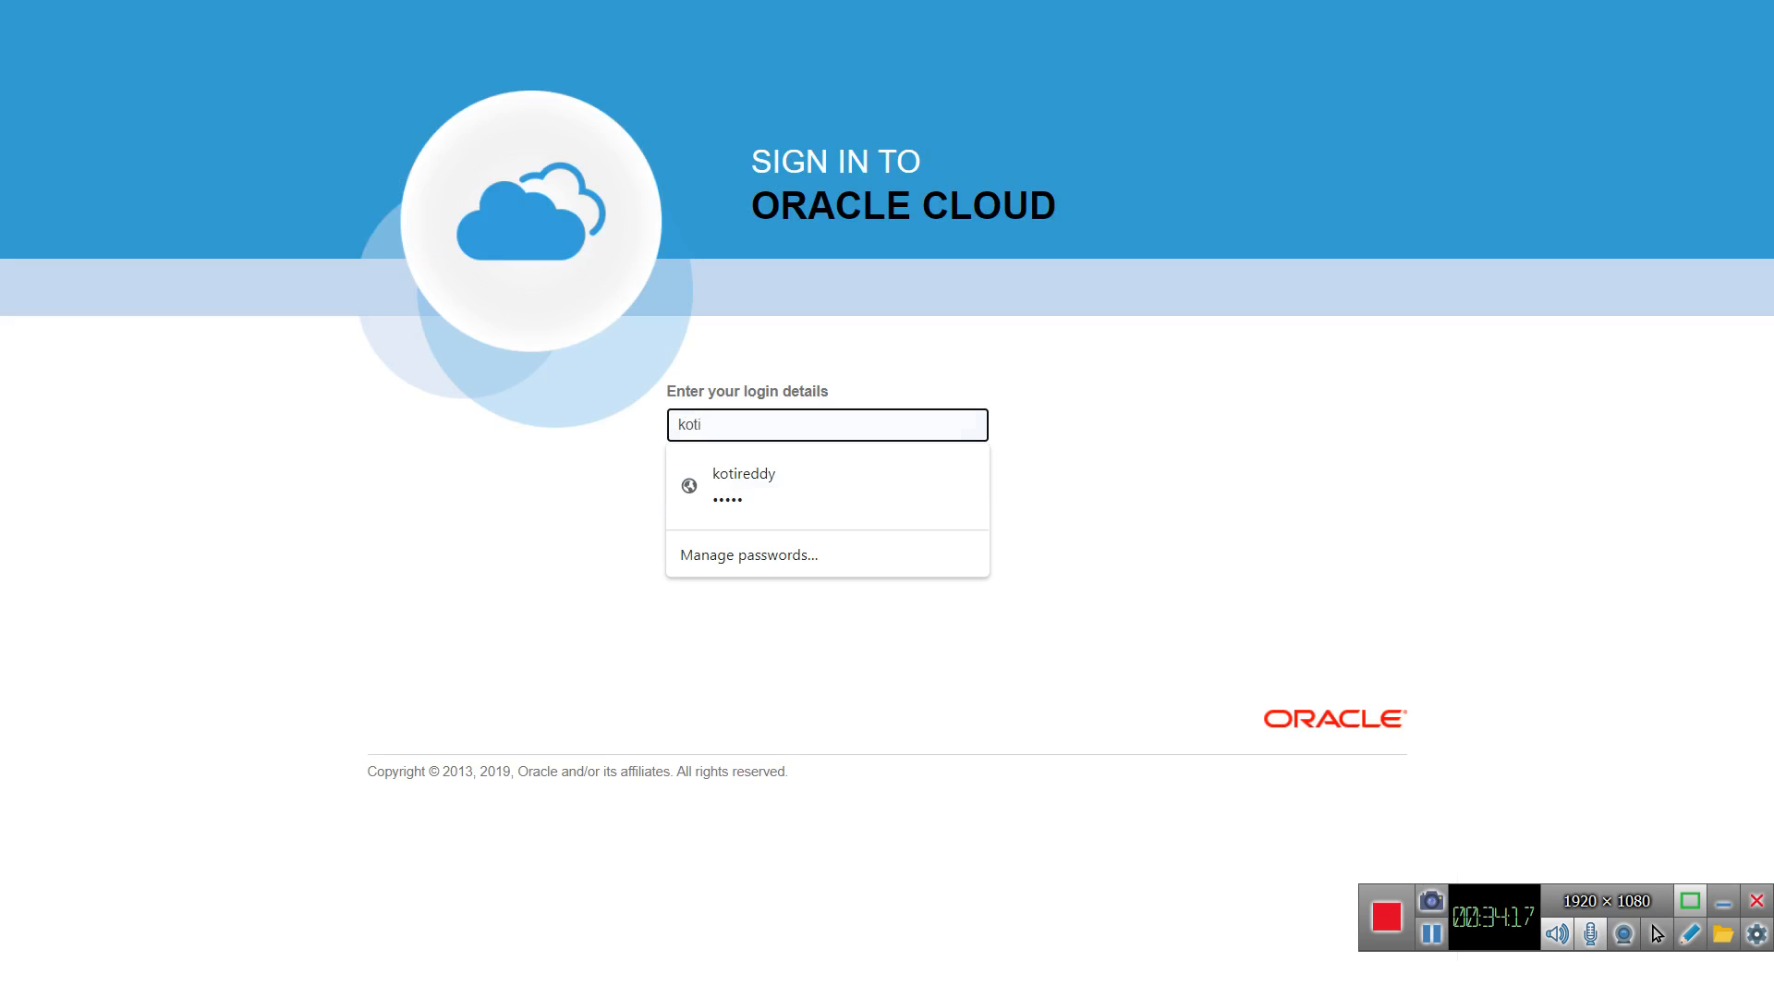
key(Down)
key(Return)
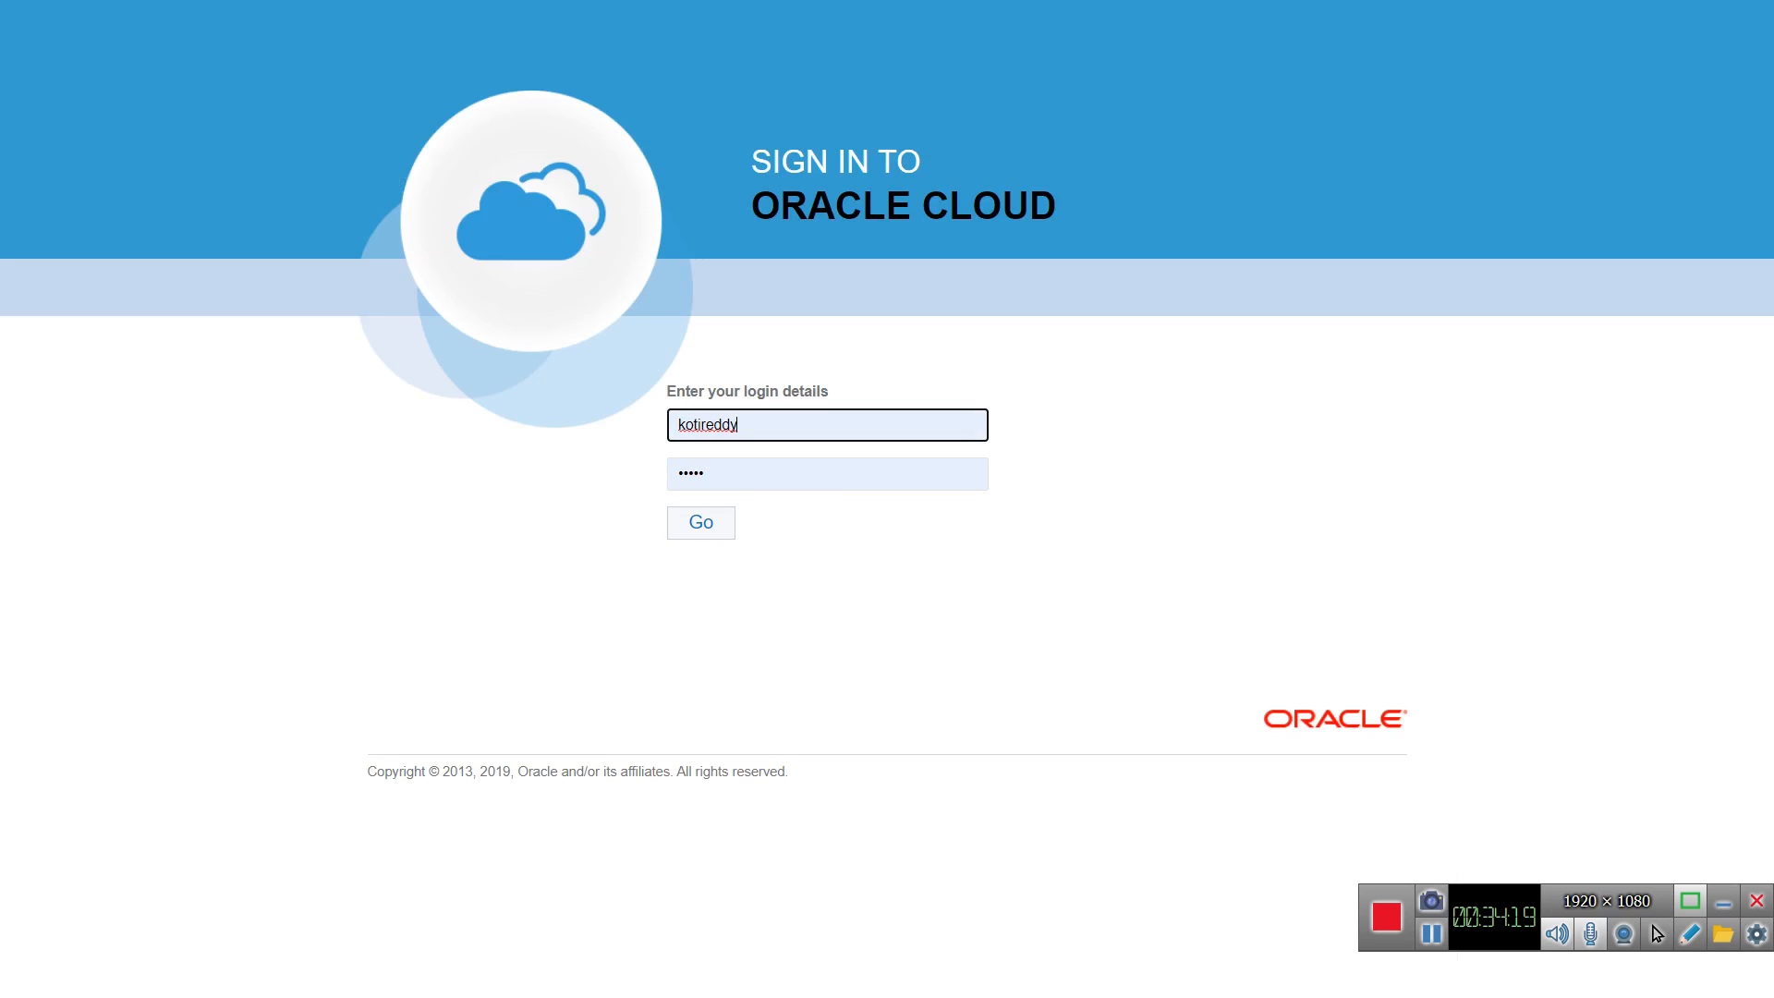
key(Tab)
key(Tab)
key(Return)
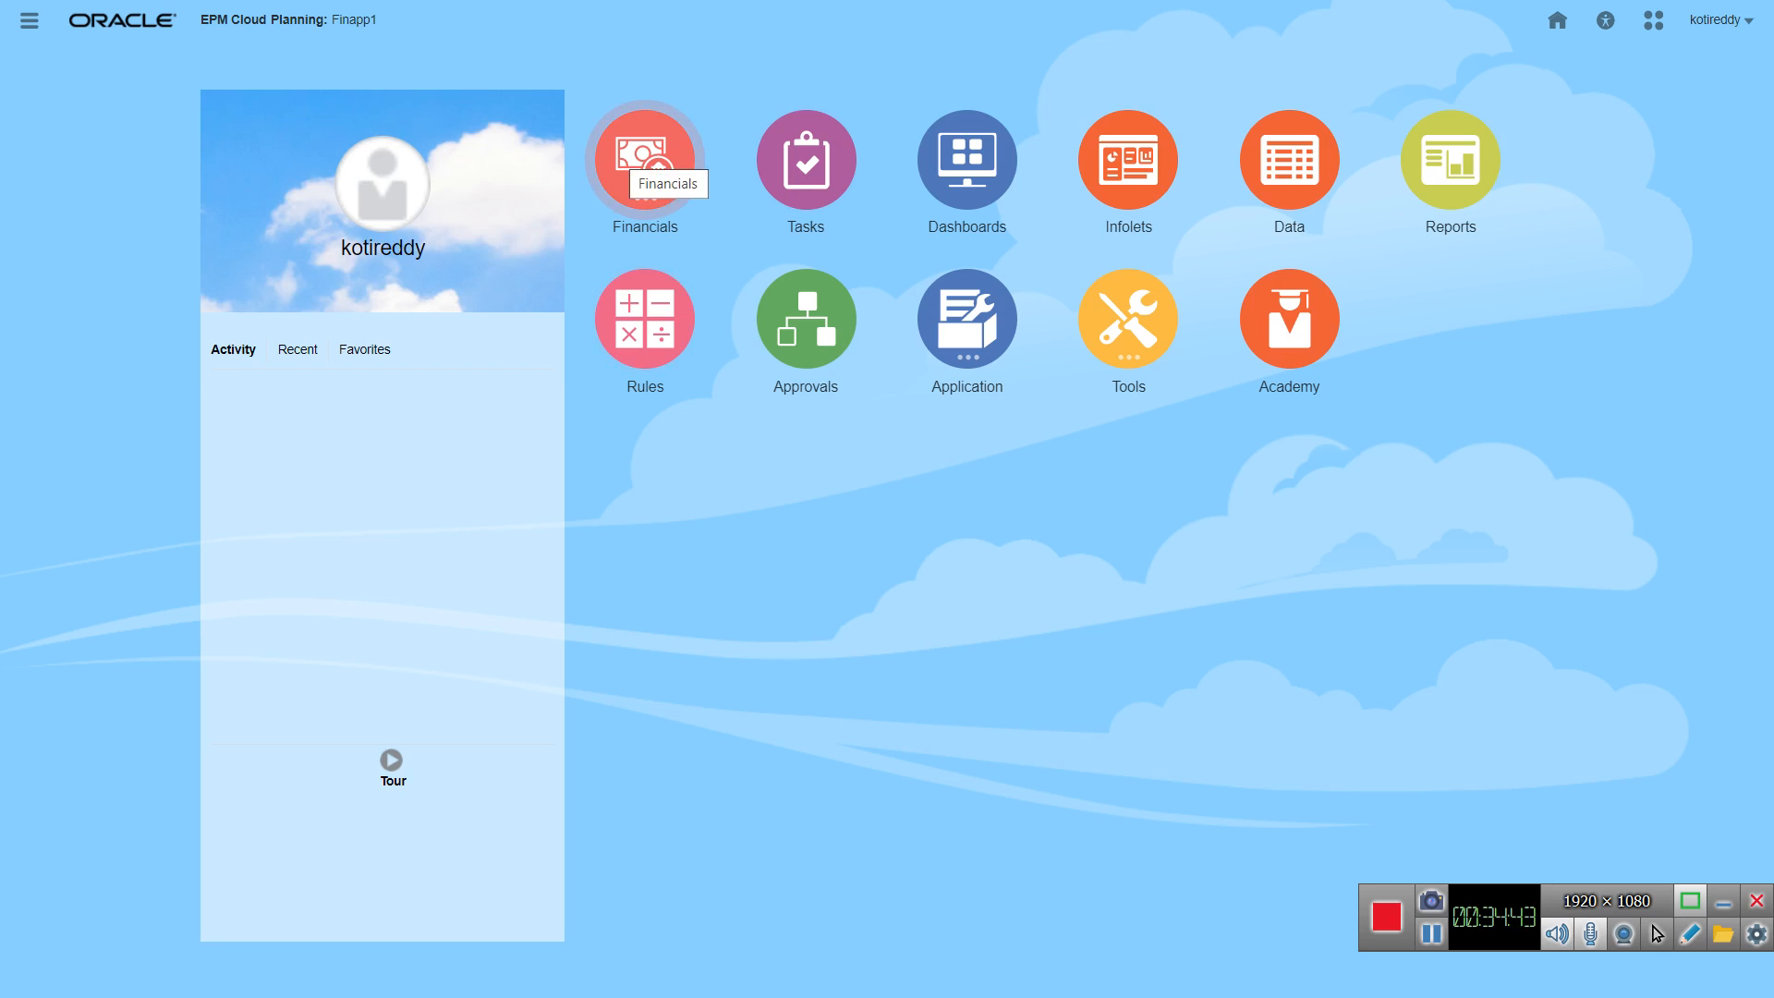
Step: View the Financials components and open the Revenue dashboard
click(644, 159)
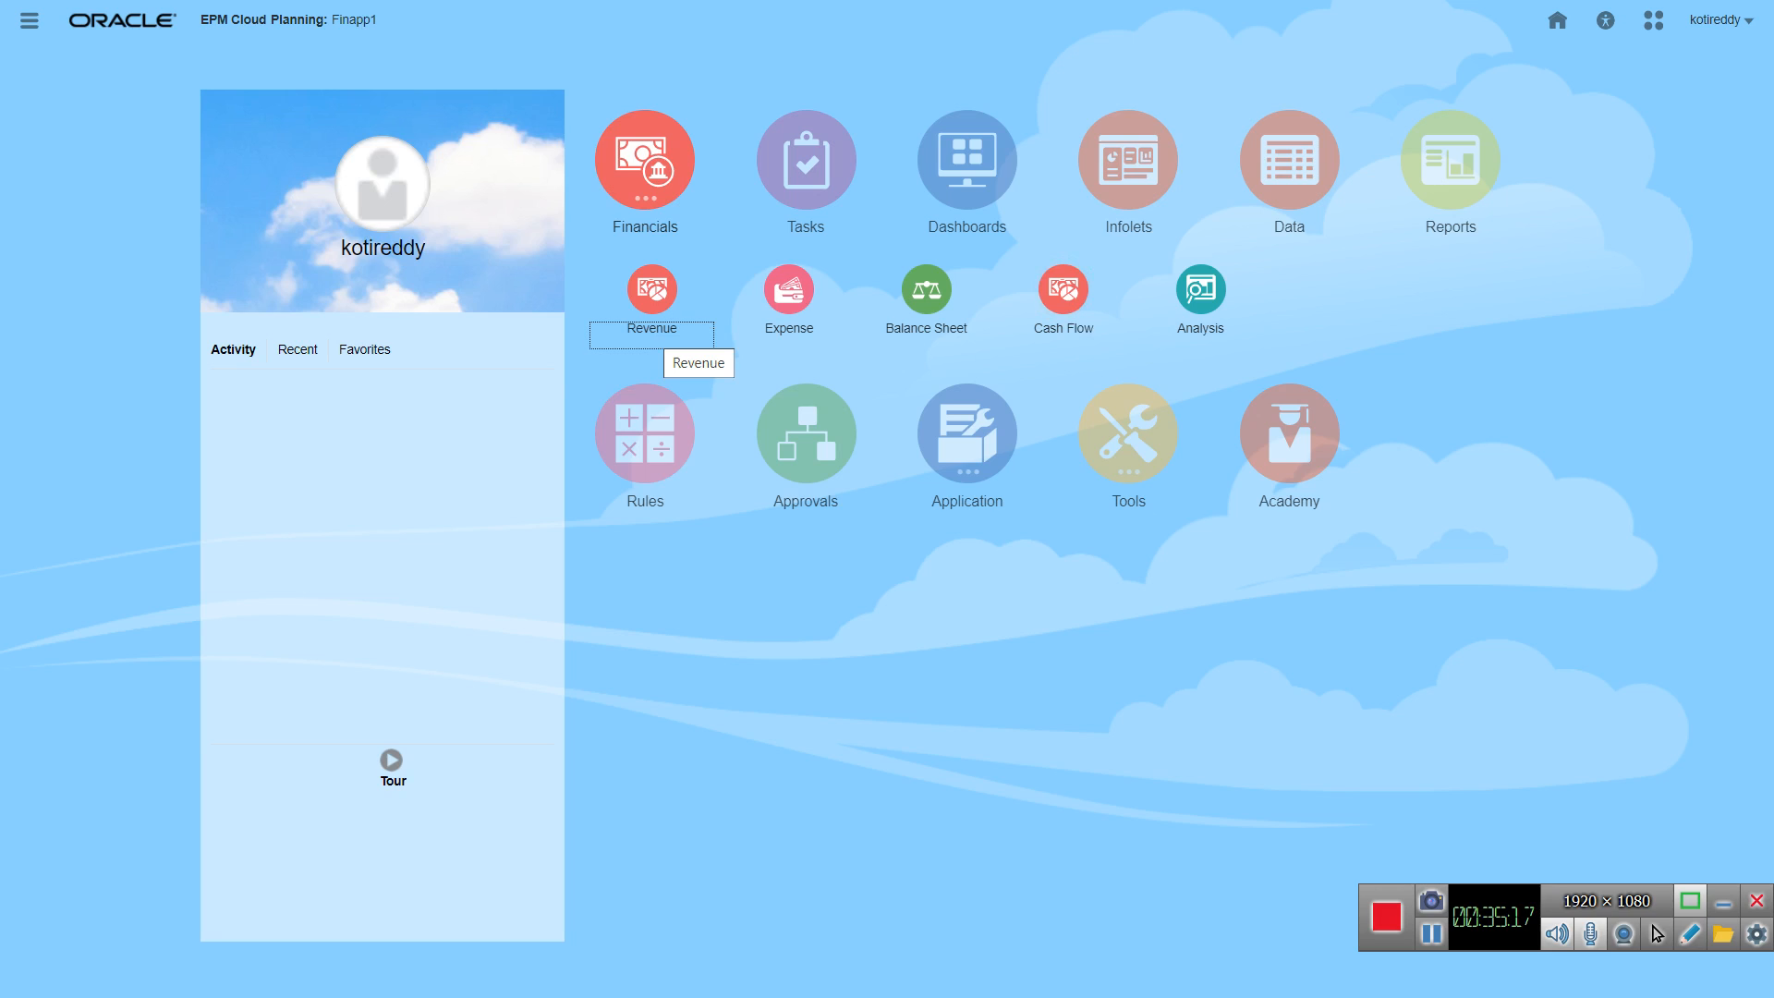
key(Return)
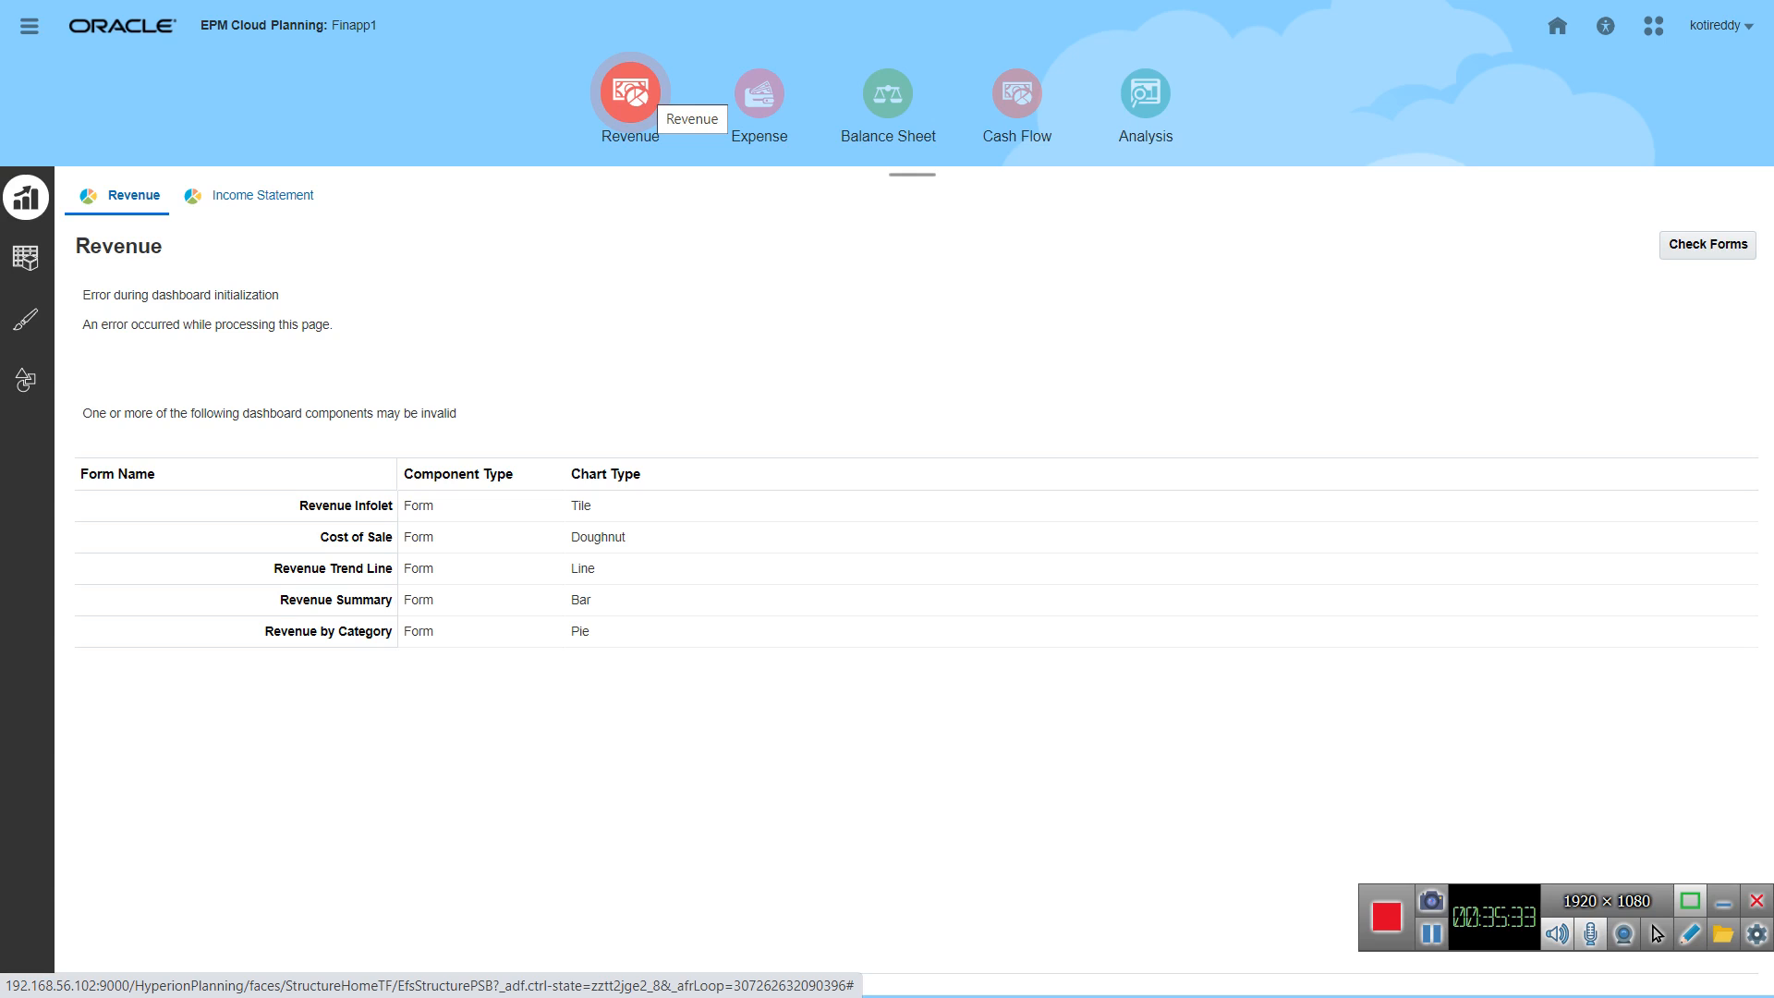
mouse_move(887, 1)
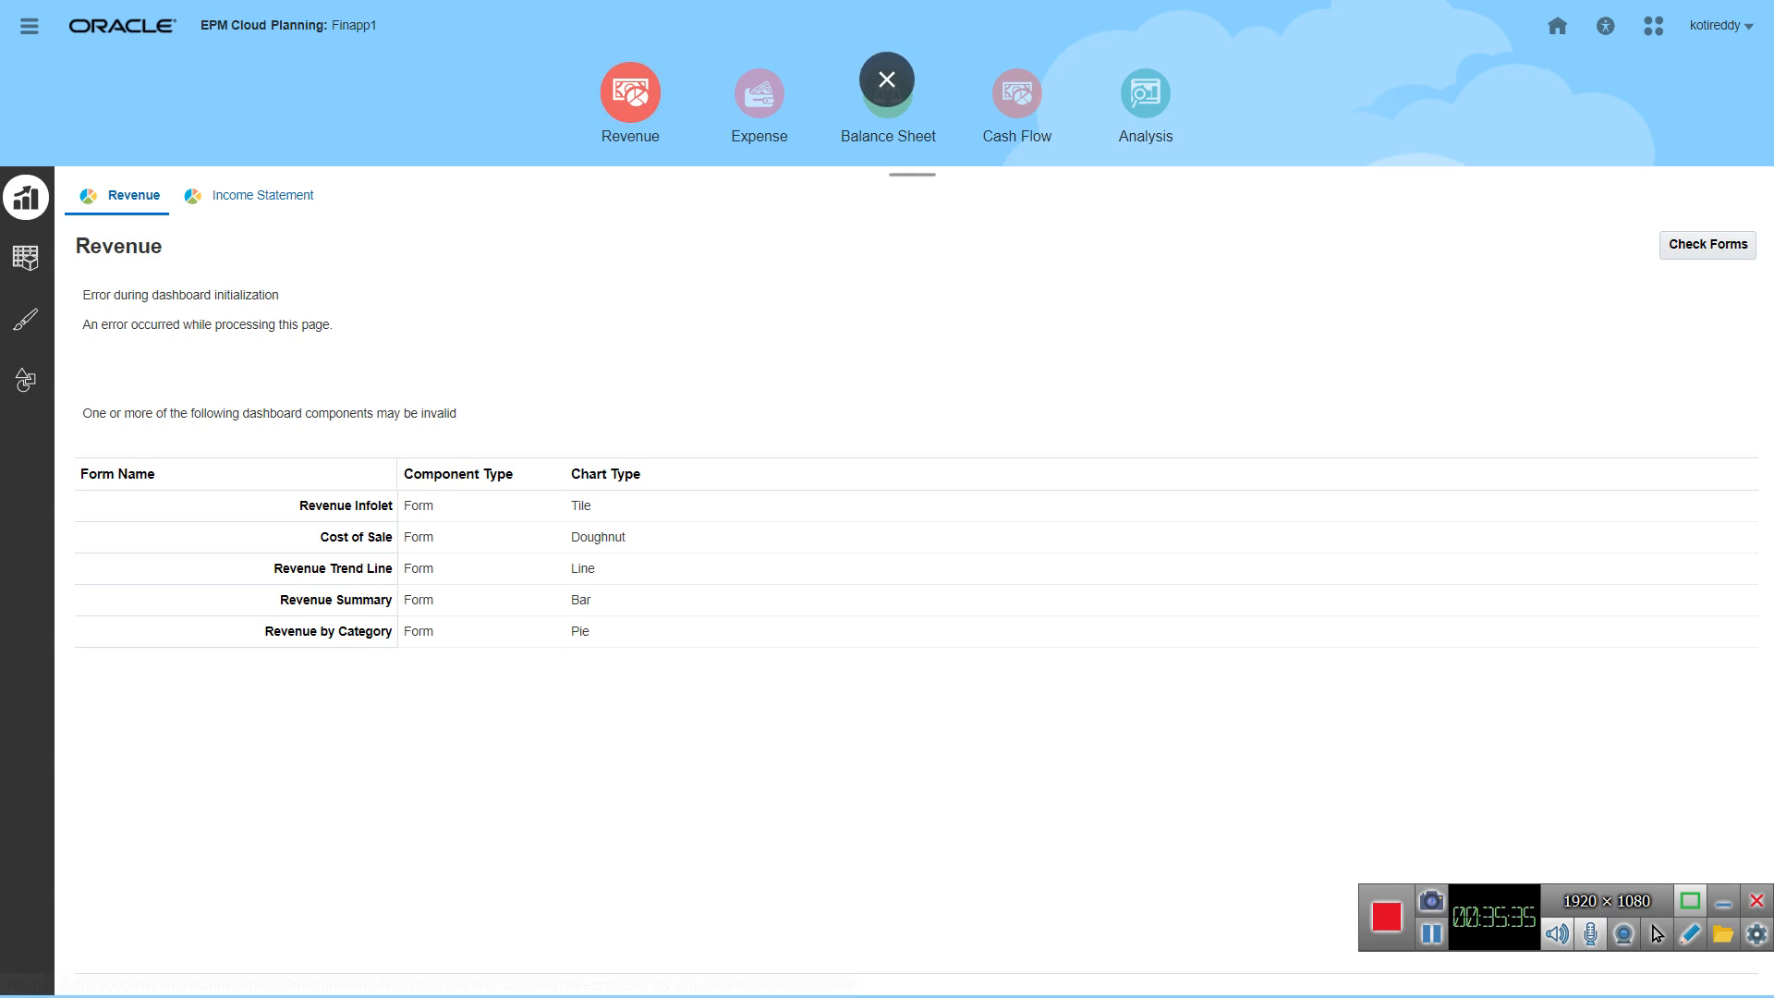
Step: Return to the application's Configure page and view the list of modules available for configuration
click(1557, 25)
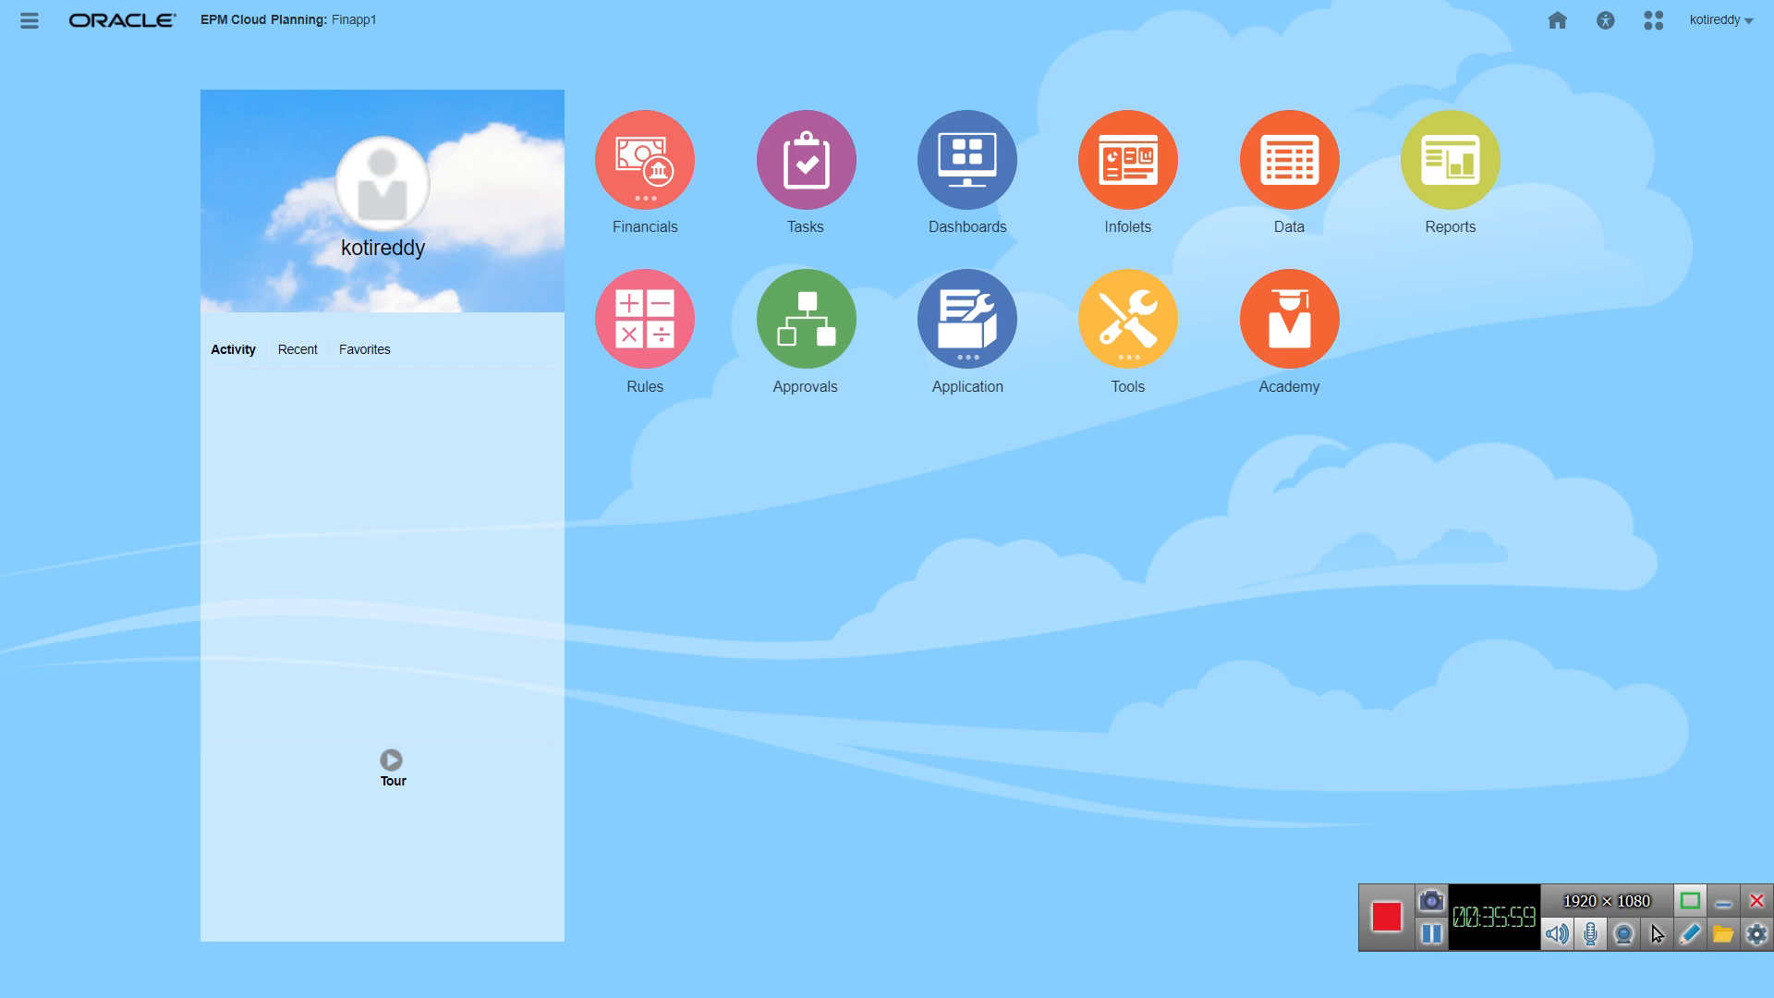
click(967, 320)
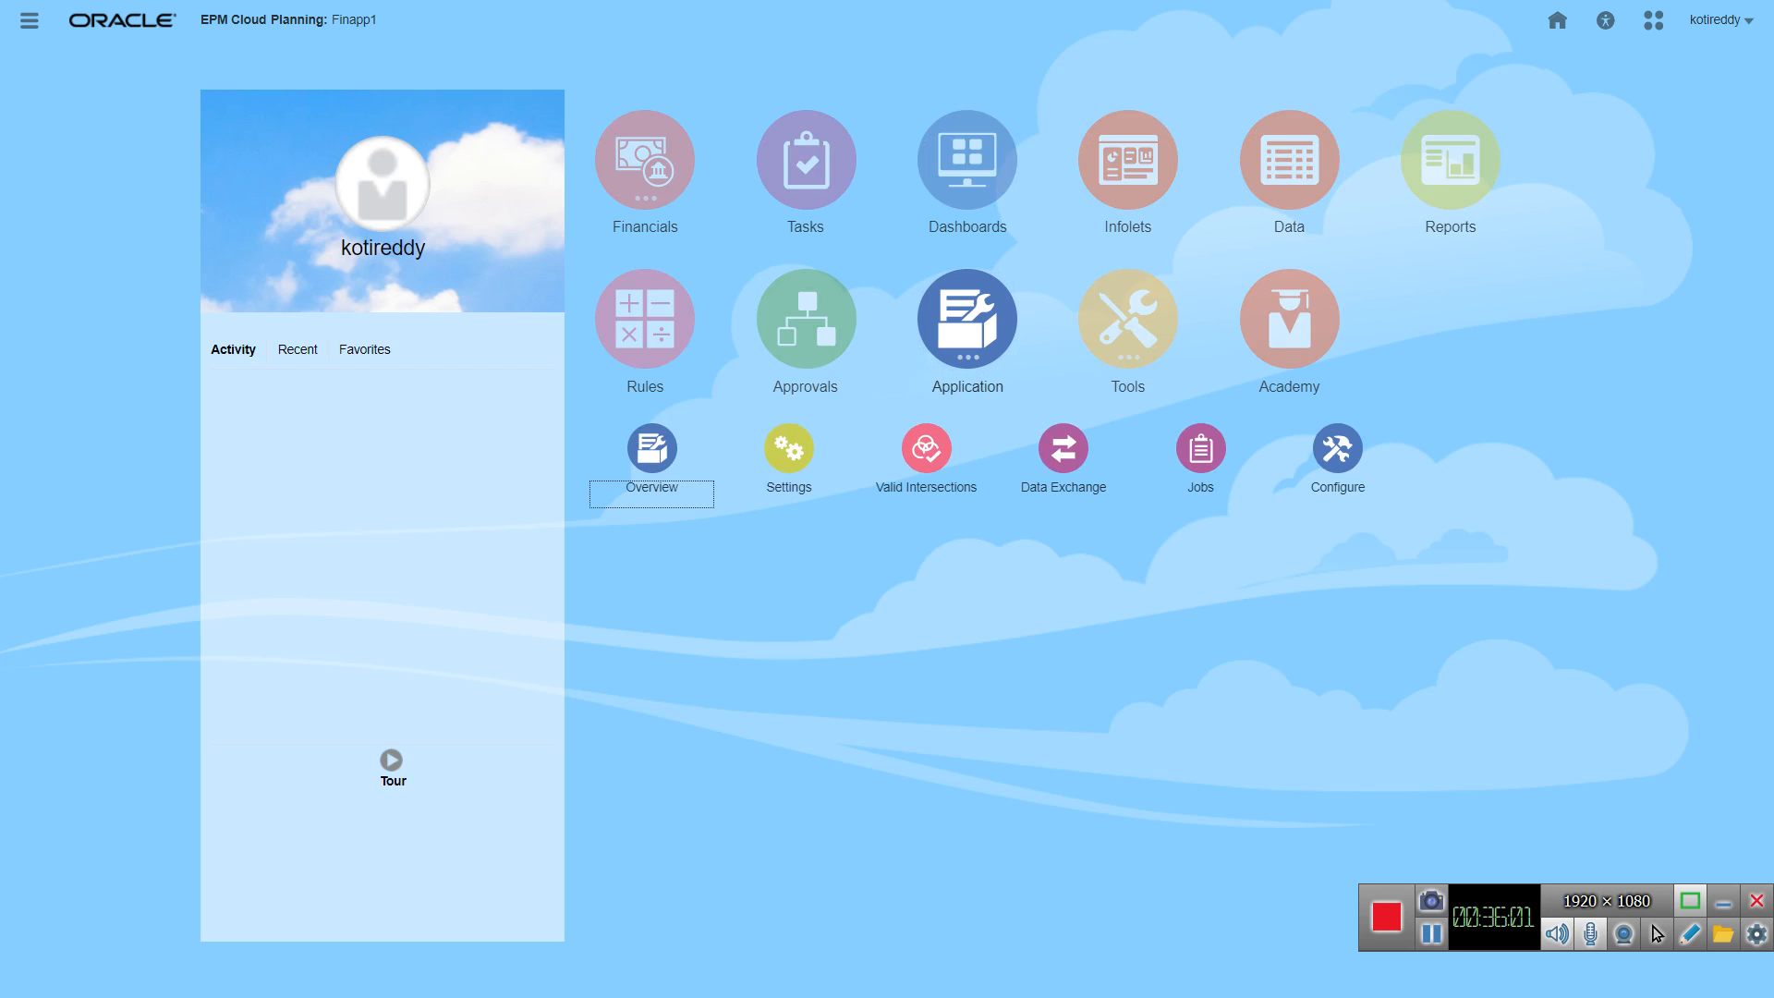
click(1337, 448)
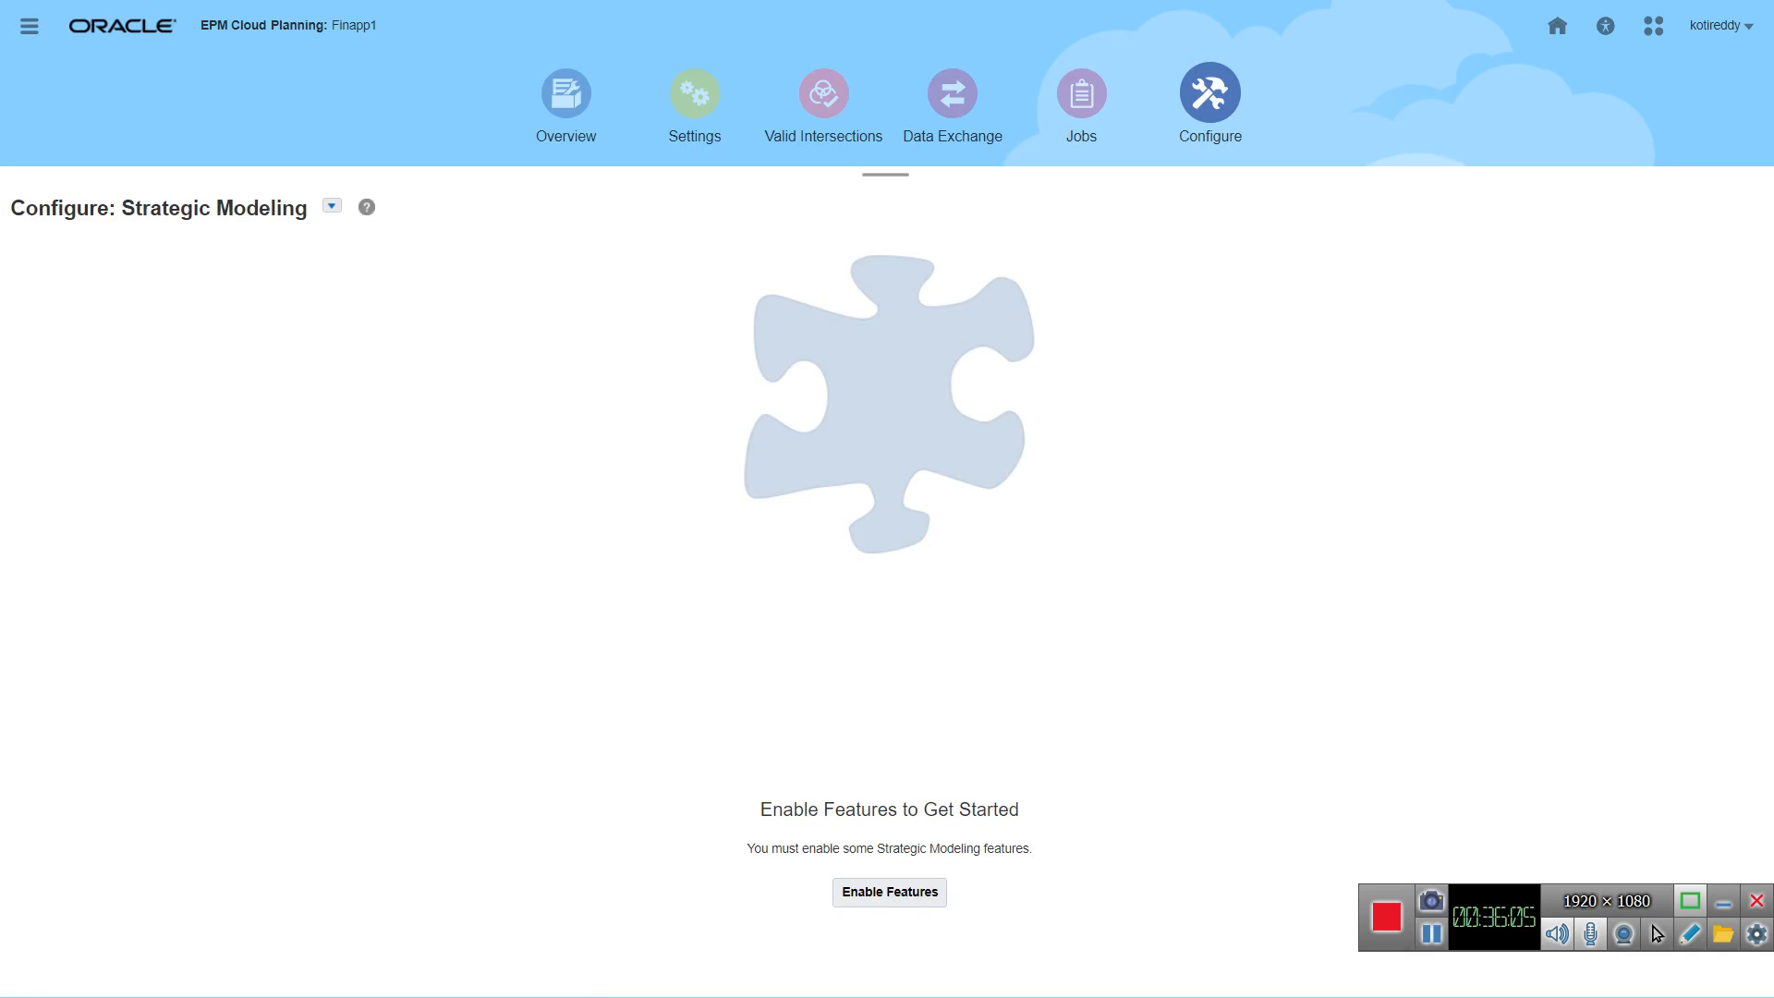
click(332, 205)
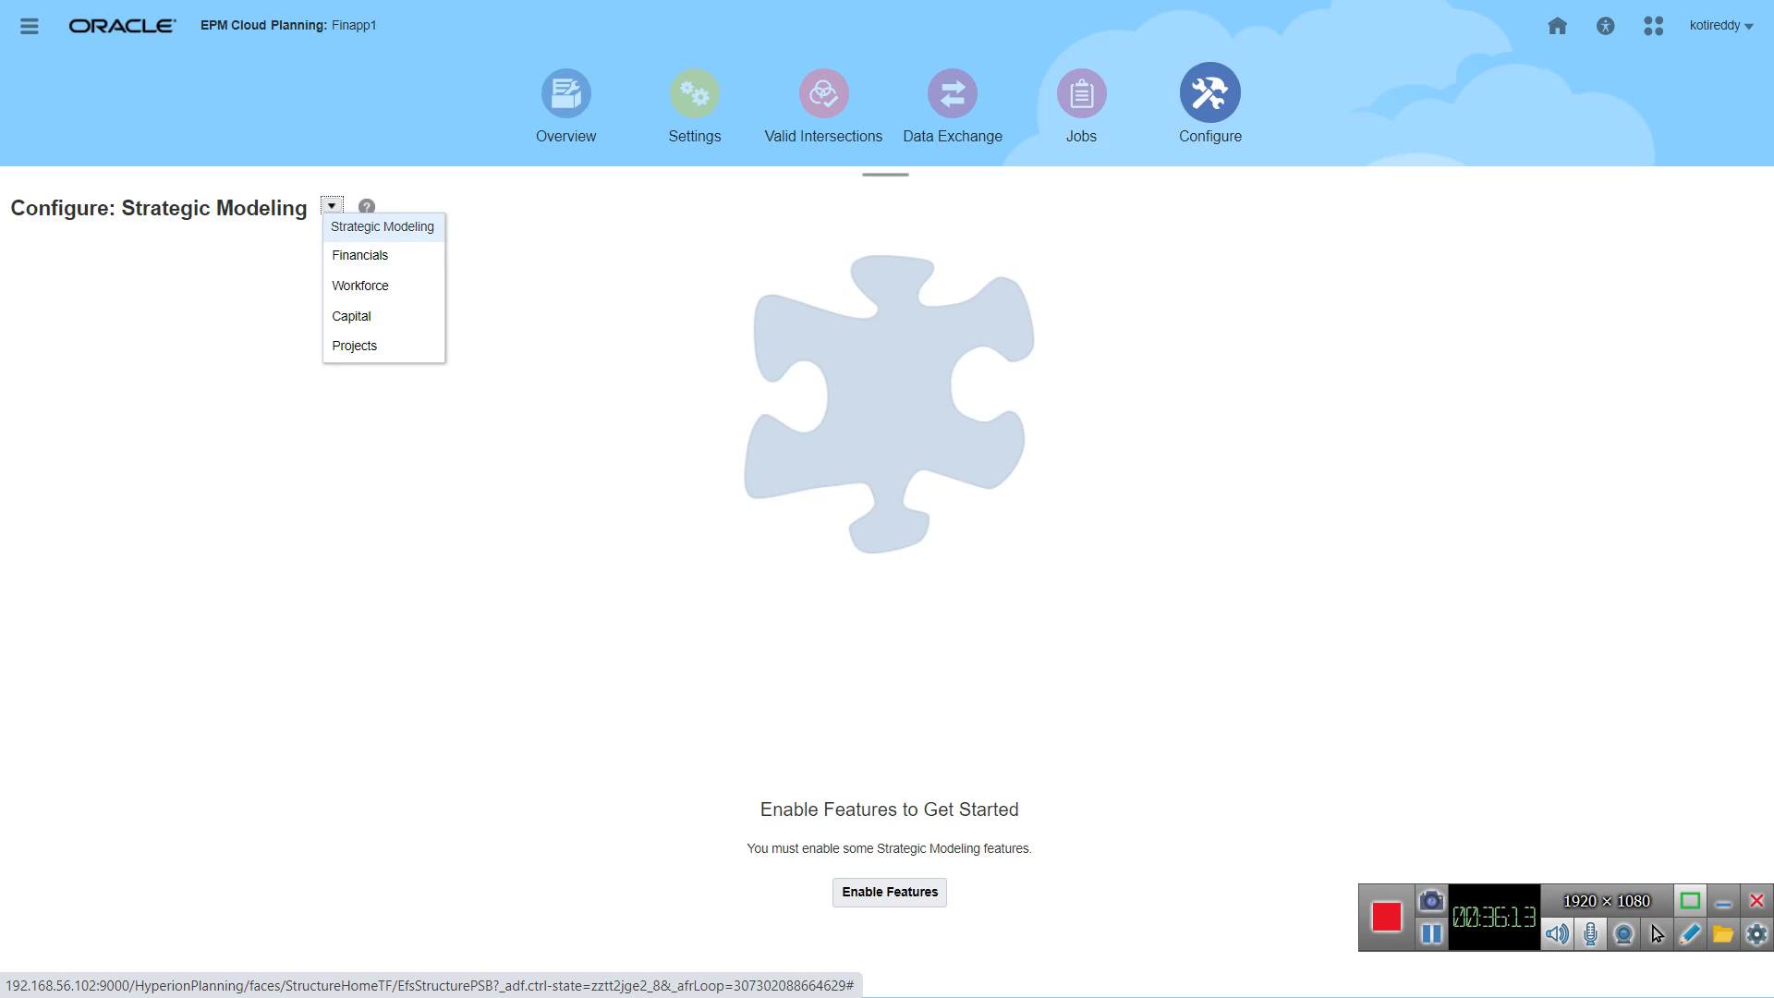
mouse_move(887, 2)
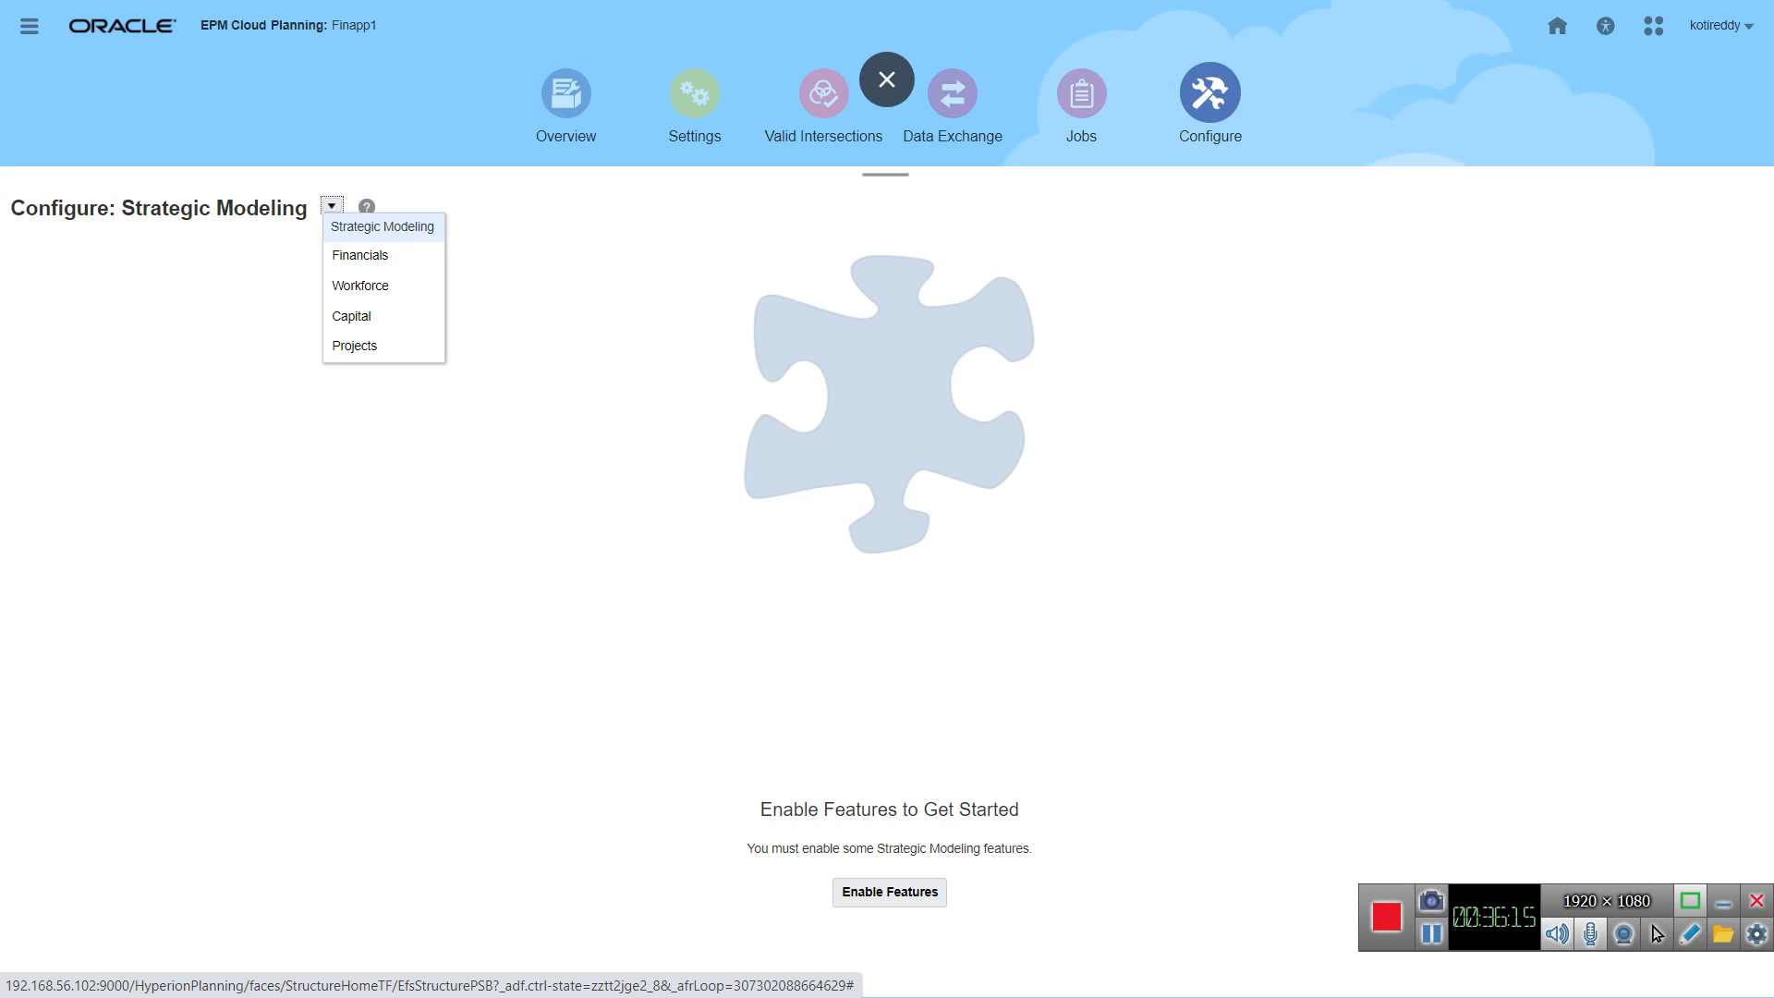
Step: Reopen the Financials Revenue dashboard and check its forms for error details
click(1557, 26)
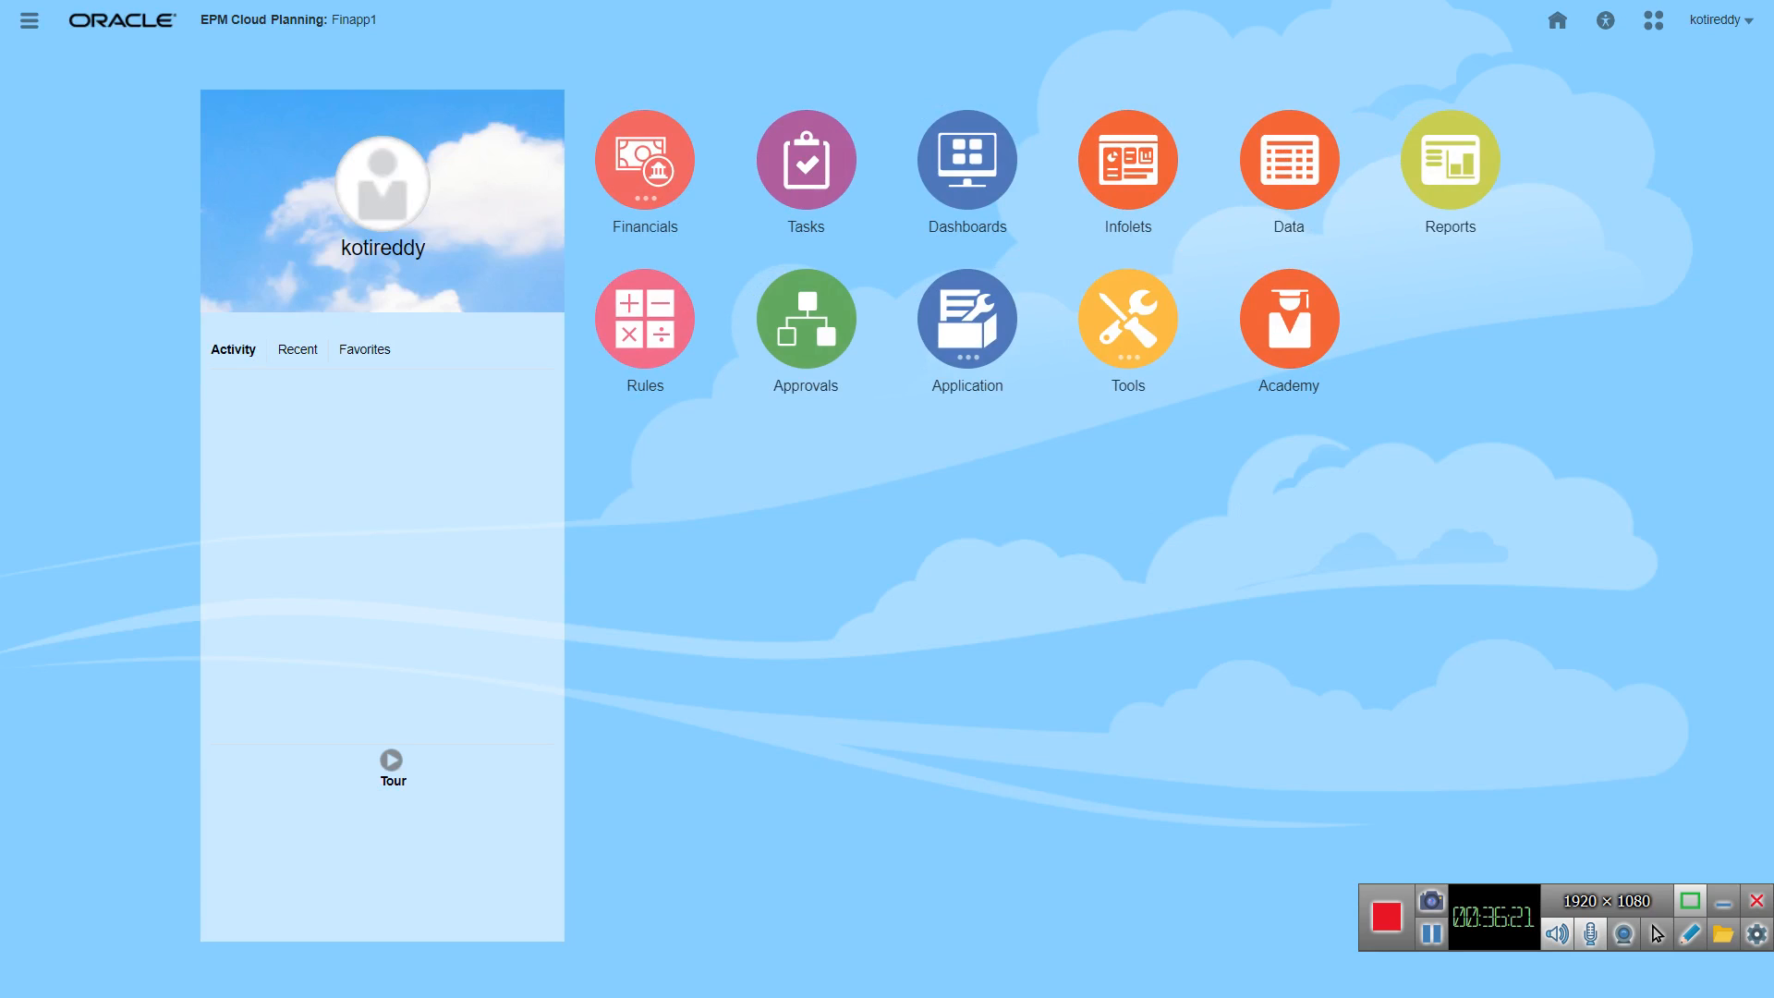
key(Return)
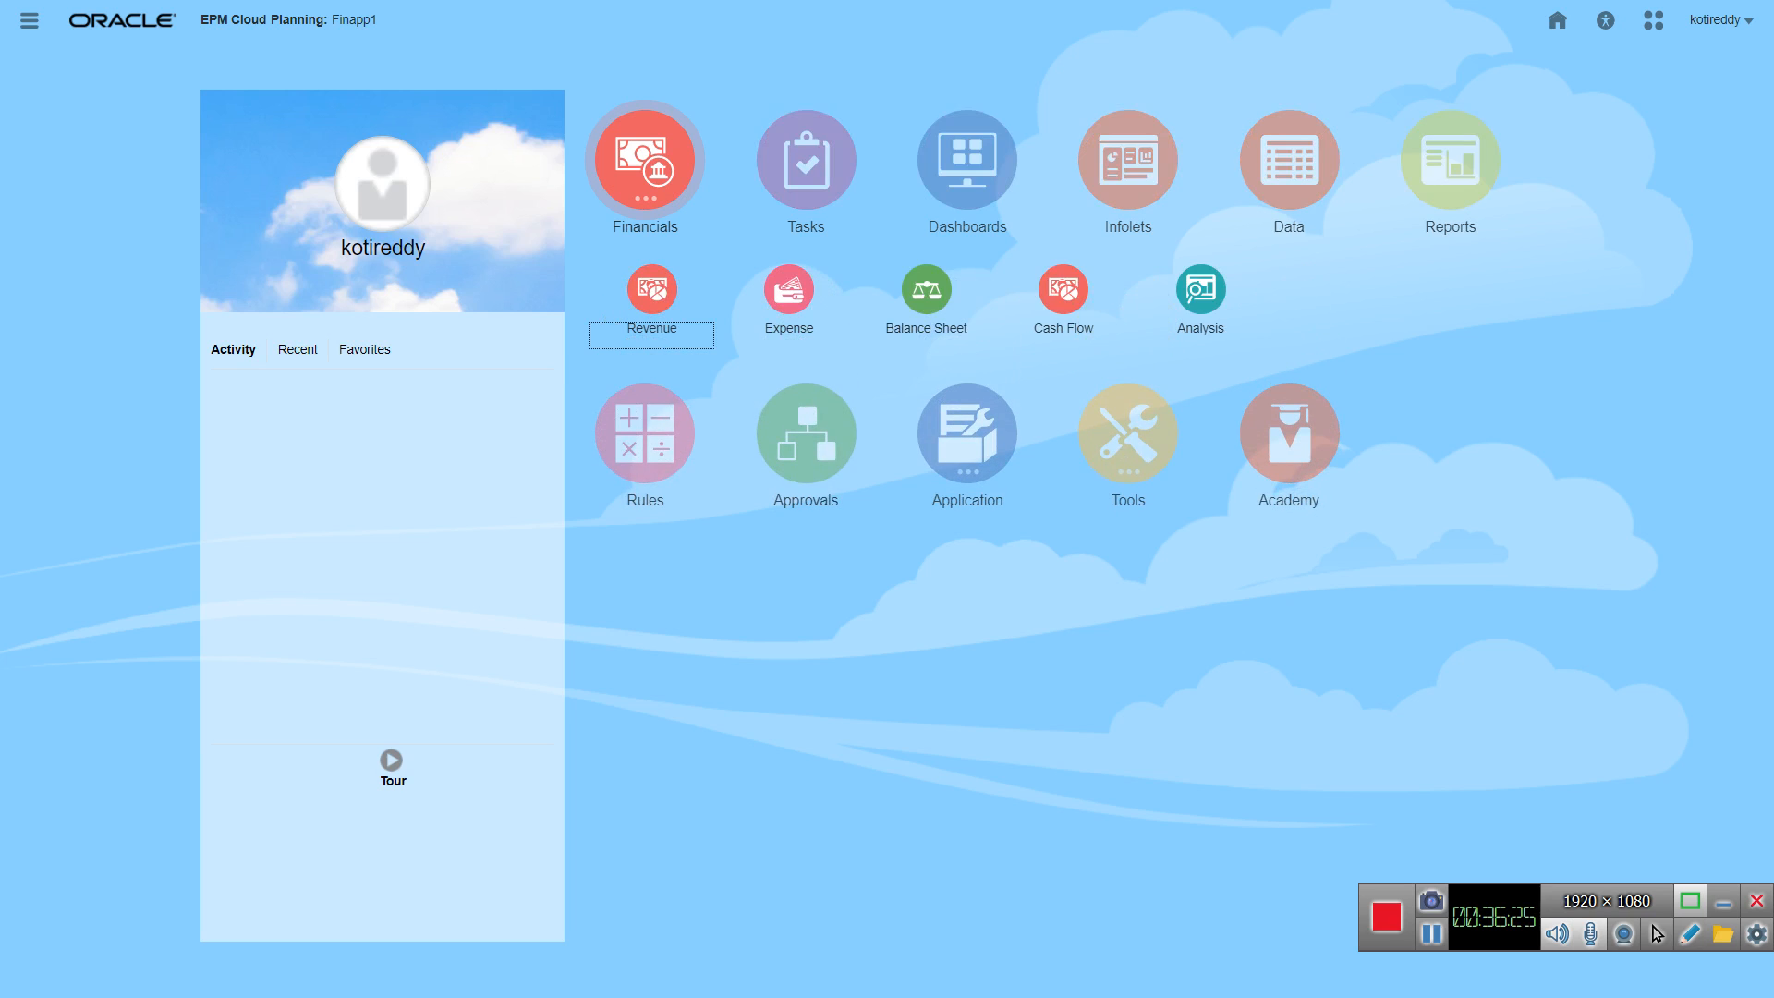
key(Return)
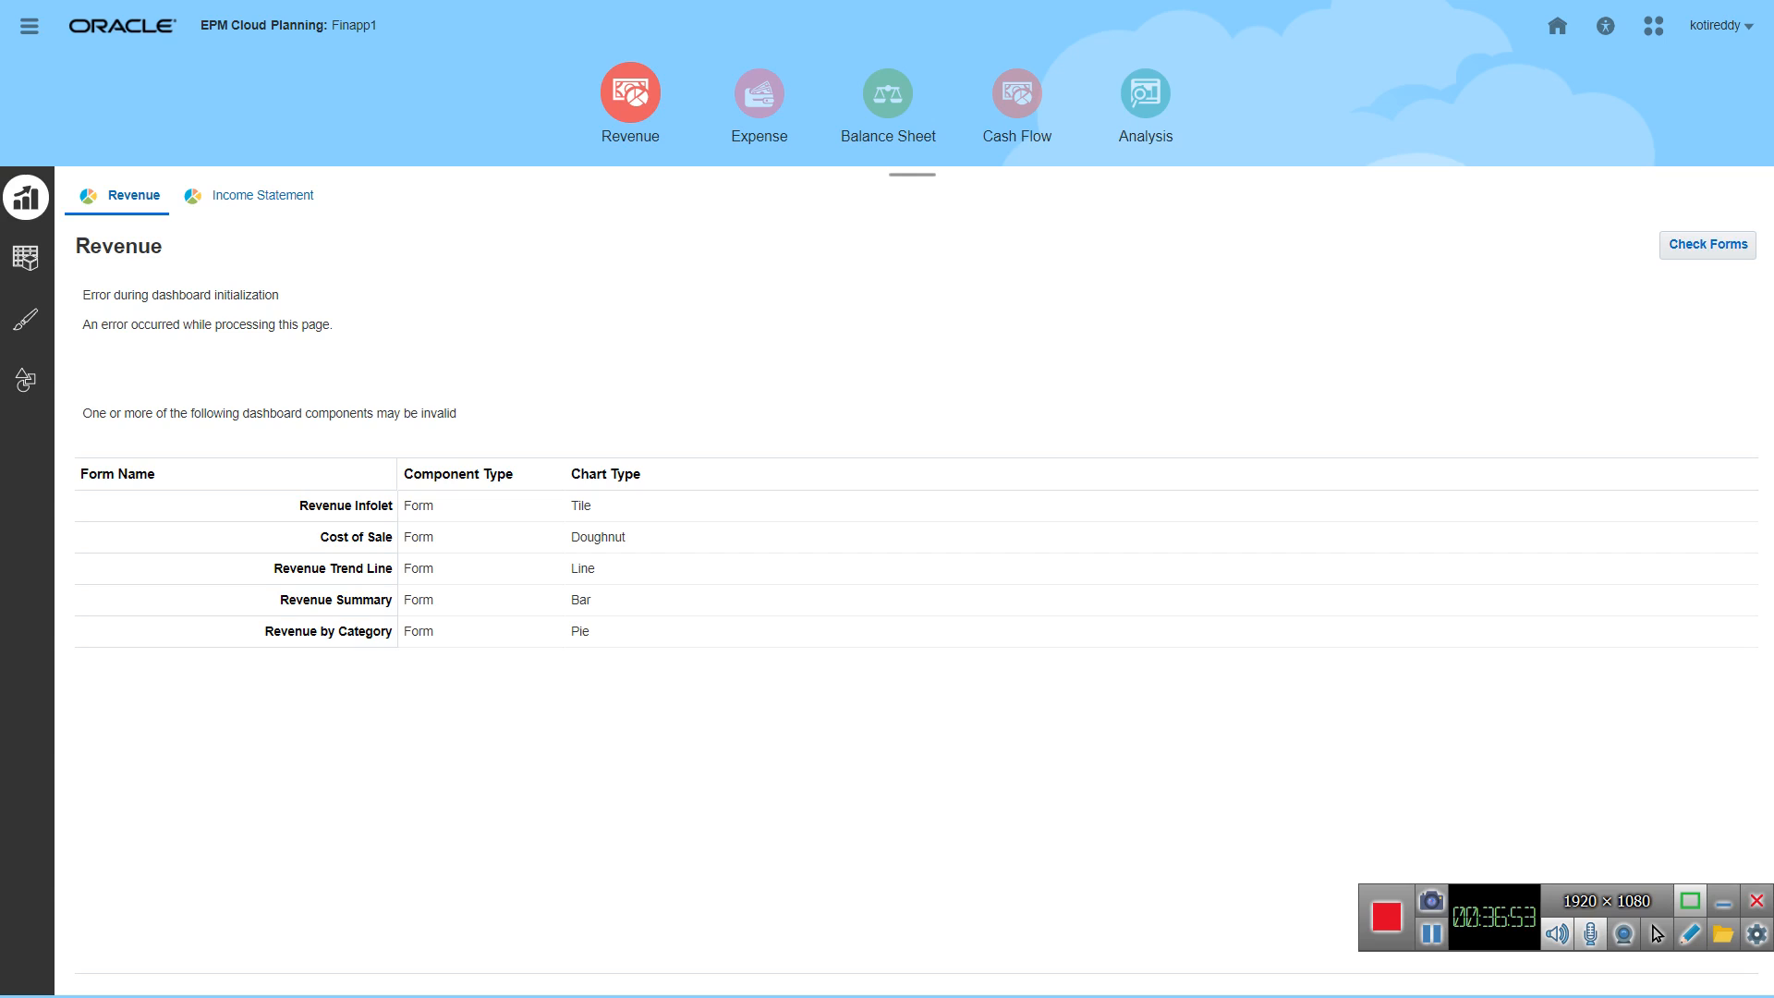
click(1708, 244)
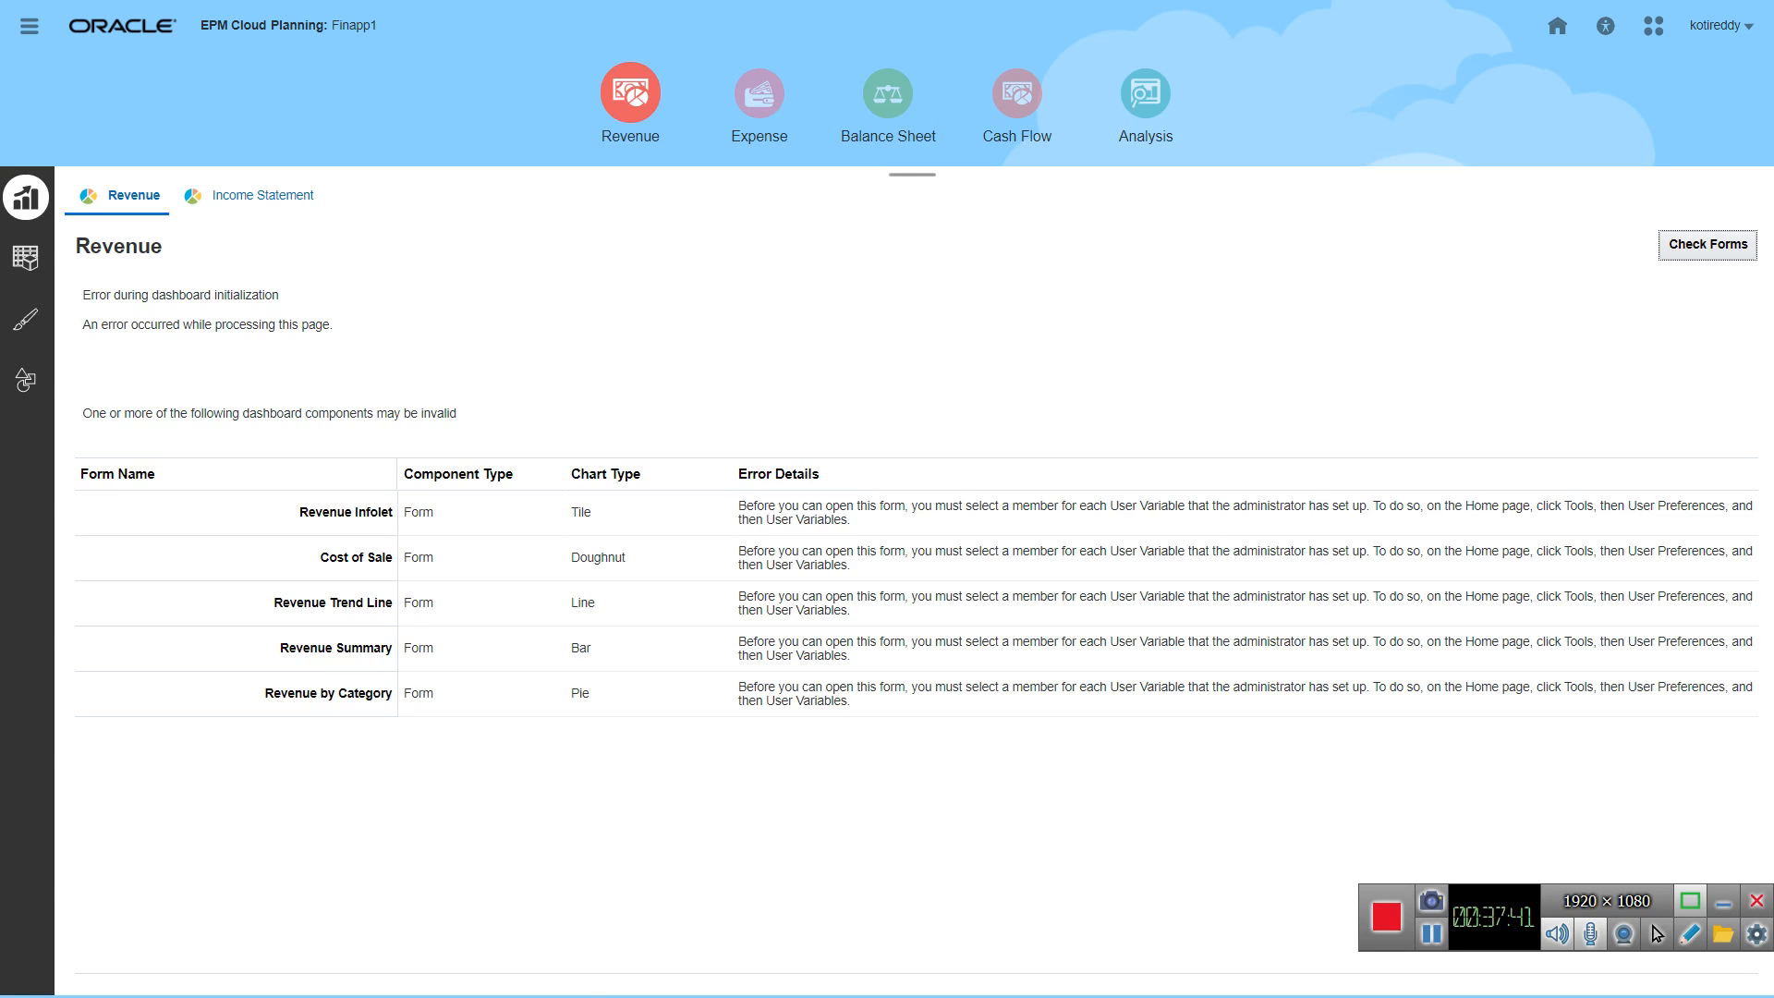
Step: In the user preferences, set the member of the Entity user variable to OEP_No Entity
click(1557, 25)
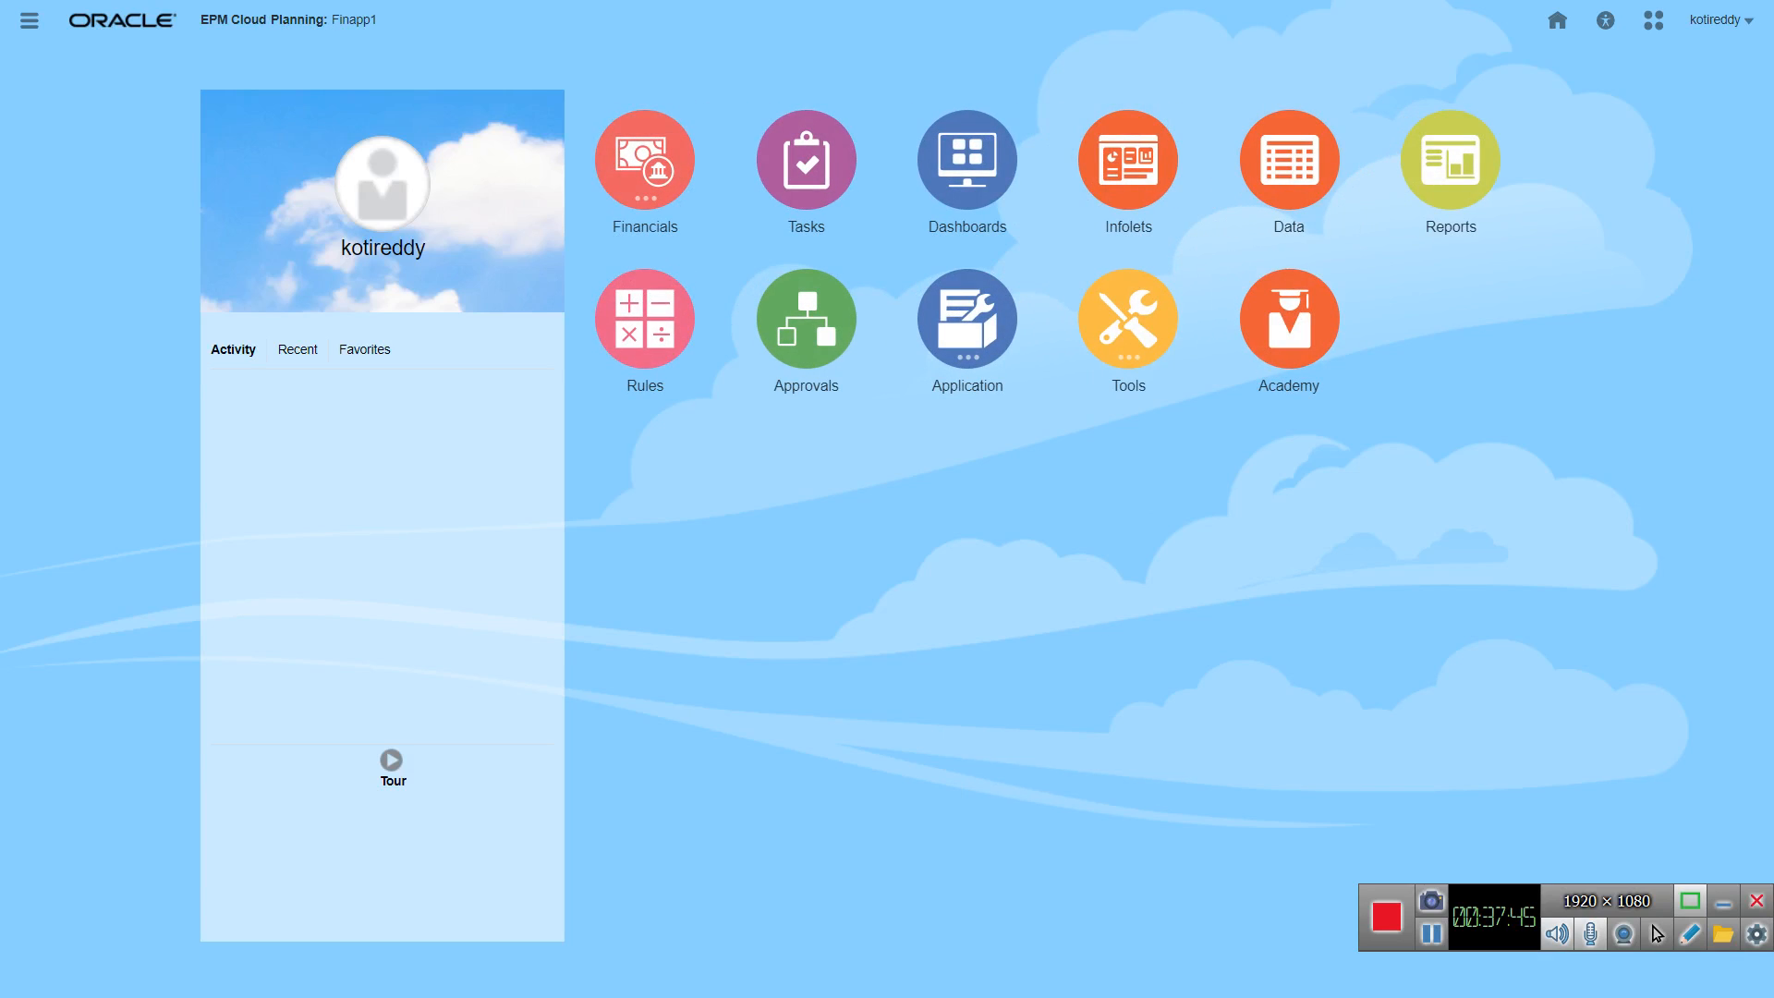
click(1128, 318)
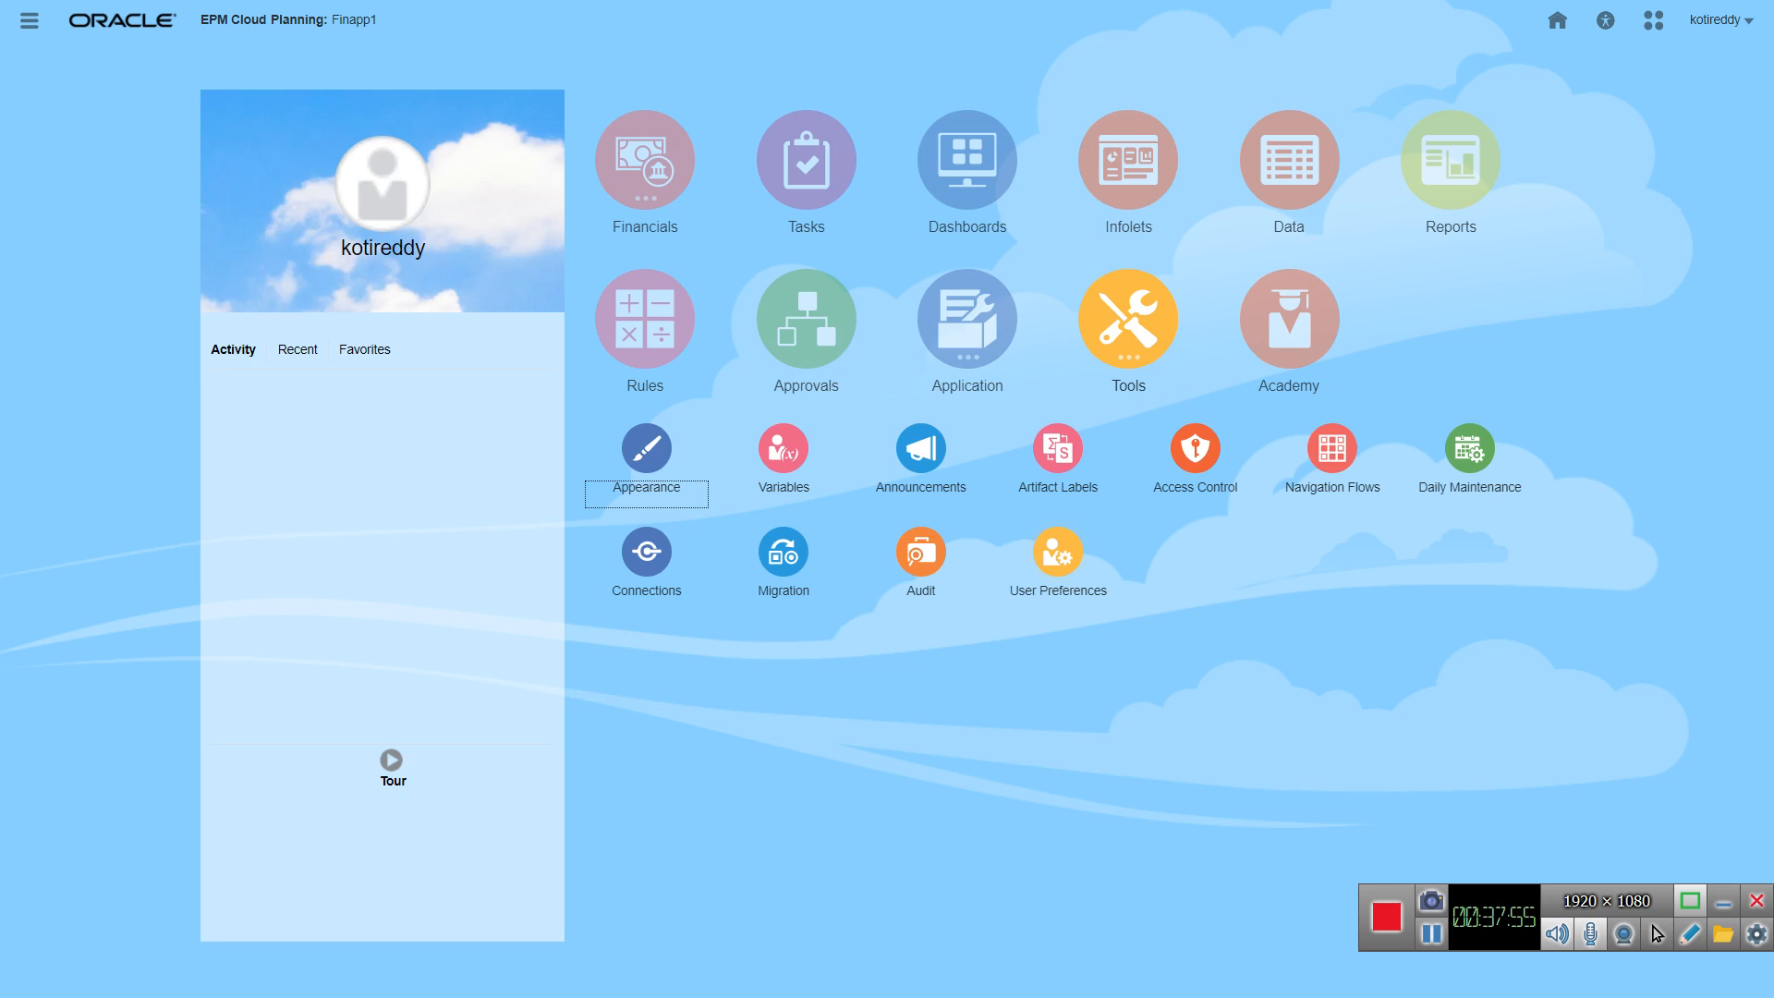
click(1058, 551)
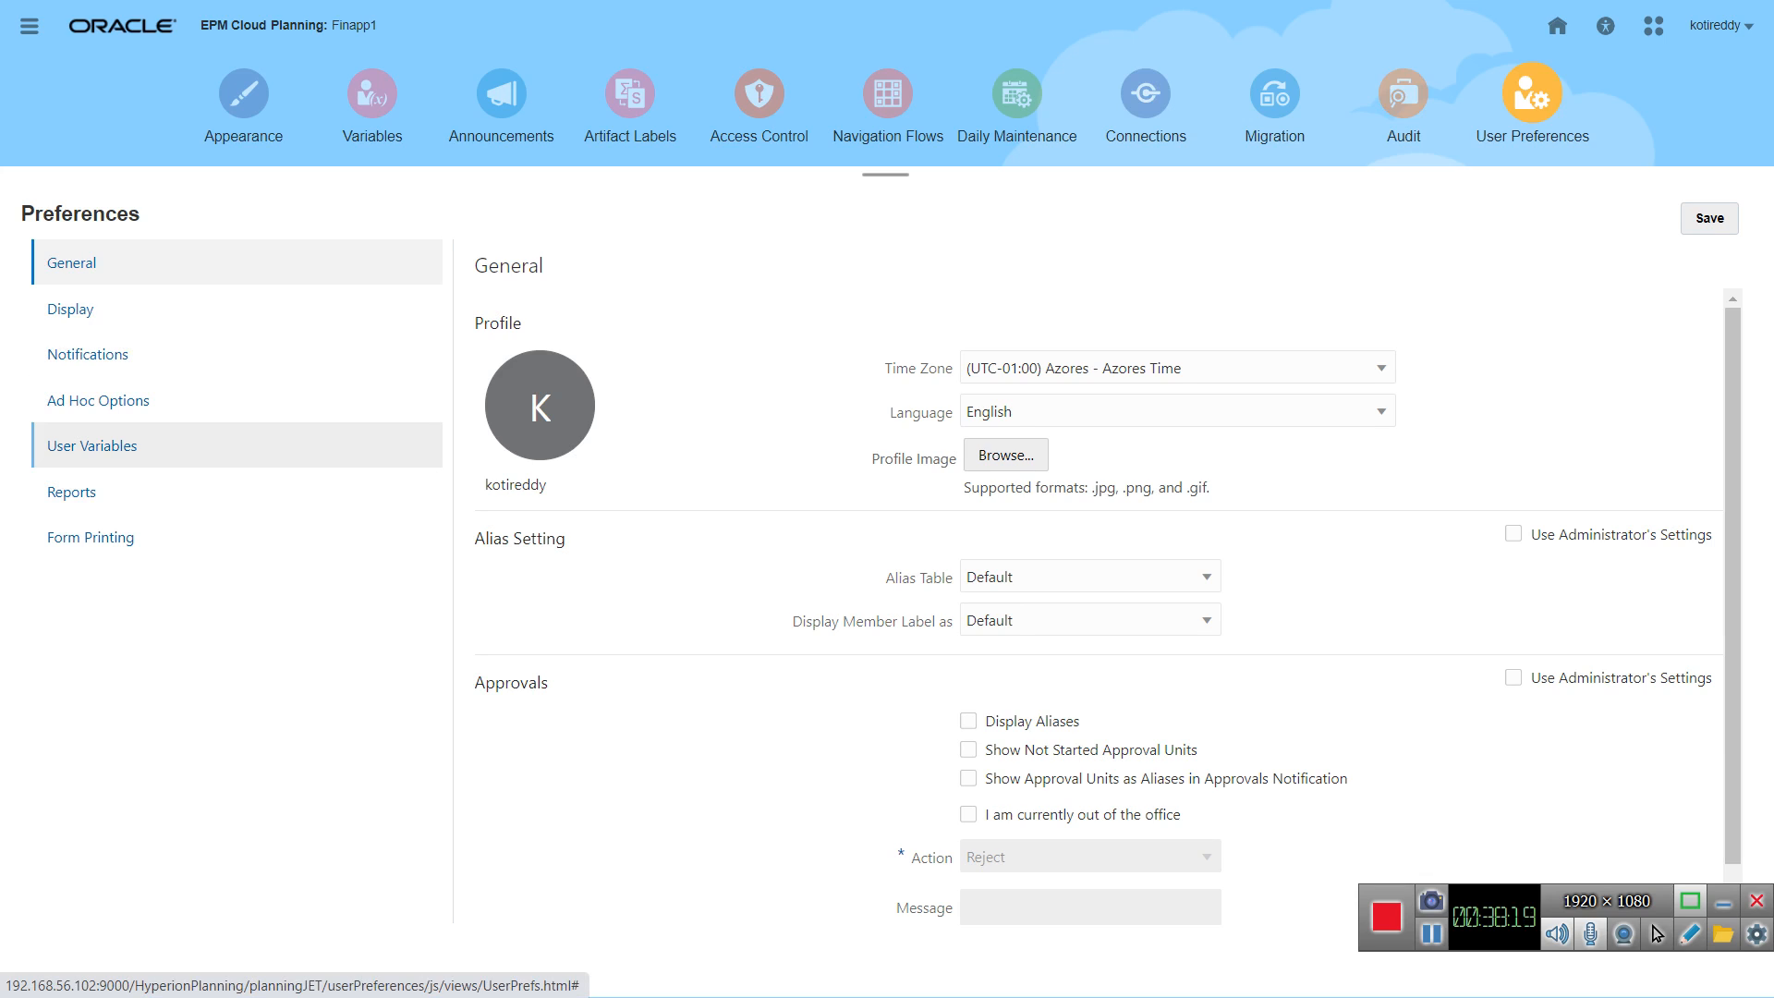
click(92, 446)
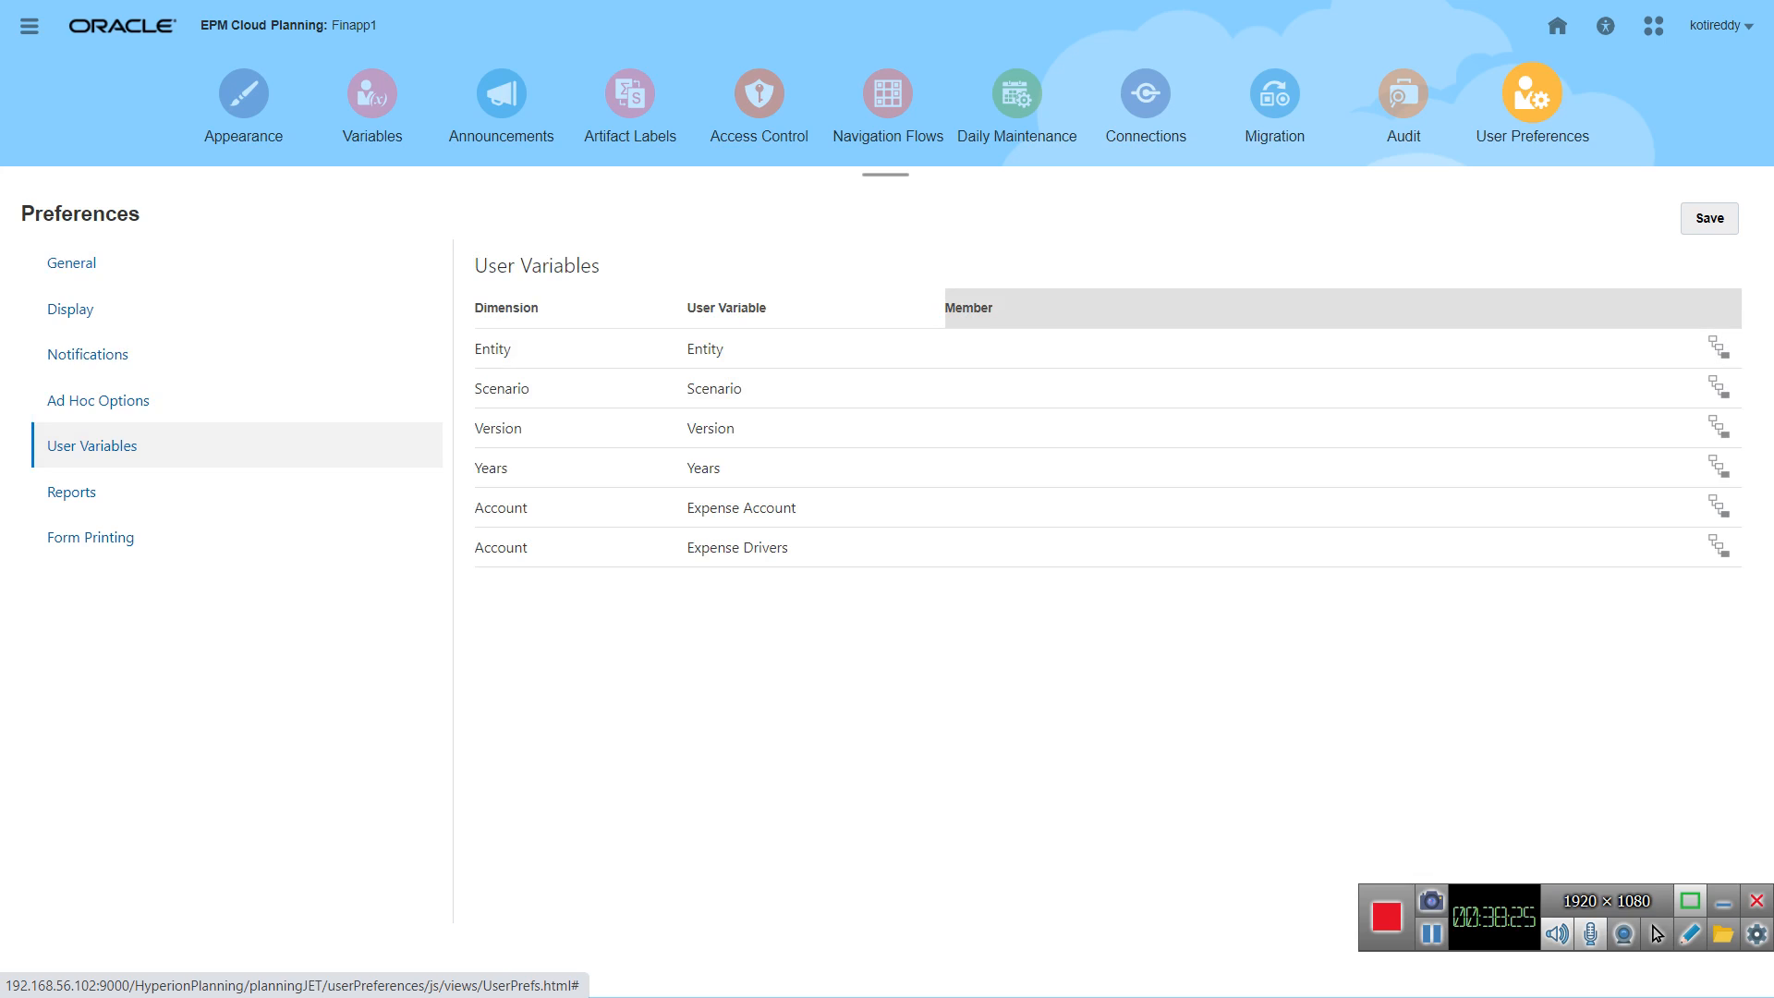
click(1719, 348)
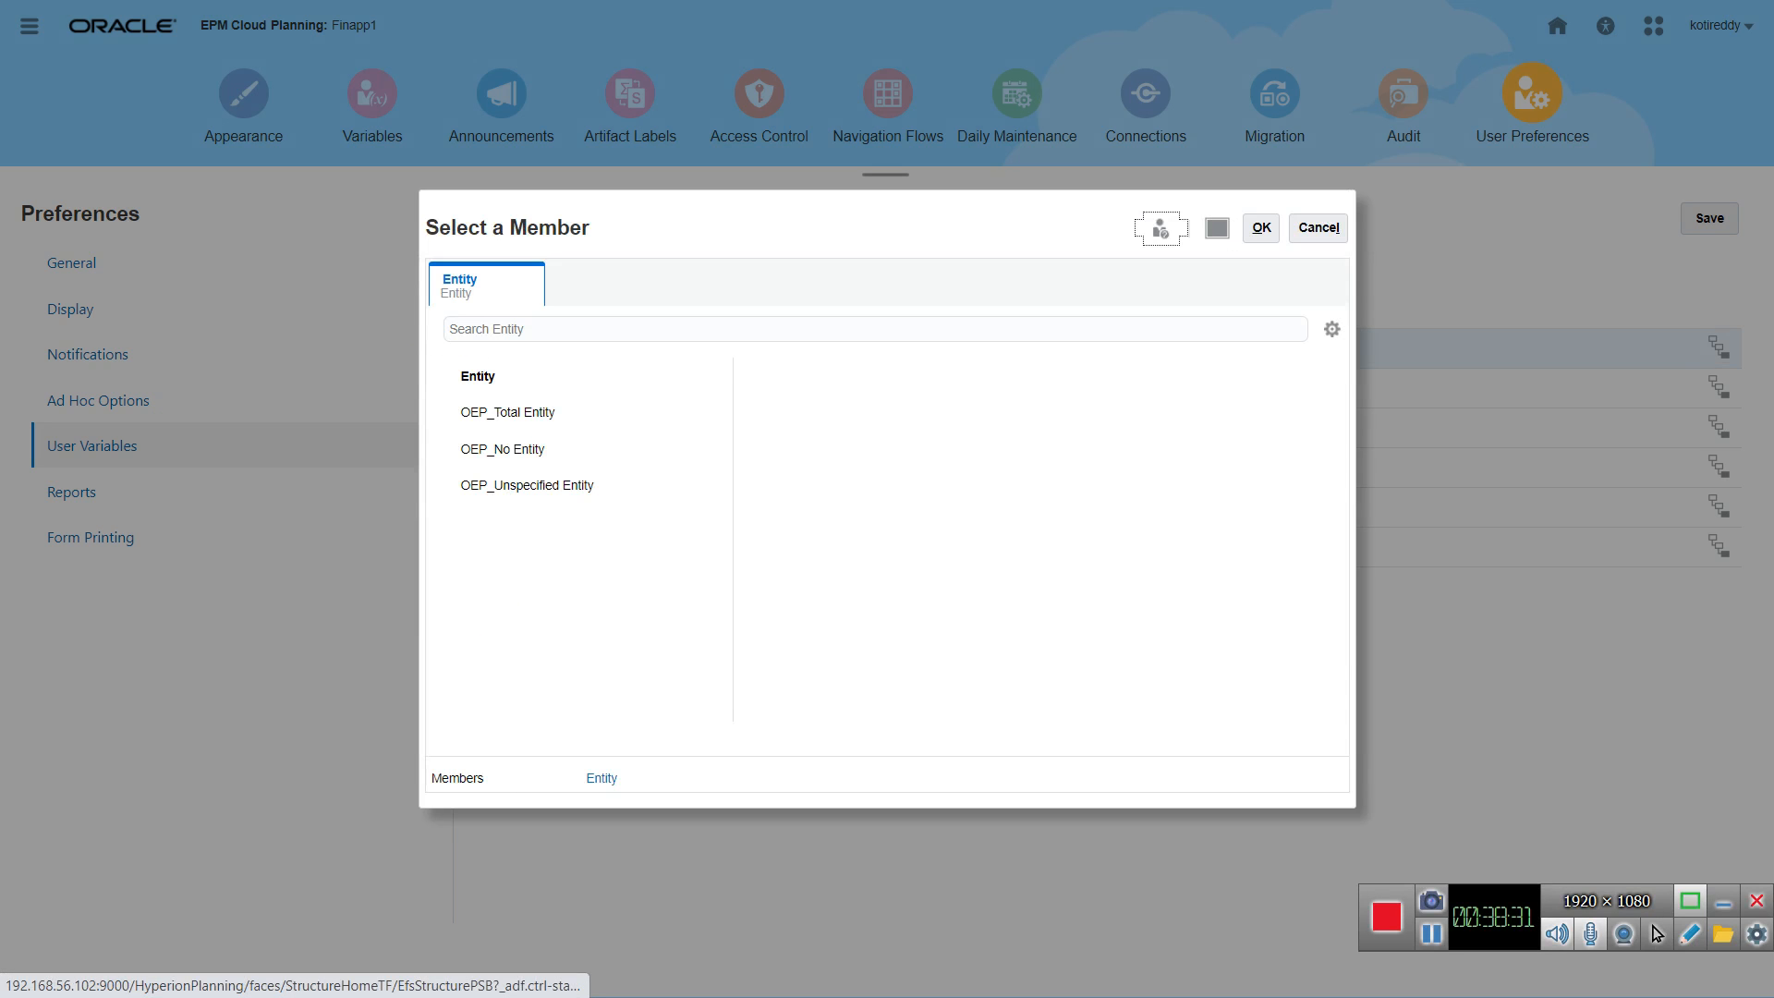
click(503, 449)
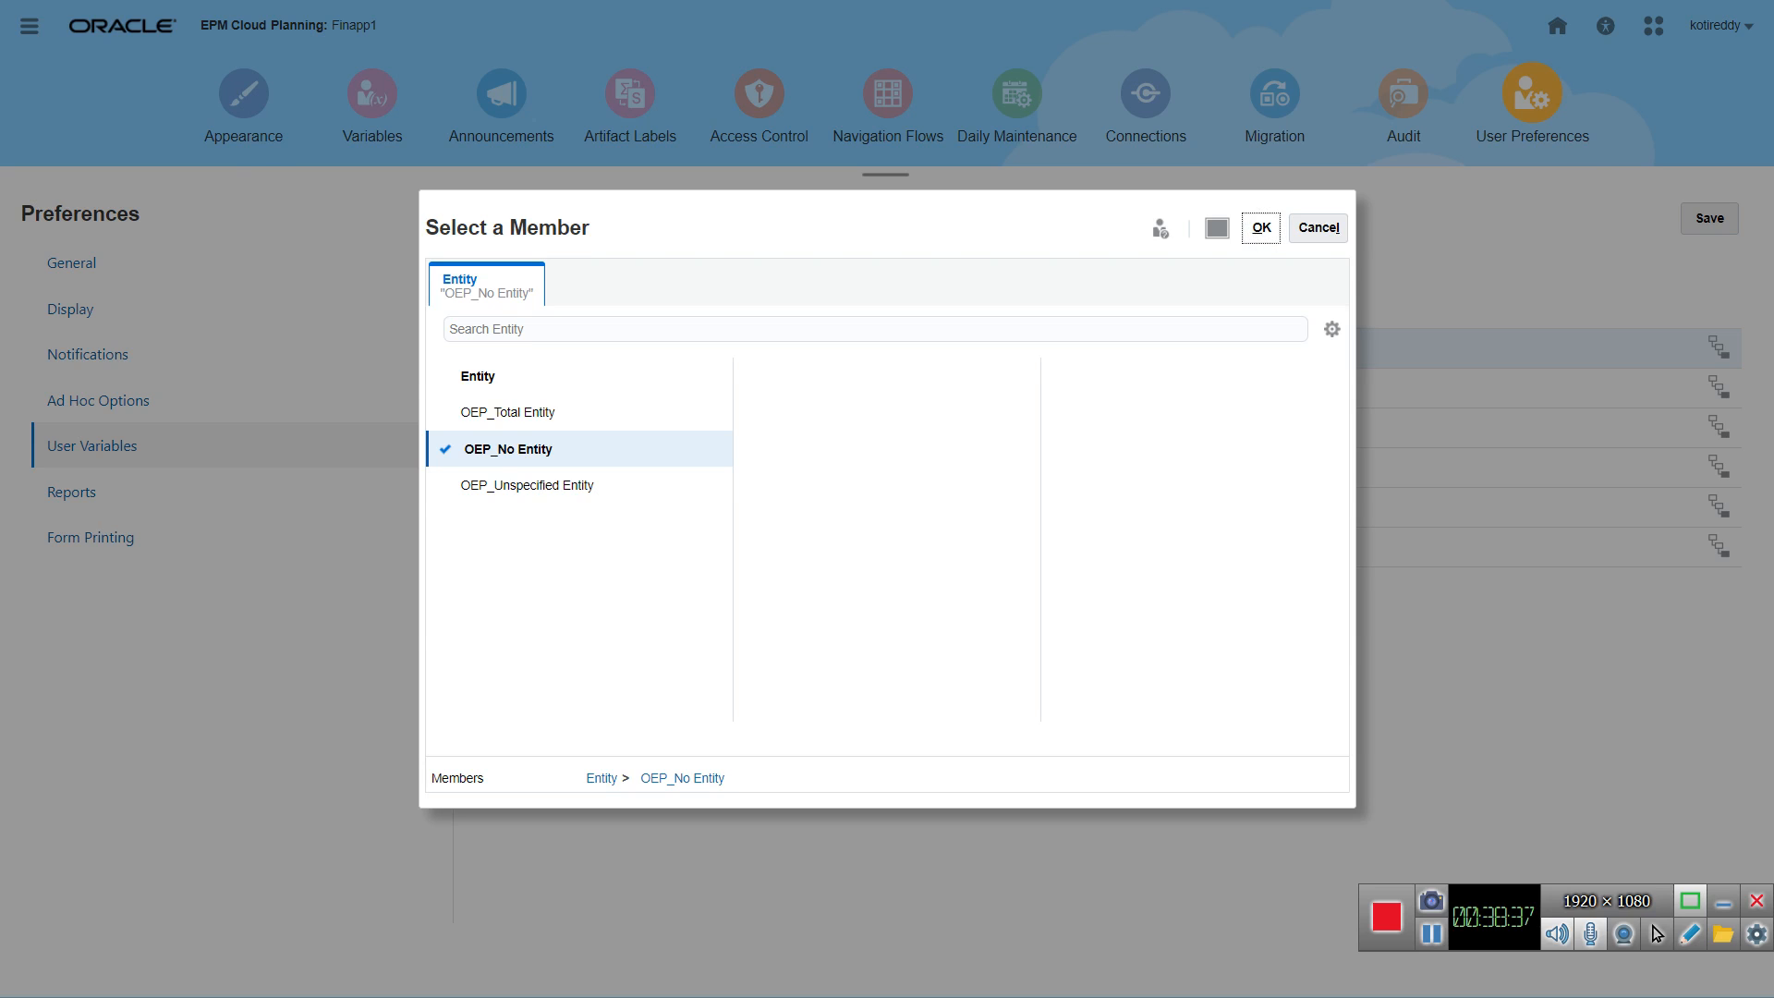
click(1261, 227)
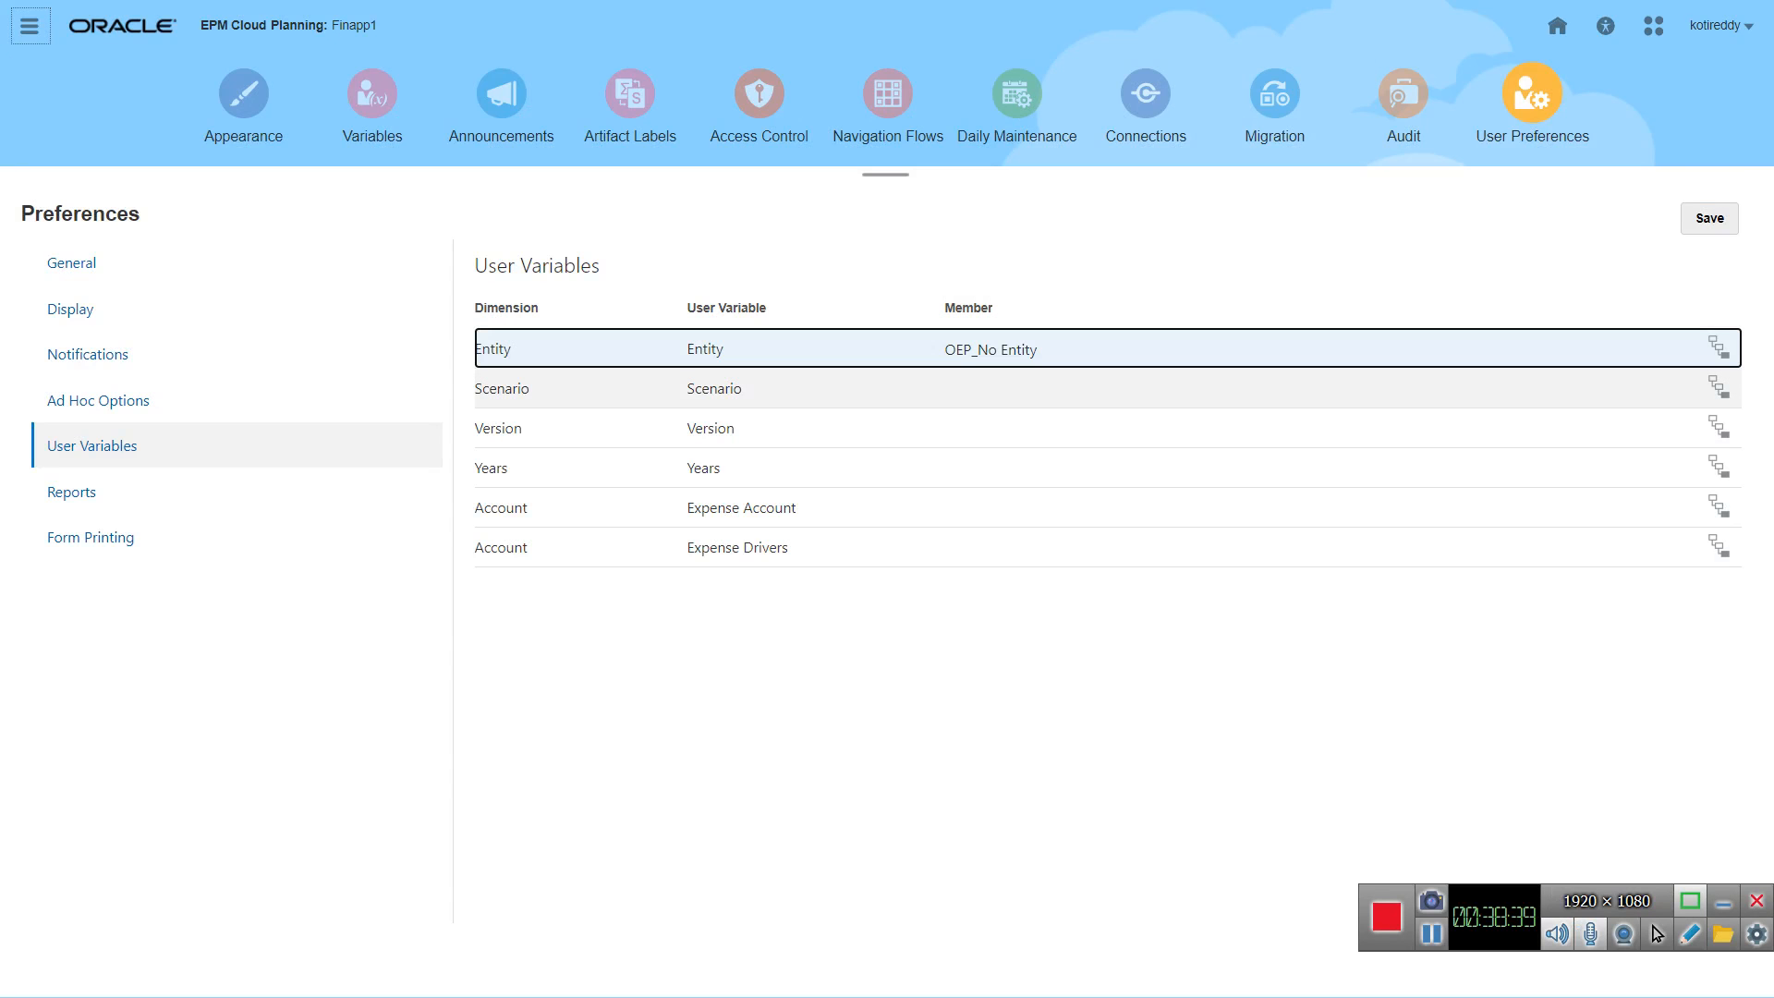
Step: Set the member of the Scenario user variable to OEP_No Scenario from the OEP_Scenarios hierarchy
click(1016, 389)
click(1719, 388)
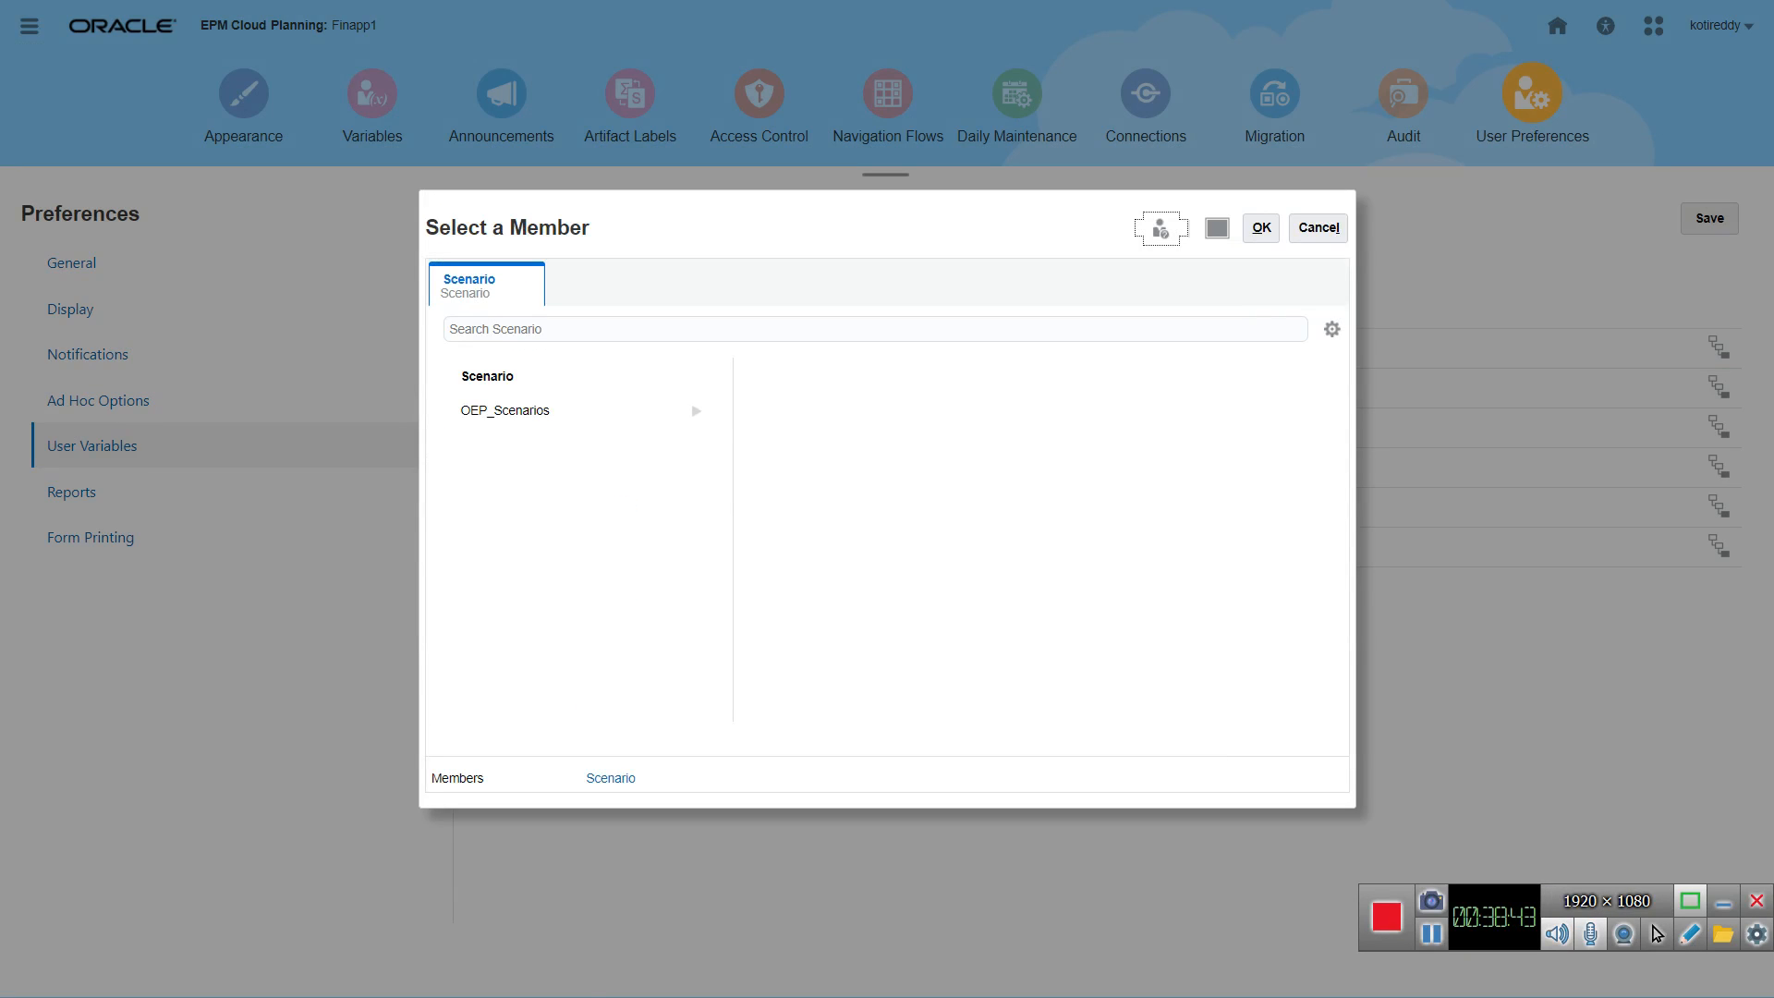
click(506, 411)
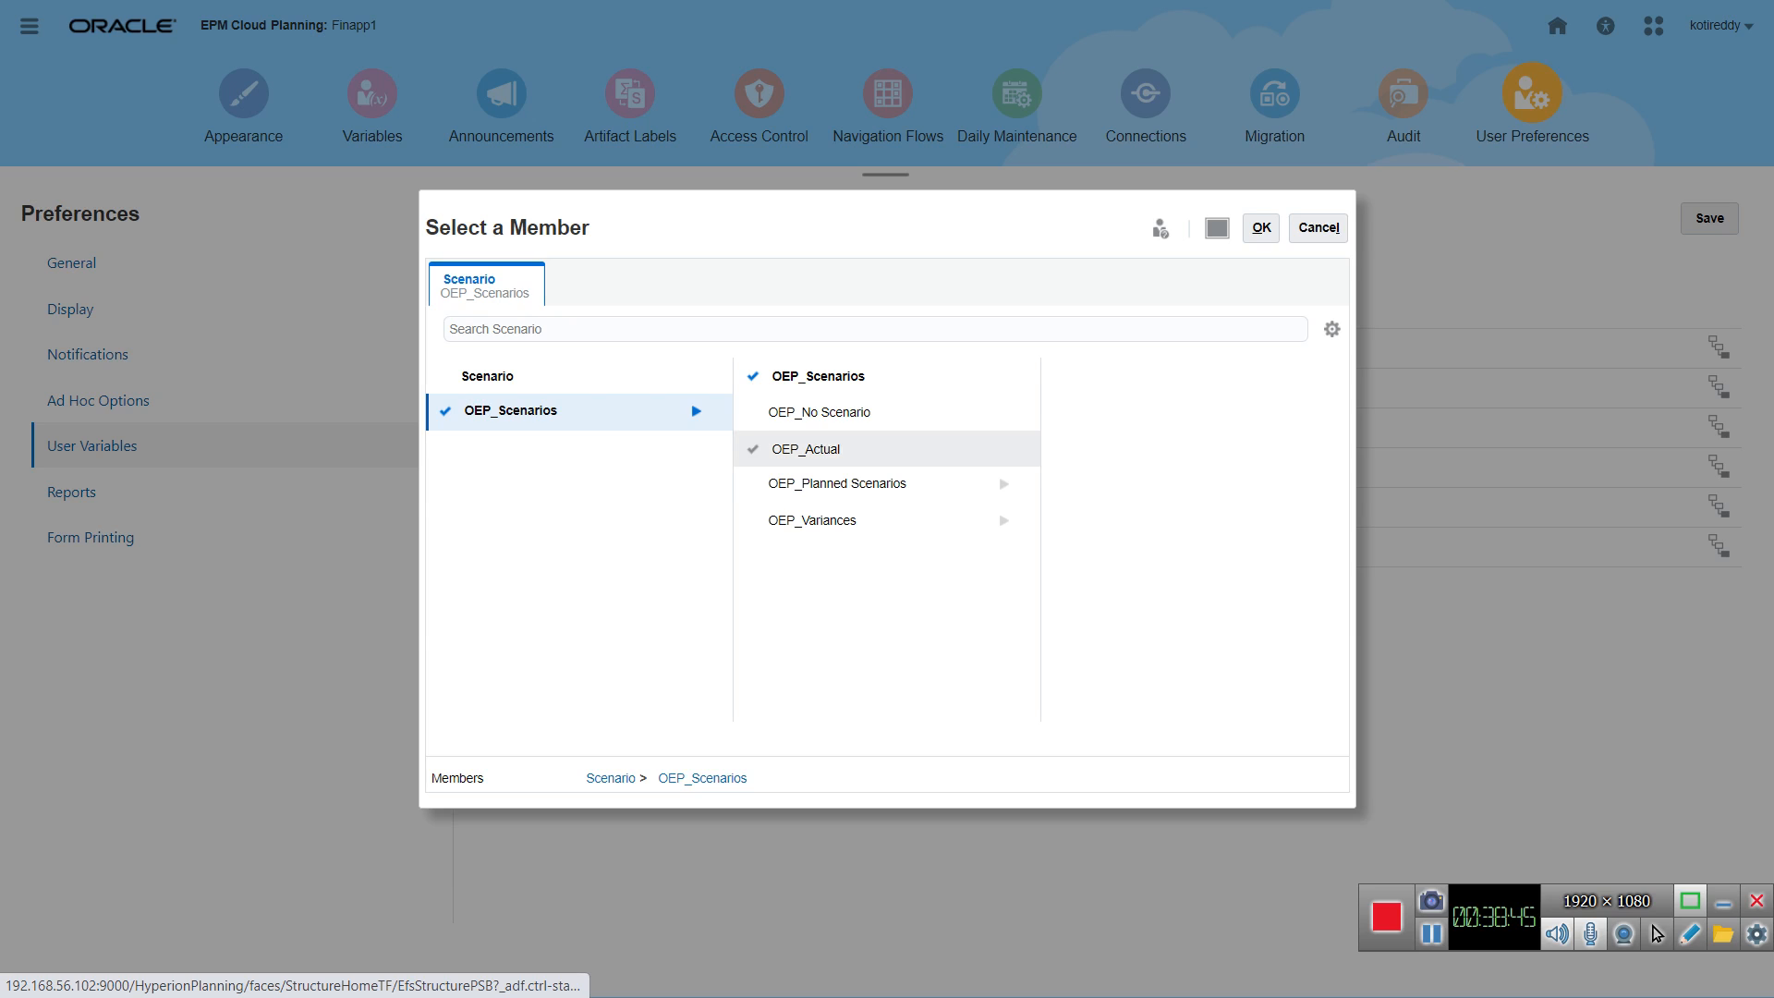
click(823, 412)
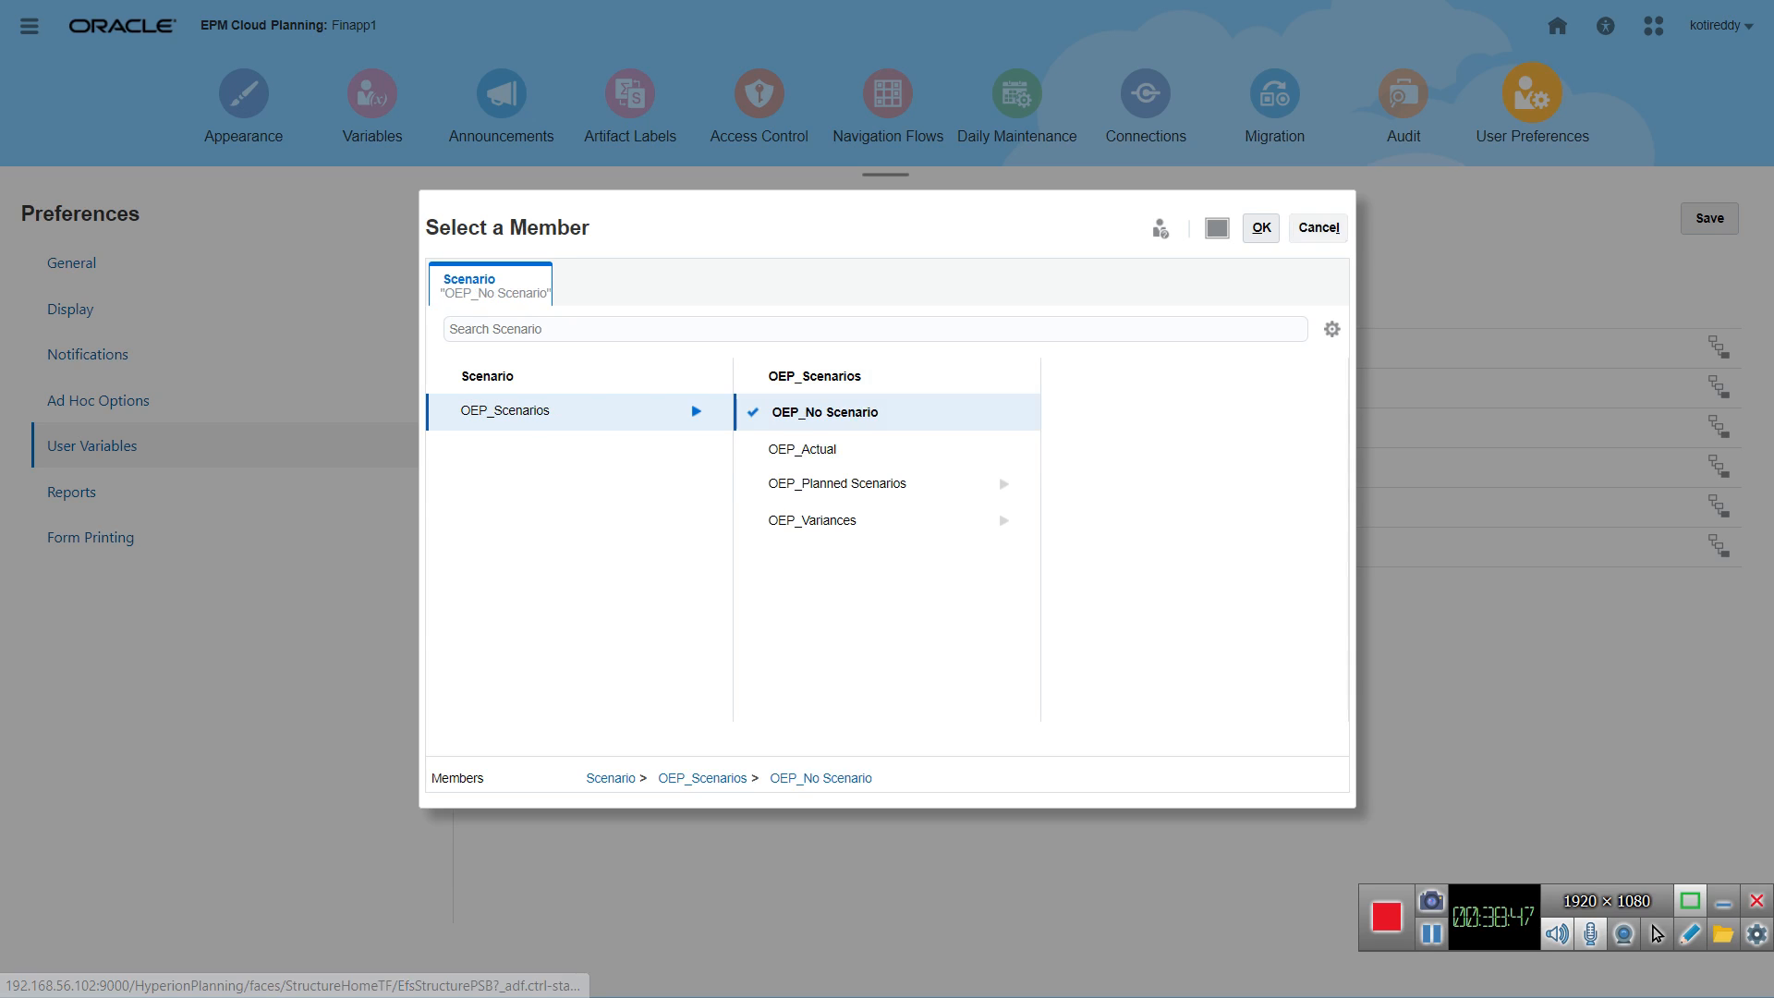
click(1262, 228)
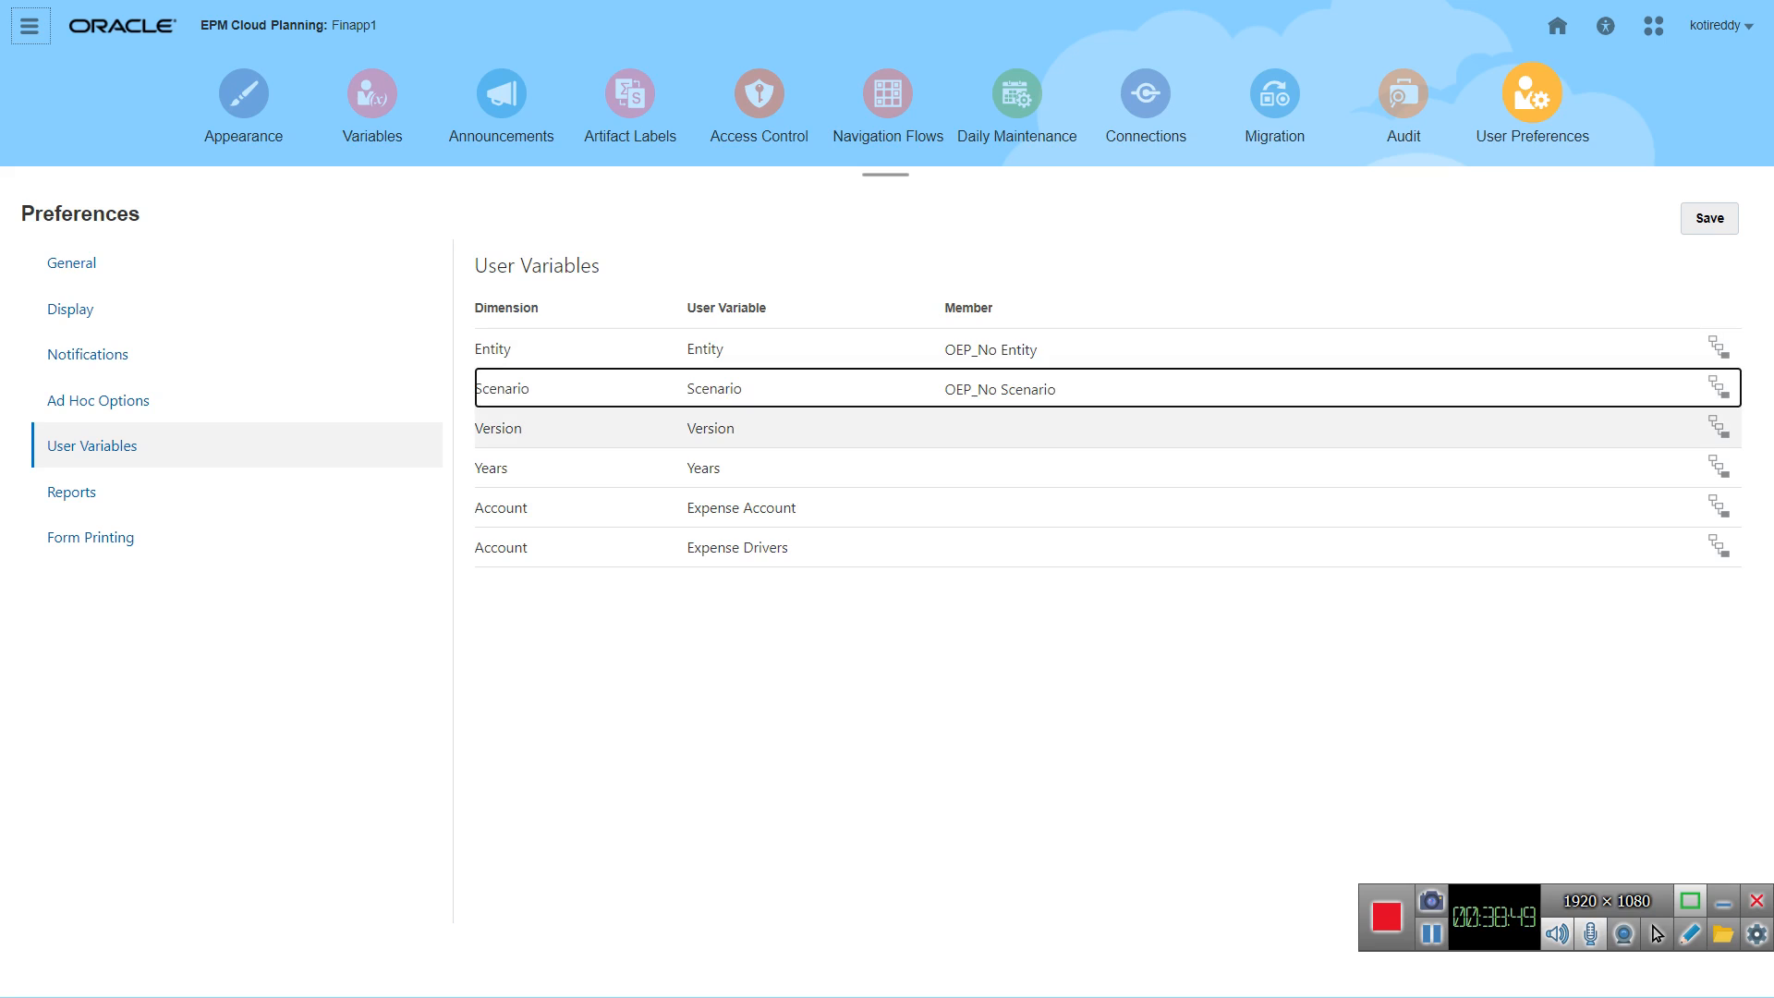
Step: Set the member of the Version user variable to OEP_No Version and that of the Years user variable to No Year
click(1026, 429)
key(Down)
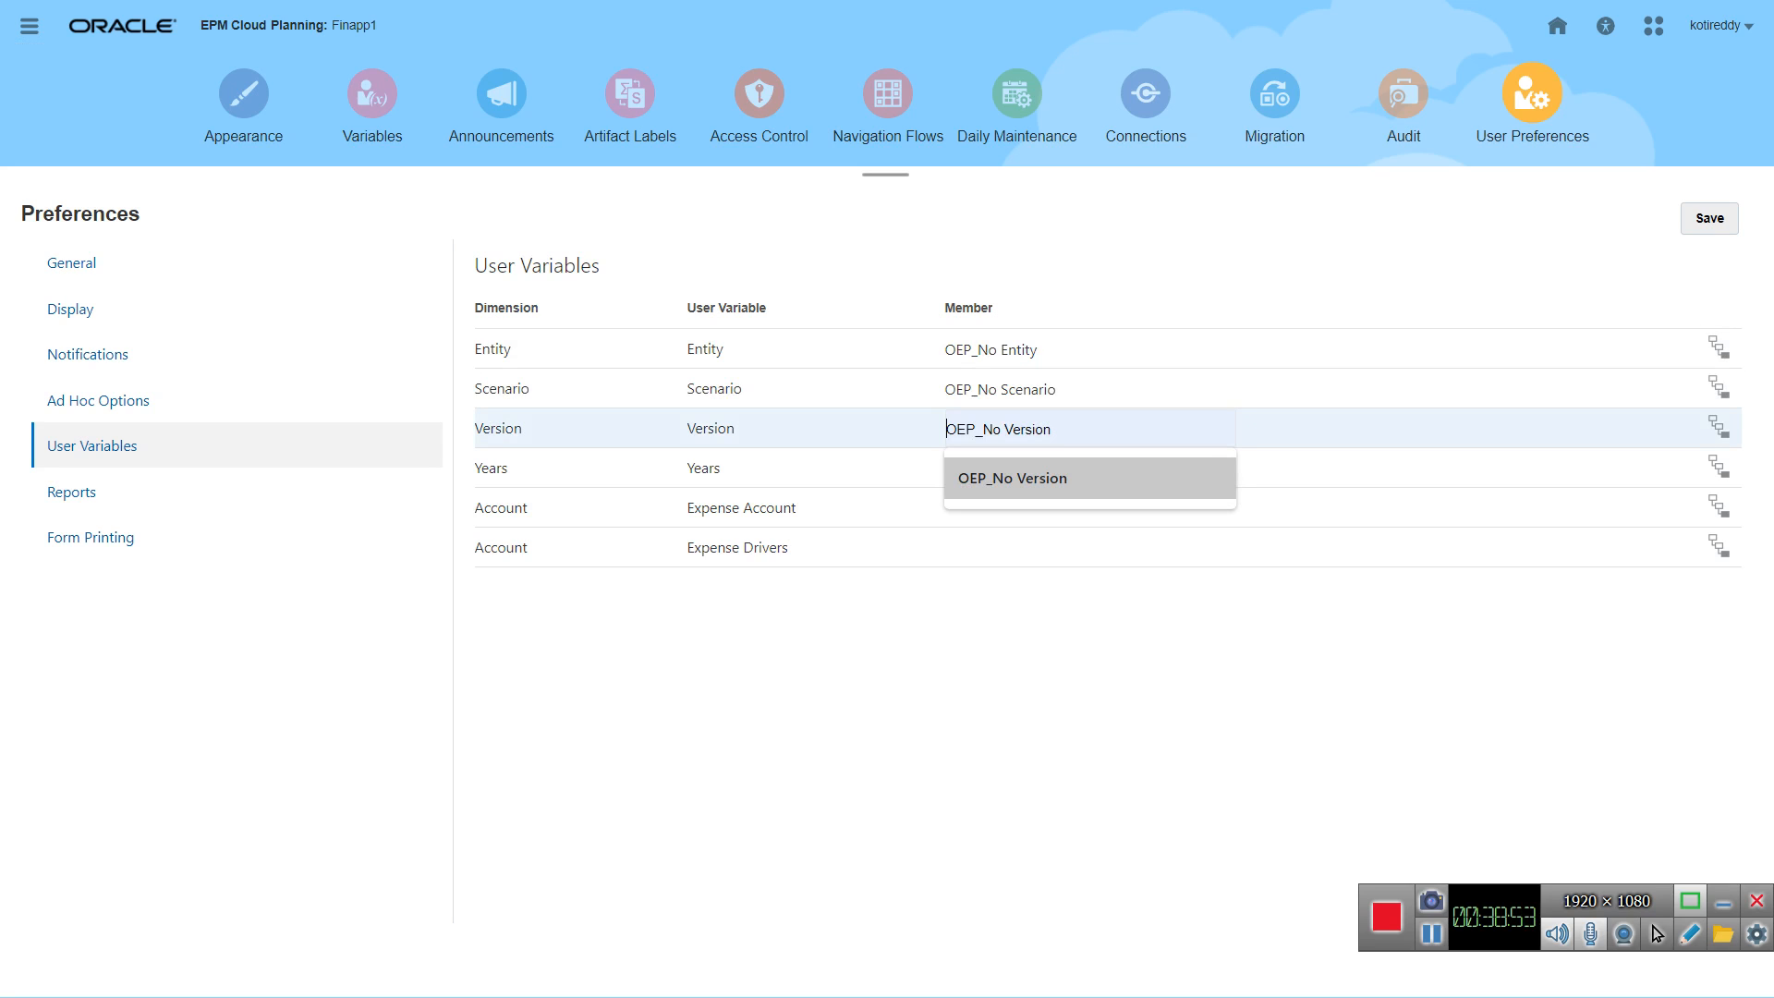
key(Return)
click(1023, 469)
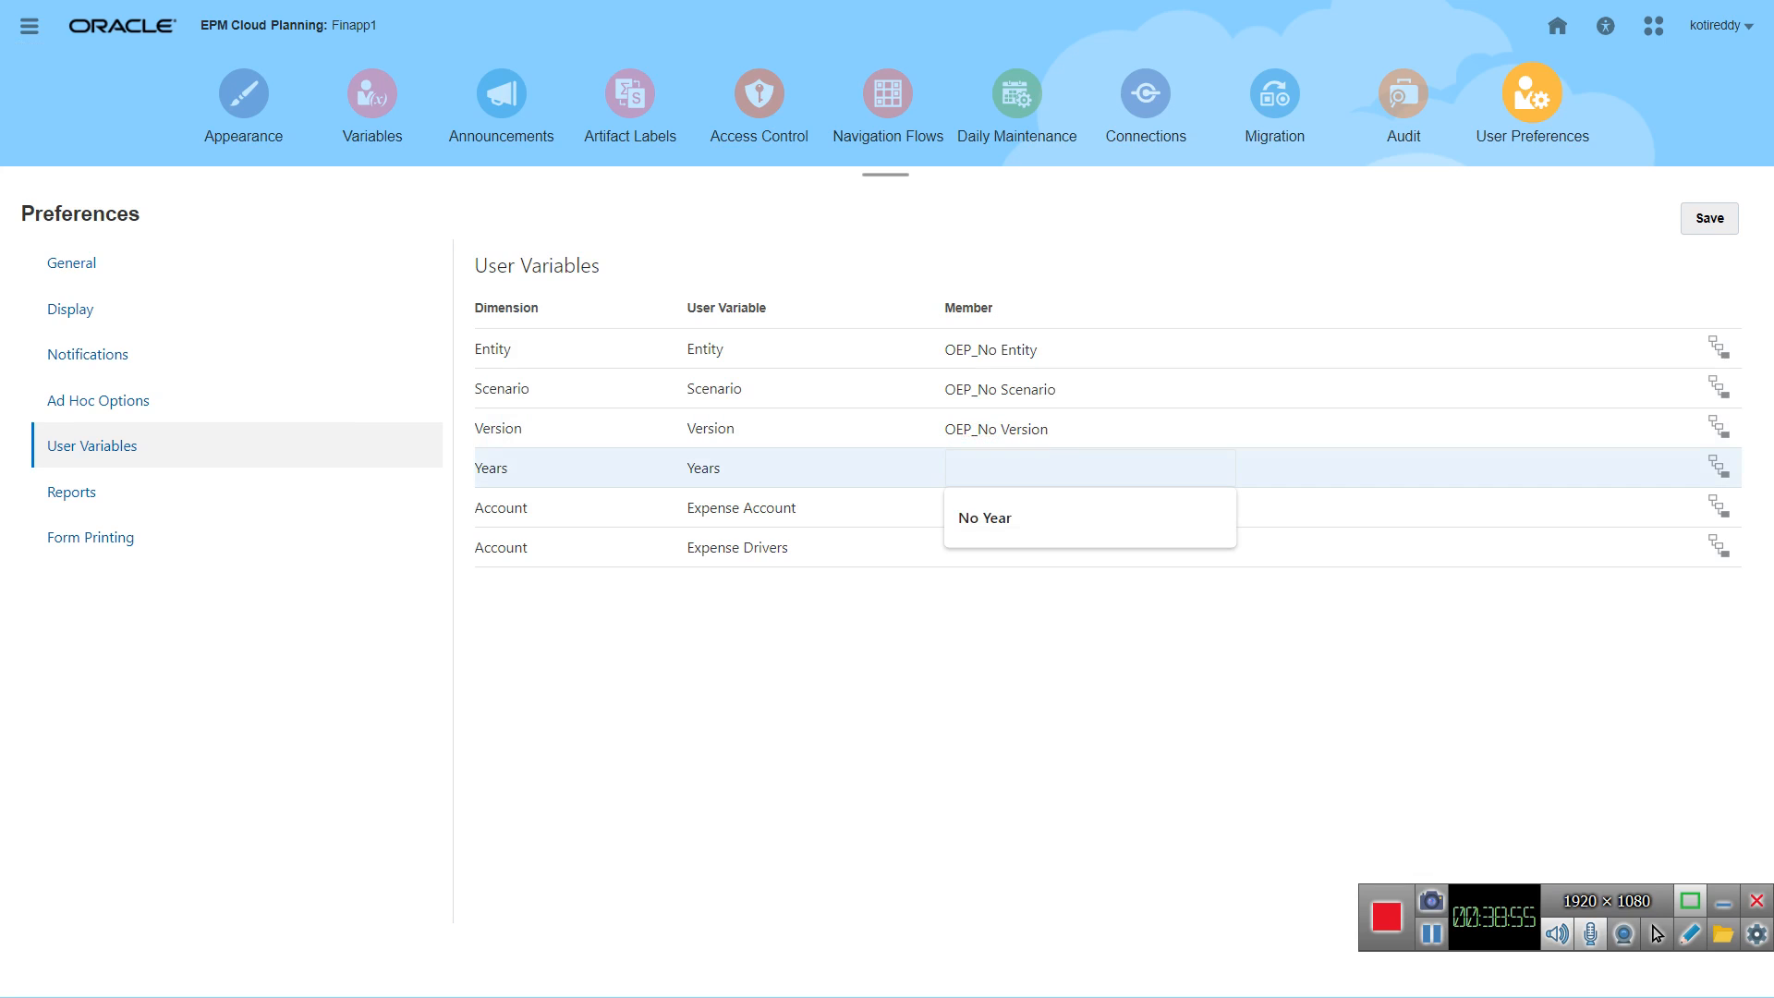
click(1016, 516)
Step: Set both the Expense Account and Expense Drivers user variables to OFS_Total Compensation and try to save the preferences
click(1016, 512)
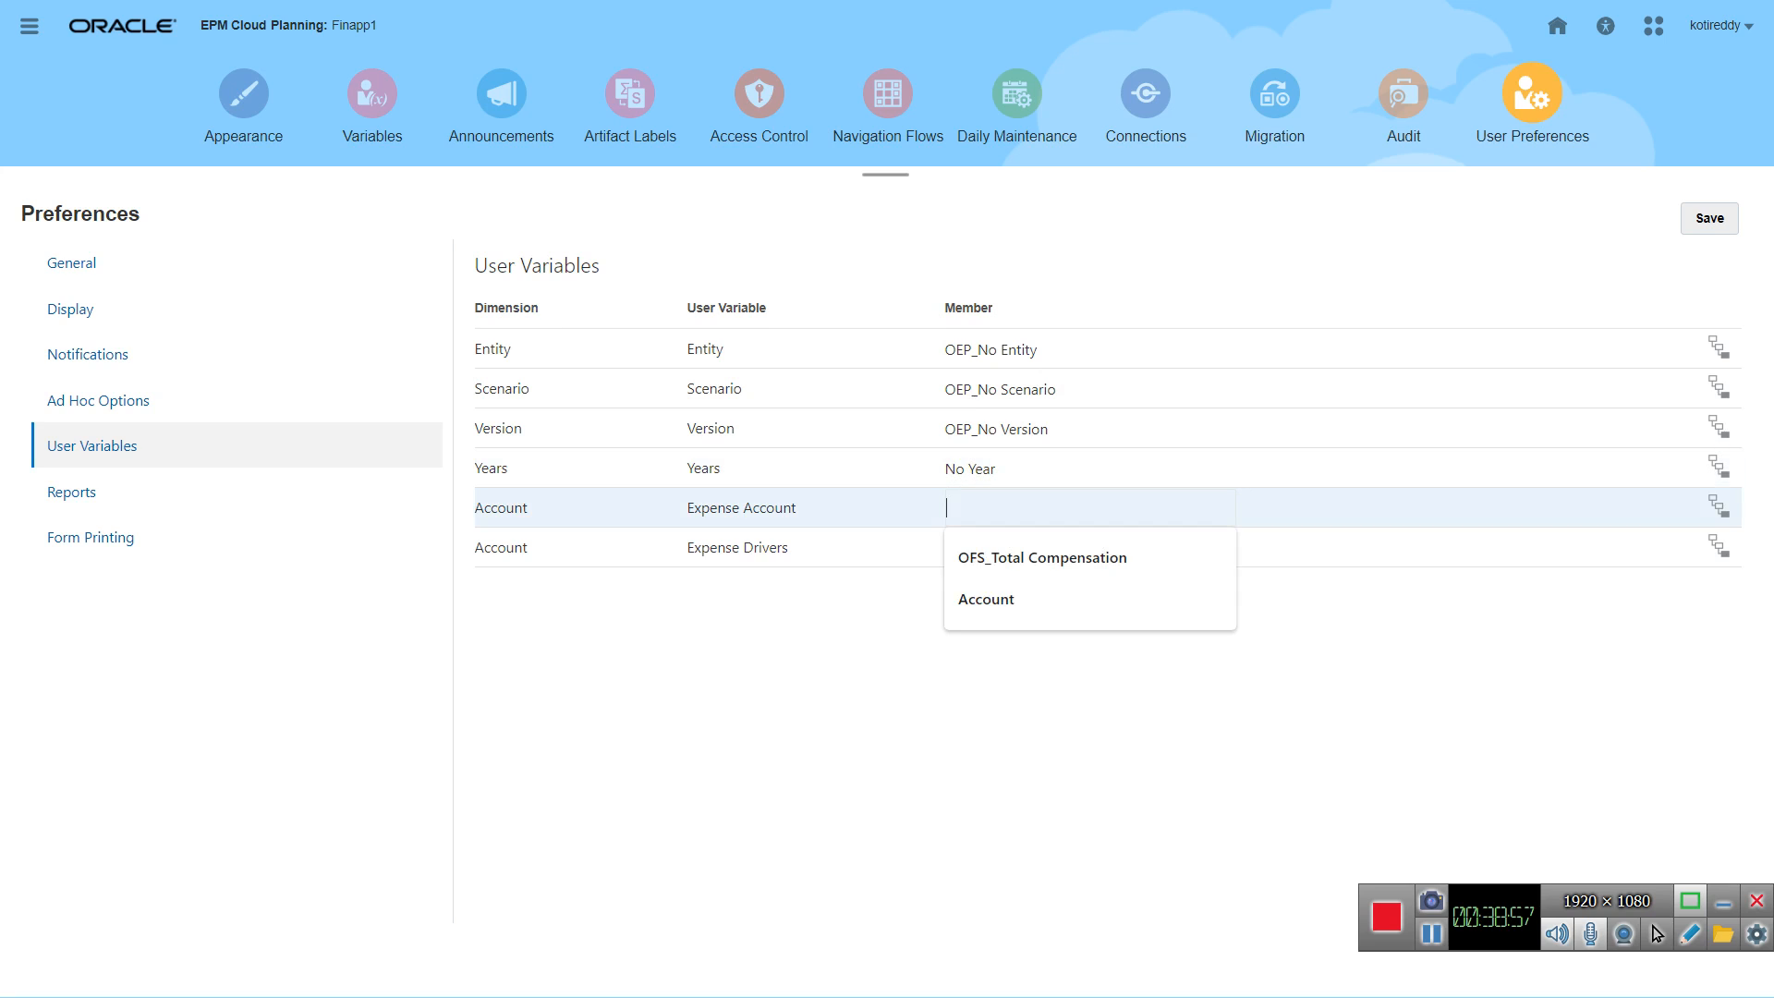
click(1026, 557)
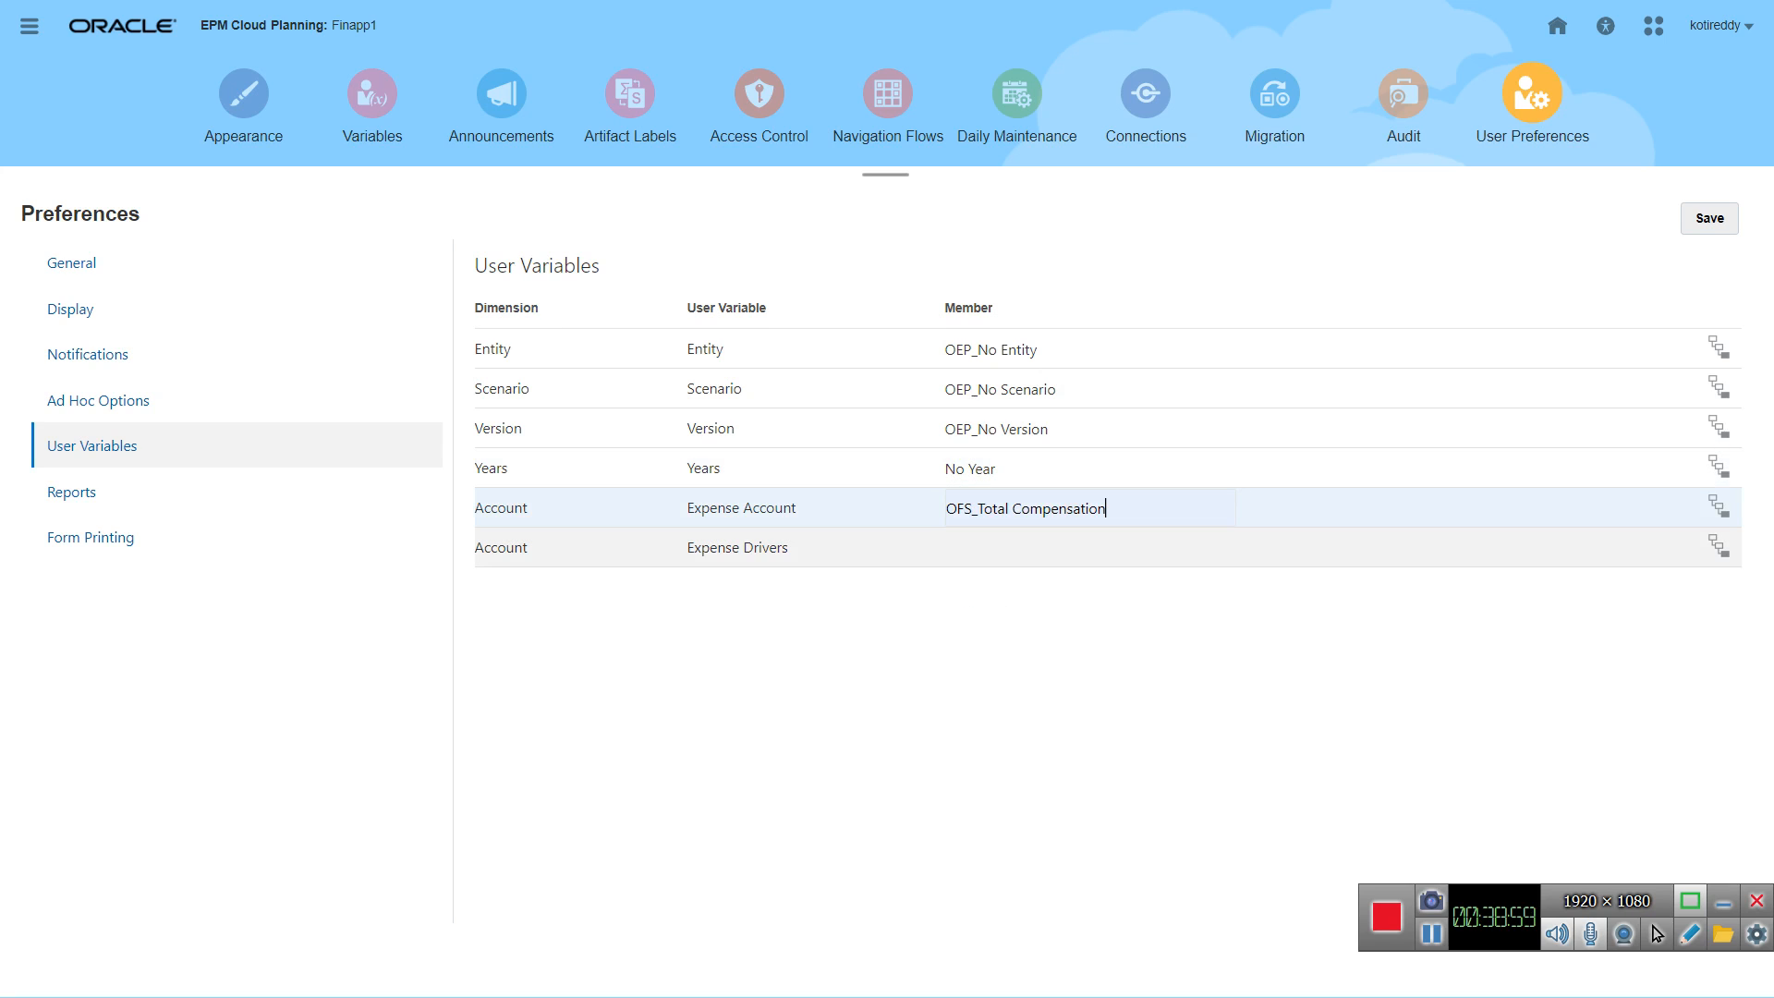
click(1015, 548)
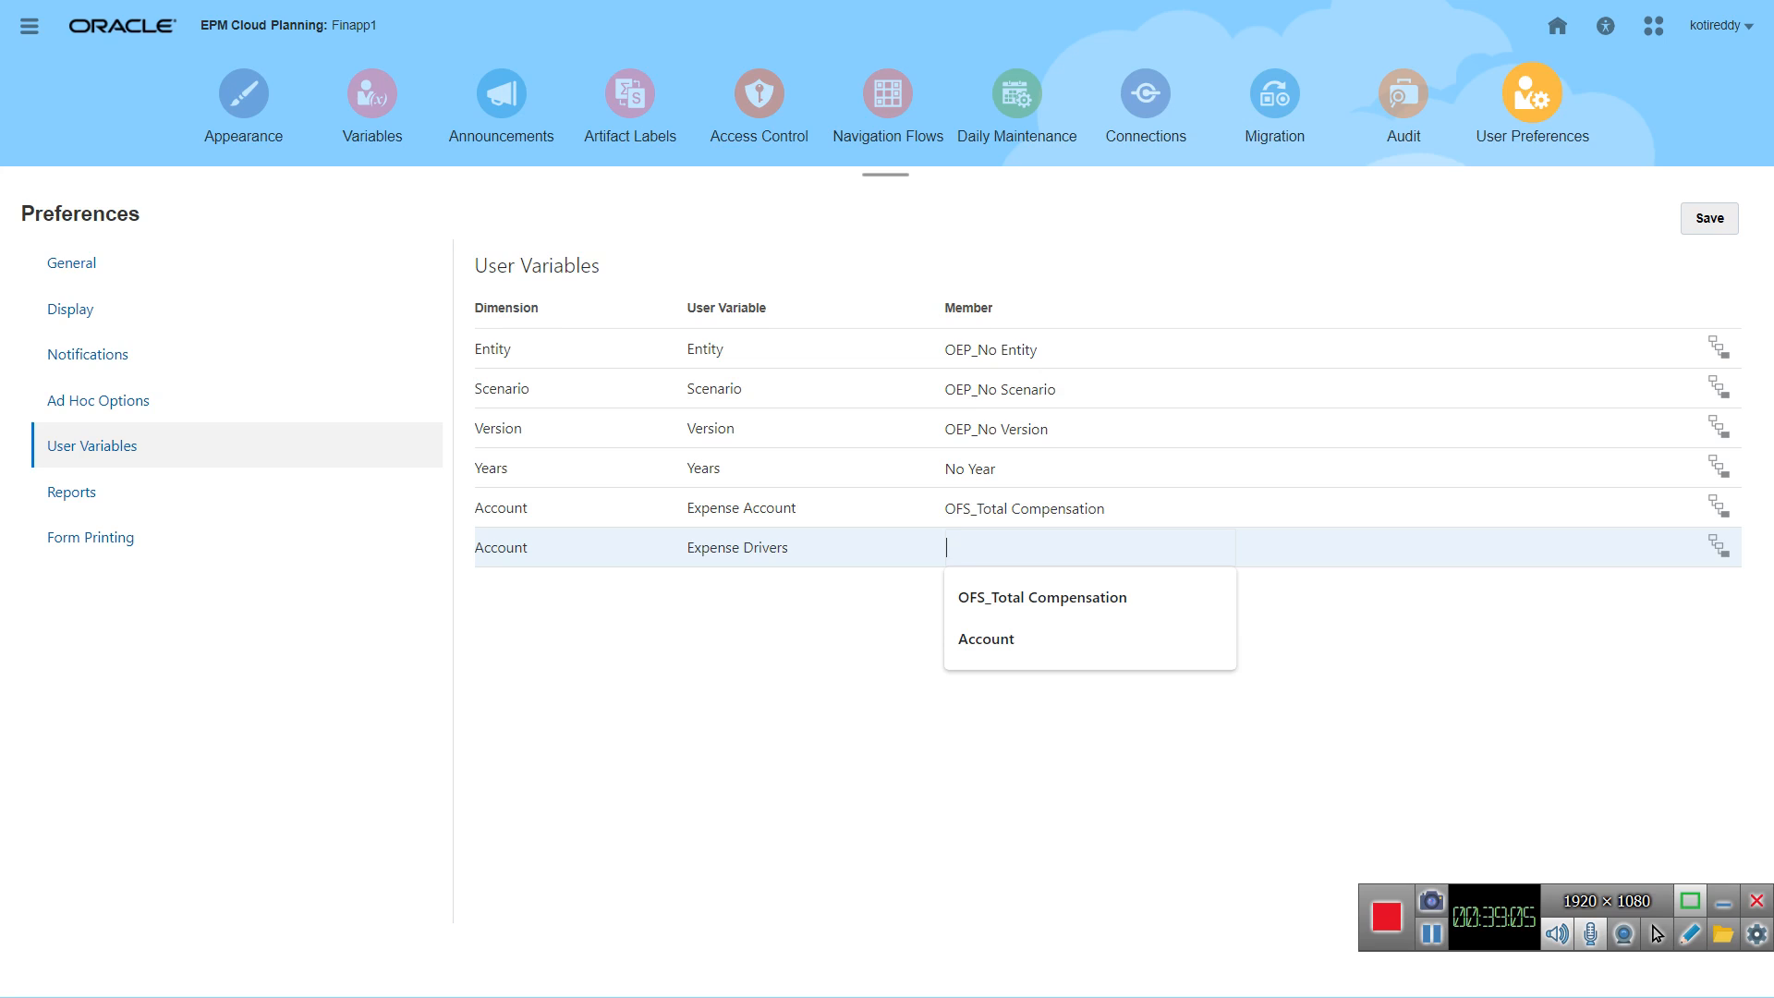
key(Down)
key(Return)
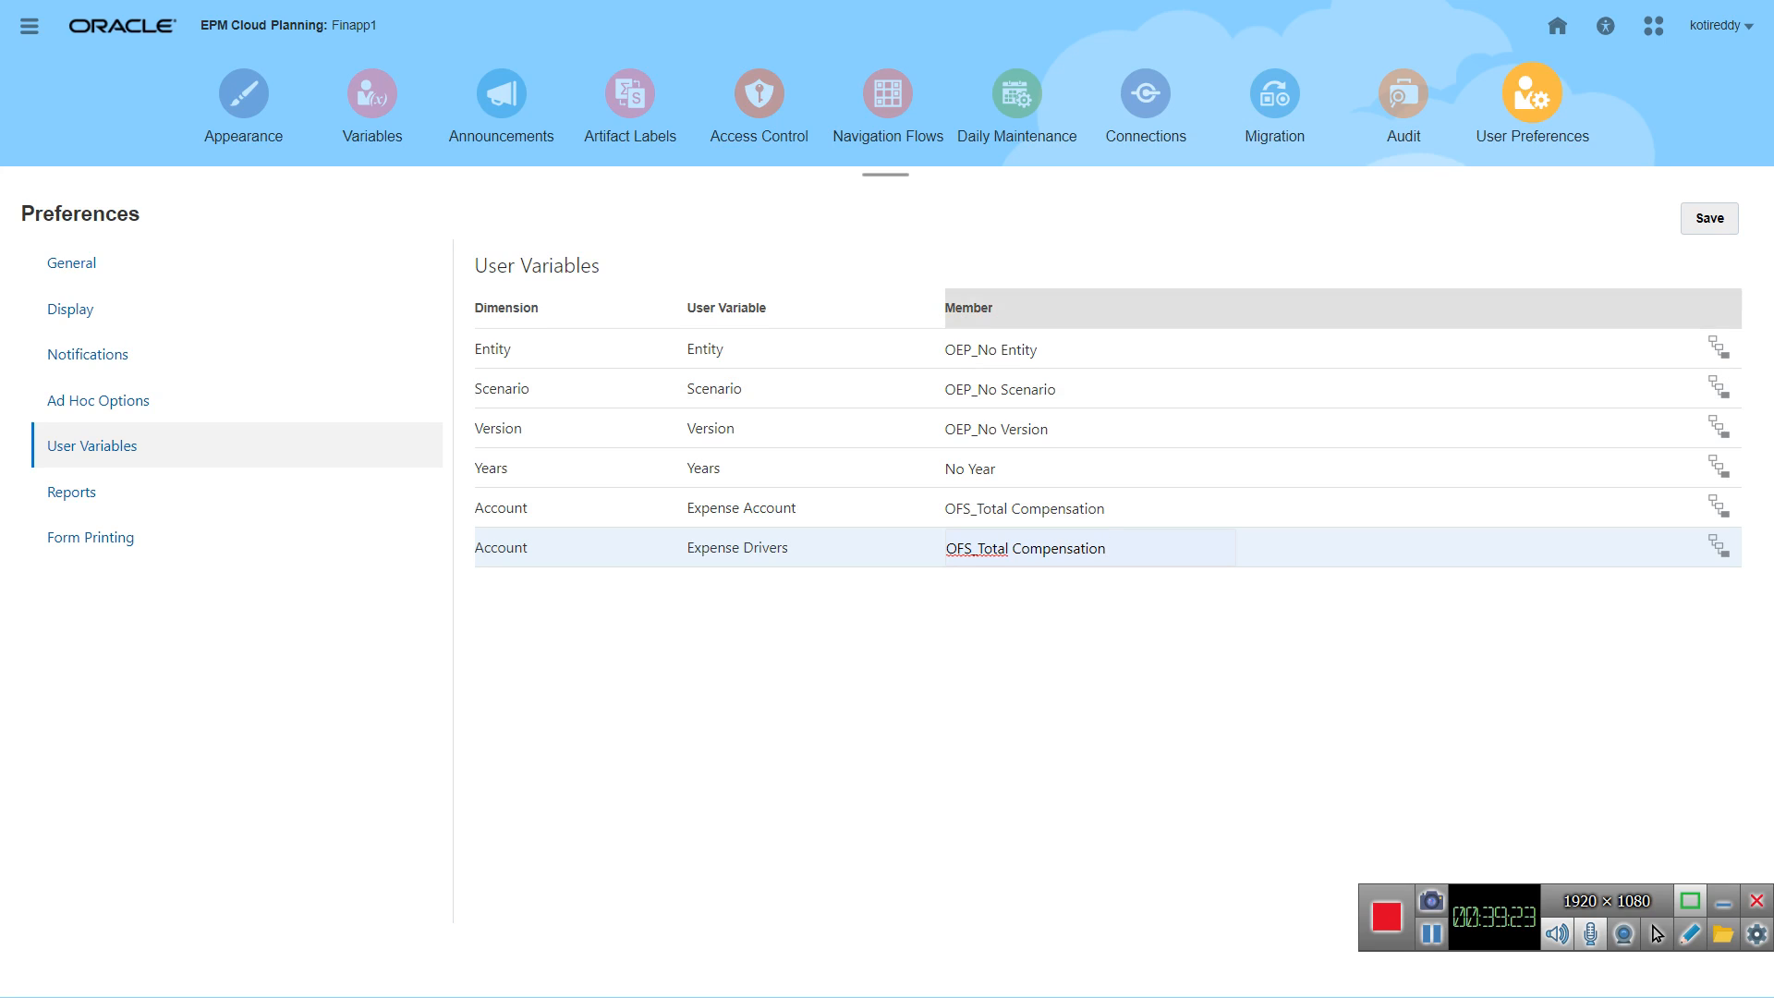
click(1710, 219)
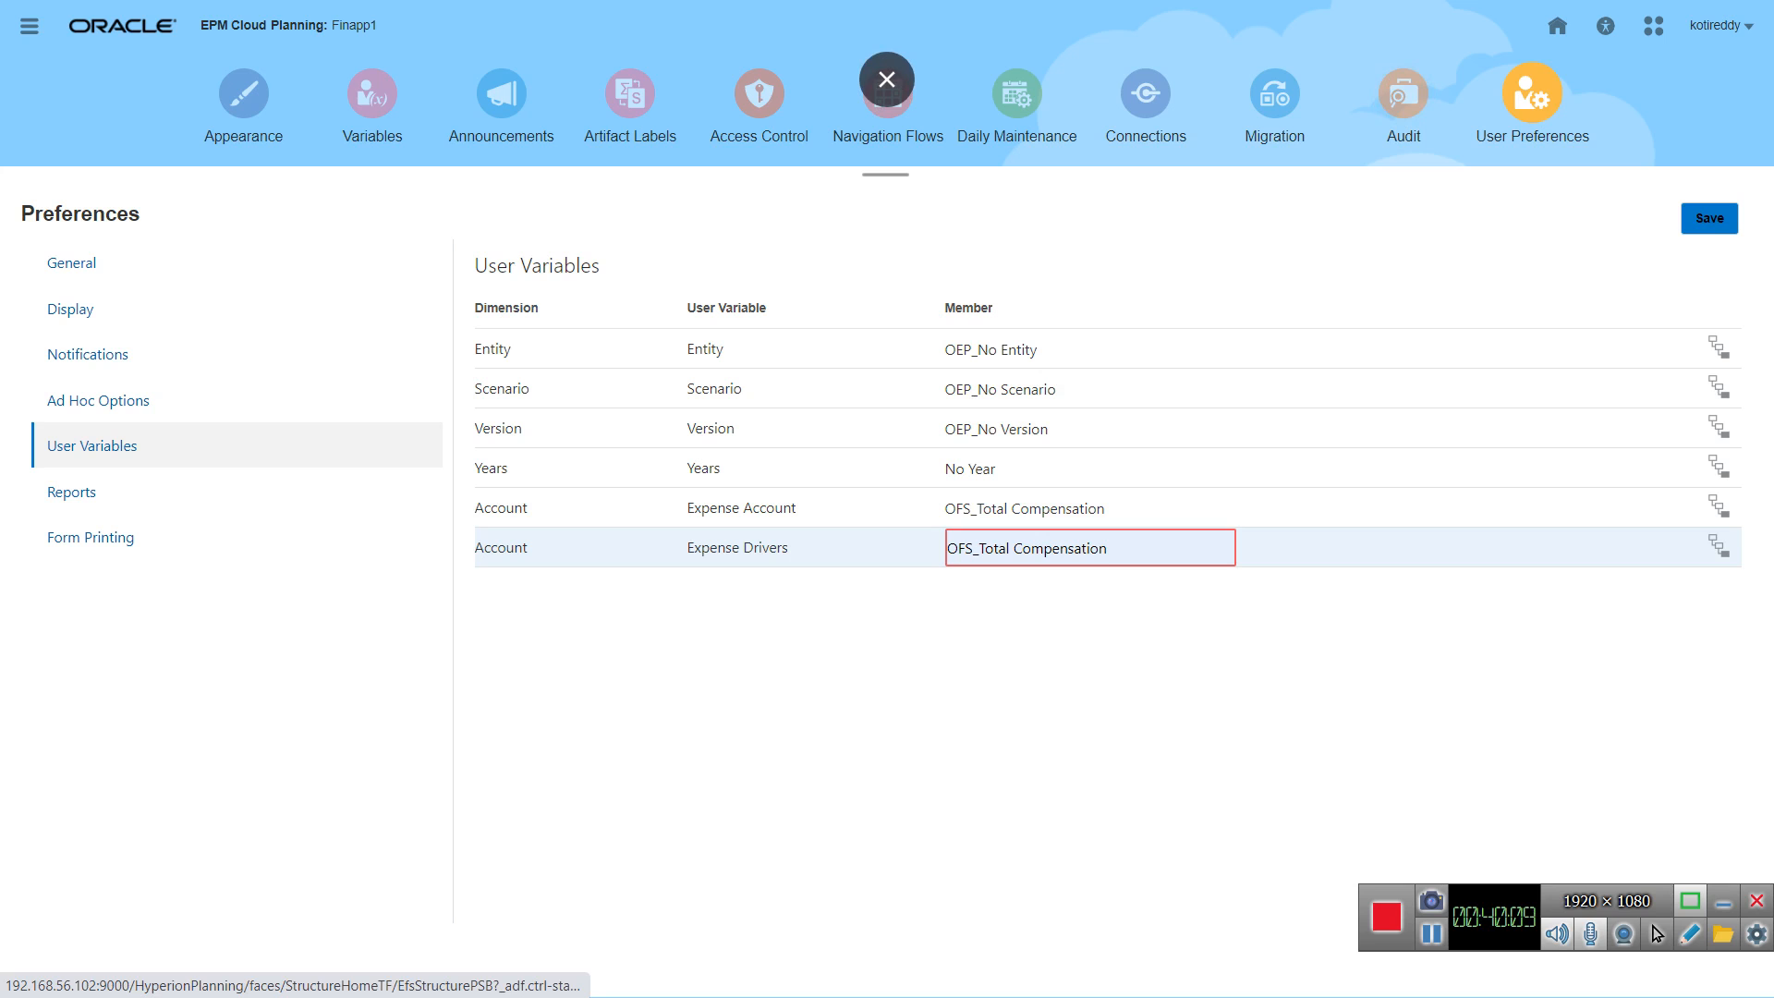
Step: Return to the Financials Revenue dashboard and check its forms for errors again
click(1558, 26)
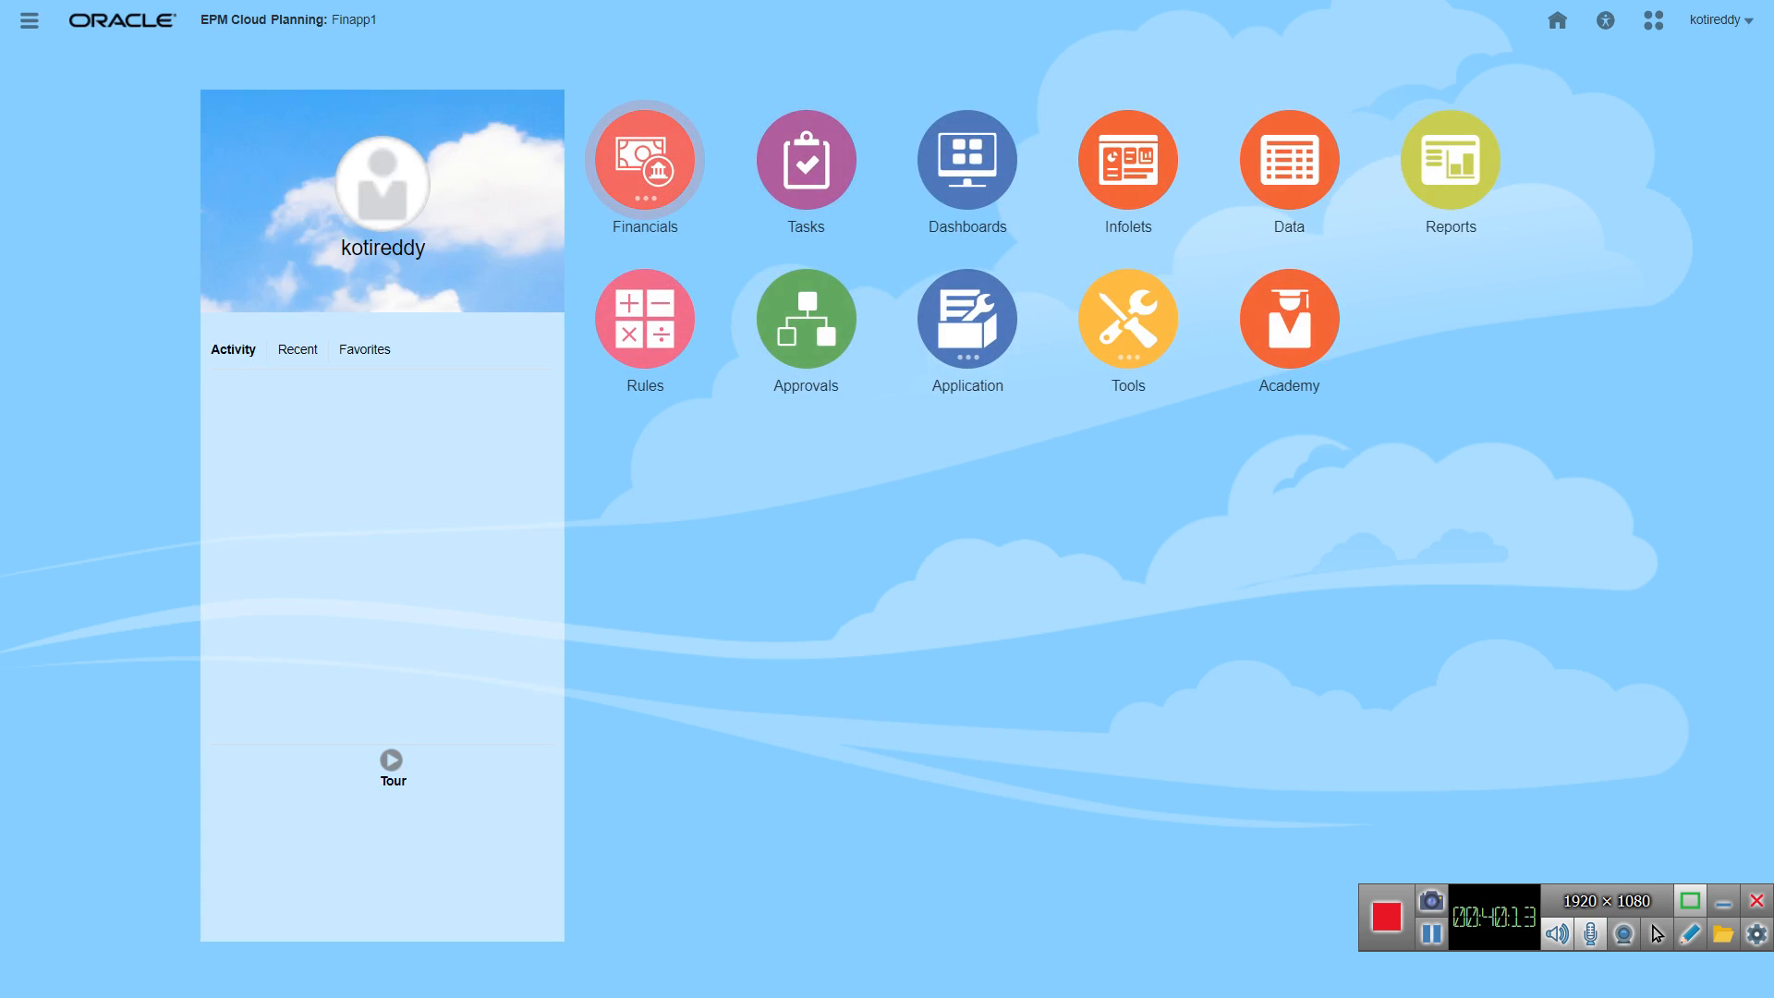
click(645, 161)
click(653, 290)
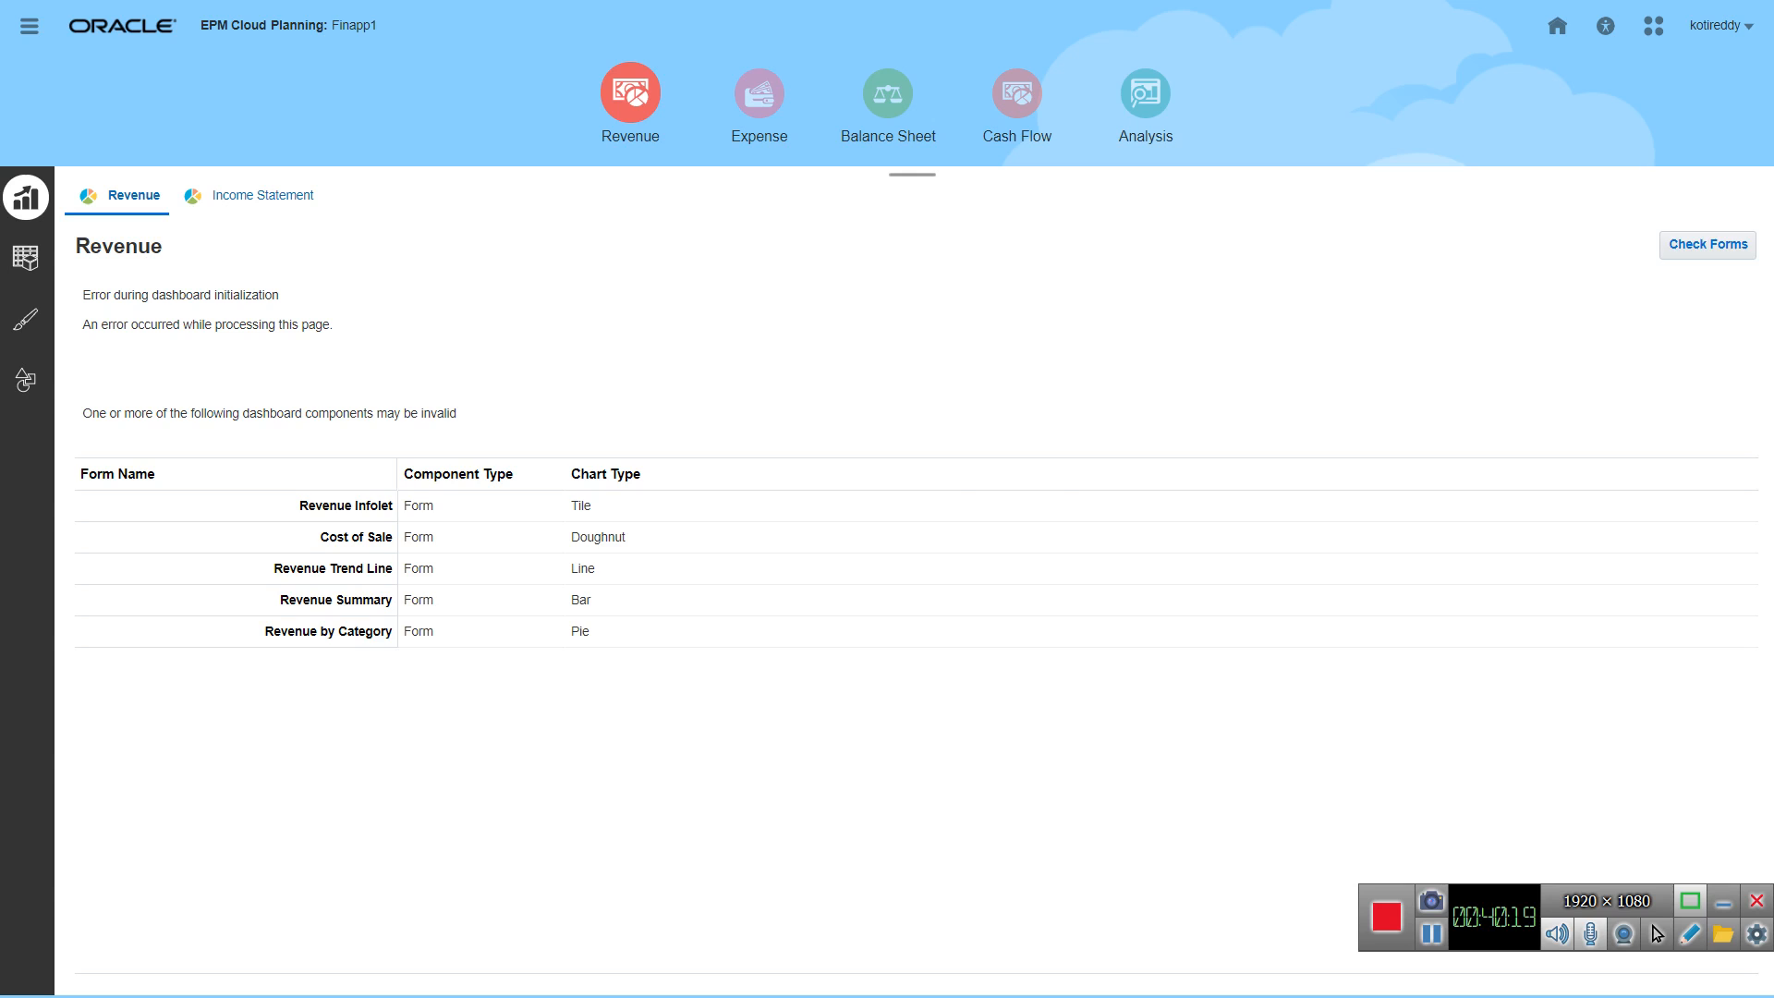
click(1708, 244)
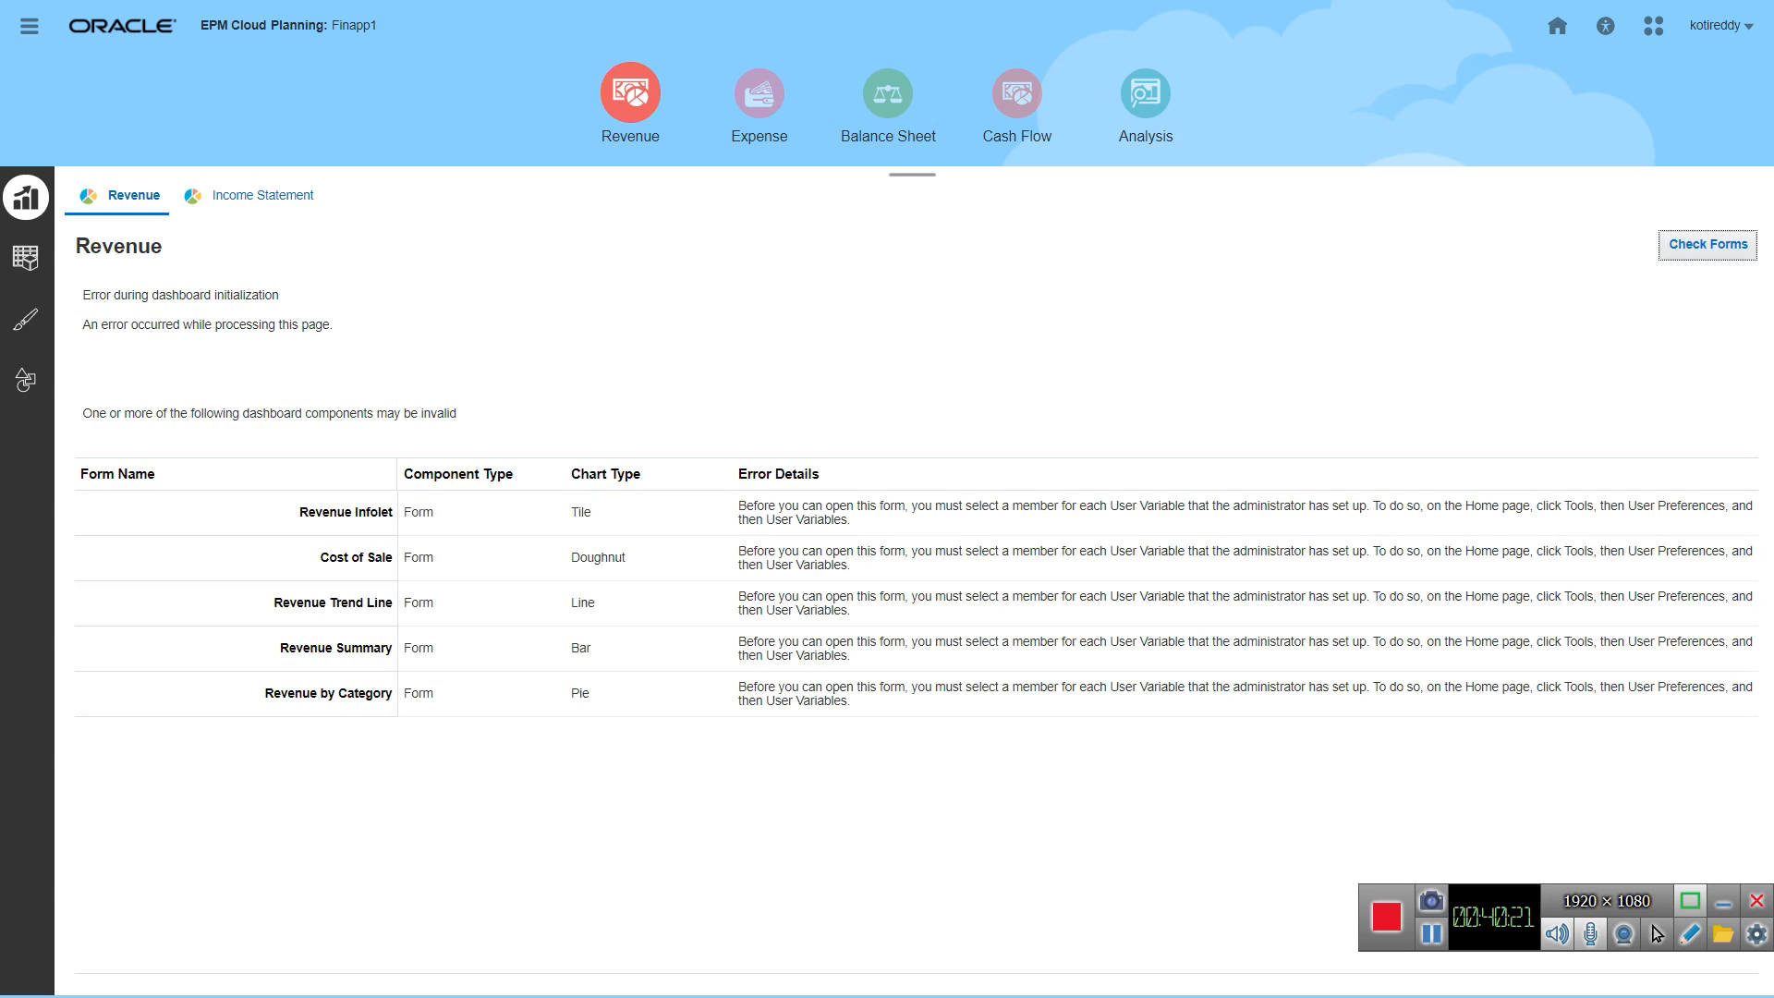
Step: Reopen the user variables in the user preferences and set Entity to OEP_No Entity and Scenario to OEP_No Scenario
click(1557, 25)
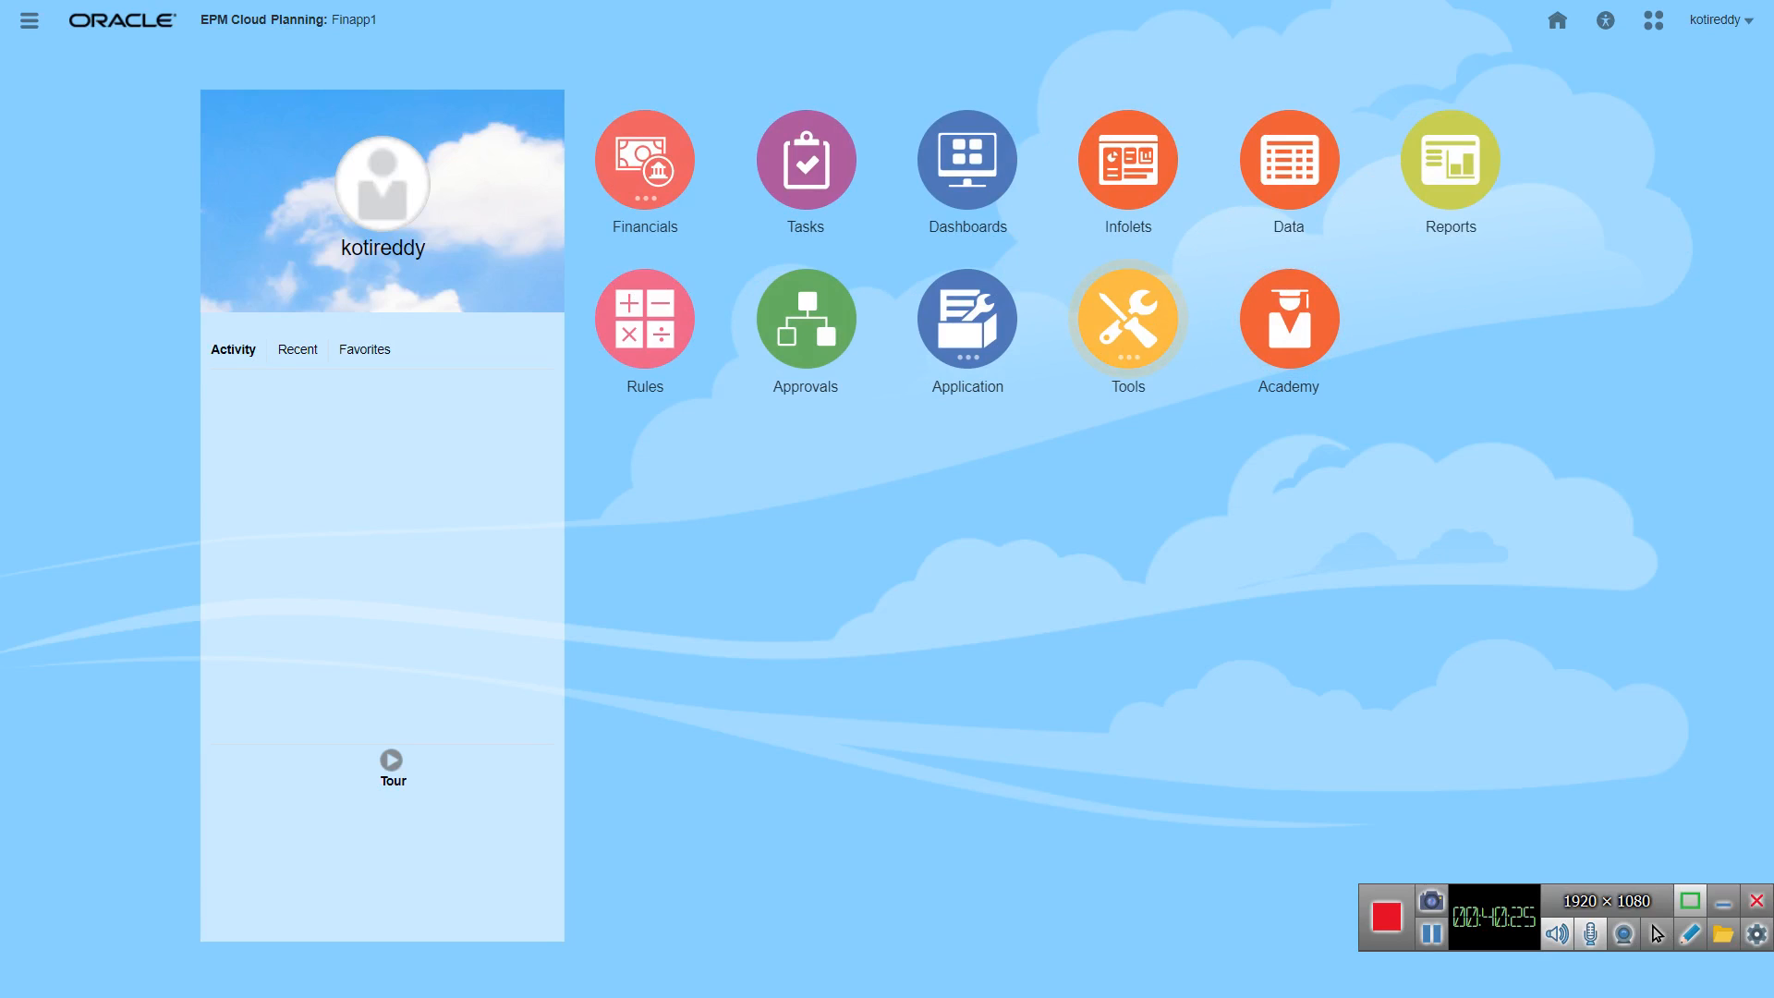
click(1129, 319)
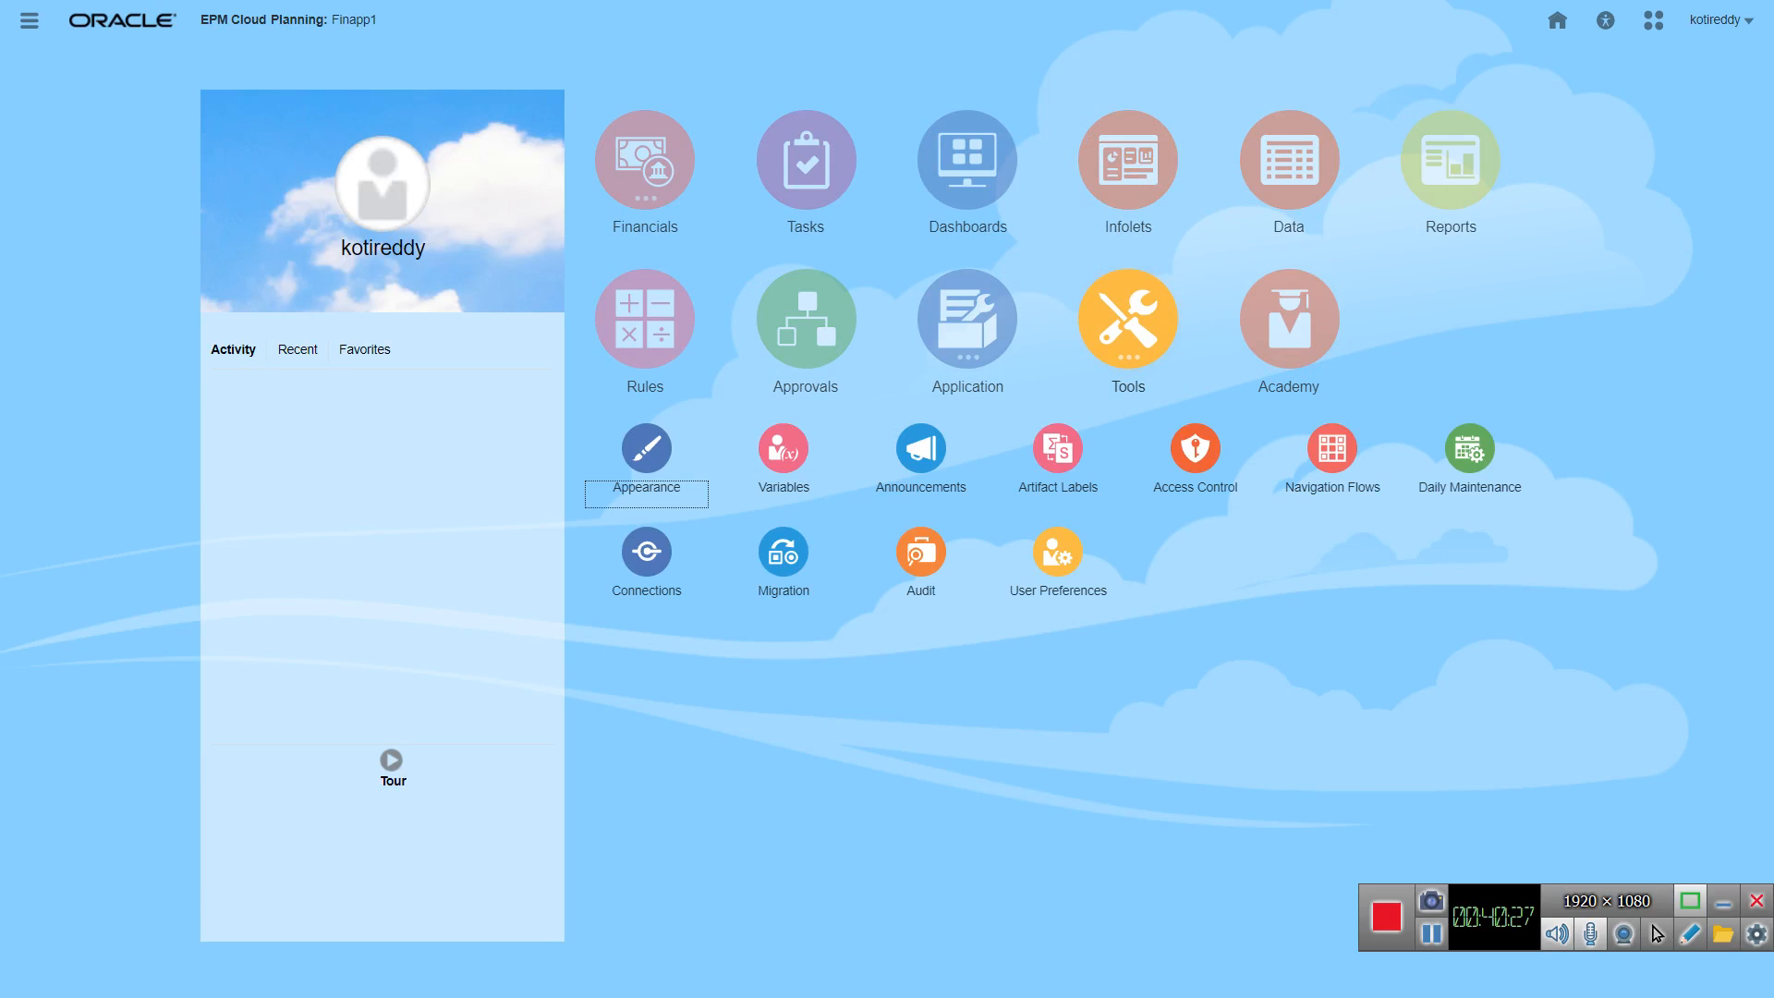
click(1058, 552)
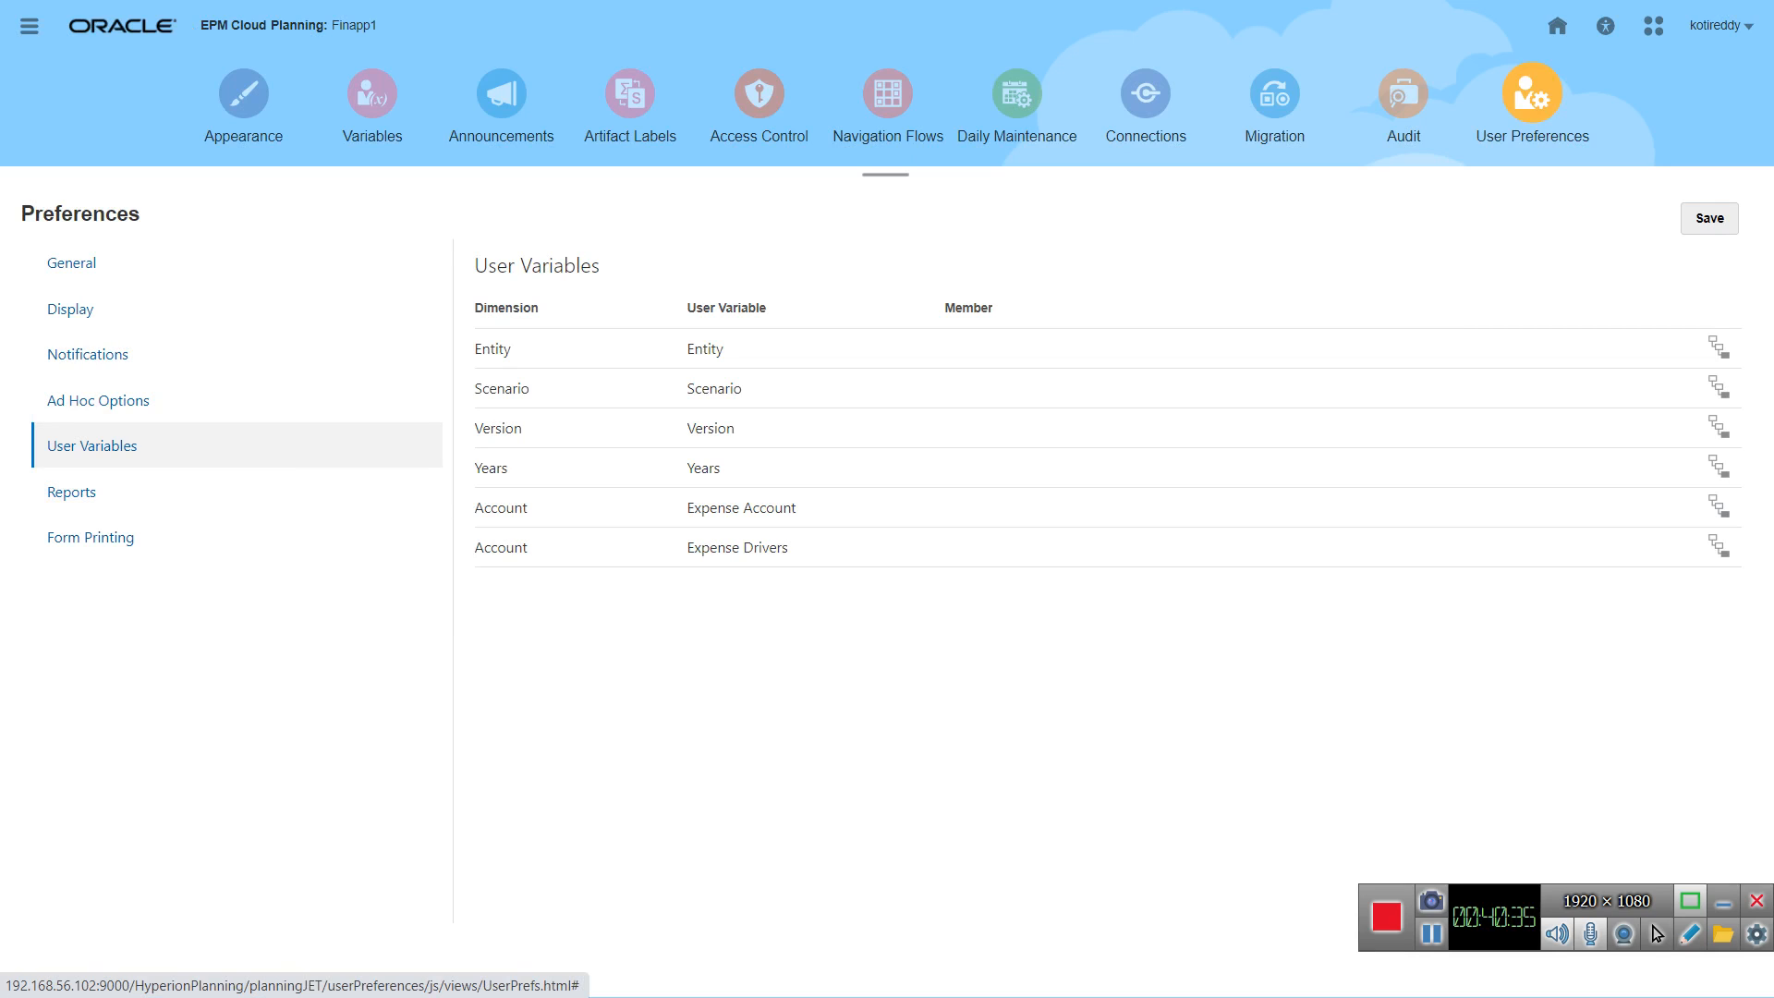
click(1016, 350)
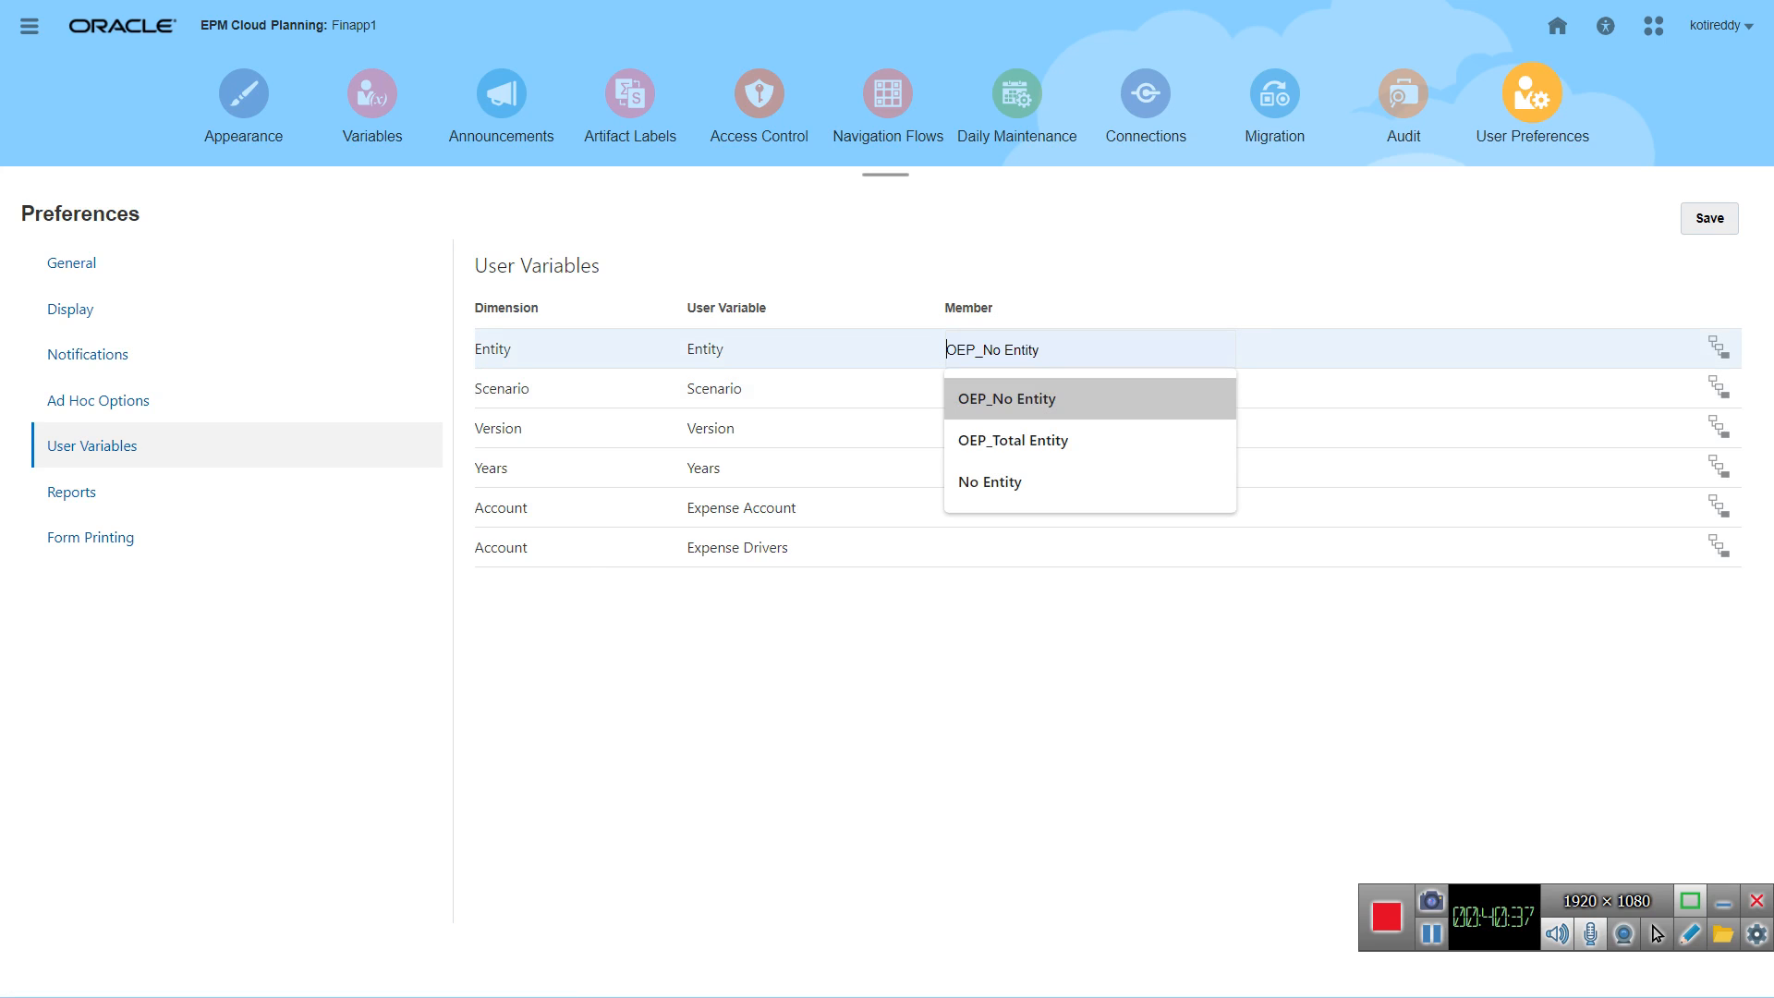
key(Return)
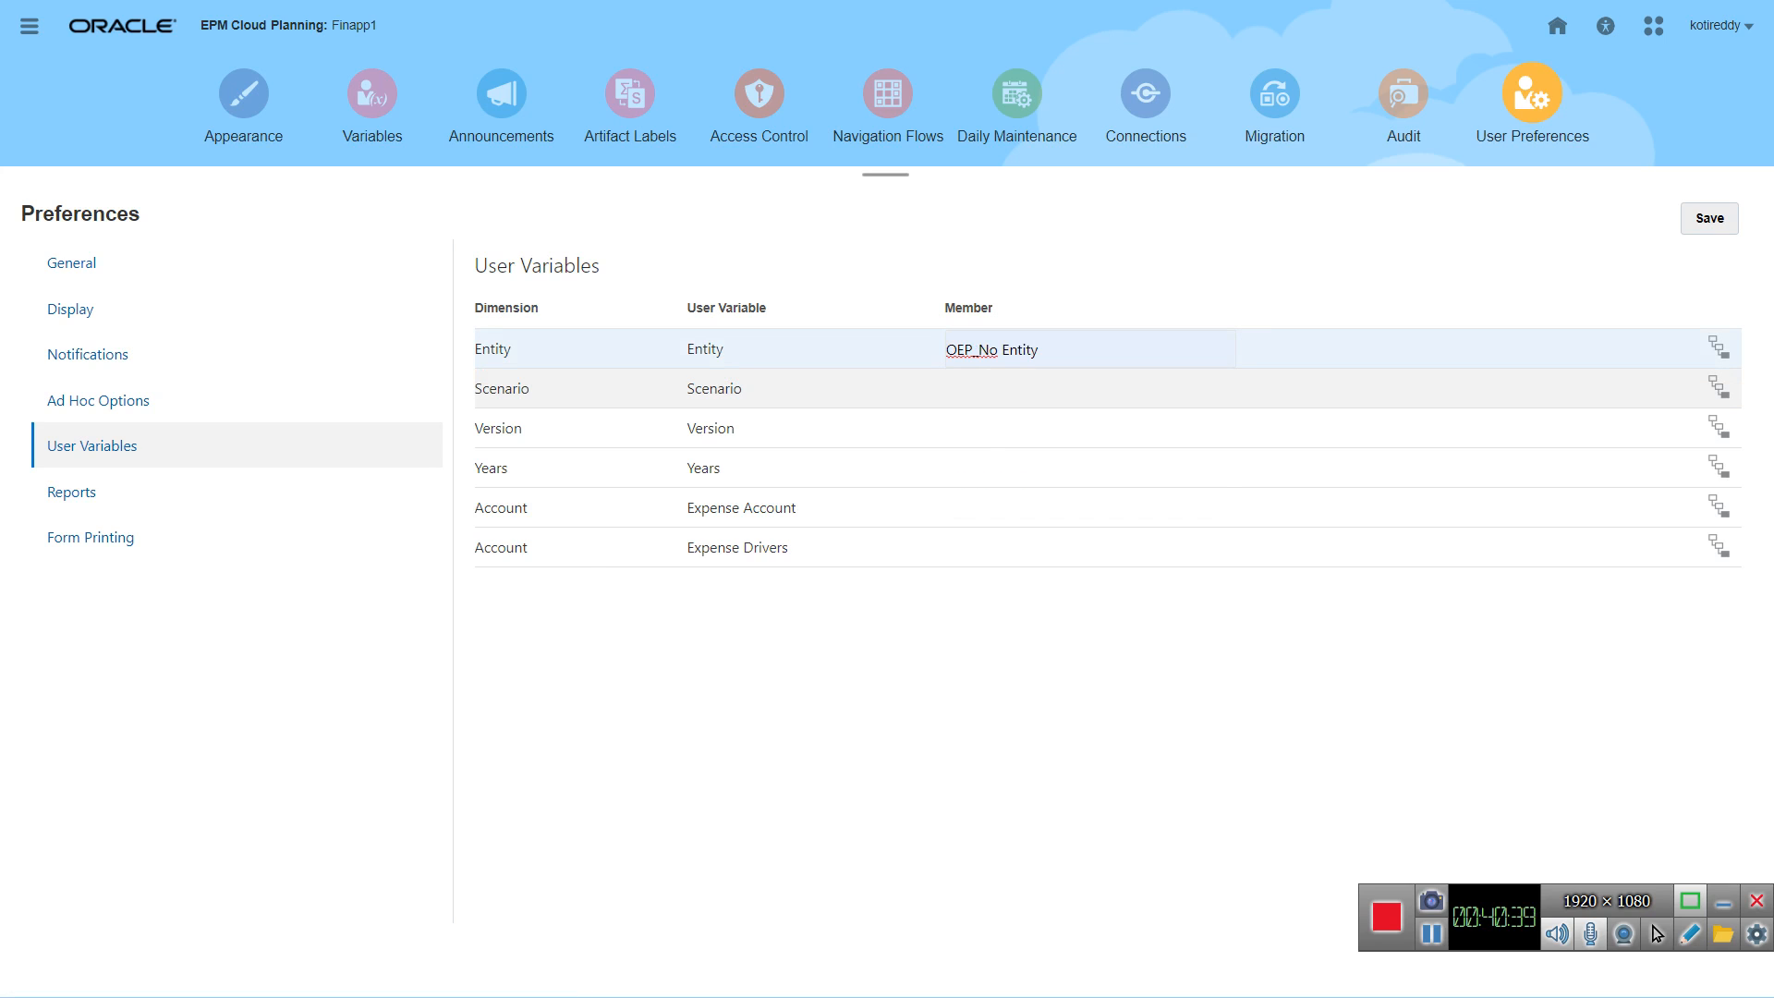
click(1016, 389)
click(1016, 438)
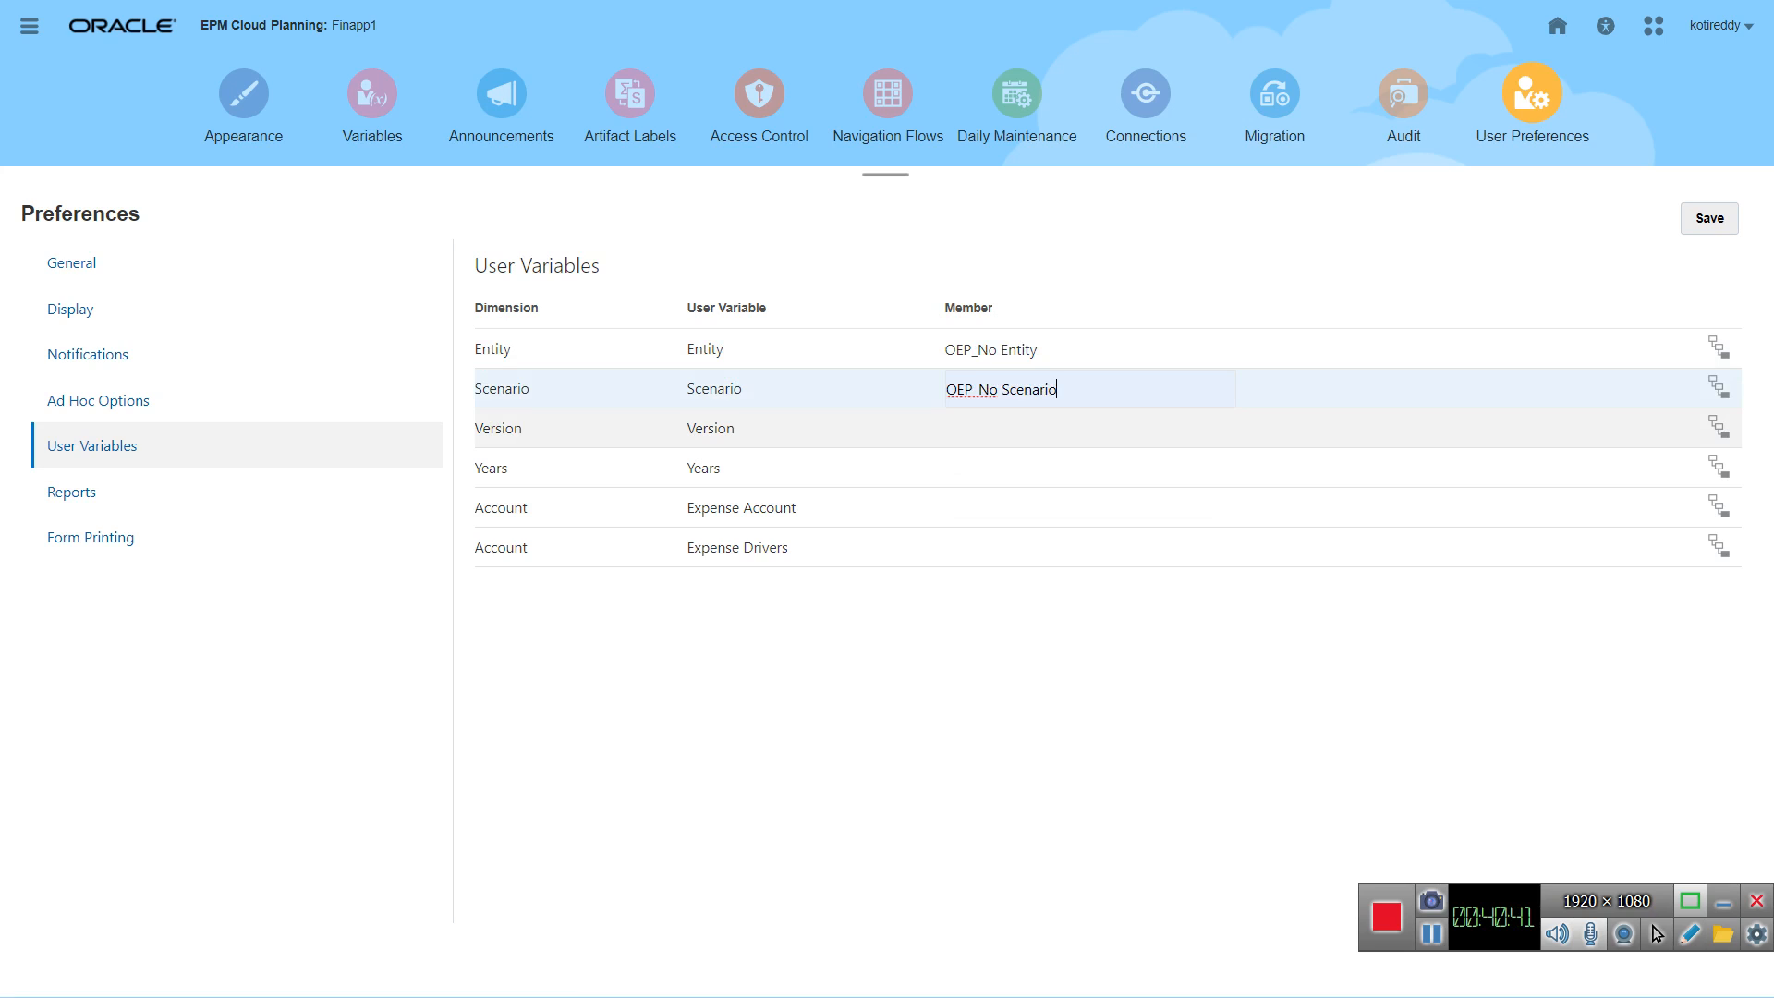
Step: Set the user variables Version to OEP_No Version, Years to No Year and Expense Account to OFS_Total Compensation
click(1017, 429)
click(1016, 479)
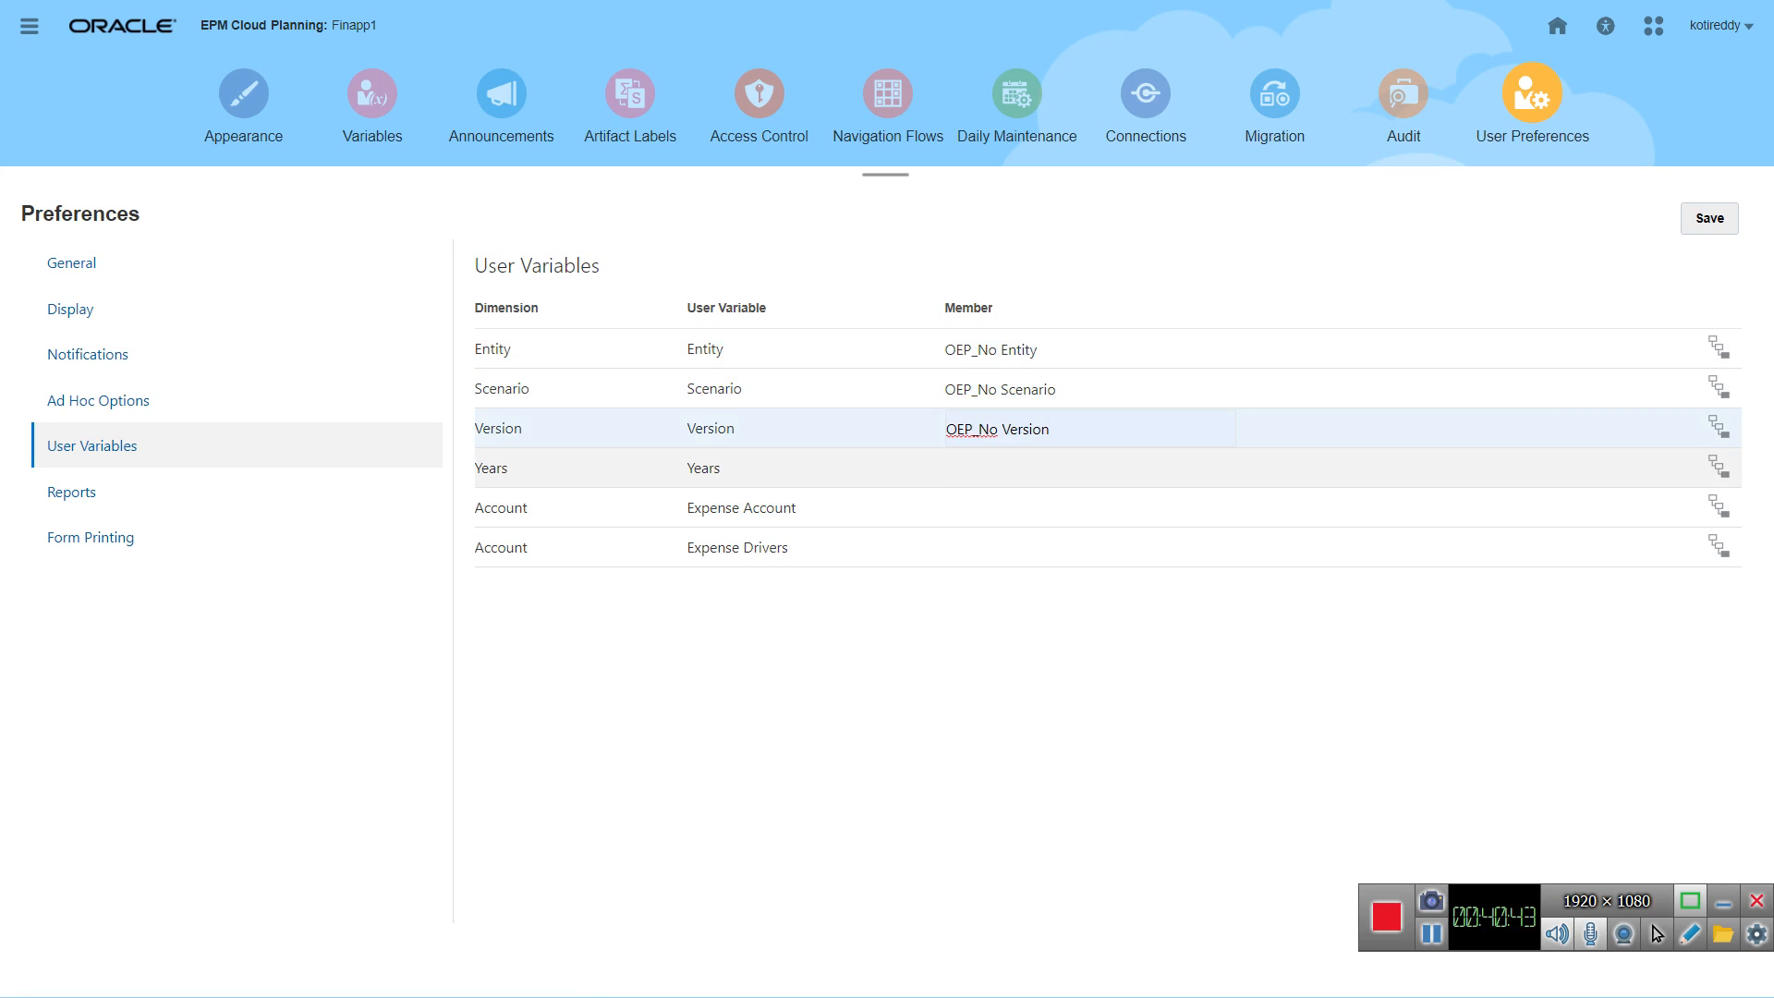
click(1016, 468)
click(1017, 517)
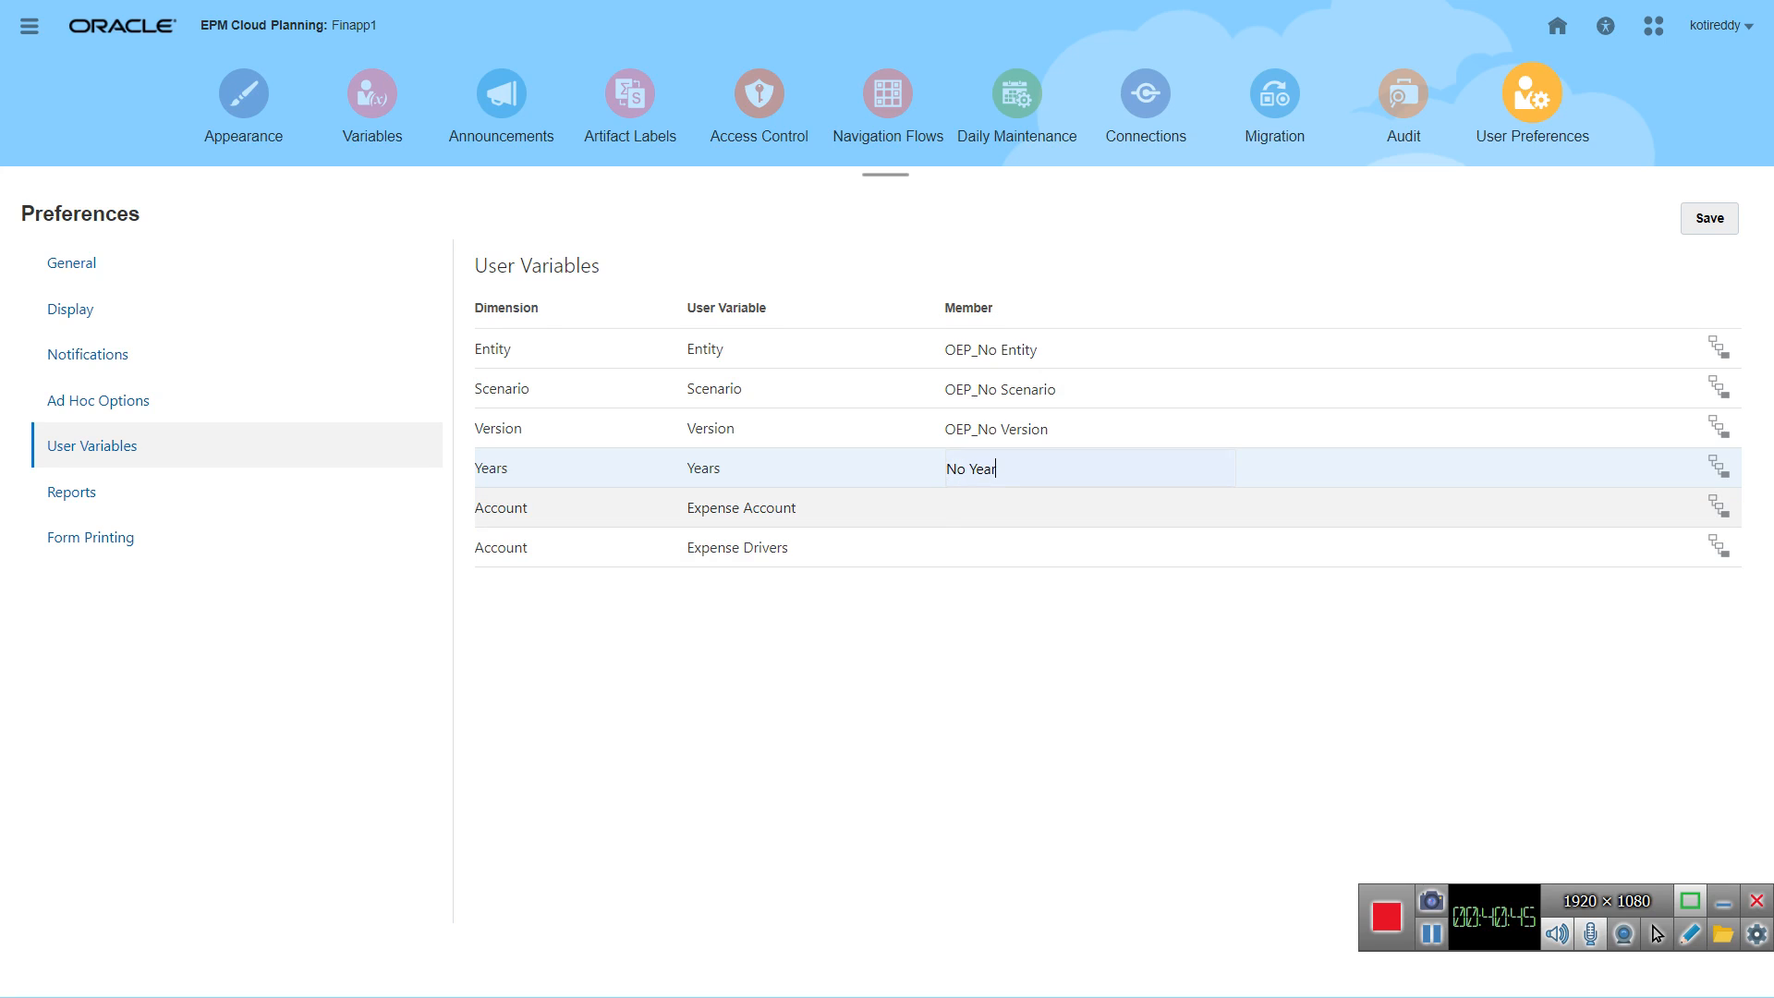
click(1016, 508)
click(1016, 556)
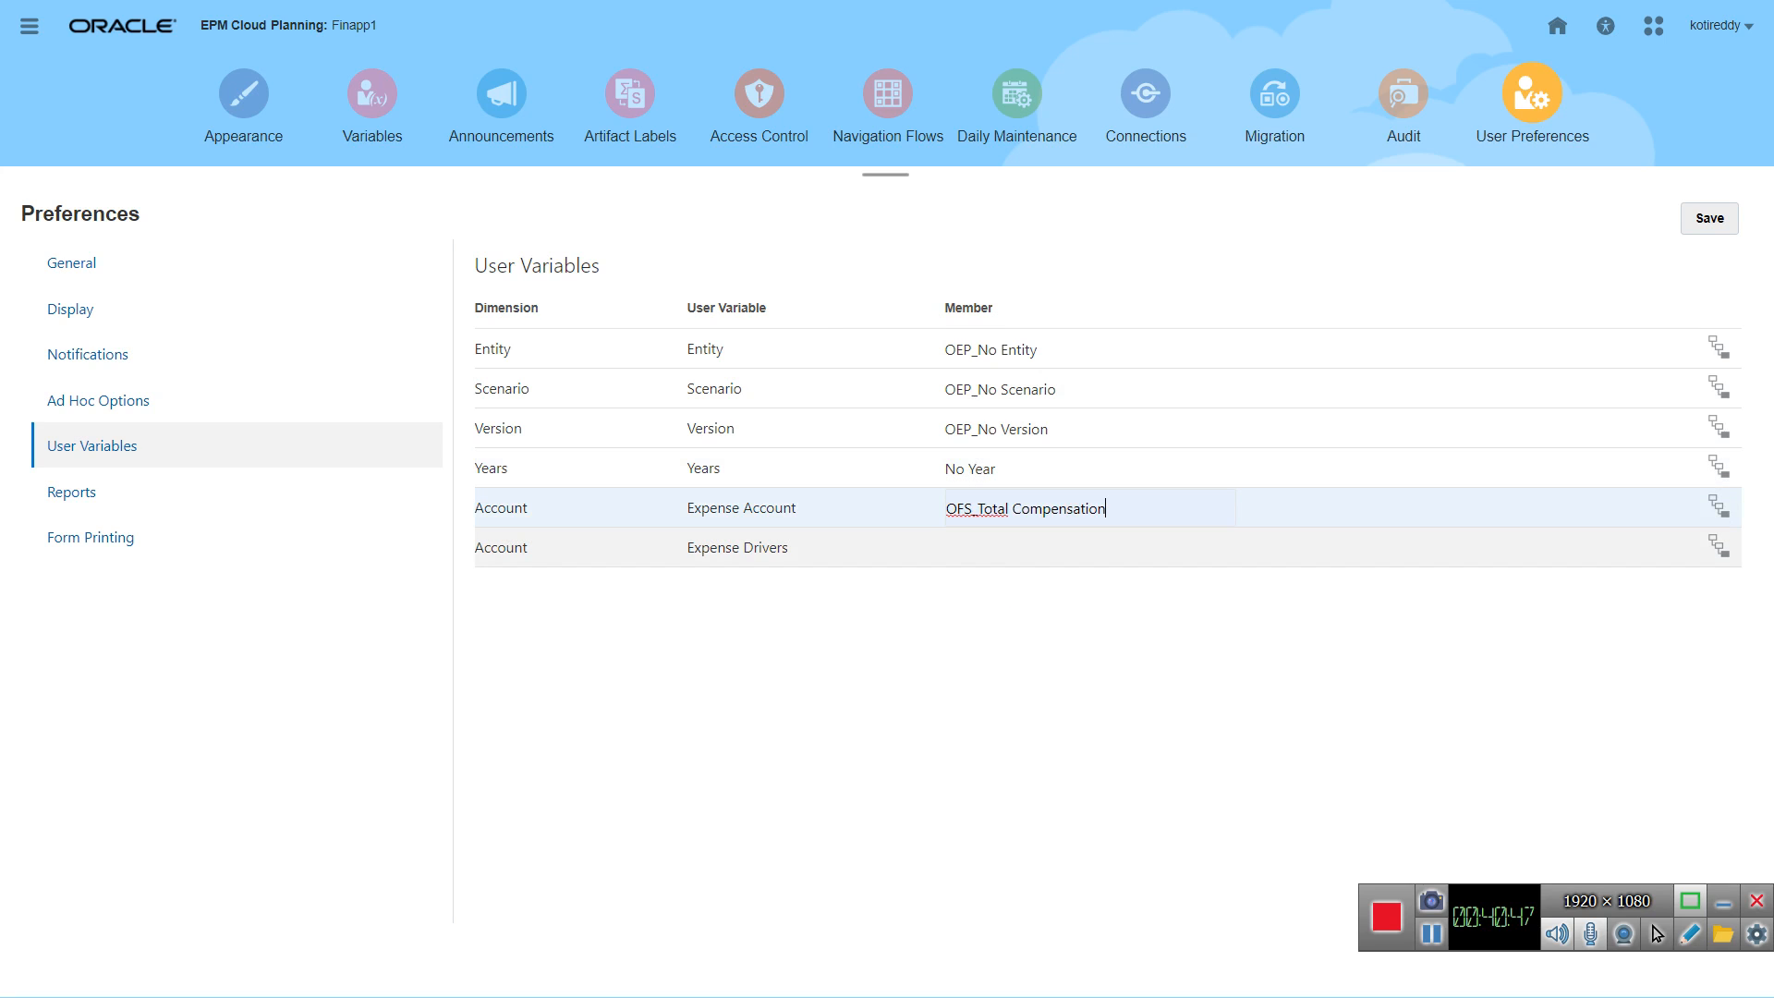
Step: Try to save the user variables with OFS_Total Compensation as the member of Expense Drivers
click(1016, 547)
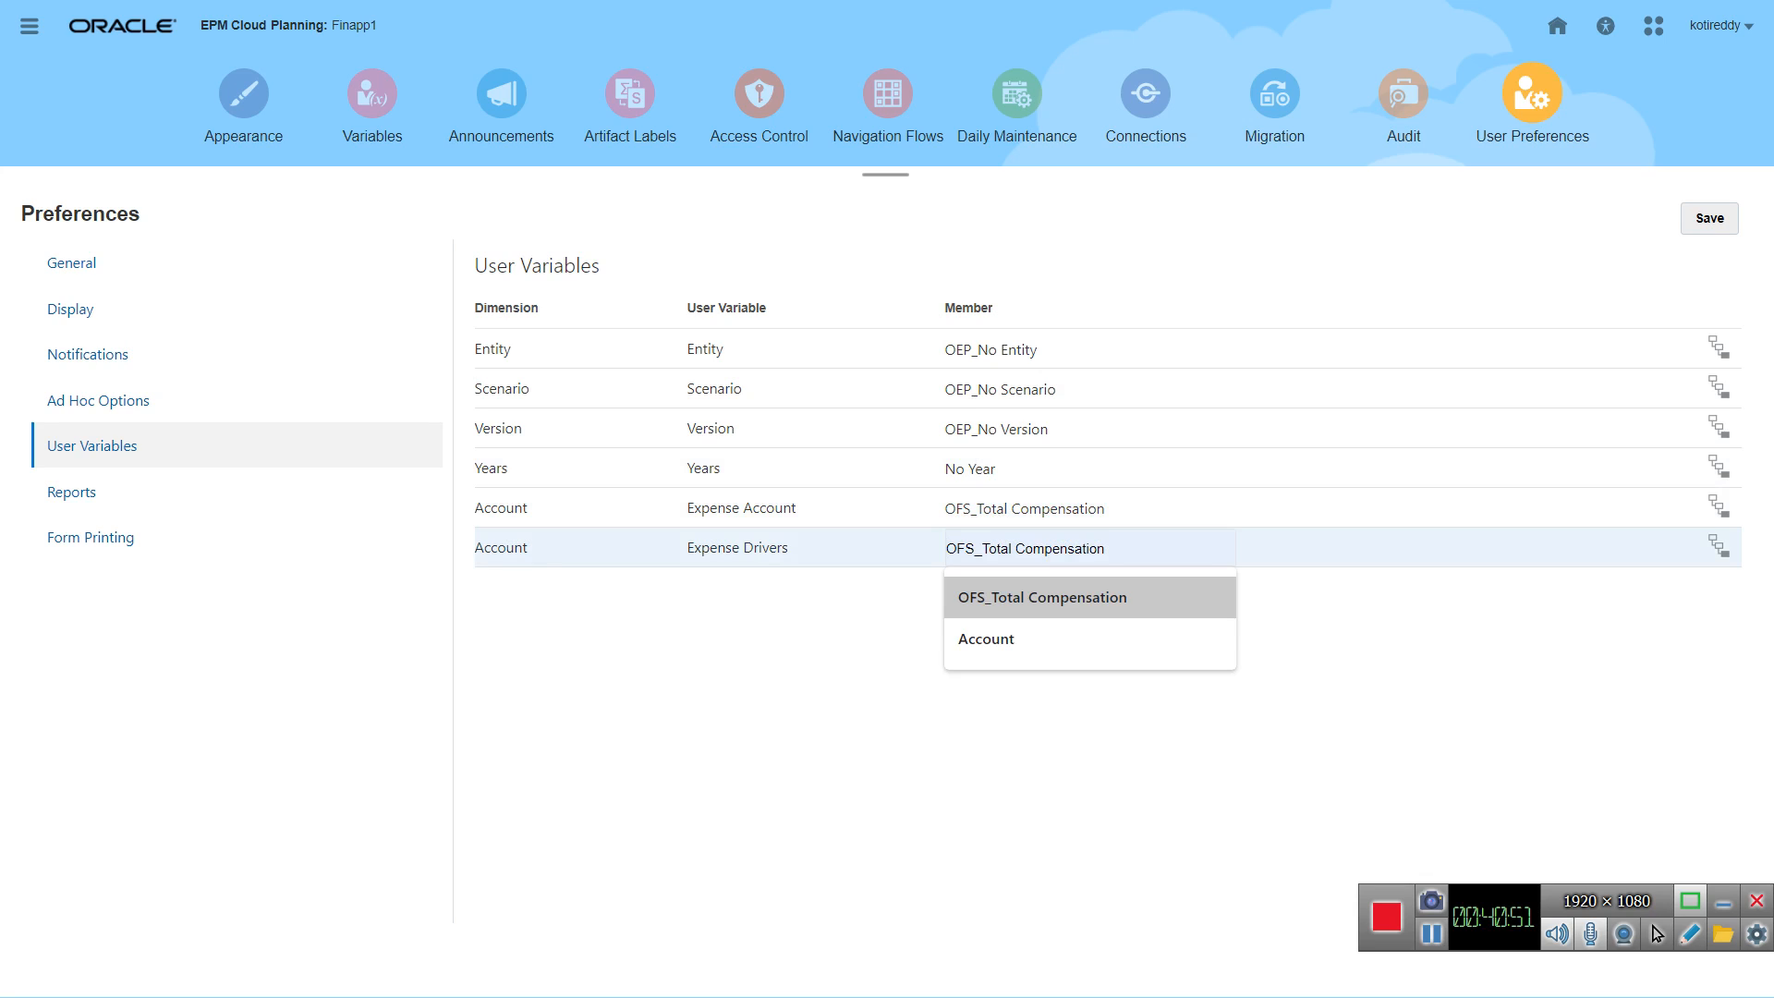
key(Return)
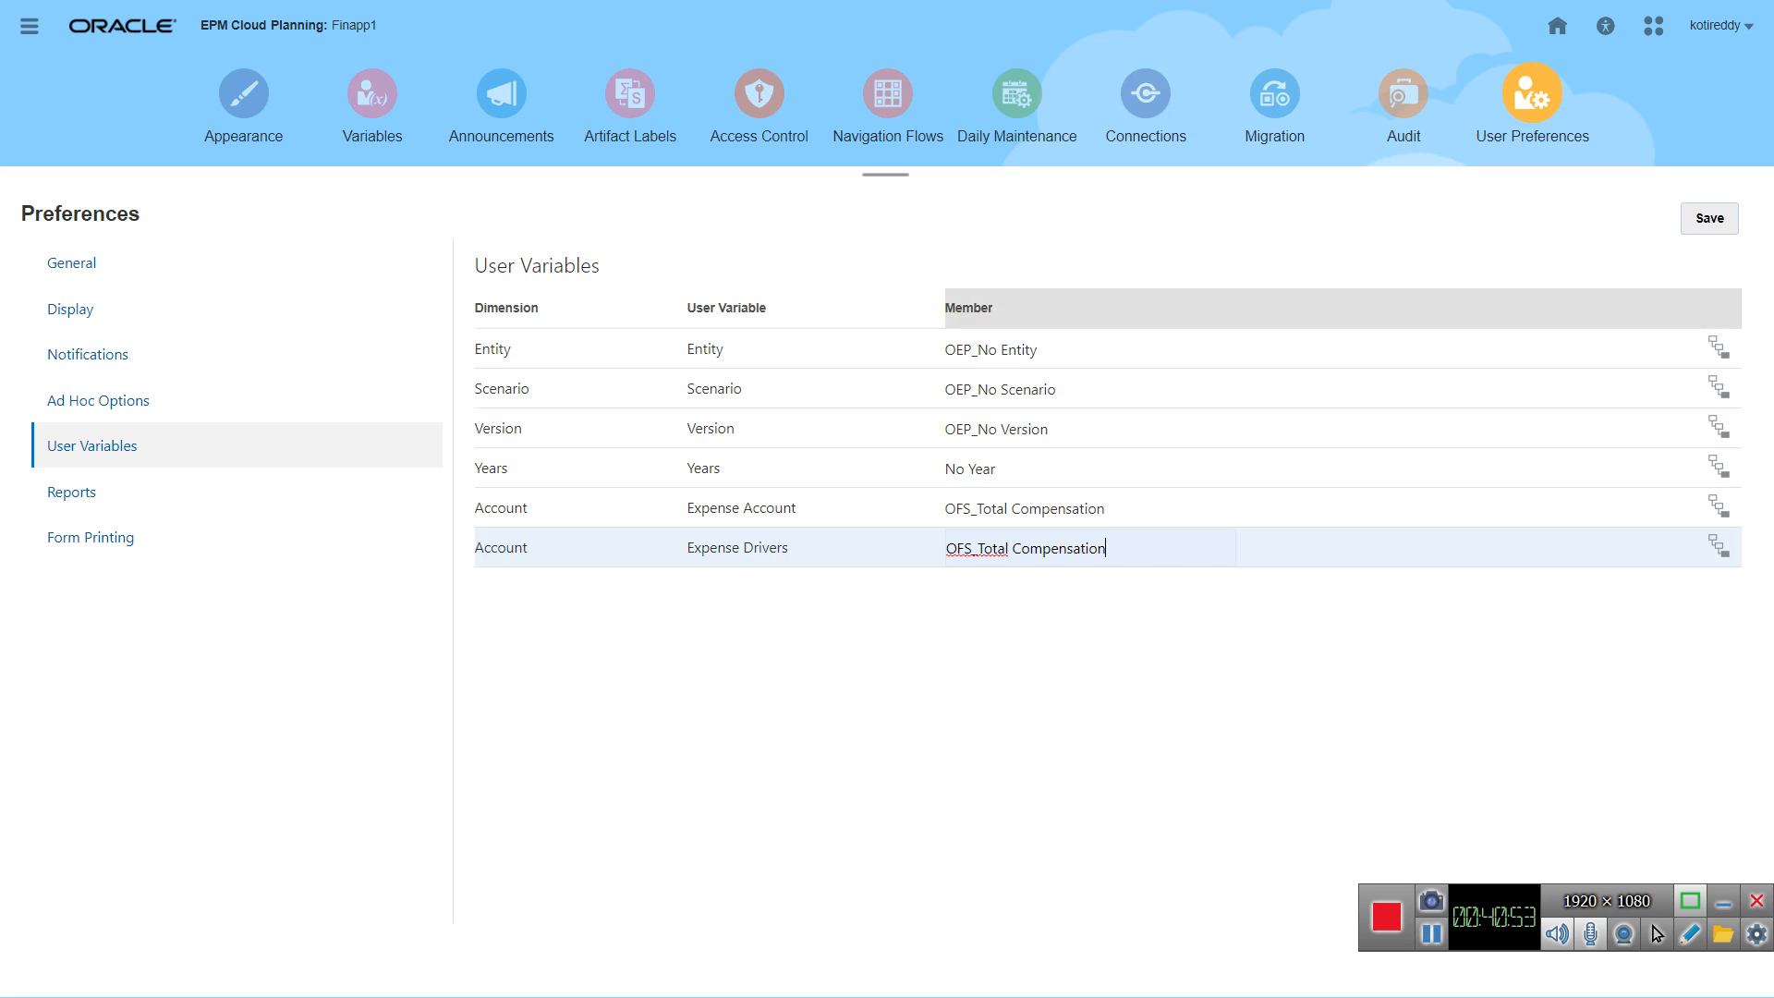
click(1711, 219)
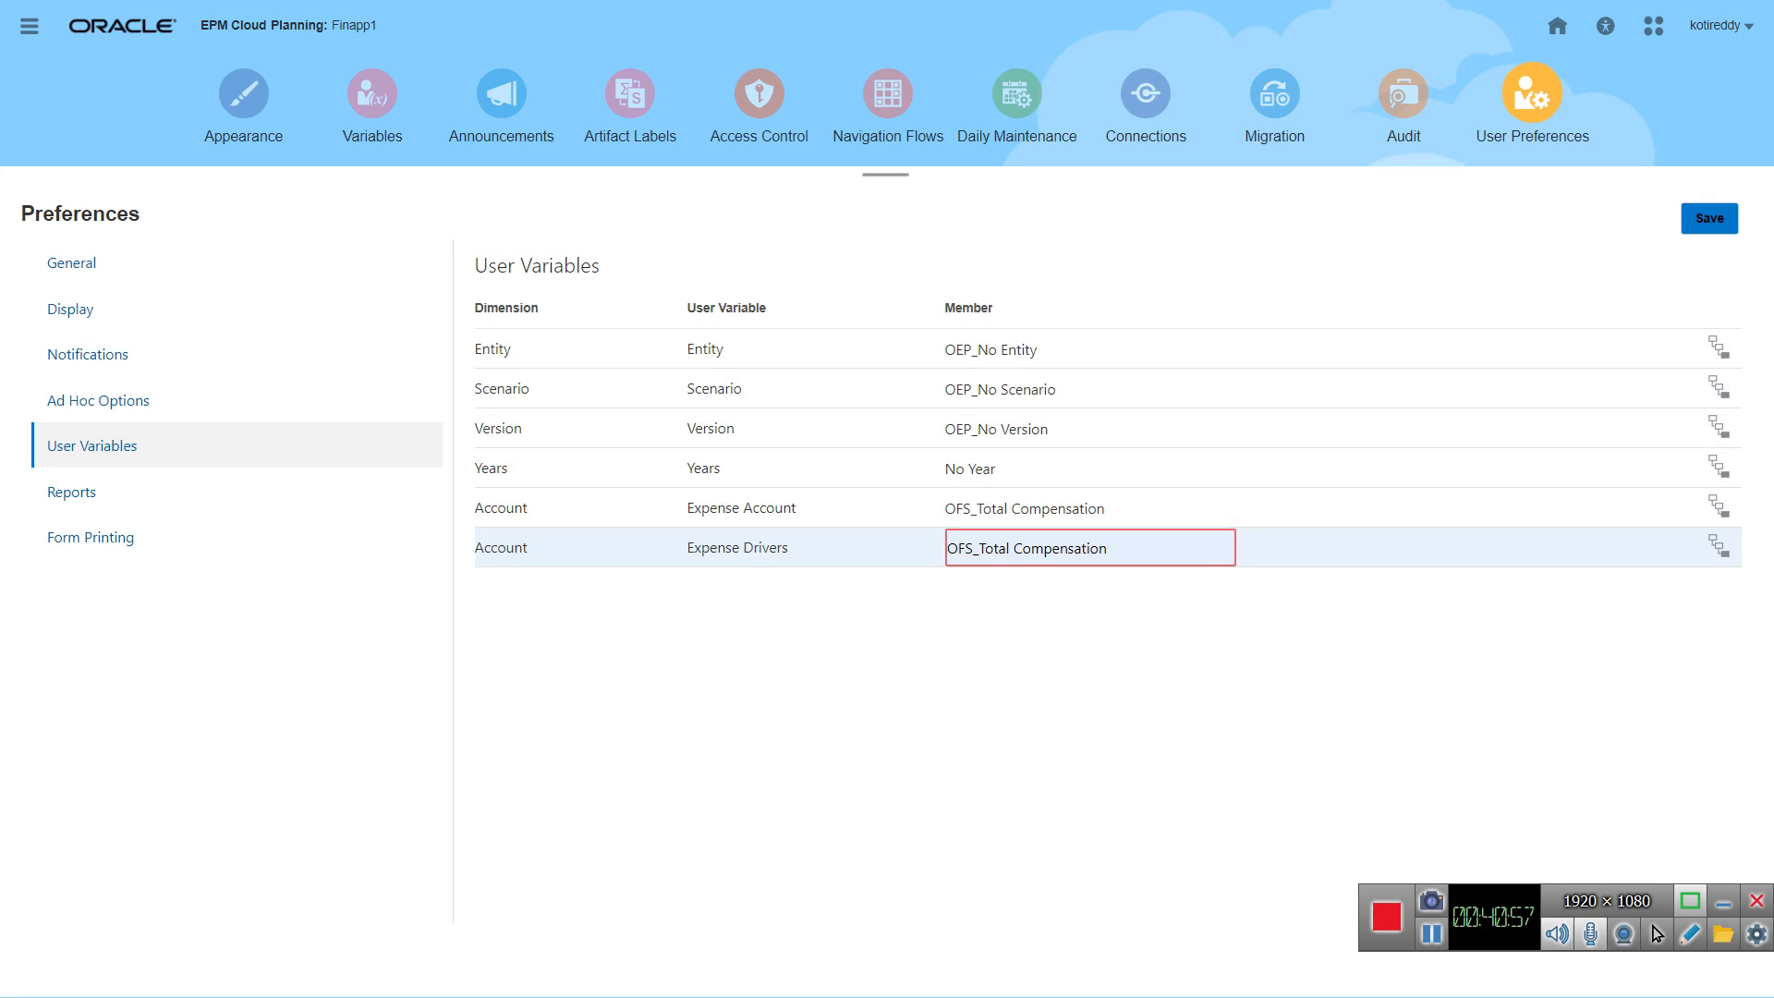
Step: Set Expense Drivers to the OFS_Cost per Advertisement member under OFS_Marketing Expense Drivers in the Account hierarchy and save the user preferences
click(1718, 545)
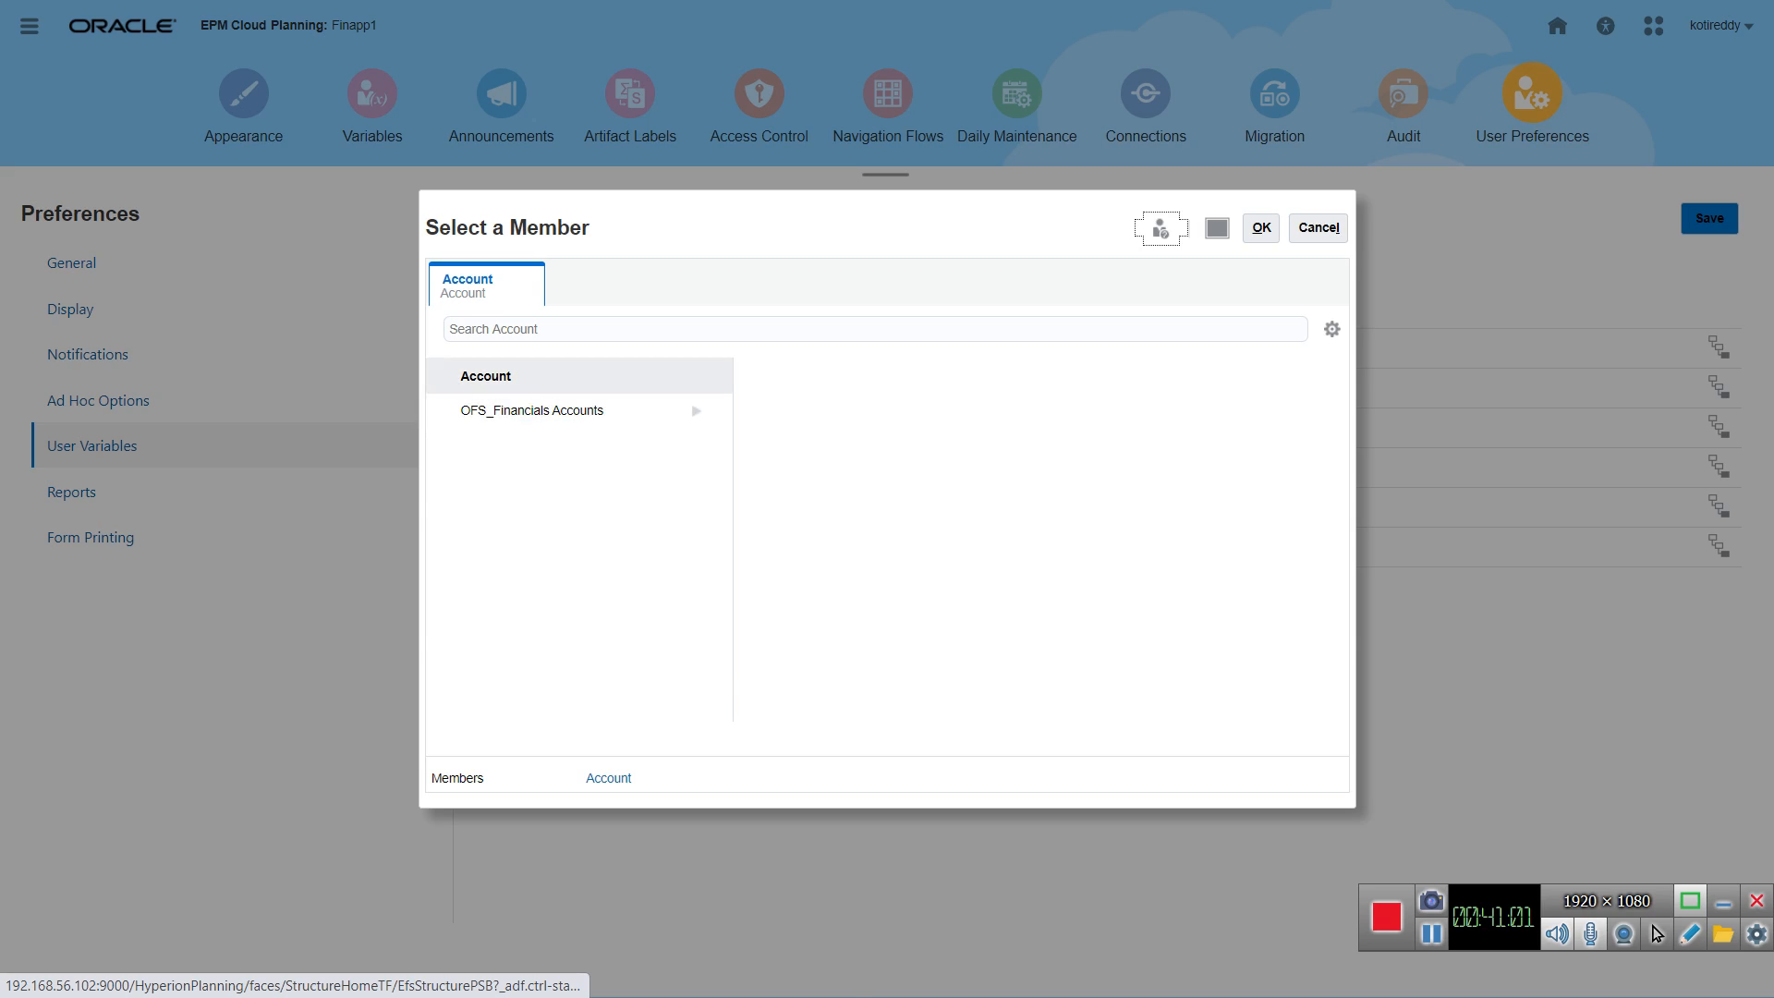
click(569, 412)
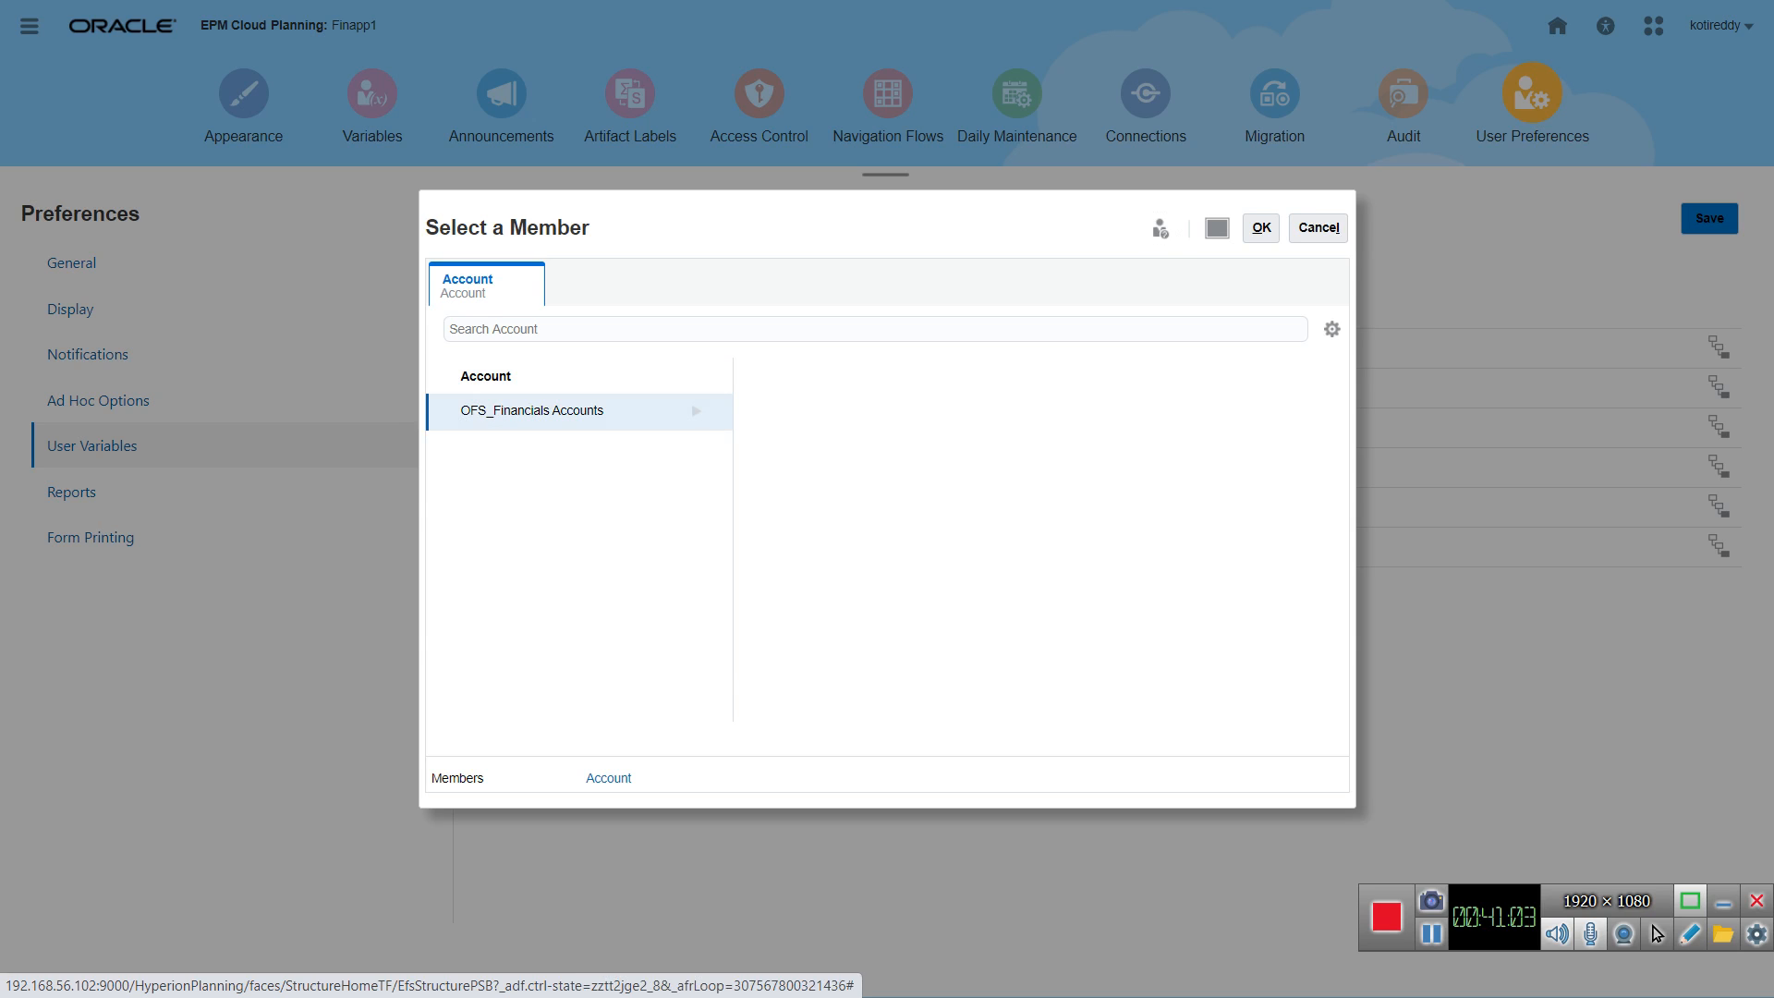
click(696, 411)
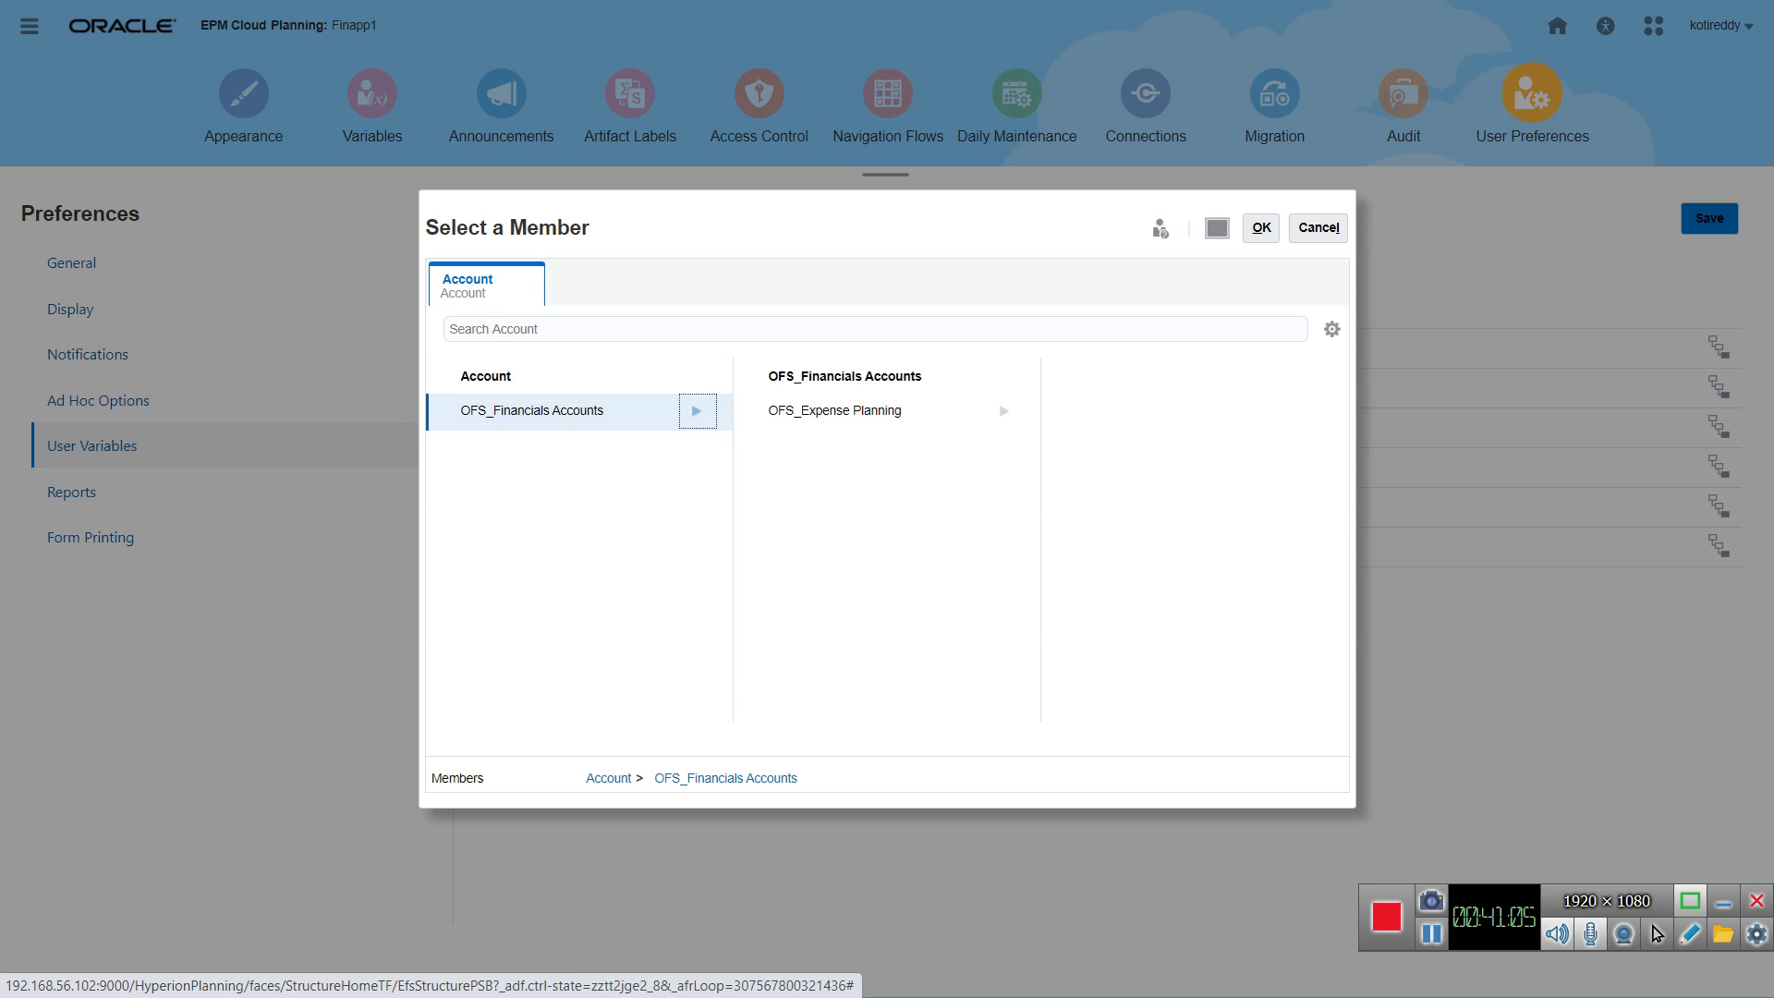
click(1004, 411)
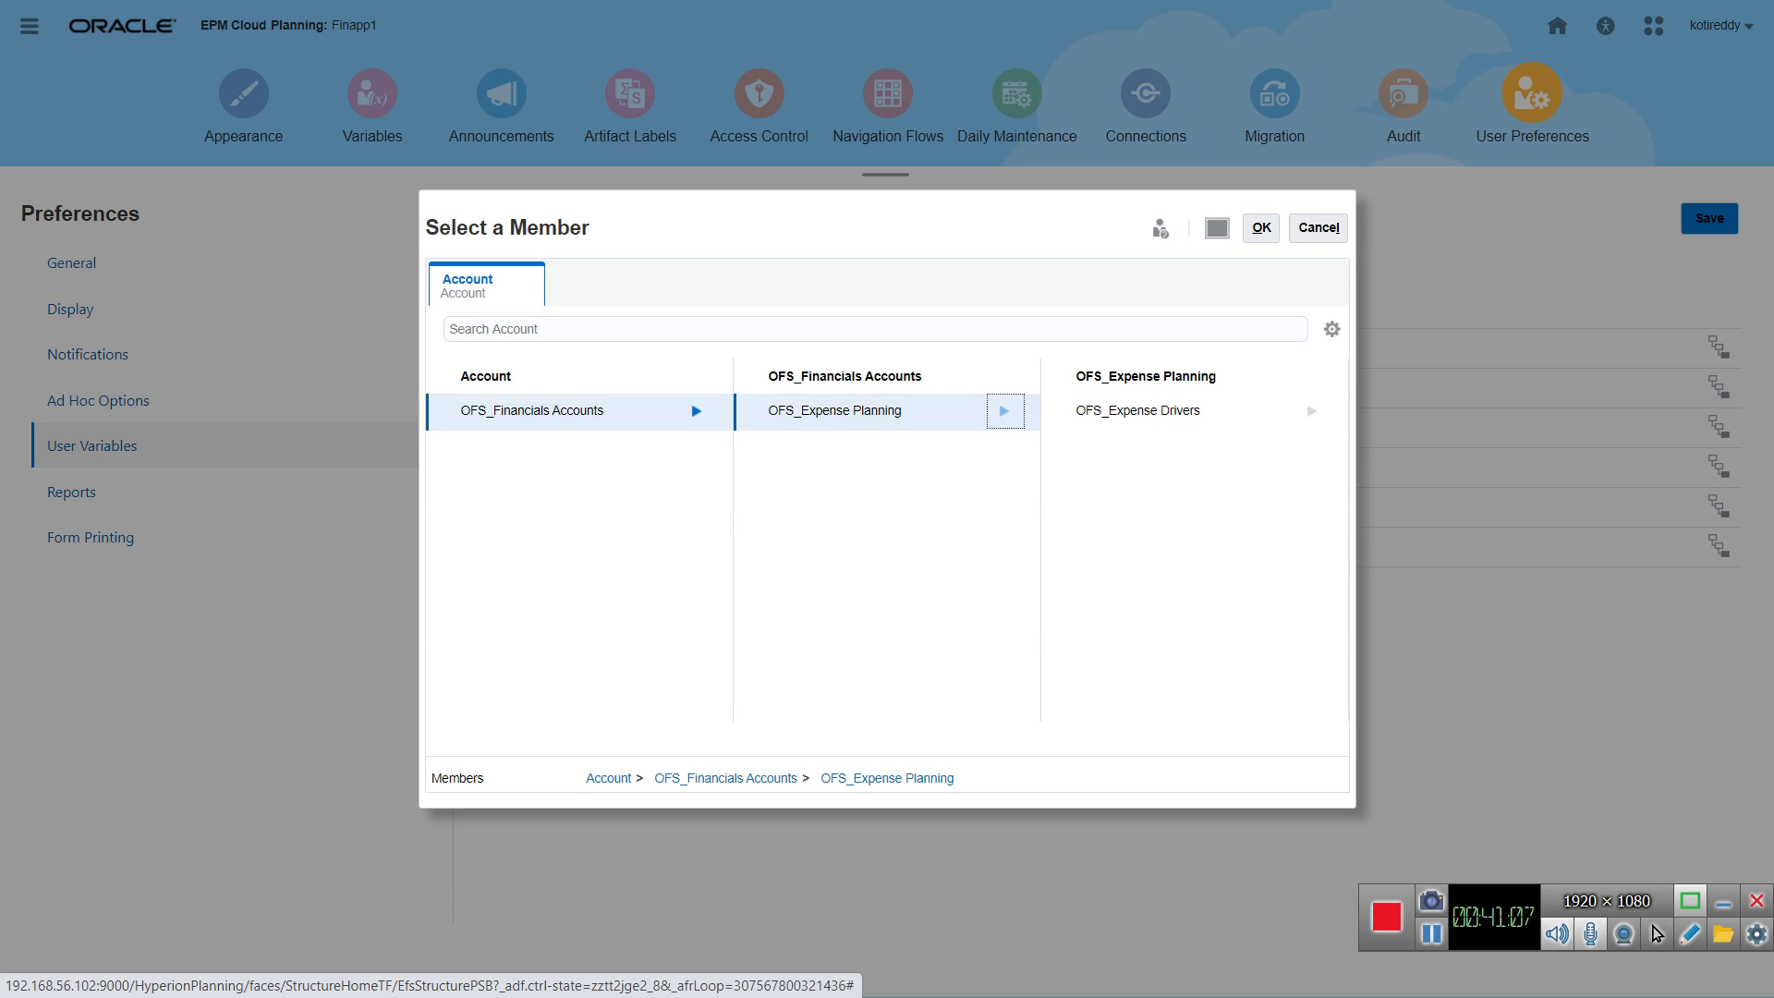
click(1311, 410)
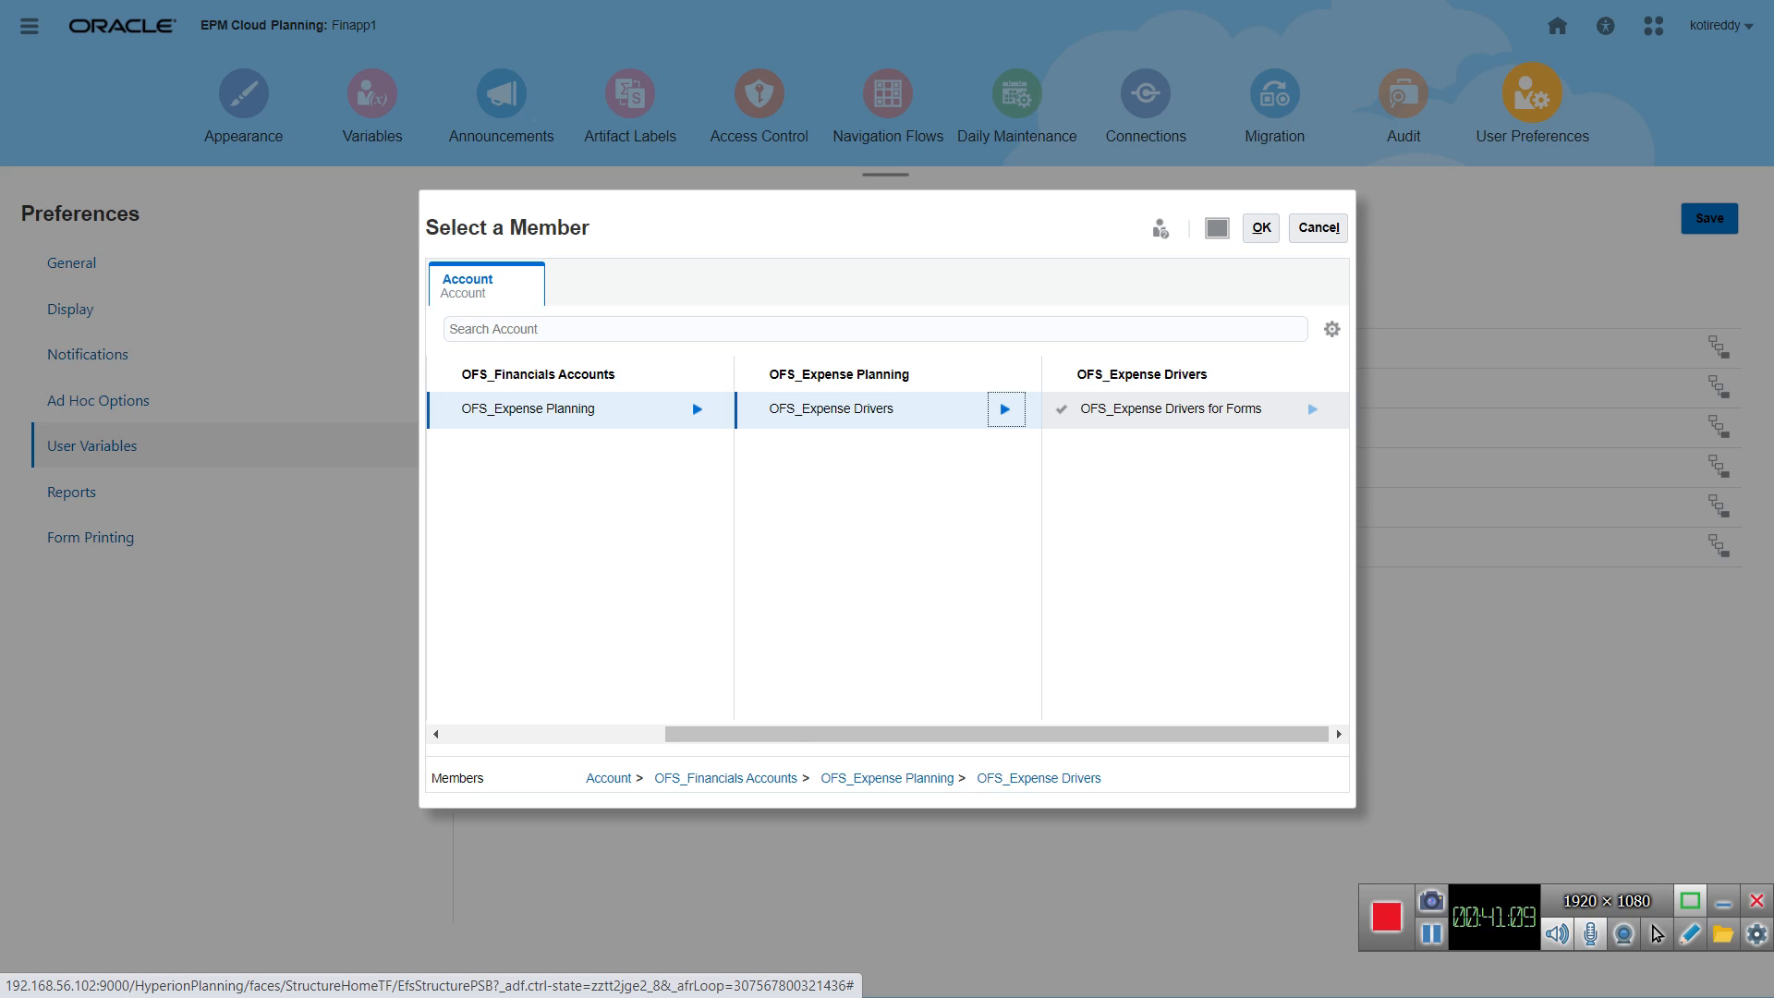
click(1311, 409)
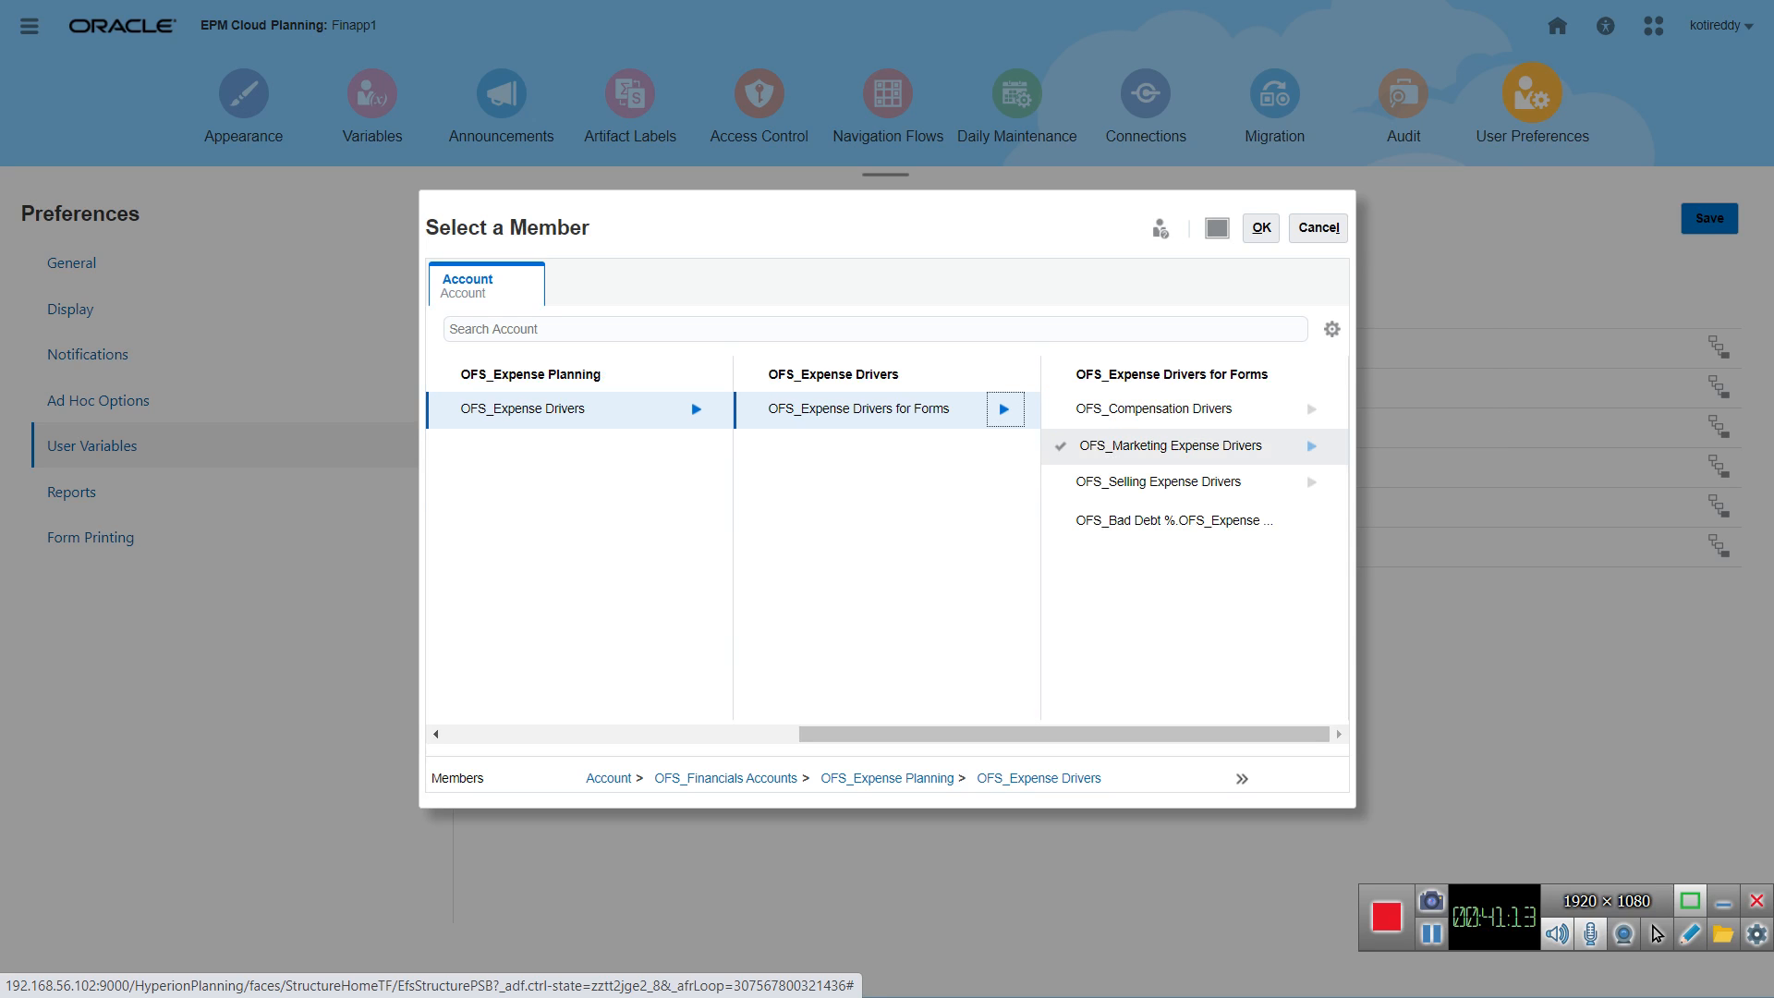
click(1312, 445)
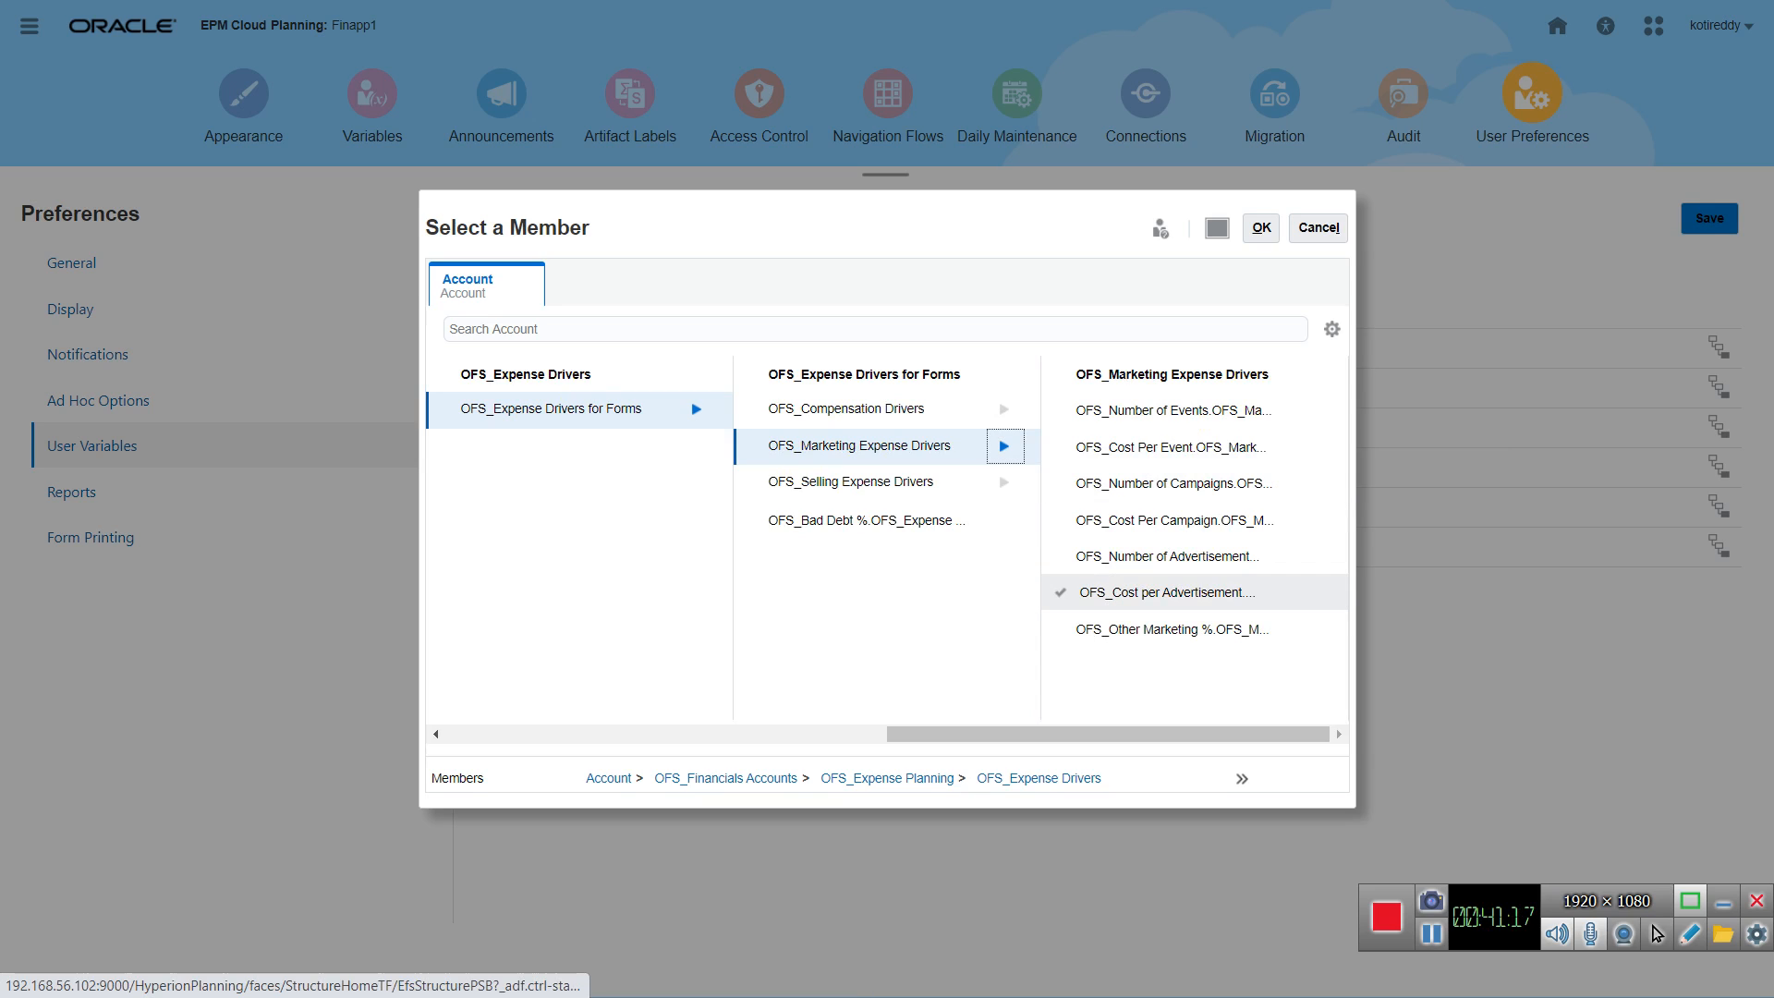
click(1167, 592)
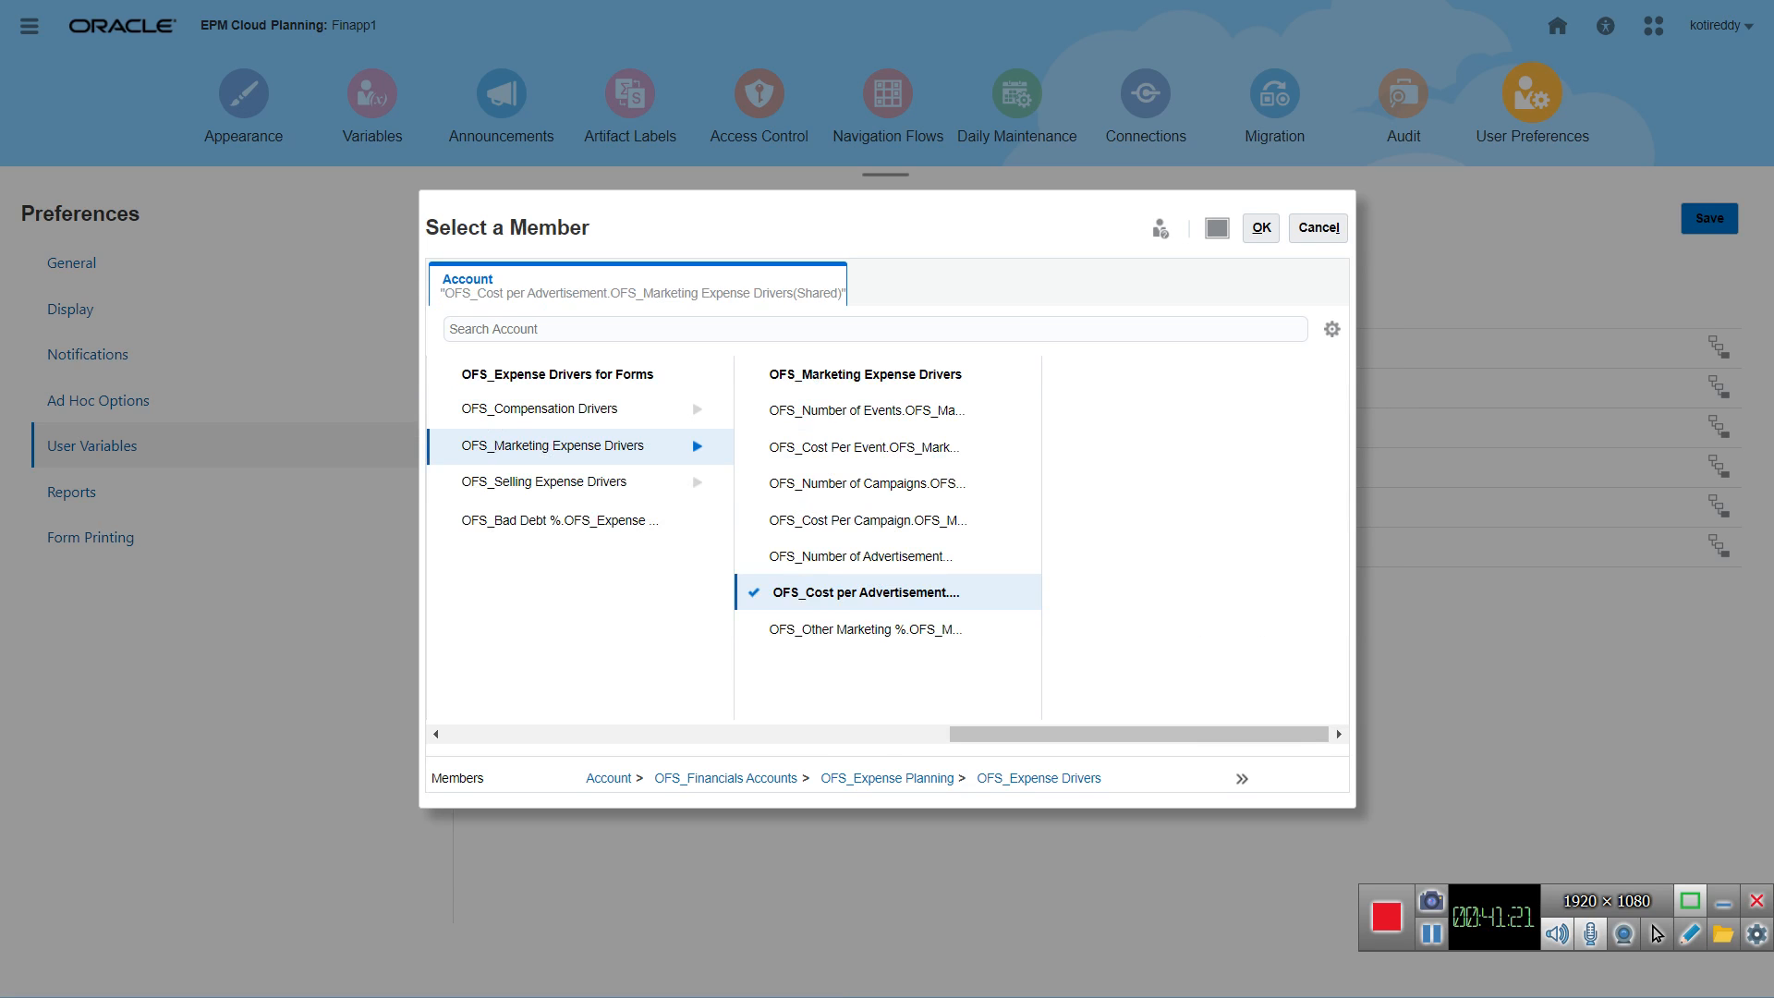
click(1262, 227)
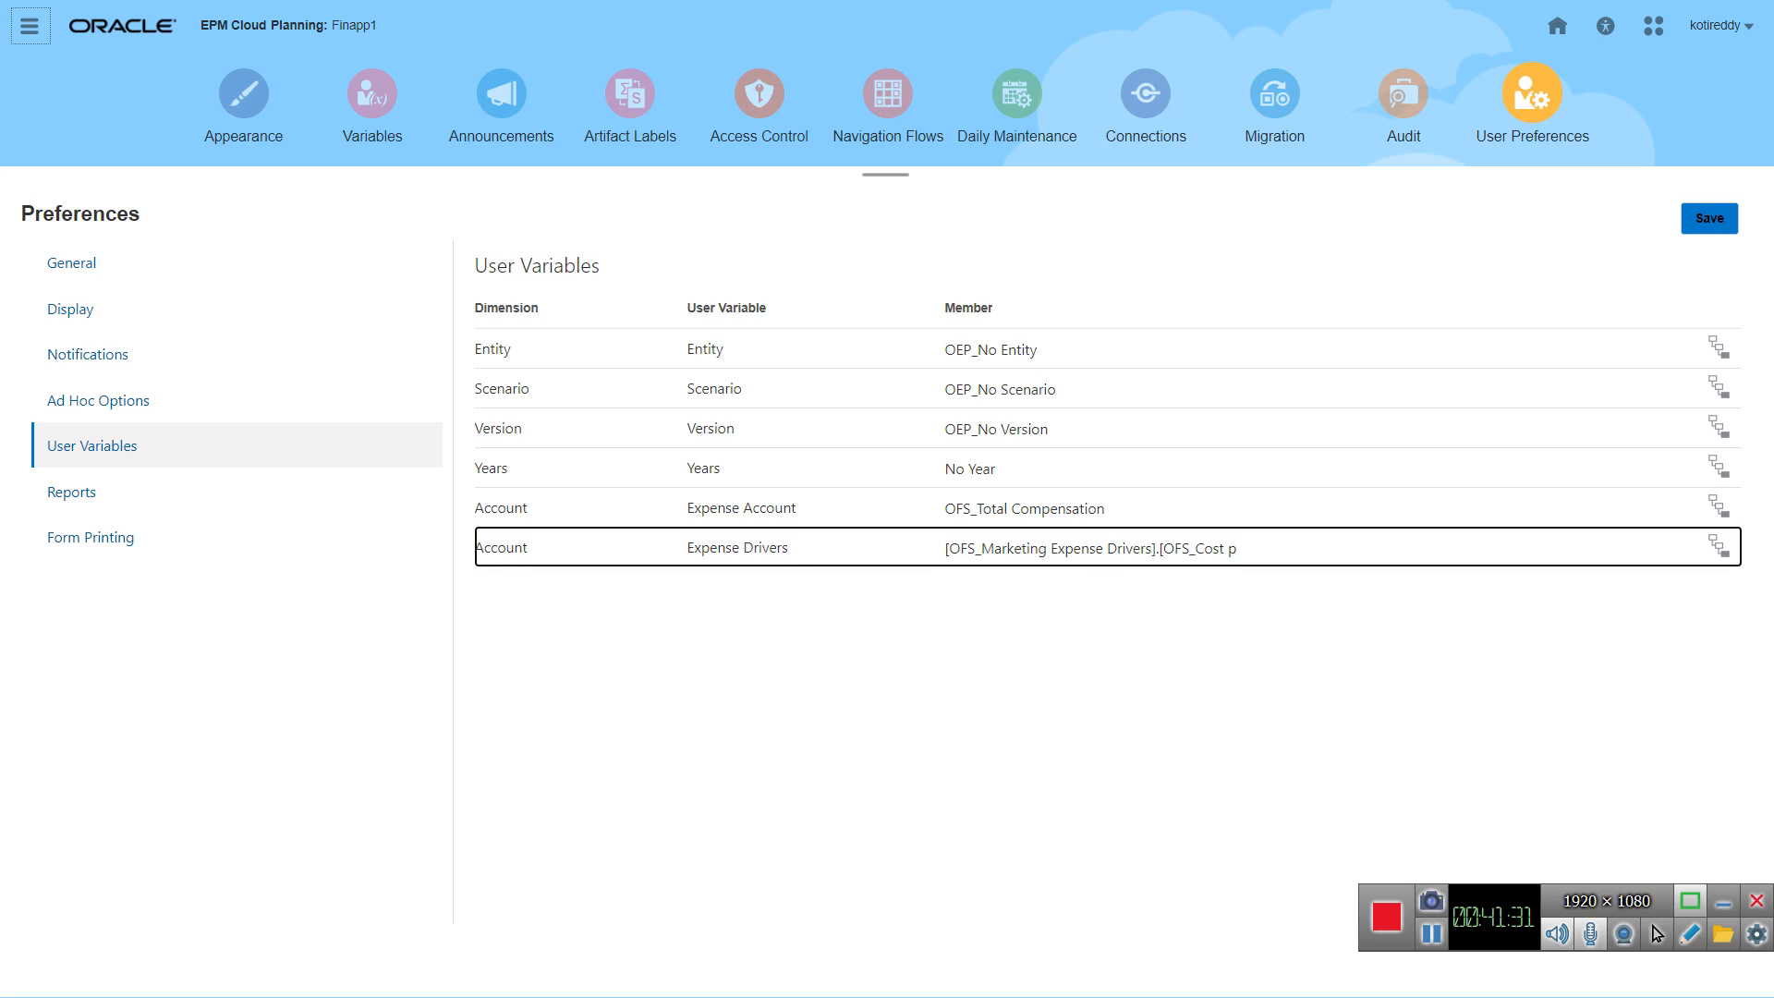
click(1709, 219)
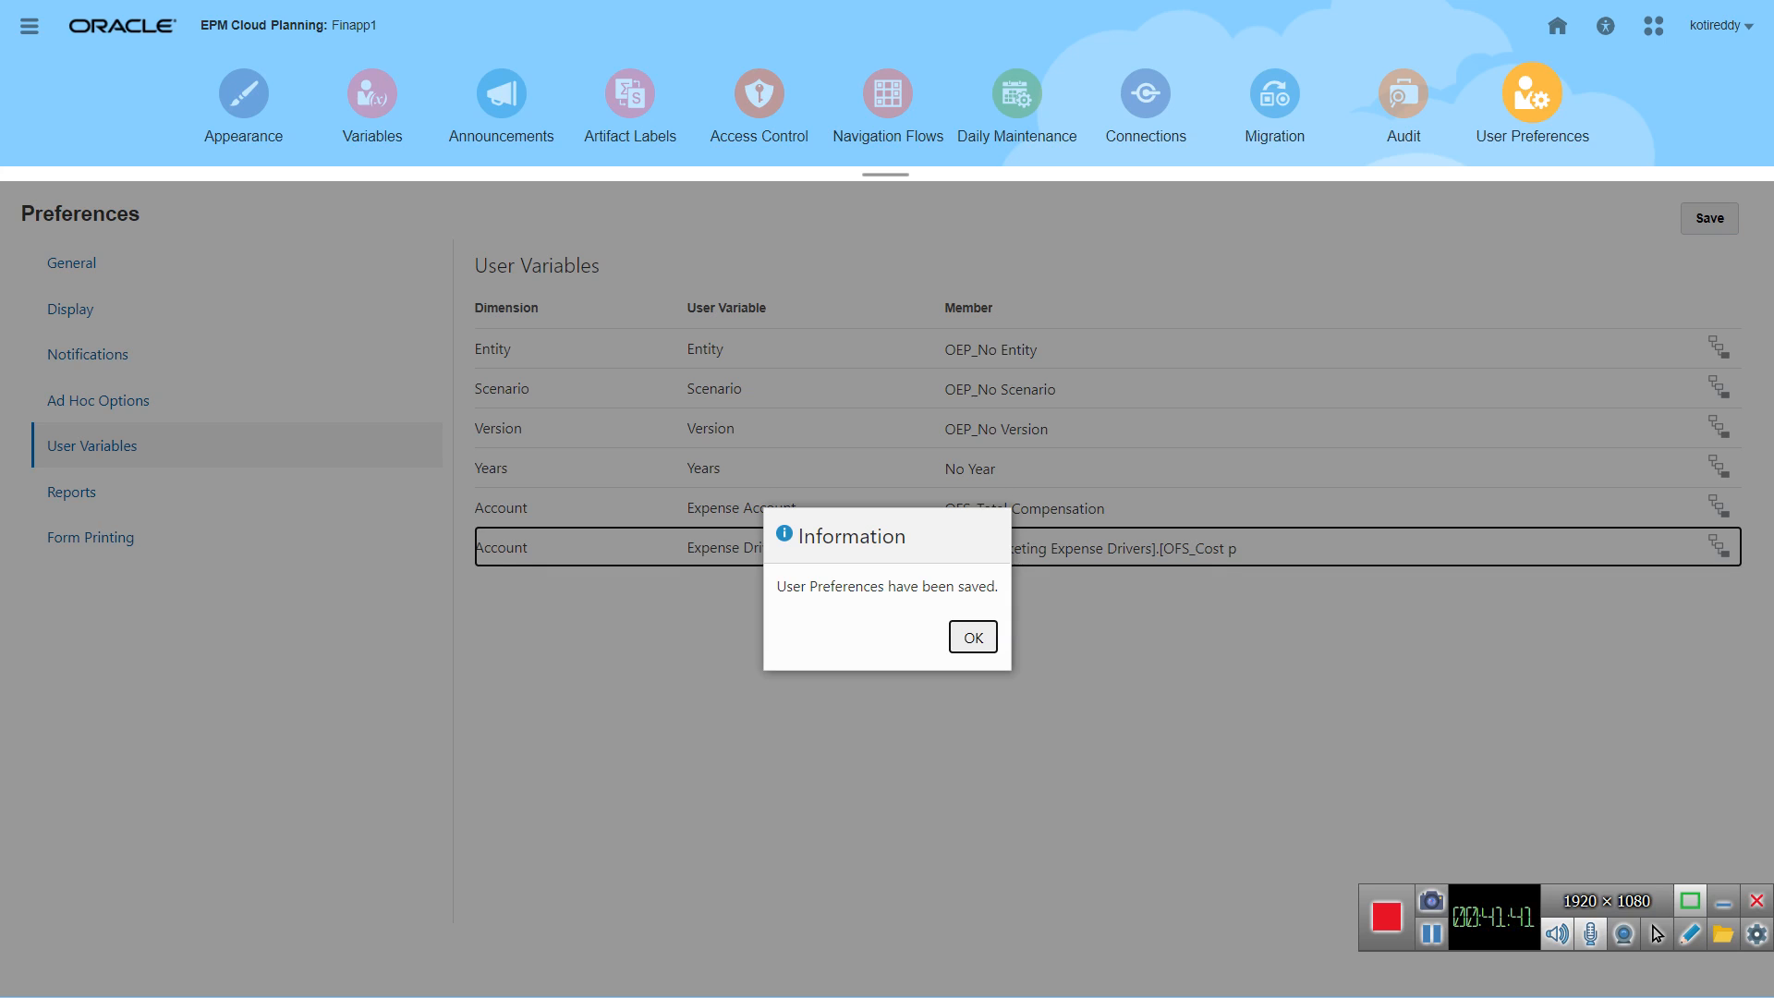
click(973, 638)
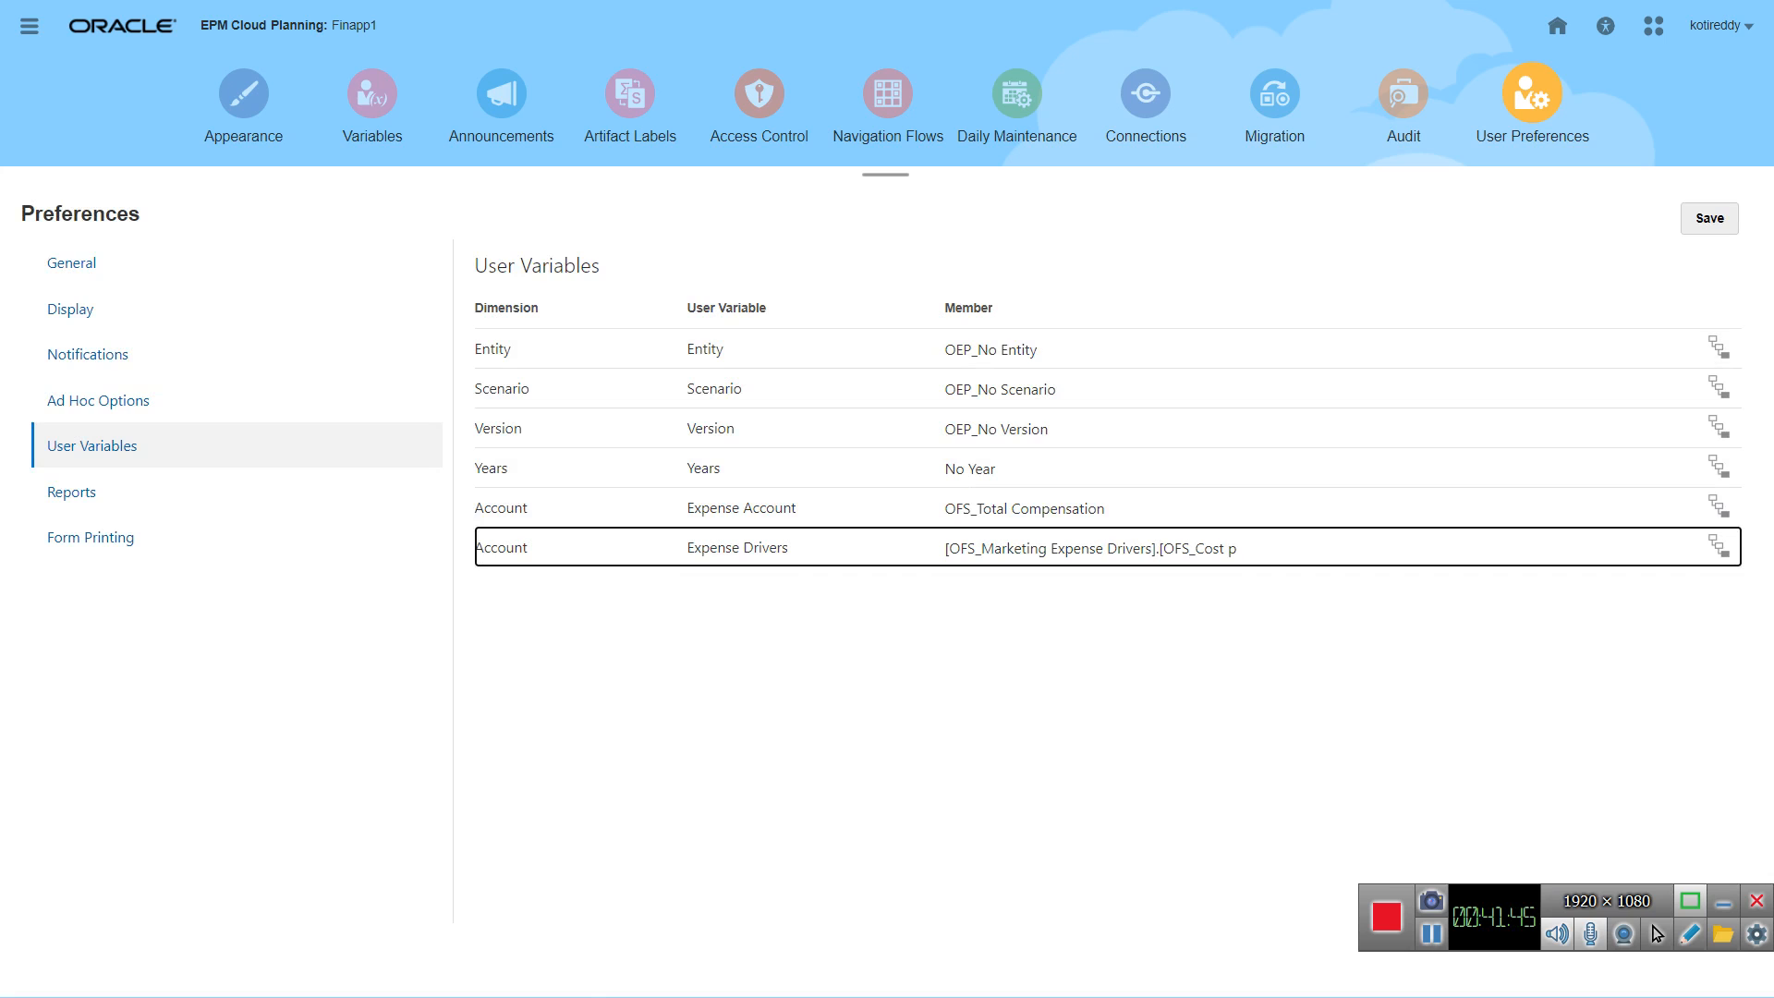
Step: Open the Financials Revenue dashboard from the home page with the saved user variables
click(1558, 26)
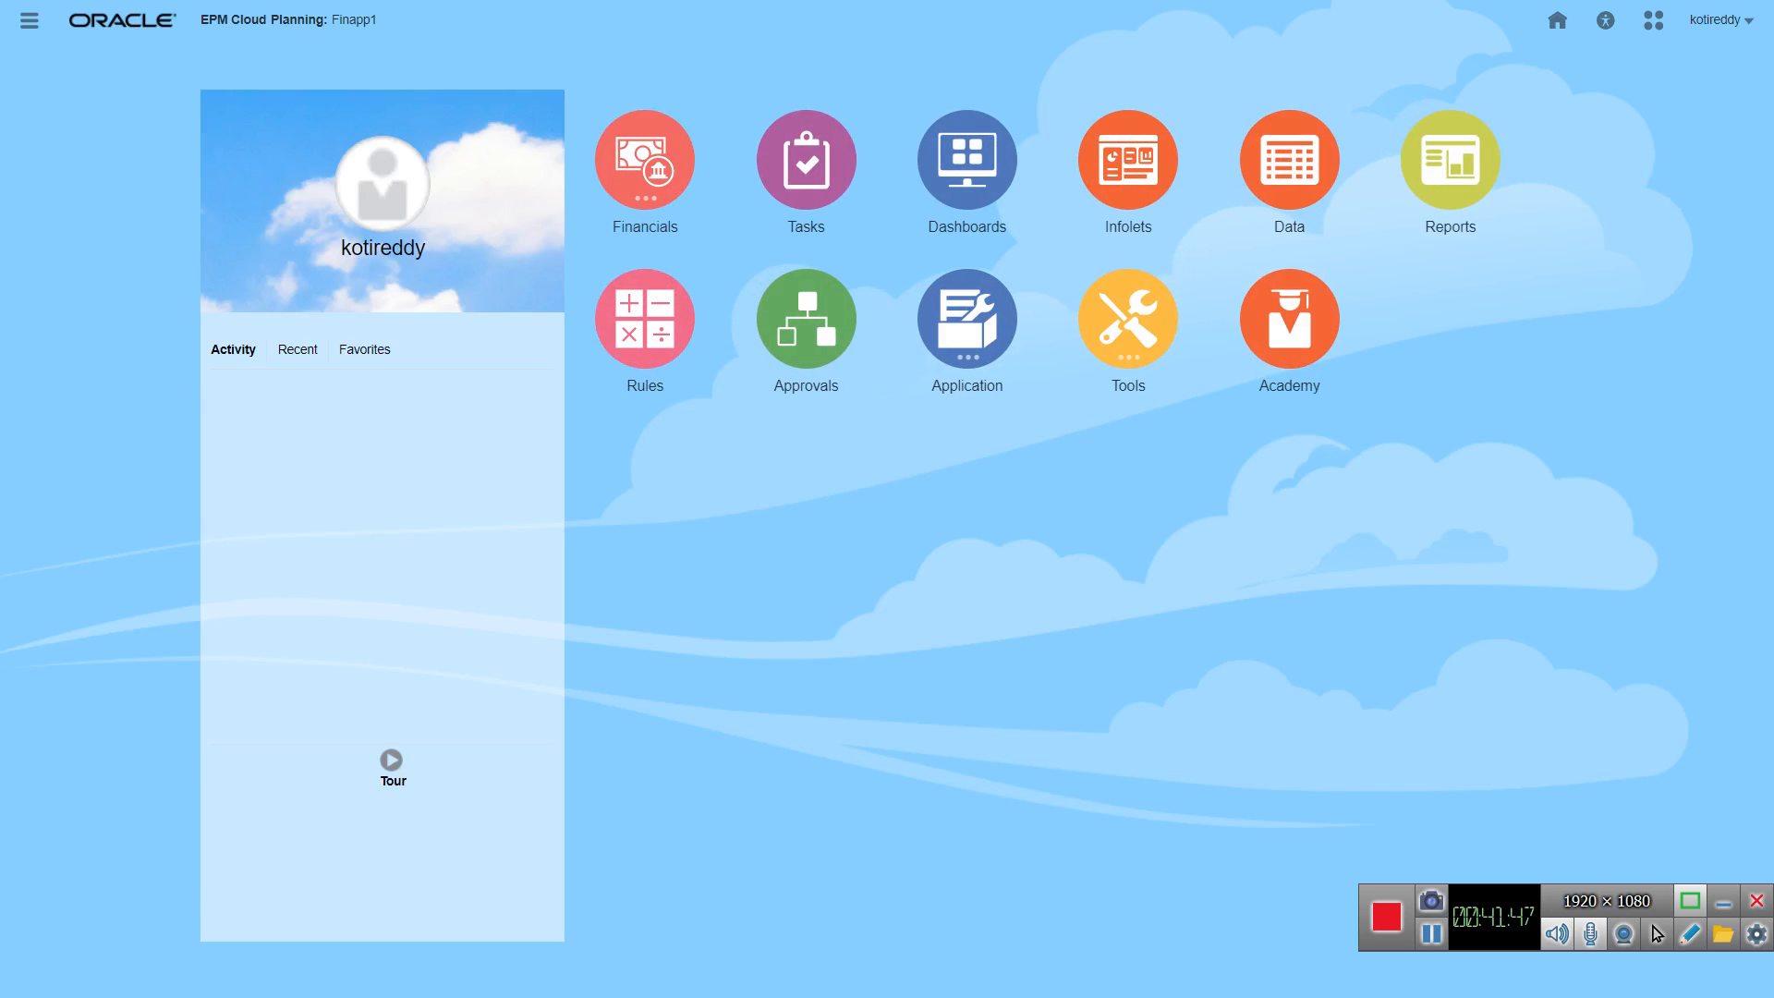
click(645, 161)
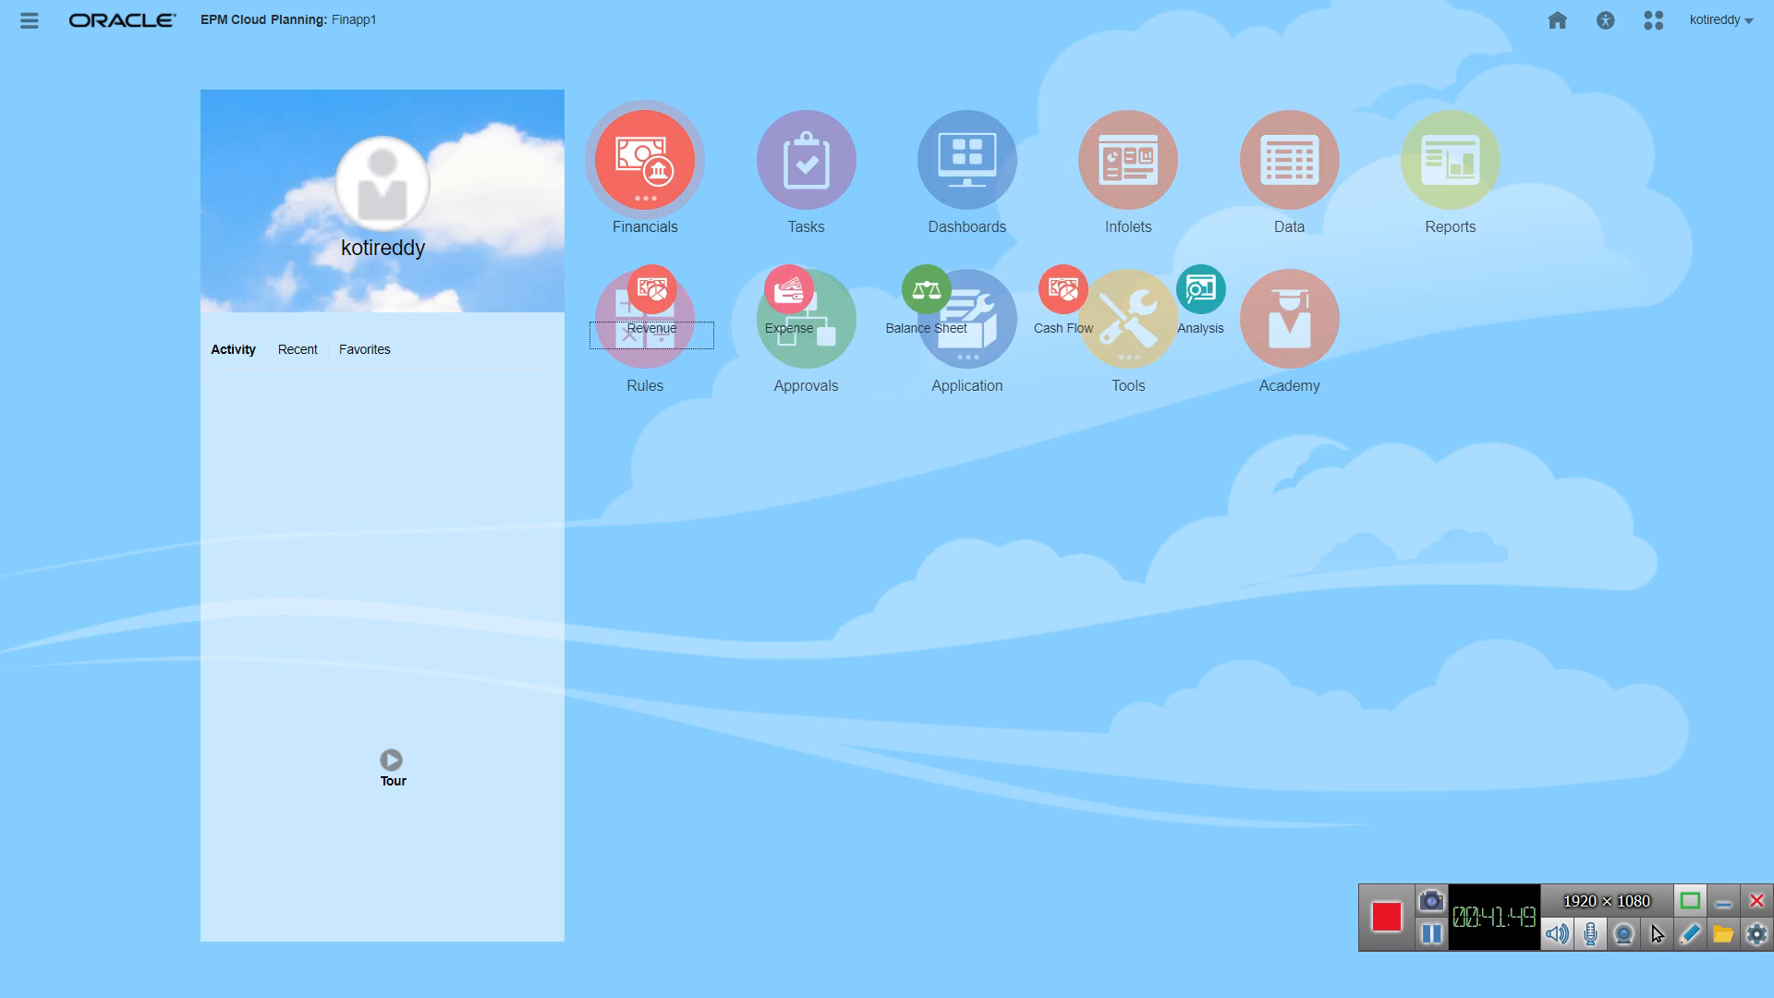
click(653, 290)
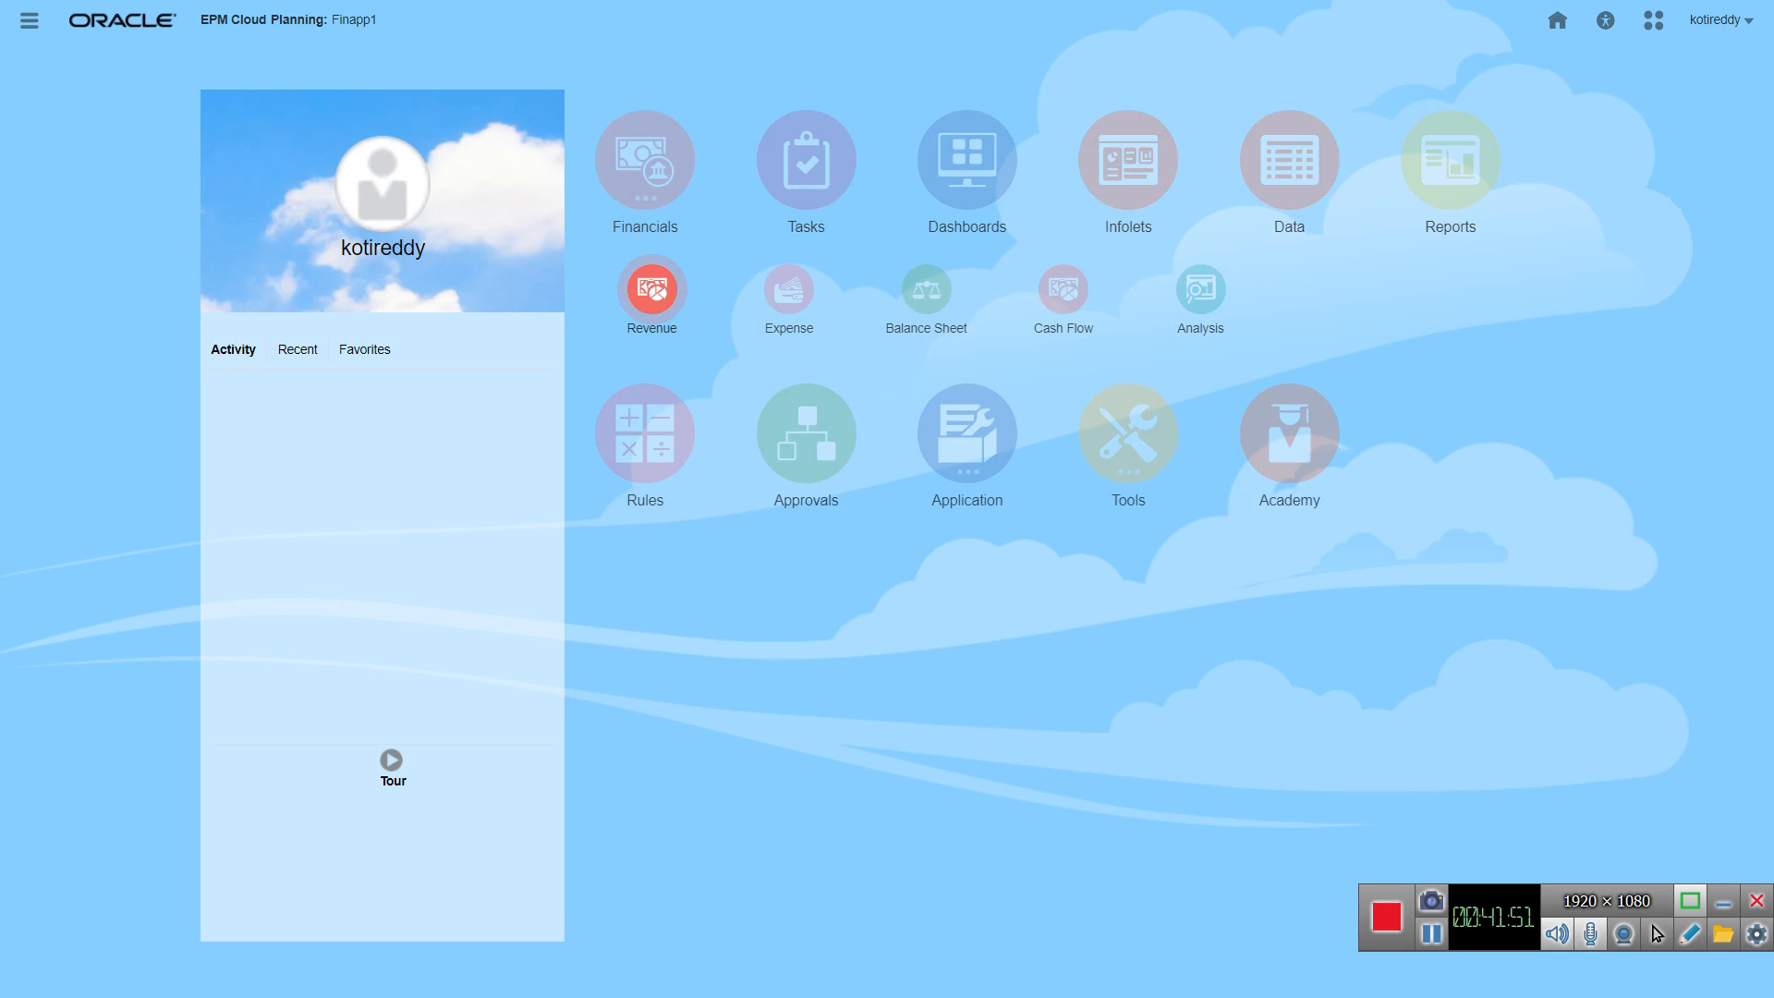